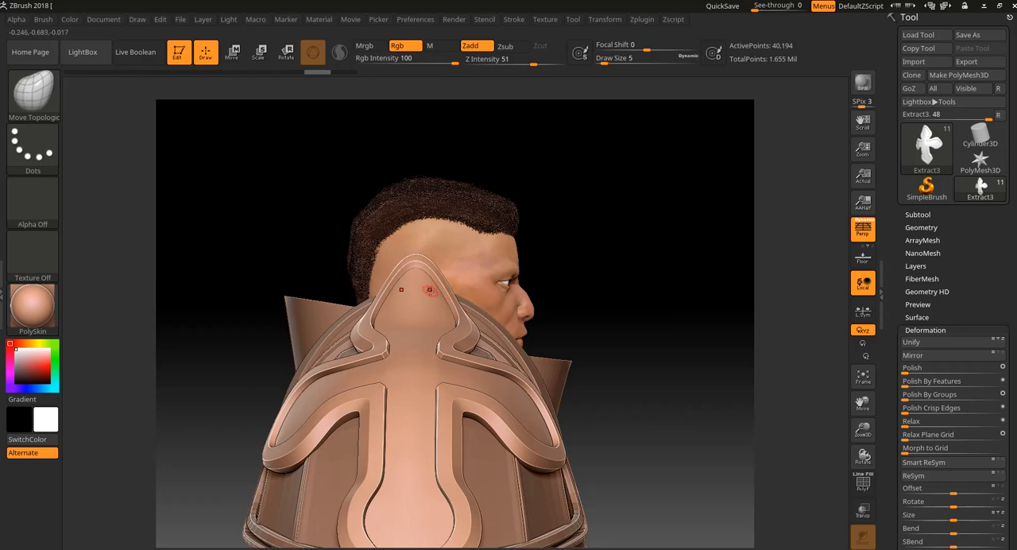
Step: Paint a trial mask on the upper lobe of the shoulder armor's cross to test the mesh resolution, and undo it
left_click_drag(581, 242, 632, 200)
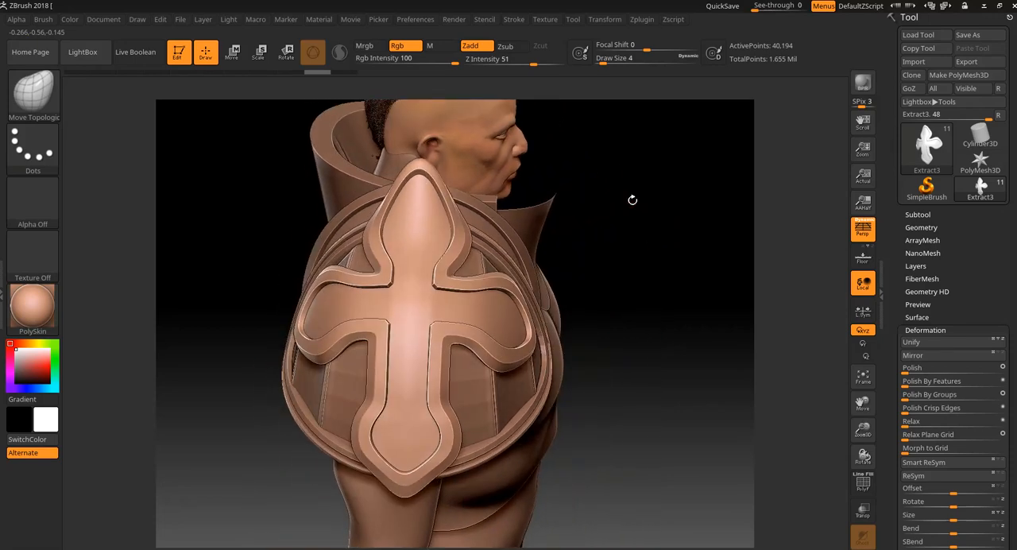
left_click_drag(603, 258, 676, 265)
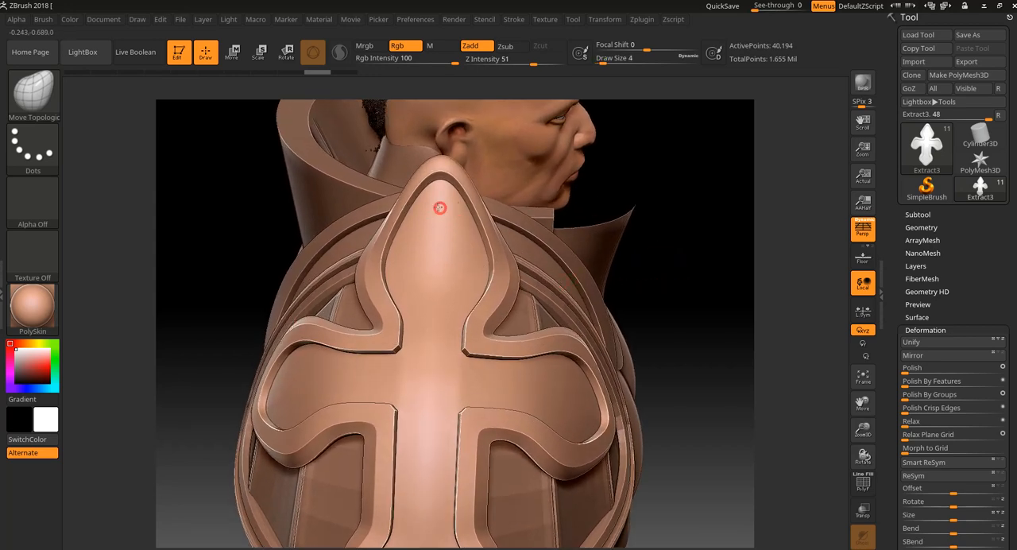
mouse_move(439, 207)
left_mouse_down("ctrl")
mouse_move(470, 270)
mouse_move(461, 253)
left_mouse_up("ctrl")
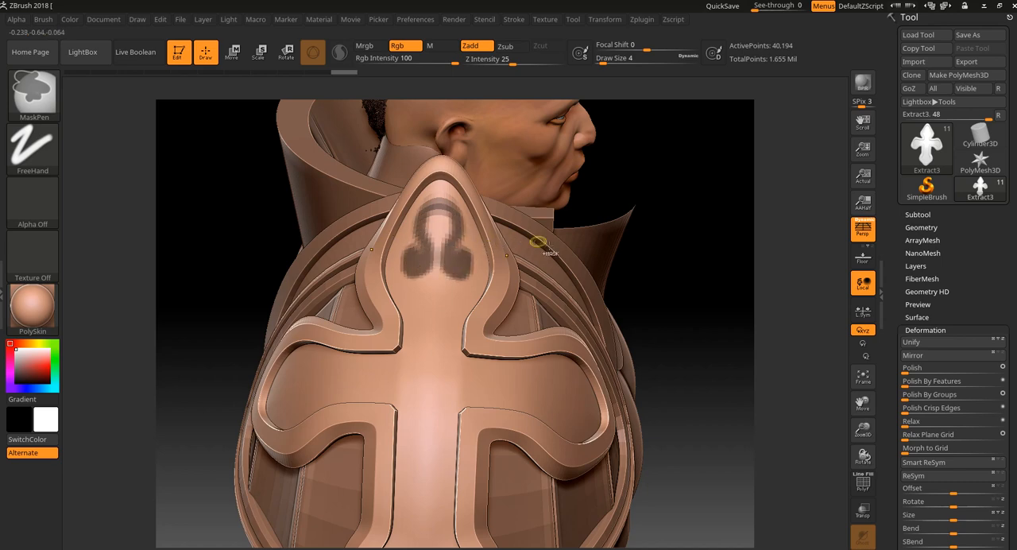
key("ctrl+z")
Step: Isolate the inner face of the shoulder cross without its border and duplicate the Extract3 subtool
left_click(511, 390, "ctrl+shift")
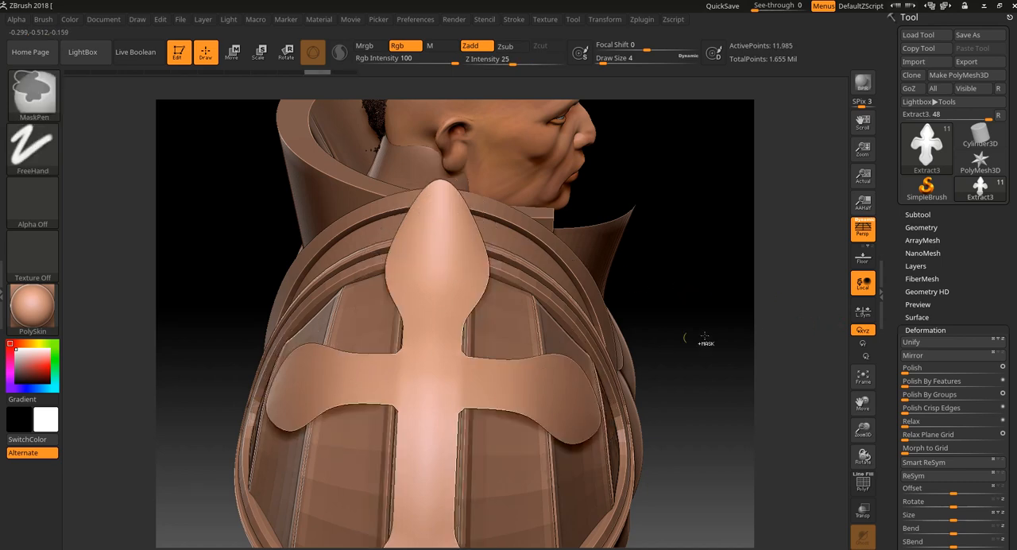
left_click(934, 213)
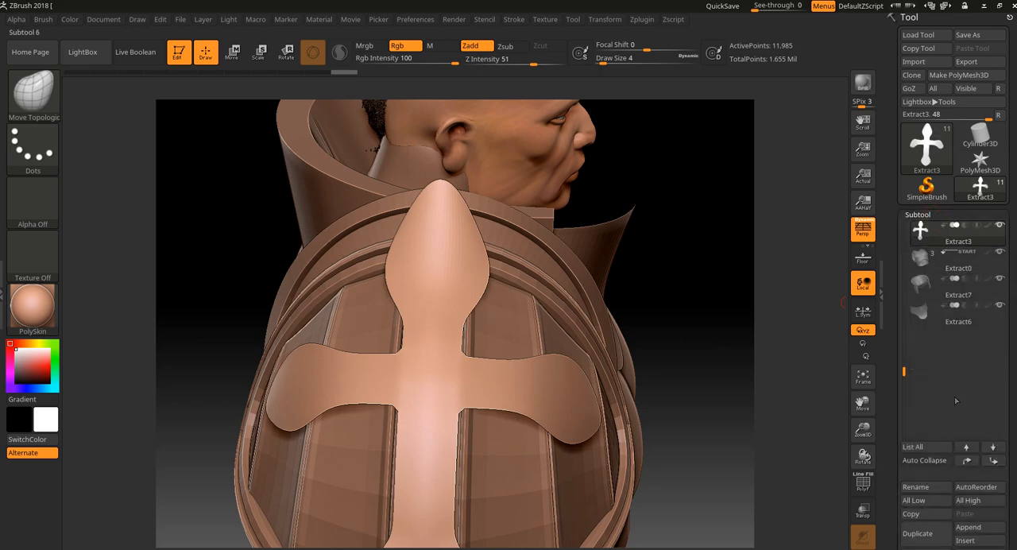
left_click_drag(1009, 425, 1010, 373)
left_click(917, 484)
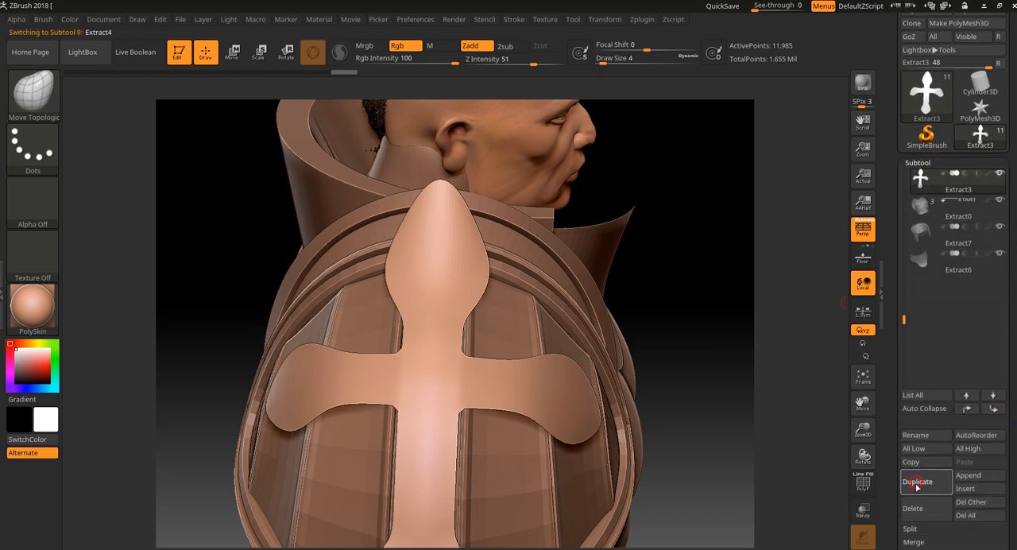
Step: Hide the original Extract3 subtool and keep only the inner cross face of the Extract4 duplicate showing
mouse_move(982, 204)
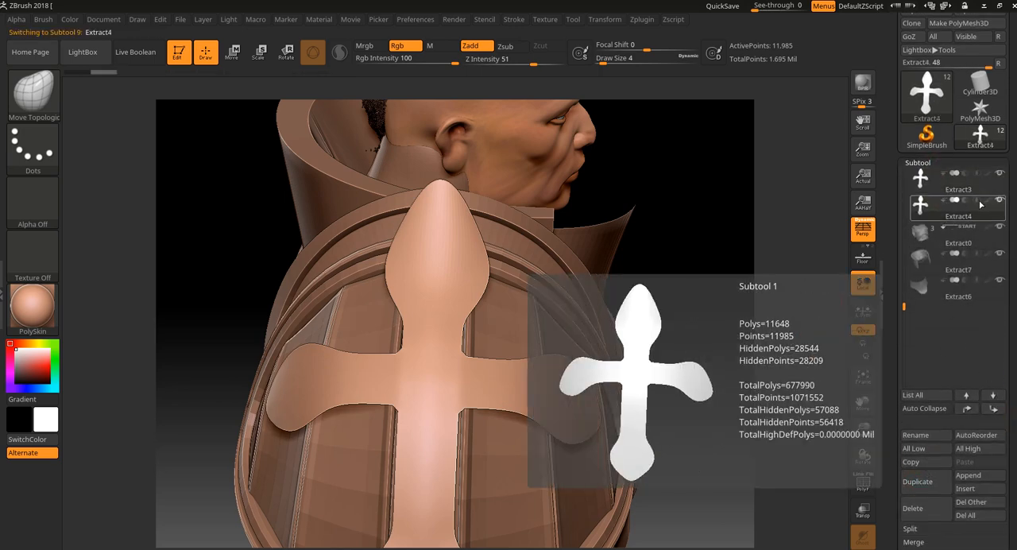
left_click(733, 356, "ctrl+shift")
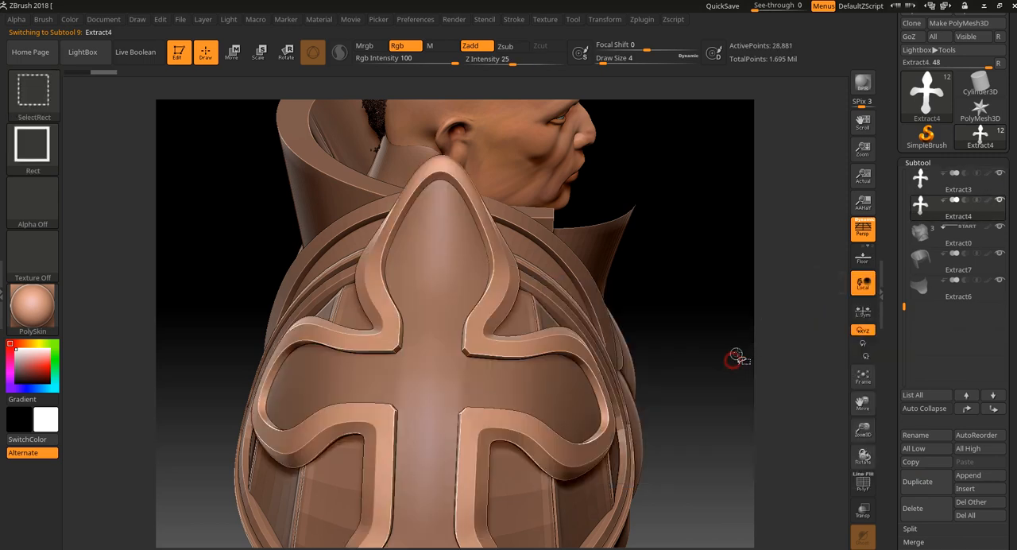
left_click(999, 172)
left_click(717, 354, "ctrl+shift")
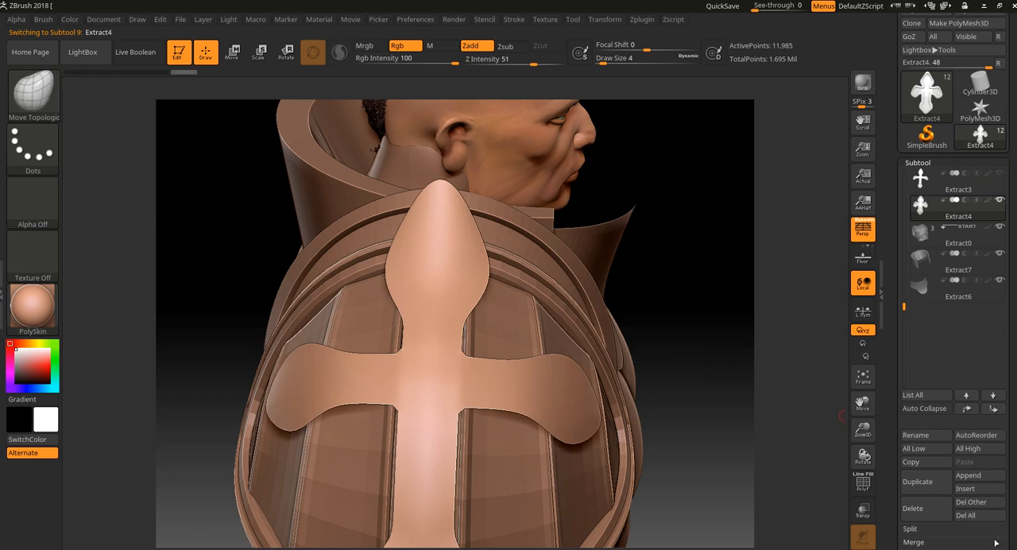
Step: Delete the Extract4 duplicate's lower subdivision levels and remove its hidden border geometry
scroll(966, 479, "down", 4)
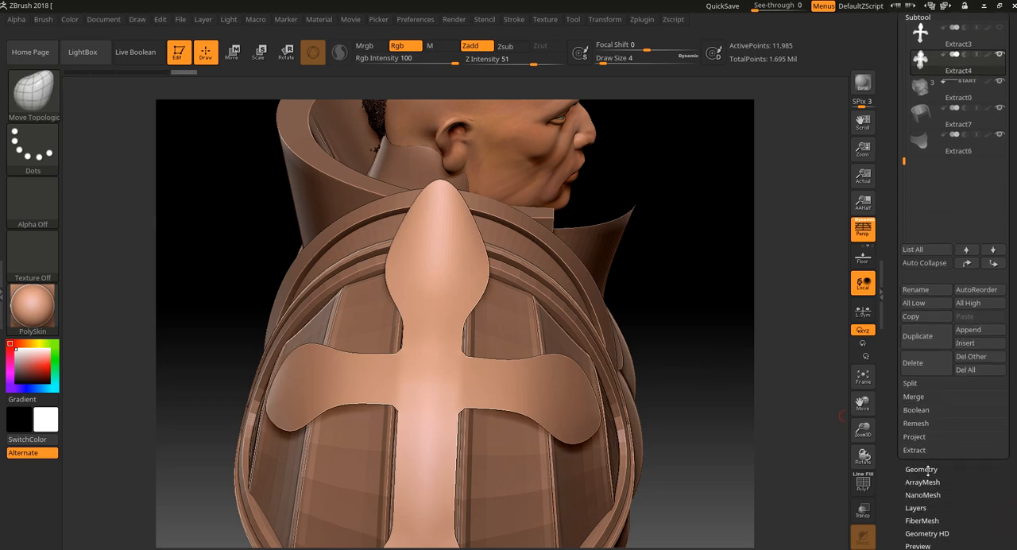
left_click(927, 469)
left_click(929, 256)
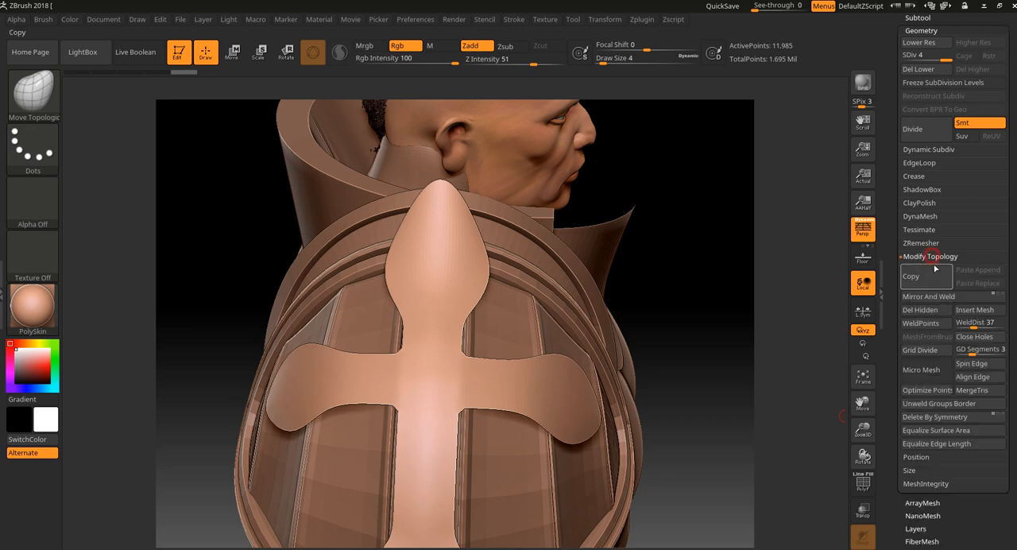
left_click(925, 310)
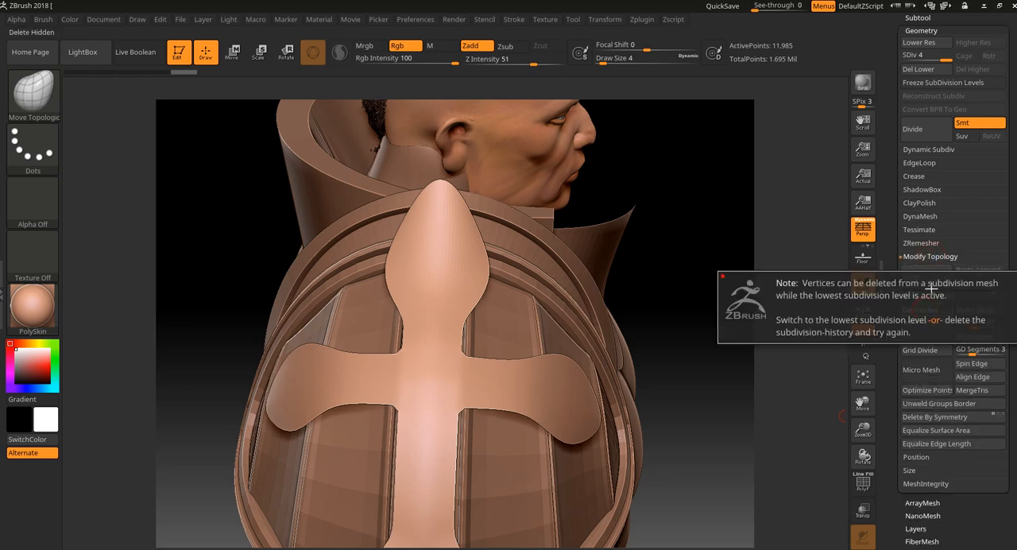
left_click(805, 325)
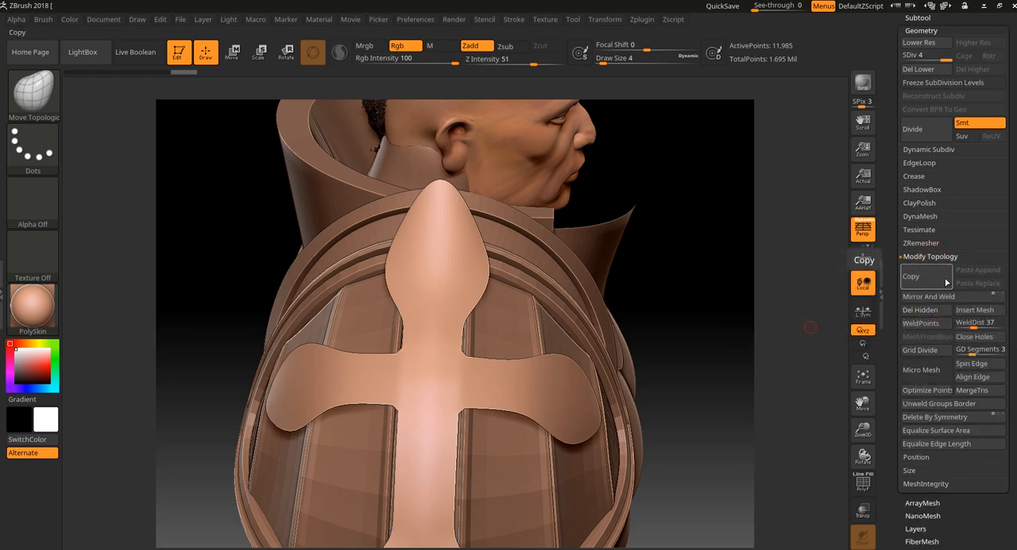
left_click_drag(1006, 111, 1006, 164)
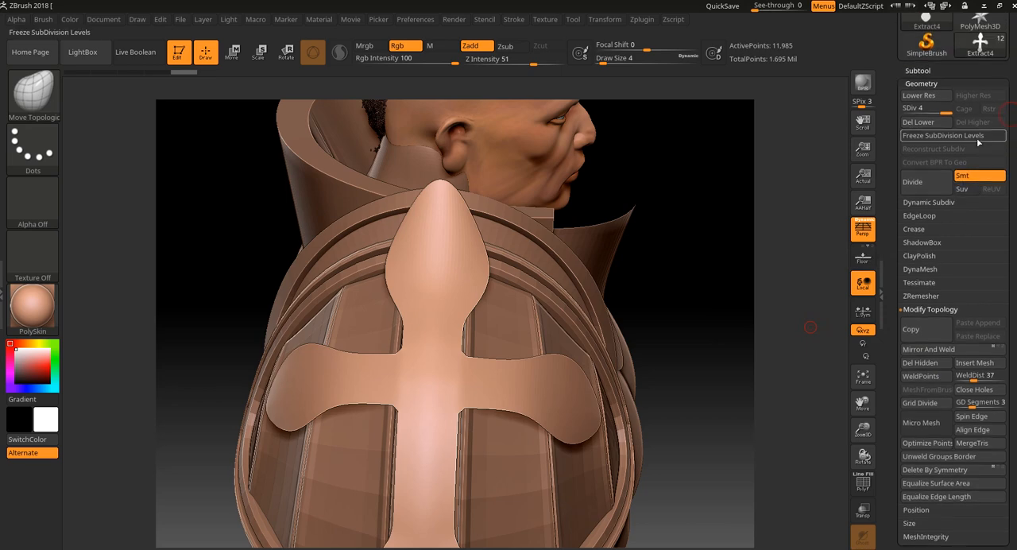
left_click(927, 123)
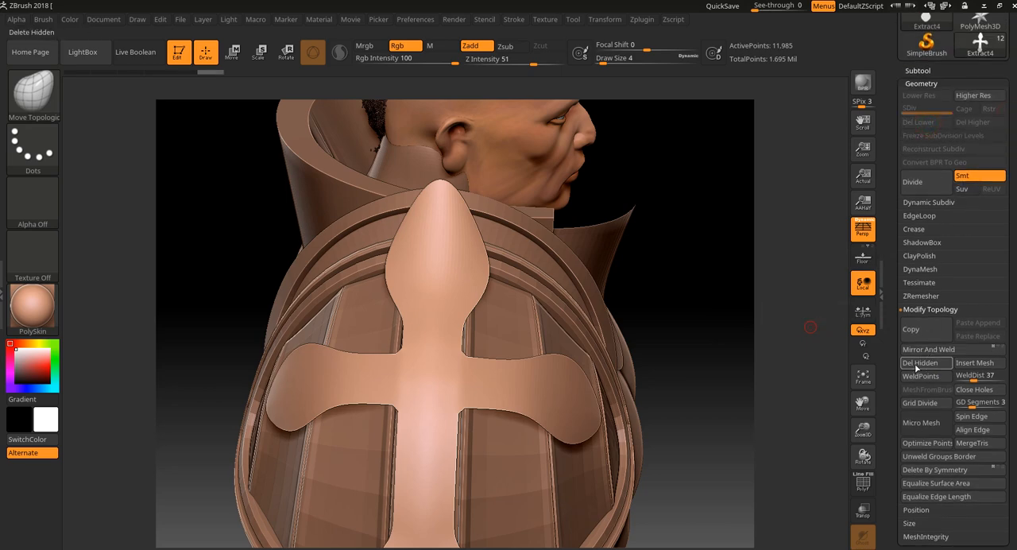
left_click(917, 367)
Step: Subdivide the remaining cross face three times, up to subdivision level 4, and check the wireframe density
left_click_drag(748, 426, 755, 421)
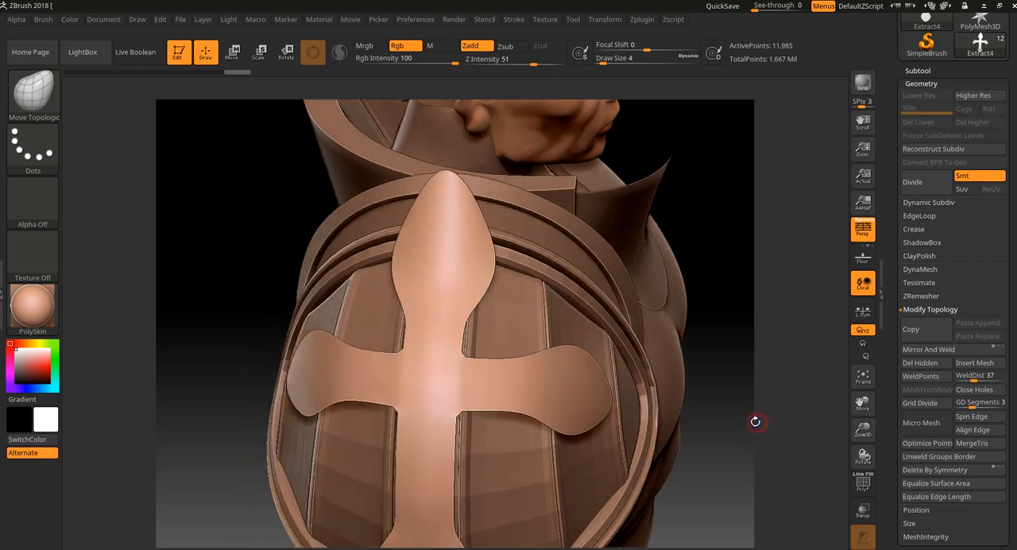
key("shift+f")
key("shift+f")
left_click_drag(783, 366, 786, 350)
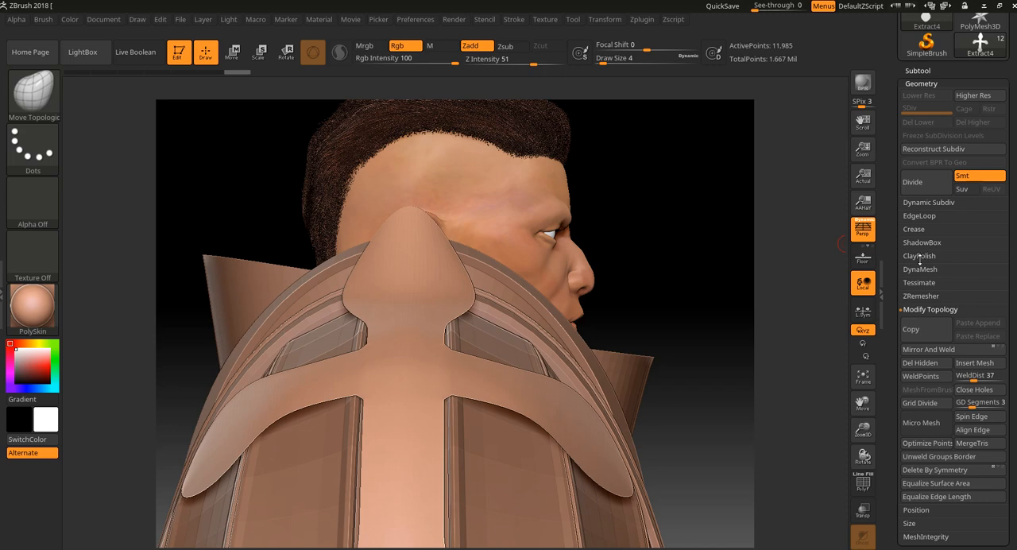
left_click_drag(744, 290, 778, 307)
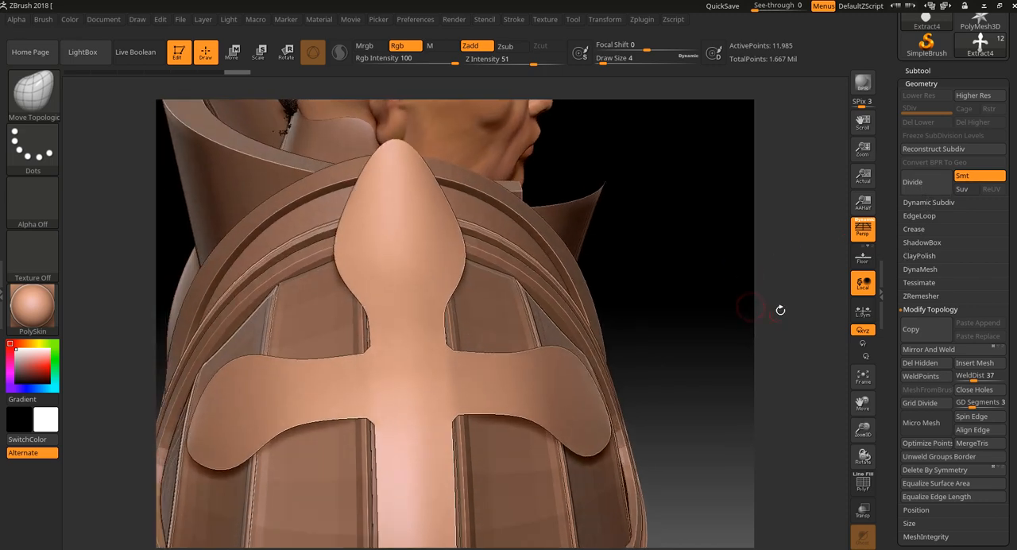
left_click(927, 183)
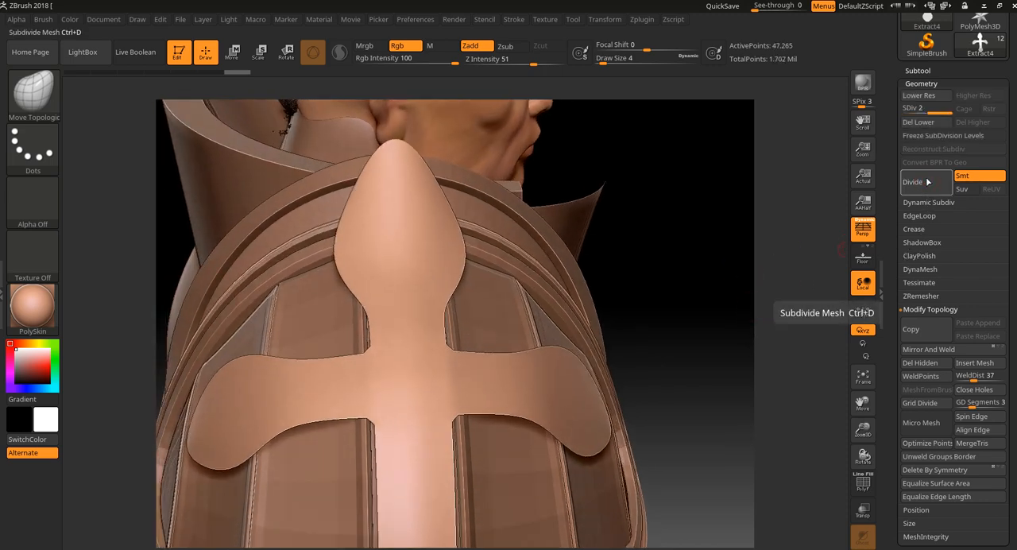
left_click(927, 183)
left_click(927, 183)
key("shift+f")
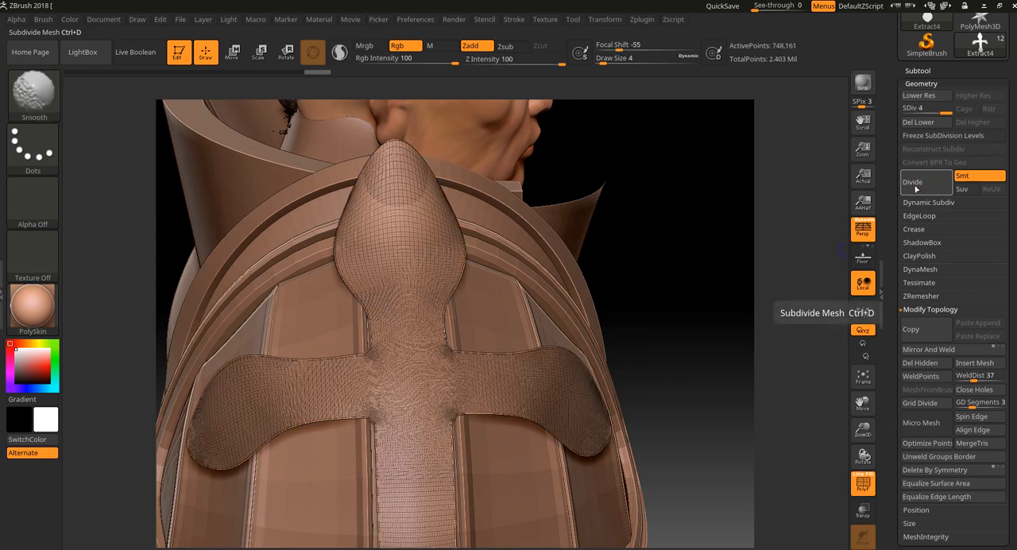
key("shift+f")
Step: Try a brush stroke on the upper lobe of the subdivided cross face and undo it
mouse_move(415, 229)
left_mouse_down("ctrl")
mouse_move(438, 223)
mouse_move(429, 266)
mouse_move(432, 254)
left_mouse_up("ctrl")
key("ctrl+z")
left_click_drag(610, 208, 618, 200, "ctrl")
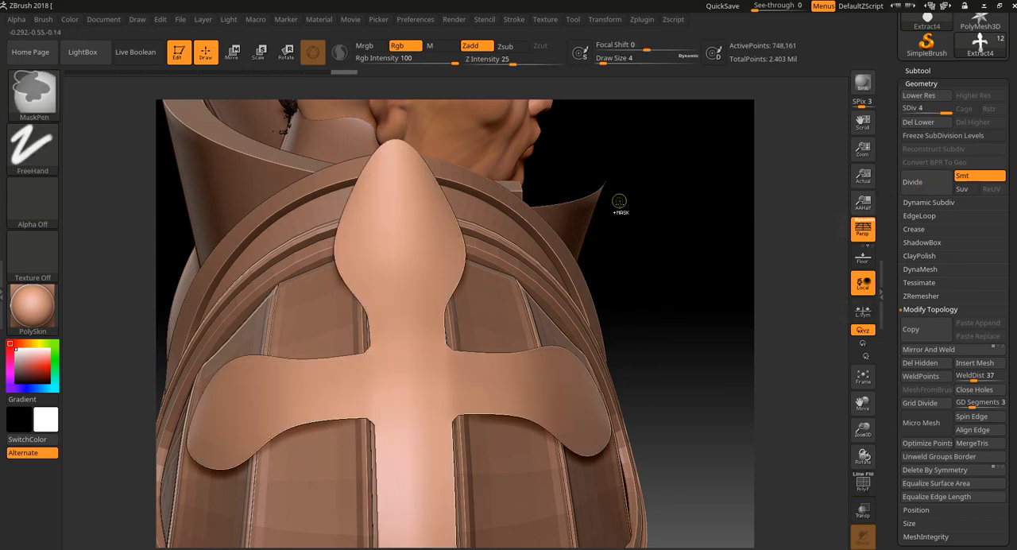
scroll(940, 127, "up", 5)
mouse_move(940, 127)
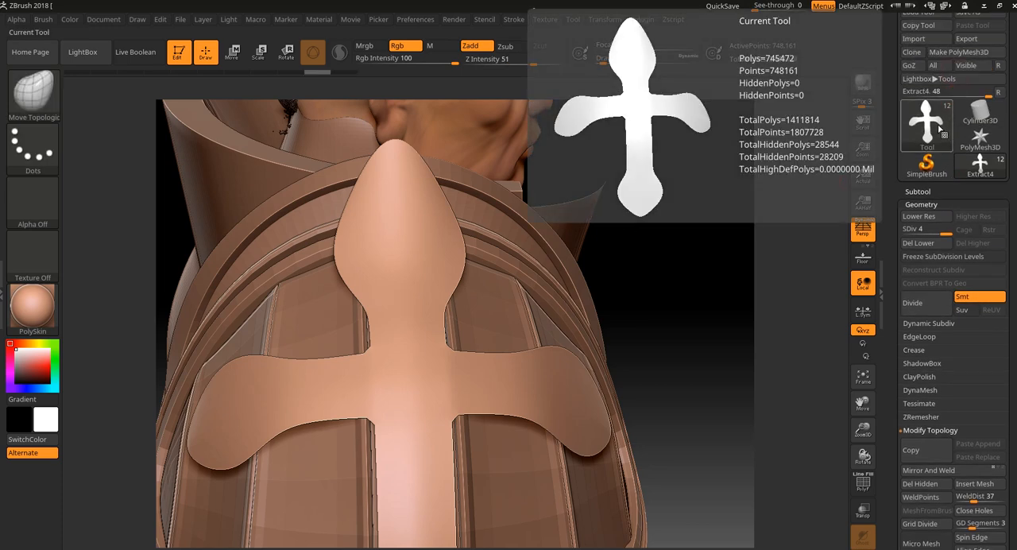
Step: Lower the cross face to subdivision level 3, paint a trial mask on its upper lobe and undo it
key("shift+d")
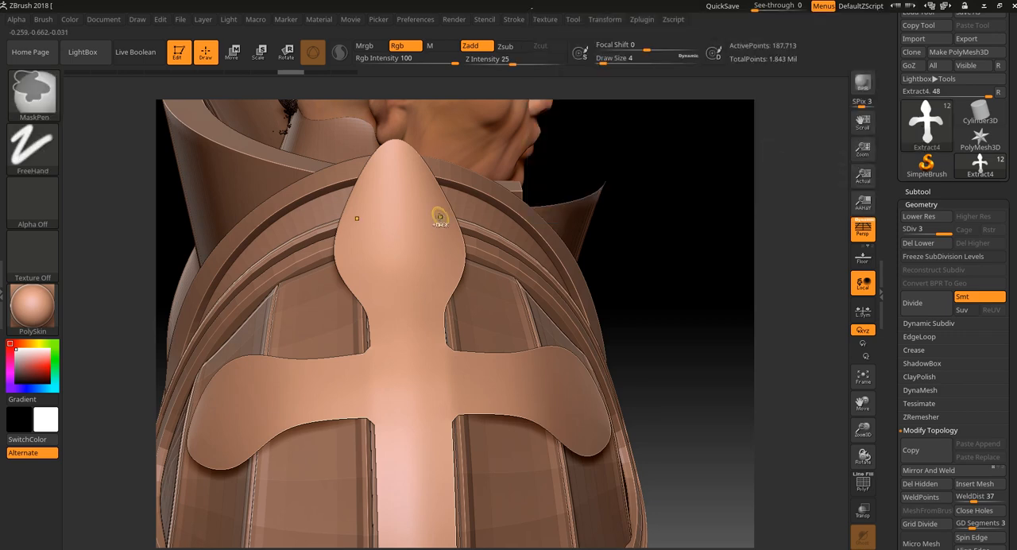
mouse_move(442, 216)
left_mouse_down("ctrl")
mouse_move(413, 227)
mouse_move(429, 243)
left_mouse_up("ctrl")
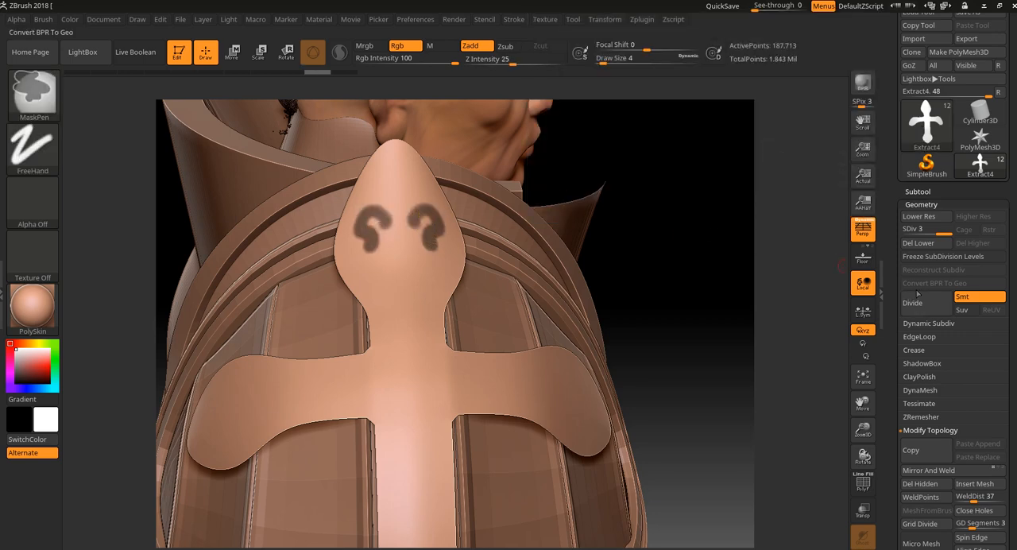
key("ctrl+z")
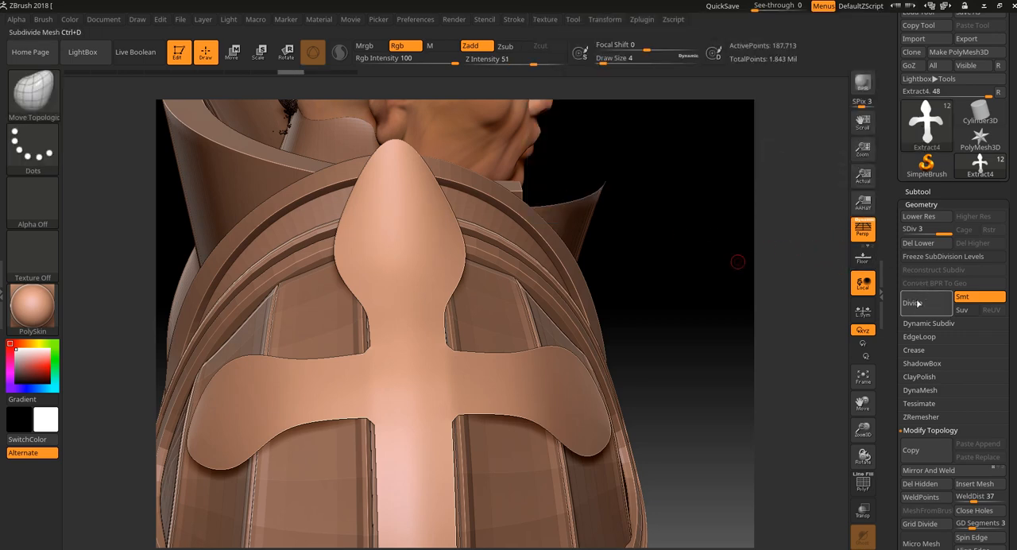
Step: Return the cross face to subdivision level 4, paint a trial scroll mask on its upper lobe and clear it
left_click(919, 303)
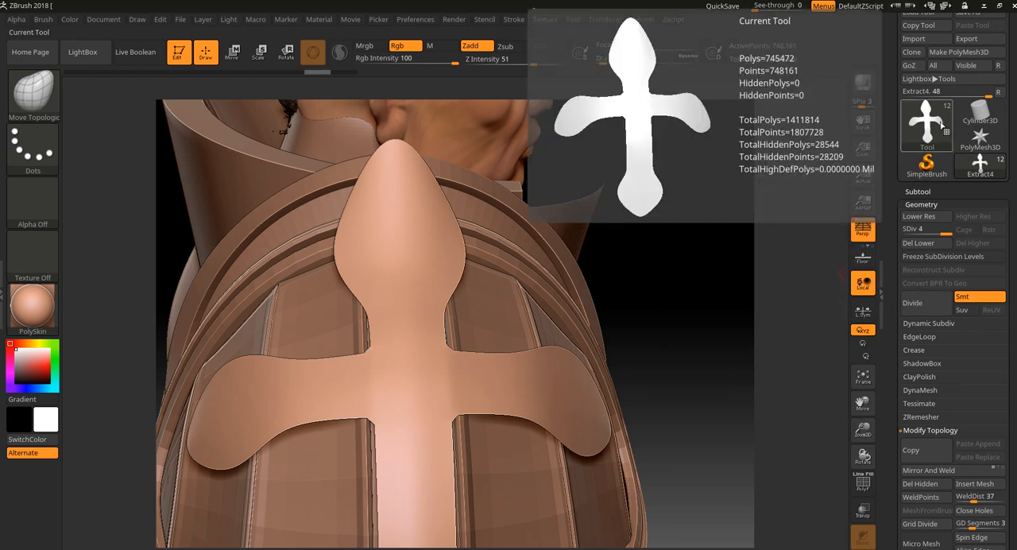
mouse_move(419, 196)
left_mouse_down("ctrl")
mouse_move(437, 254)
mouse_move(421, 244)
left_mouse_up("ctrl")
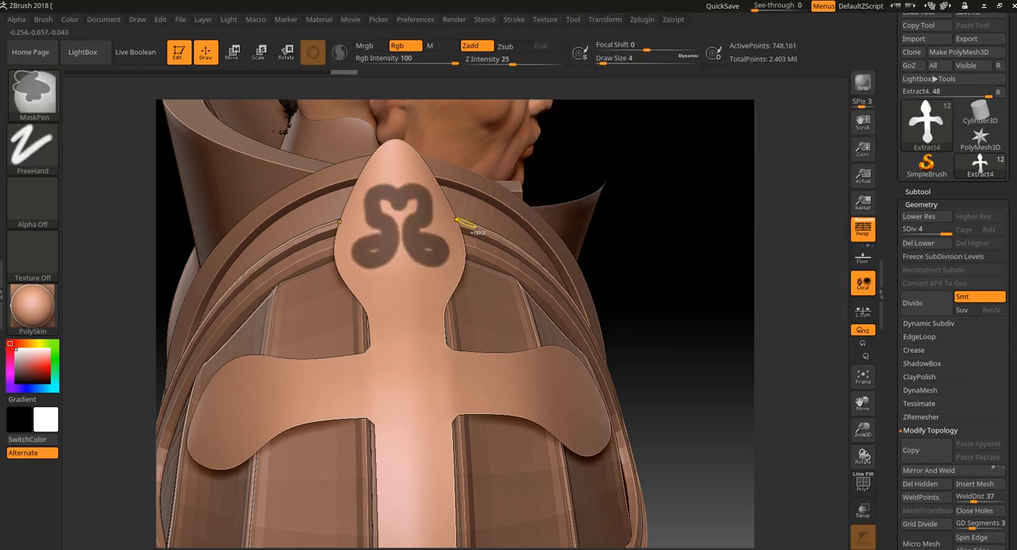
left_click(709, 337, "ctrl")
Step: Show the Extract3 subtool again with only its border visible, and make Extract4 the active subtool
left_click(946, 192)
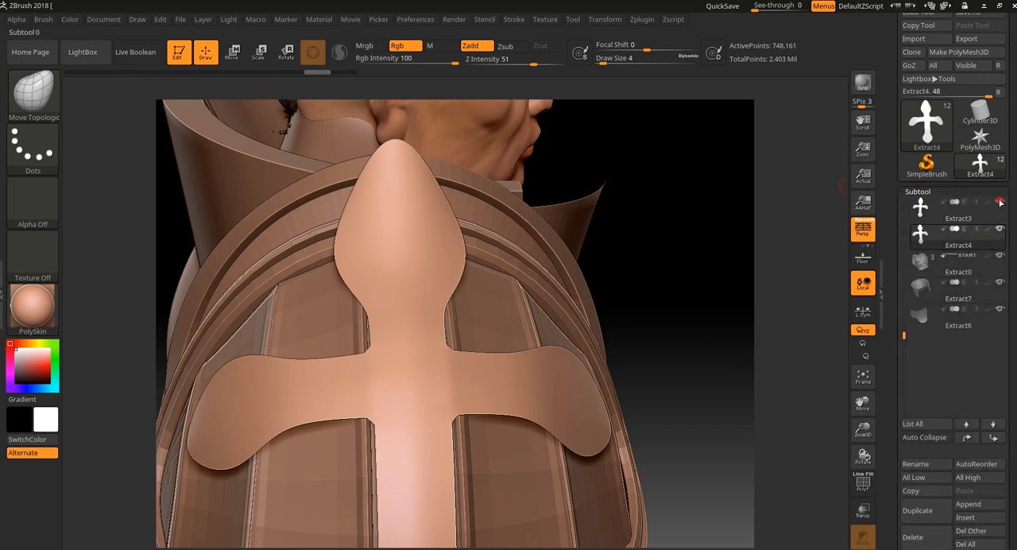
left_click(1000, 202)
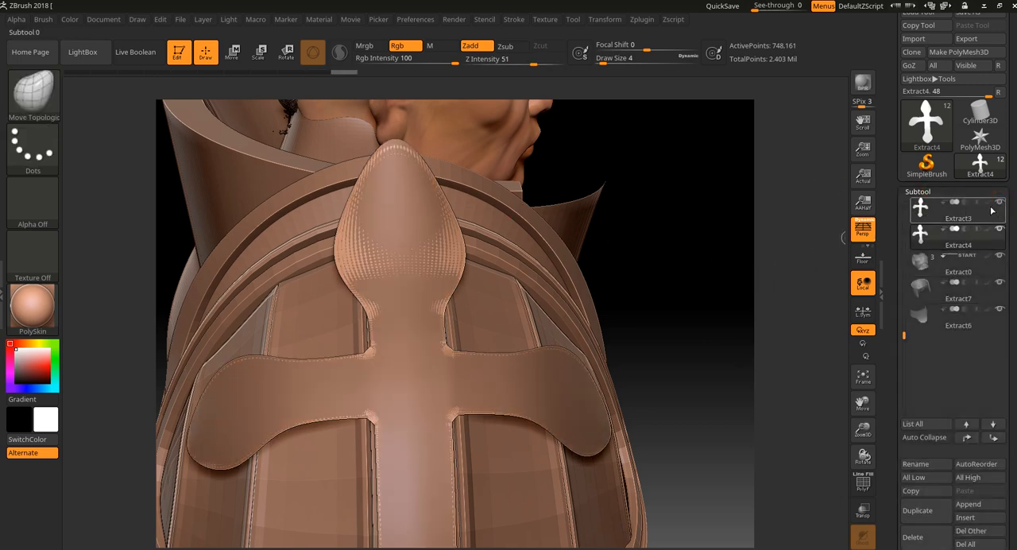
left_click(992, 211)
left_click(742, 312, "ctrl+shift")
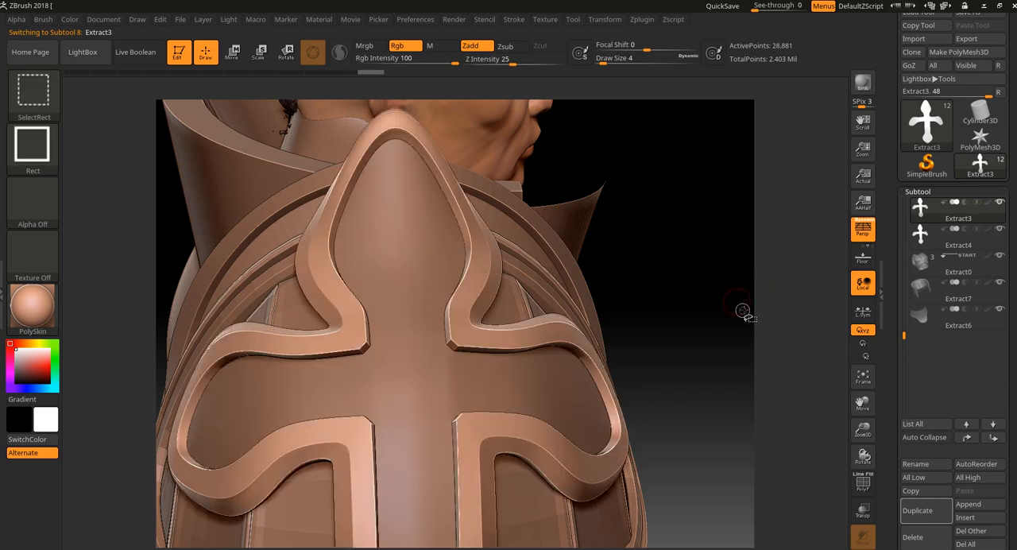
left_click(991, 238)
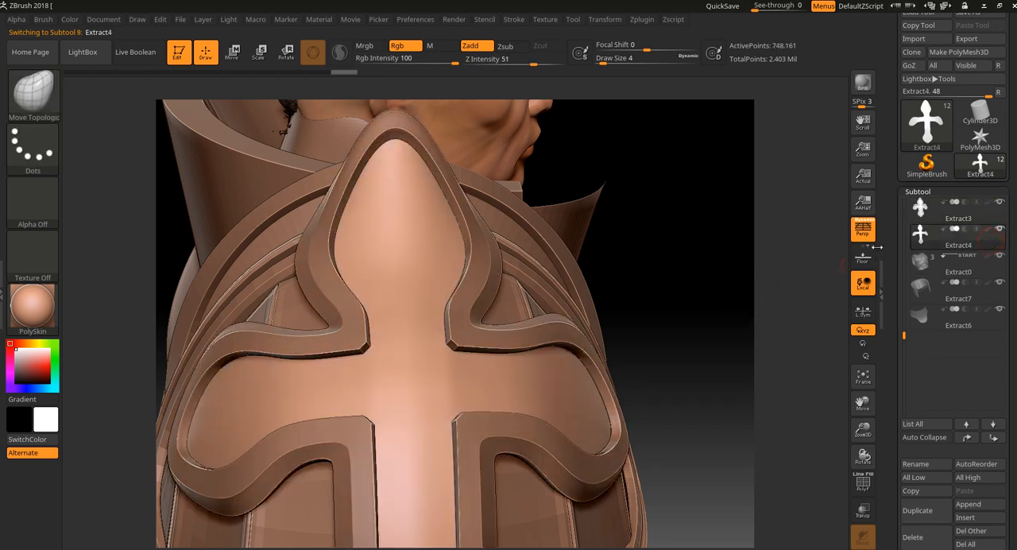
Step: Mask a symmetric pair of S-shaped scrolls on the cross face's upper lobe and carve their lower ends into curls
left_click_drag(639, 164, 646, 170)
mouse_move(415, 193)
left_mouse_down("ctrl")
mouse_move(430, 197)
mouse_move(433, 237)
mouse_move(416, 198)
mouse_move(437, 213)
mouse_move(425, 254)
mouse_move(445, 266)
mouse_move(454, 230)
left_mouse_up("ctrl")
key("ctrl+z")
key("ctrl+z")
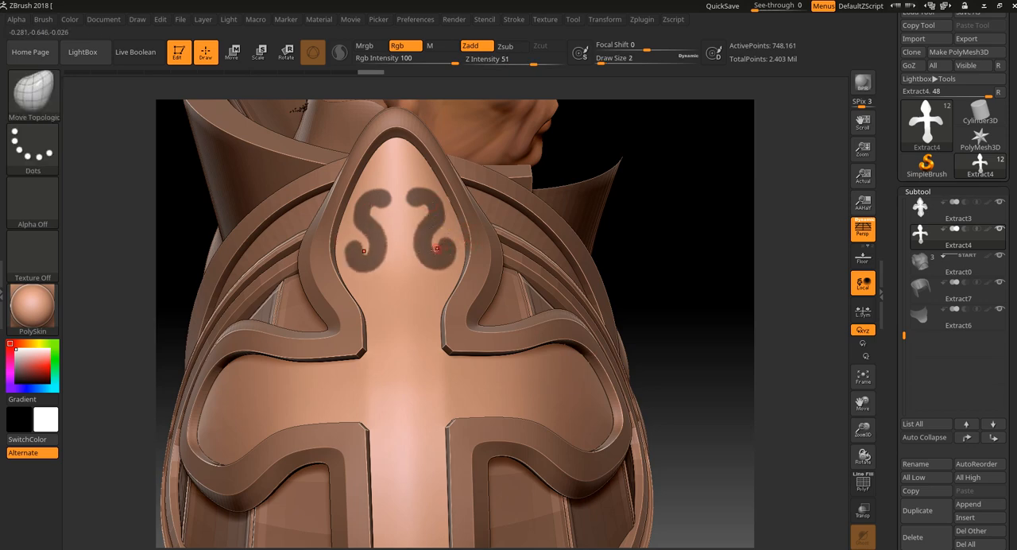
key("ctrl")
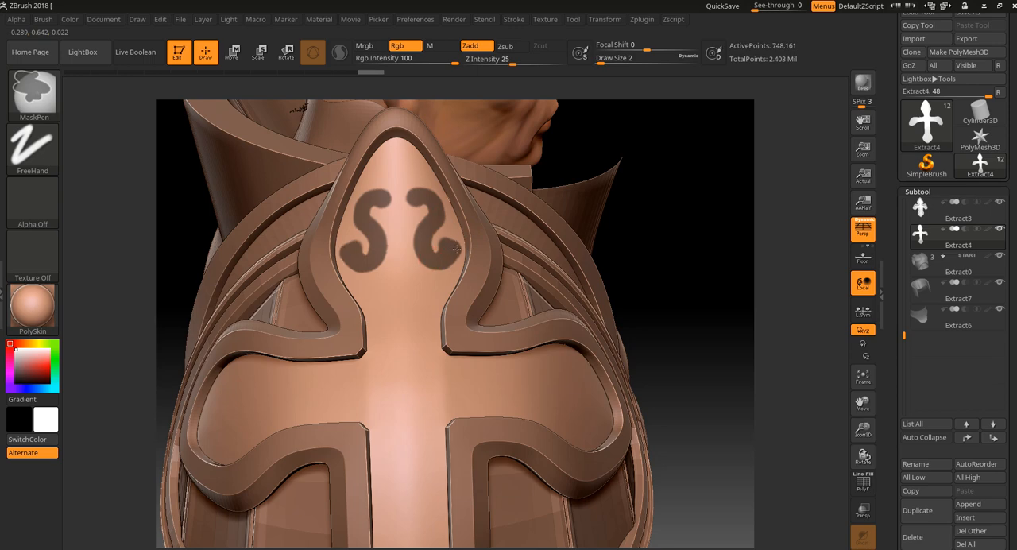
mouse_move(457, 248)
left_mouse_down("ctrl")
mouse_move(443, 249)
mouse_move(455, 244)
left_mouse_up("ctrl")
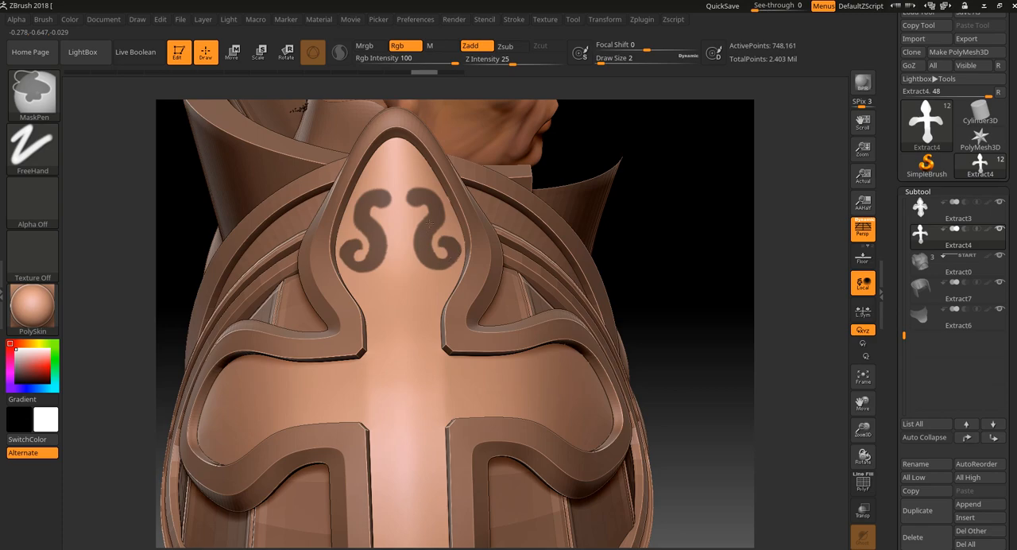
Step: Mask a pointed arch at the upper lobe's tip joining the two scrolls, and erase round eyes in their upper curls
mouse_move(659, 159)
left_mouse_down()
mouse_move(681, 182)
mouse_move(684, 171)
mouse_move(676, 188)
mouse_move(718, 212)
left_mouse_up()
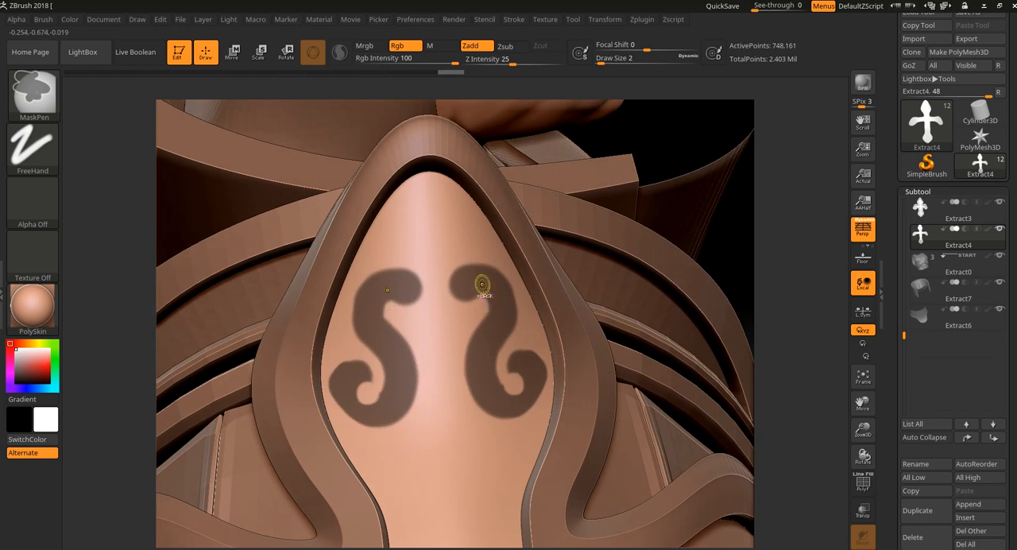
mouse_move(466, 283)
left_mouse_down("ctrl")
mouse_move(450, 257)
mouse_move(456, 286)
mouse_move(464, 223)
mouse_move(429, 196)
mouse_move(433, 211)
left_mouse_up("ctrl")
key("ctrl+z")
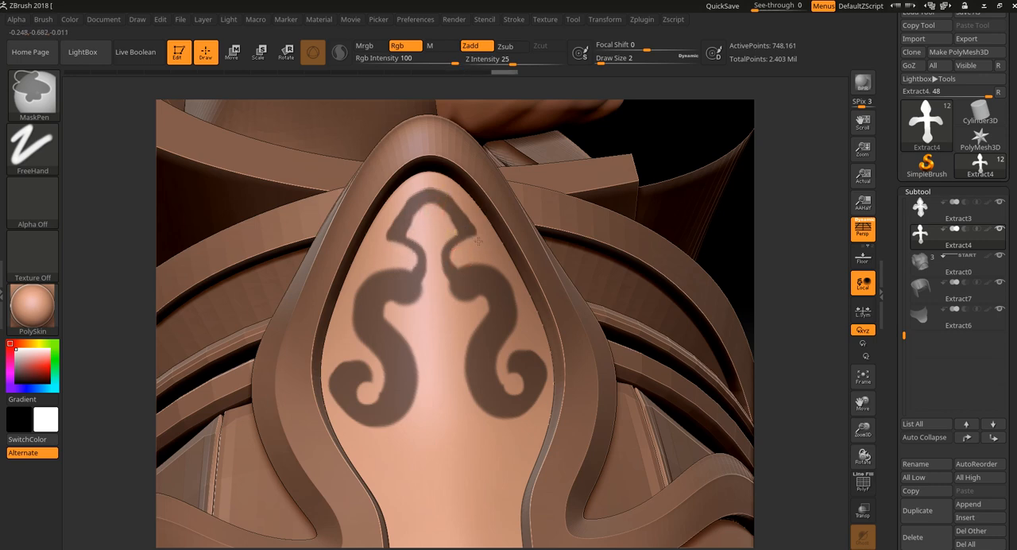
mouse_move(477, 240)
left_mouse_down("ctrl+alt")
mouse_move(467, 218)
mouse_move(430, 193)
mouse_move(441, 210)
mouse_move(401, 230)
mouse_move(407, 221)
mouse_move(396, 239)
mouse_move(419, 279)
mouse_move(417, 251)
mouse_move(401, 241)
mouse_move(419, 278)
mouse_move(403, 283)
left_mouse_up("ctrl+alt")
key("ctrl+z")
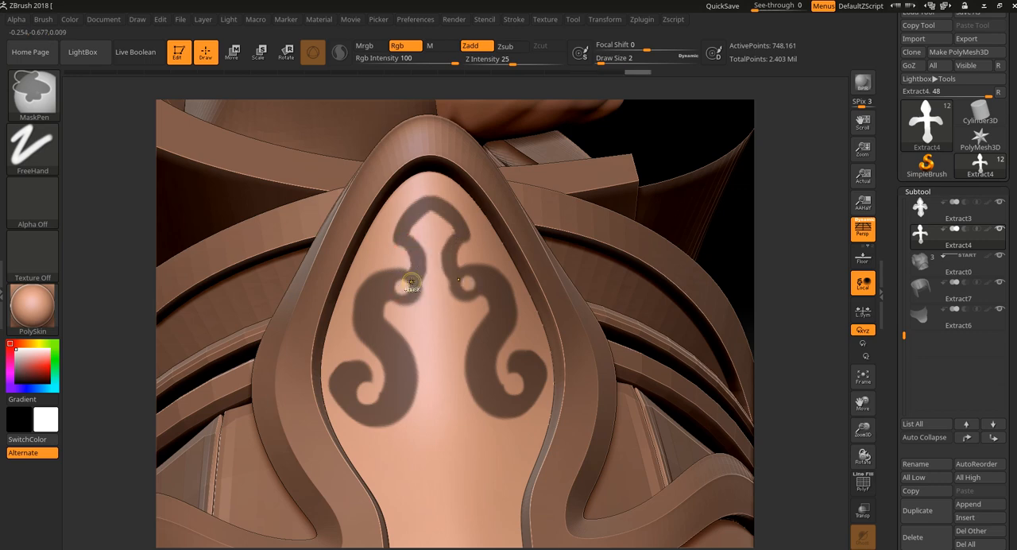
Step: Clean up the upper curls and thin the S-shaped scrolls with the mask brush at Draw Size 1
key("ctrl")
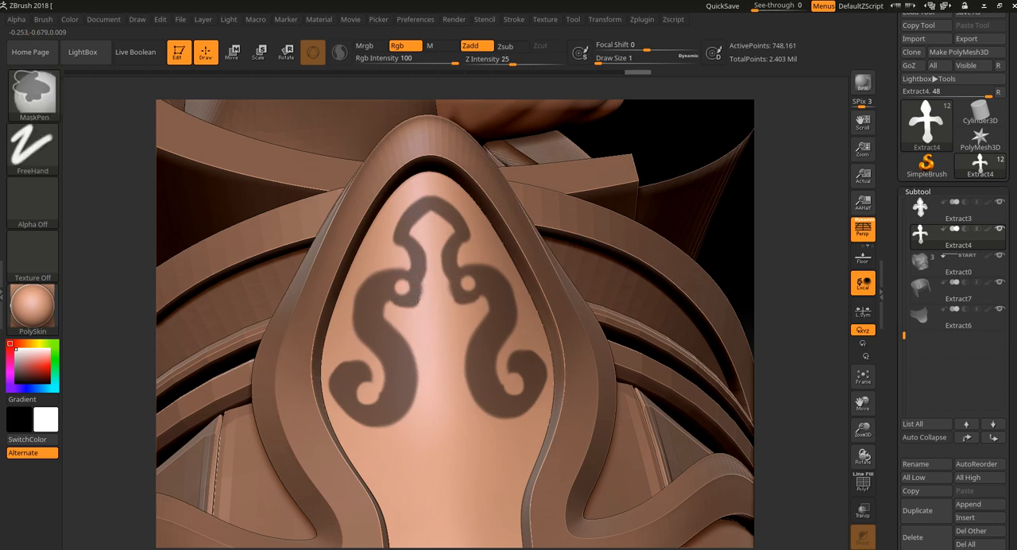
left_click_drag(414, 281, 378, 274, "ctrl")
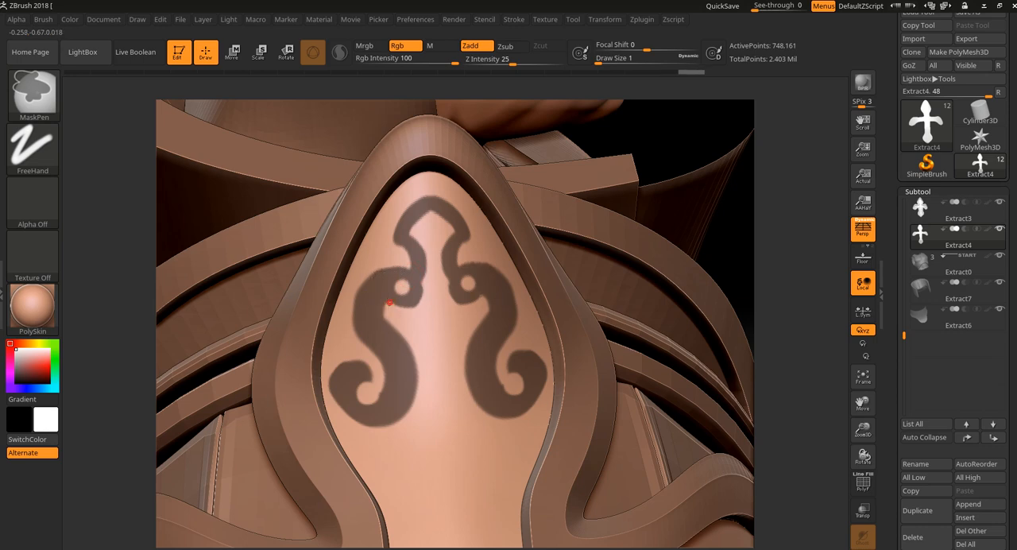
left_click_drag(388, 310, 379, 301, "ctrl")
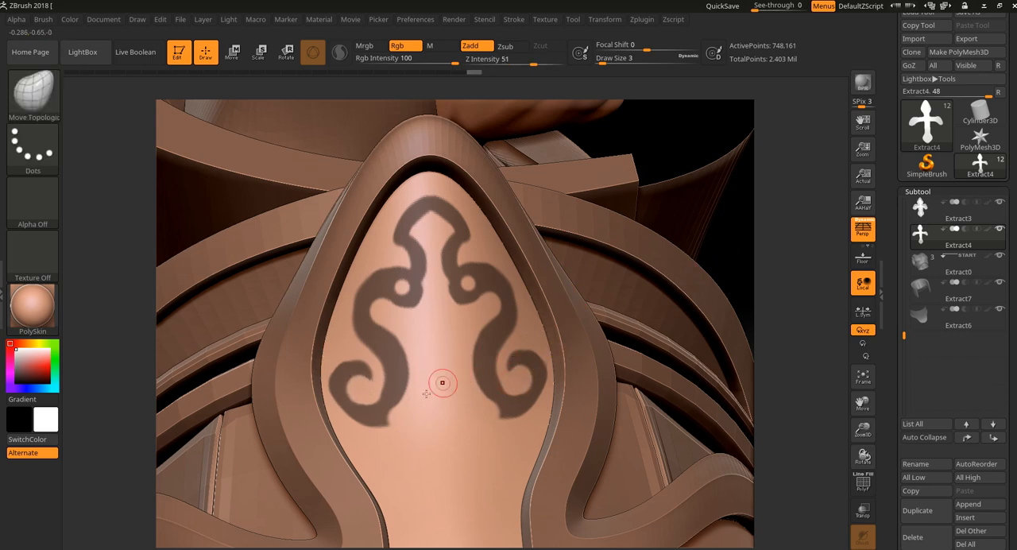
Step: Mask a symmetric Y-shaped stem between the lower parts of the two scrolls
key("bracketleft")
key("bracketright")
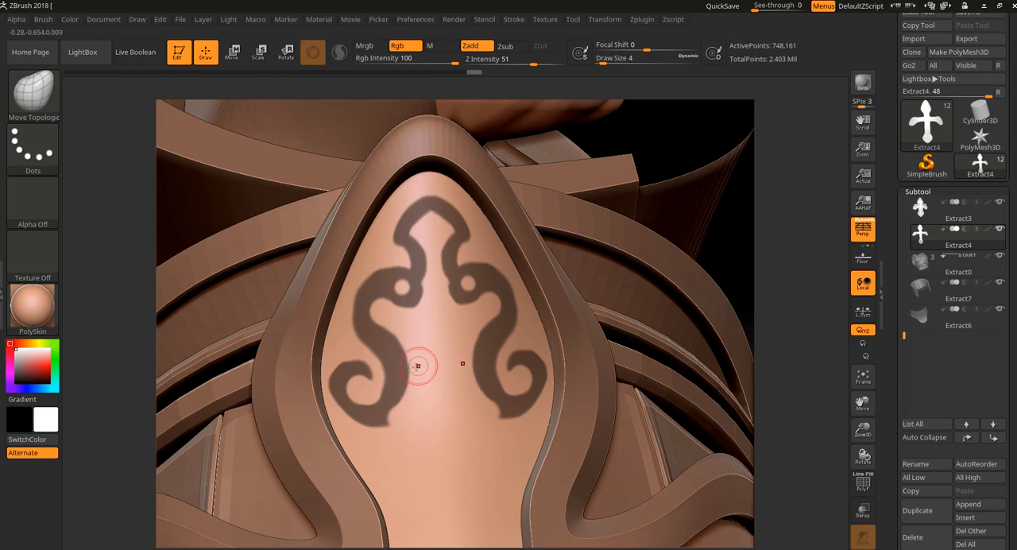
mouse_move(407, 364)
left_mouse_down("ctrl")
mouse_move(437, 389)
mouse_move(447, 427)
left_mouse_up("ctrl")
left_click_drag(733, 218, 745, 227, "alt")
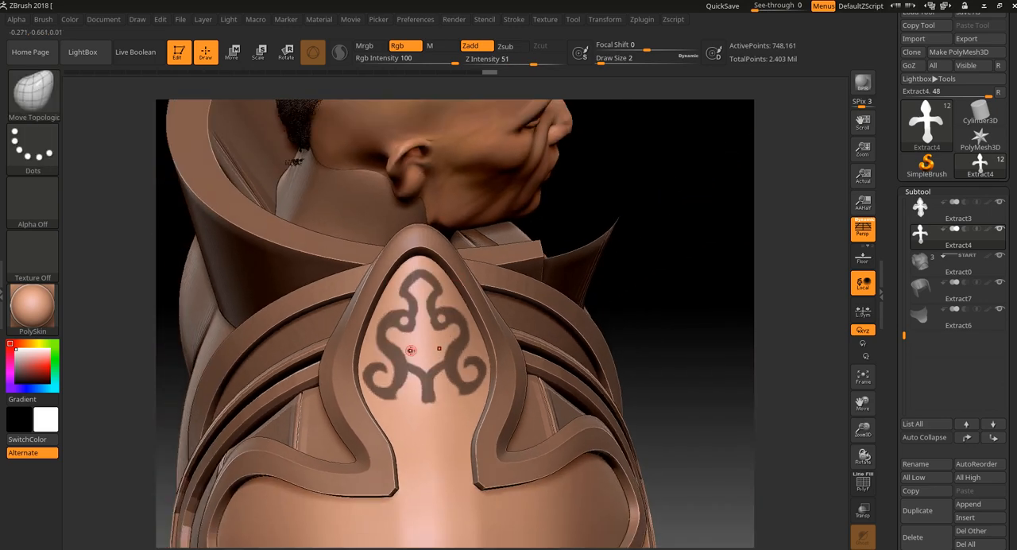
Step: Erase the stem's two branches and the inner curls below the arch, leaving plain flowing scroll lines
mouse_move(680, 293)
left_mouse_down()
mouse_move(697, 290)
mouse_move(693, 270)
mouse_move(722, 281)
mouse_move(717, 252)
left_mouse_up()
key("ctrl")
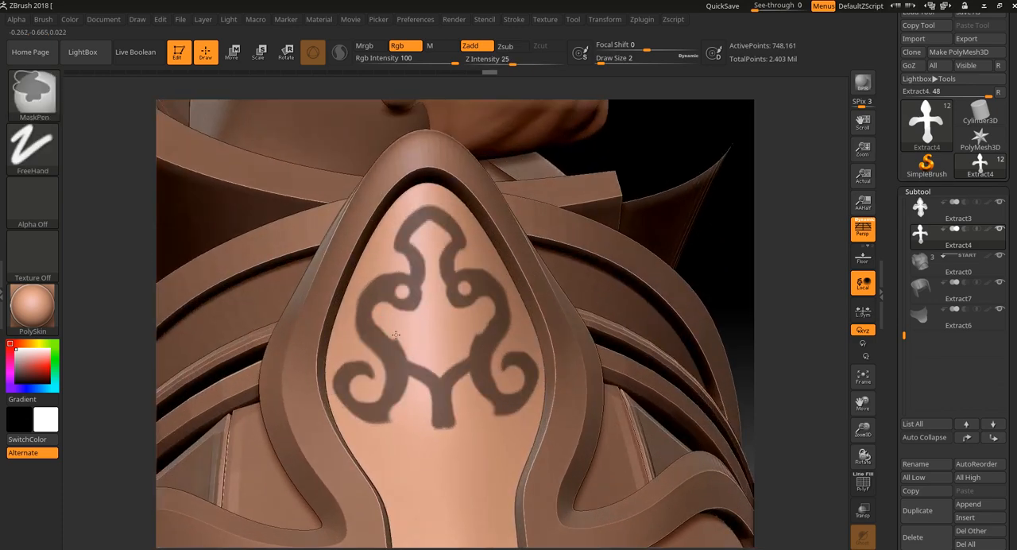
left_click_drag(423, 369, 419, 363, "ctrl+alt")
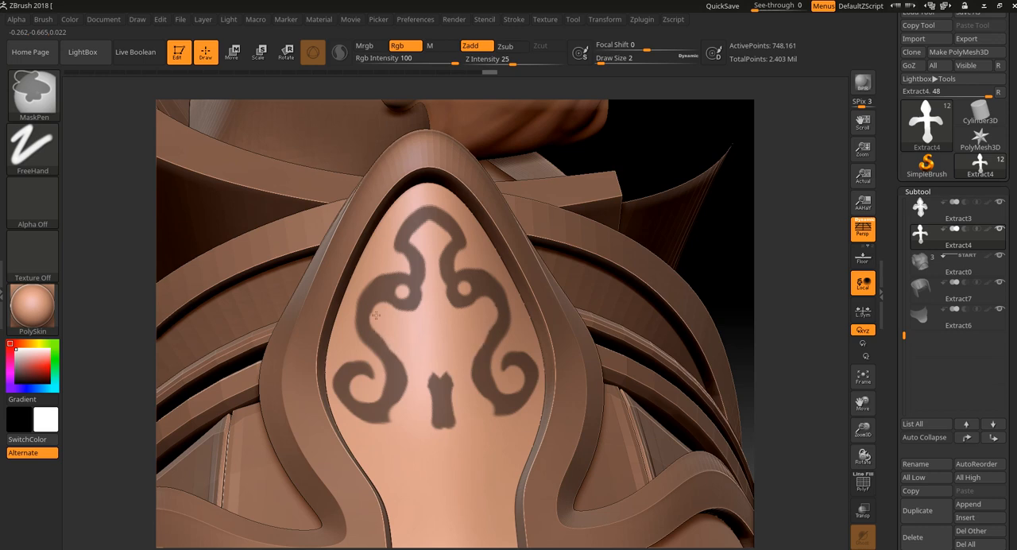
left_click_drag(386, 304, 405, 312, "ctrl+alt")
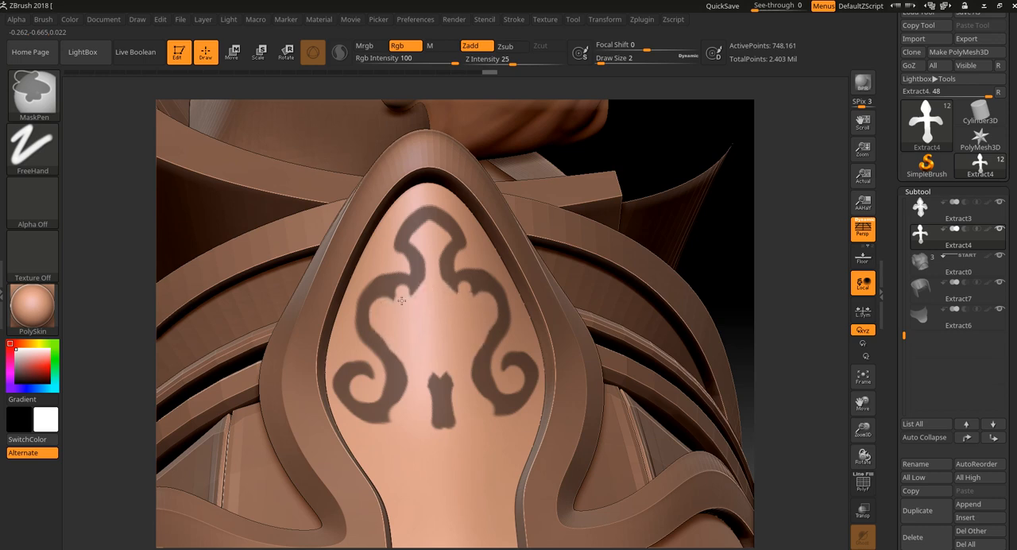
mouse_move(402, 293)
left_mouse_down("ctrl+alt")
mouse_move(375, 304)
mouse_move(396, 290)
mouse_move(374, 318)
mouse_move(365, 307)
mouse_move(387, 276)
mouse_move(429, 277)
left_mouse_up("ctrl+alt")
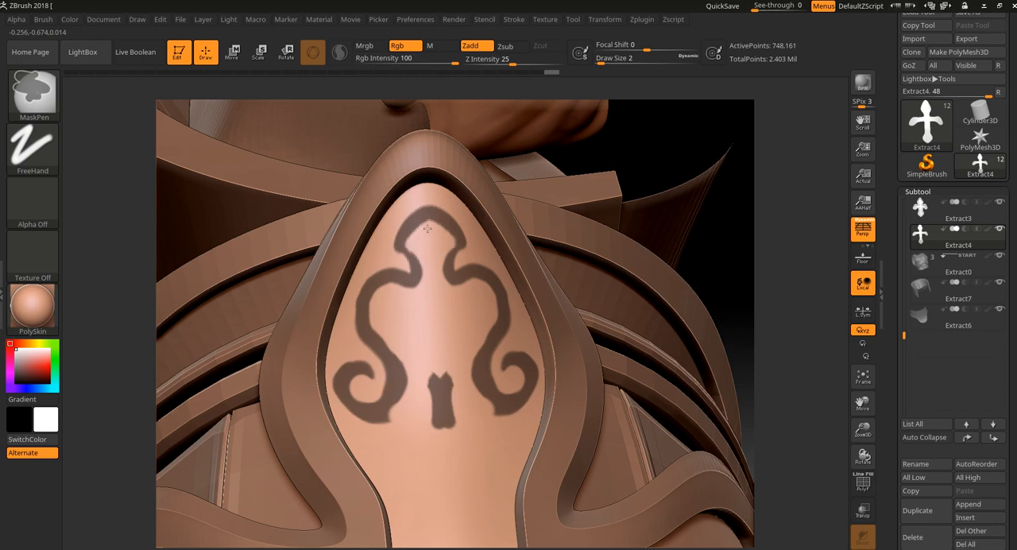
left_click(739, 227, "ctrl+alt")
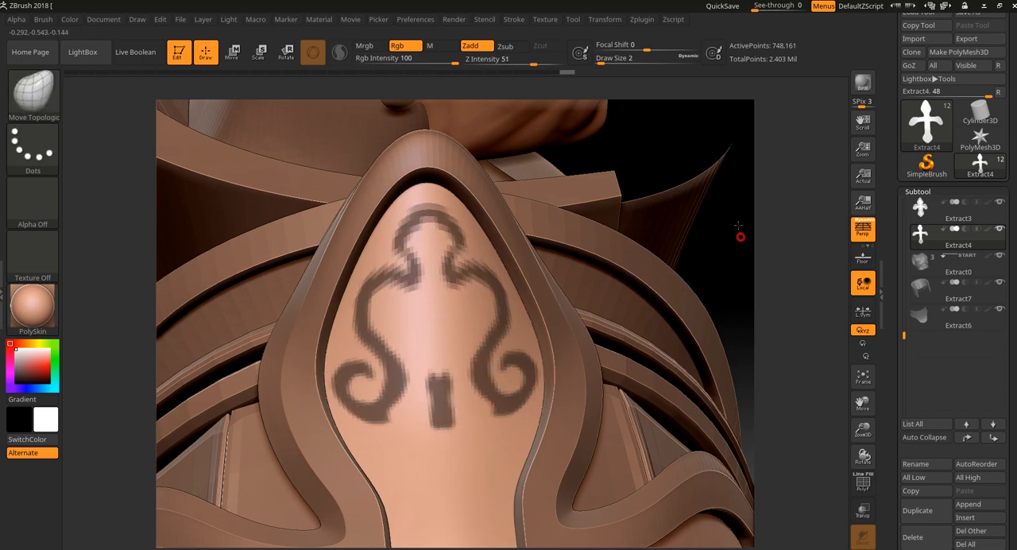
Step: Mask paired outward curls at the foot of the central stem and a short curved leaf on each side above them
left_click_drag(738, 226, 737, 198, "alt")
mouse_move(424, 376)
left_mouse_down("ctrl")
mouse_move(422, 353)
mouse_move(408, 369)
mouse_move(419, 375)
mouse_move(405, 371)
mouse_move(416, 387)
mouse_move(406, 381)
mouse_move(408, 412)
mouse_move(384, 395)
mouse_move(430, 393)
left_mouse_up("ctrl")
key("ctrl+z")
key("ctrl+z")
key("ctrl+z")
left_click_drag(424, 358, 414, 350, "ctrl")
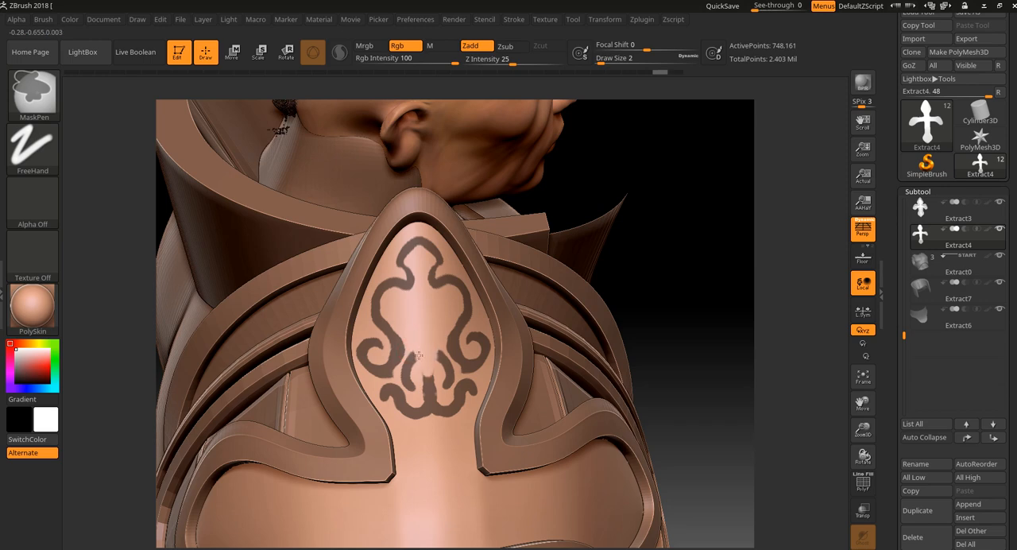
mouse_move(428, 375)
left_mouse_down("ctrl+alt")
mouse_move(426, 405)
mouse_move(429, 387)
left_mouse_up("ctrl+alt")
Step: Carve the central stem to a sharp point and refine the leaves and lower curls beside it
left_click_drag(688, 218, 693, 326, "alt")
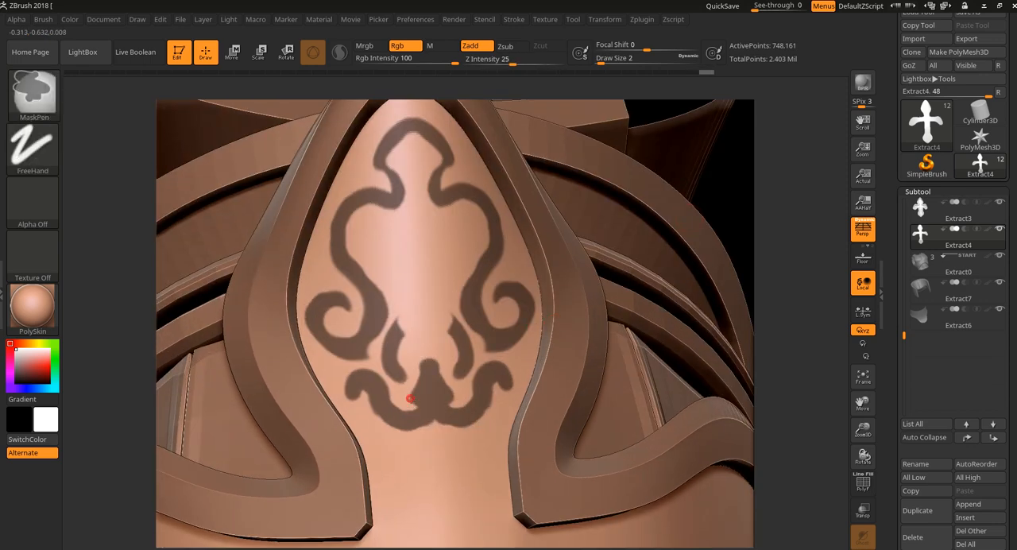
left_click_drag(410, 398, 421, 361, "ctrl+alt")
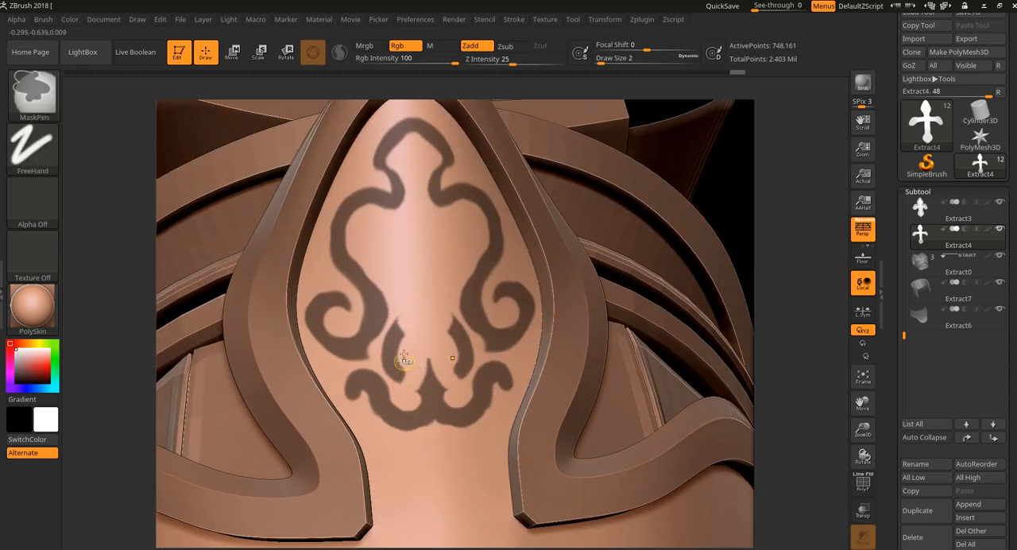
mouse_move(402, 320)
left_mouse_down("ctrl+alt")
mouse_move(373, 350)
mouse_move(380, 338)
left_mouse_up("ctrl+alt")
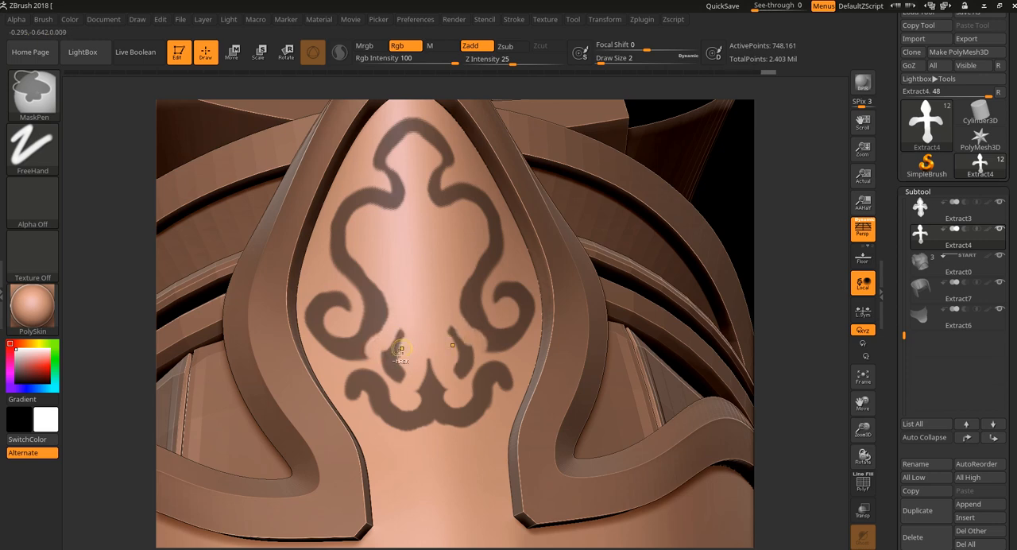
mouse_move(370, 403)
left_mouse_down("ctrl+alt")
mouse_move(368, 384)
mouse_move(363, 392)
mouse_move(391, 425)
left_mouse_up("ctrl+alt")
key("ctrl+z")
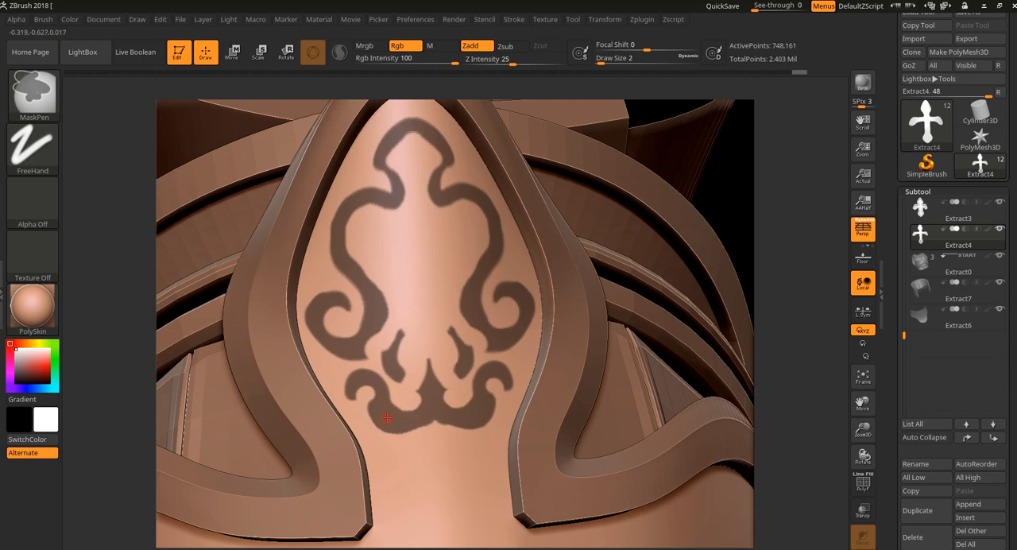
left_click_drag(387, 417, 389, 418, "ctrl")
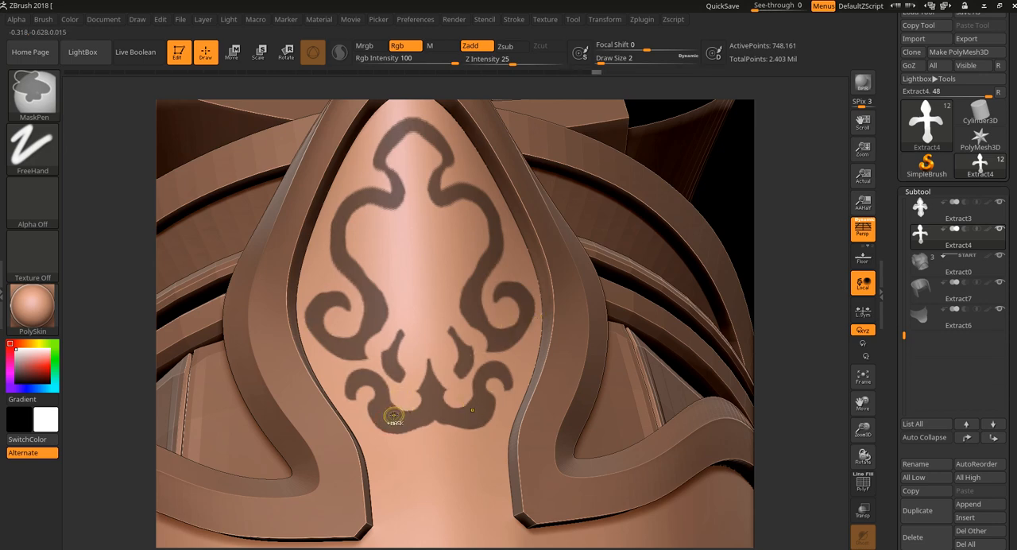
Step: Mask a symmetric arch below the ornament that runs down the cross's neck and turns outward into the arms
mouse_move(756, 211)
left_mouse_down()
mouse_move(676, 266)
mouse_move(712, 199)
mouse_move(745, 250)
mouse_move(726, 258)
left_mouse_up()
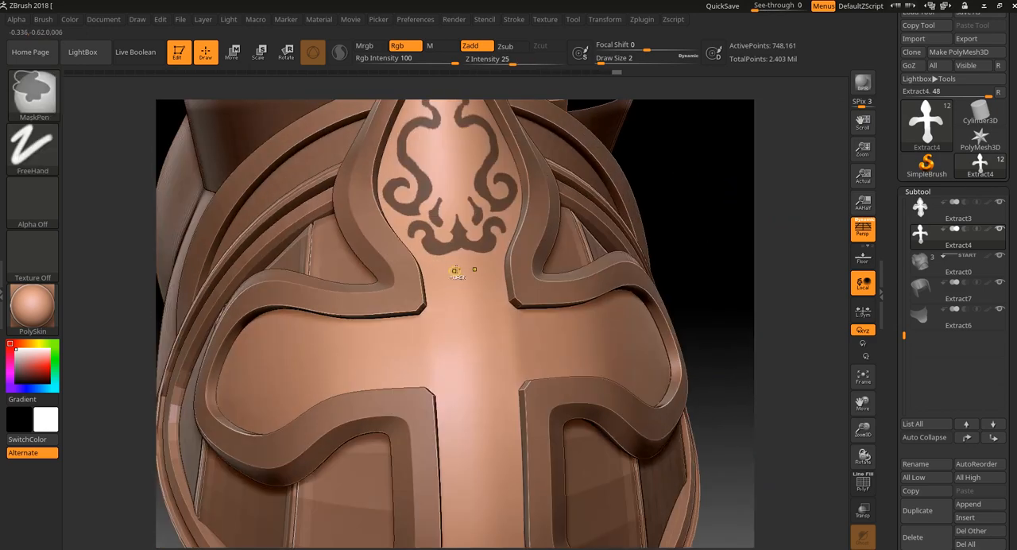
left_click_drag(457, 261, 448, 273, "ctrl")
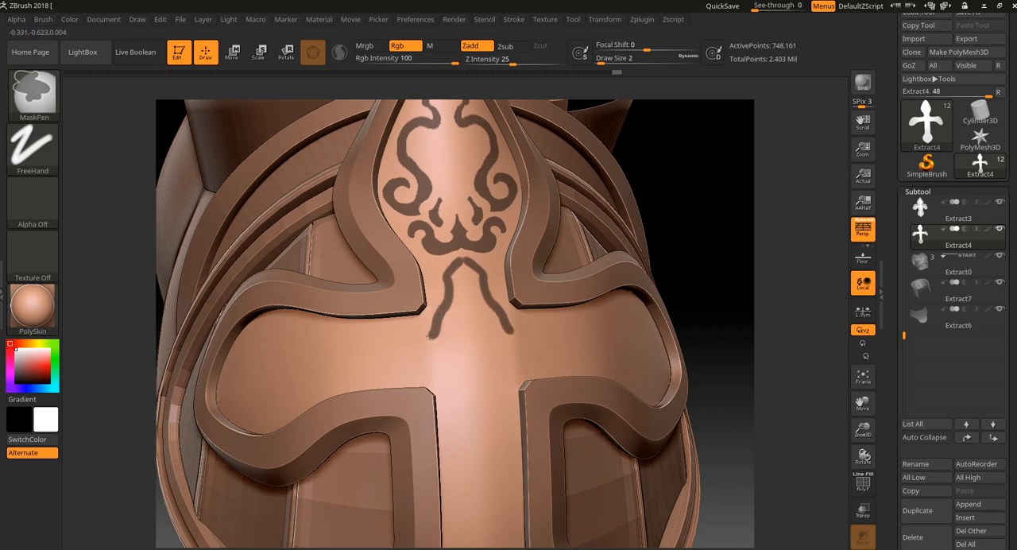
left_click_drag(430, 336, 407, 339, "ctrl")
left_click_drag(744, 182, 723, 199)
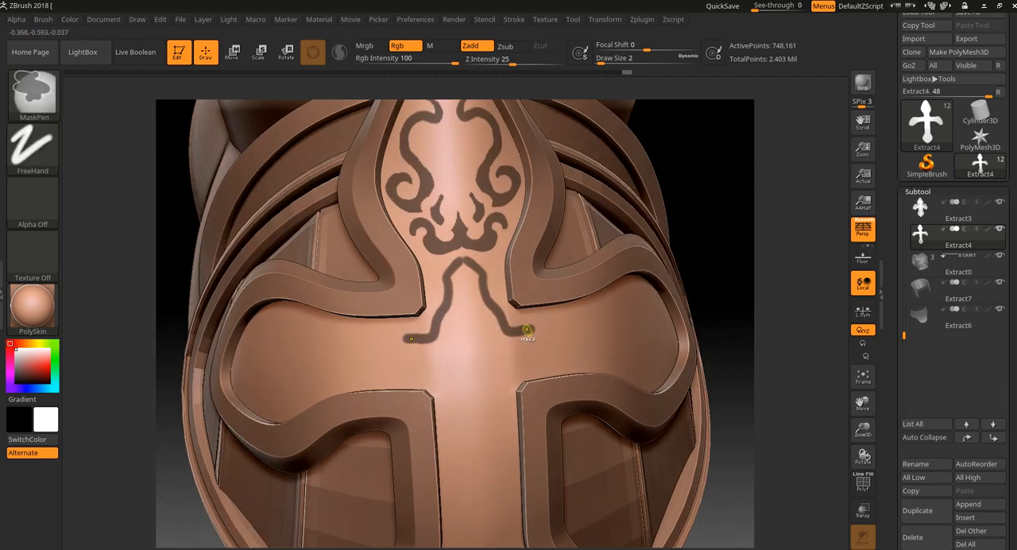
Step: Try a mask outline around both cross arms, undo it and keep only a short line along each arm
left_click_drag(528, 331, 642, 296, "ctrl")
key("ctrl+z")
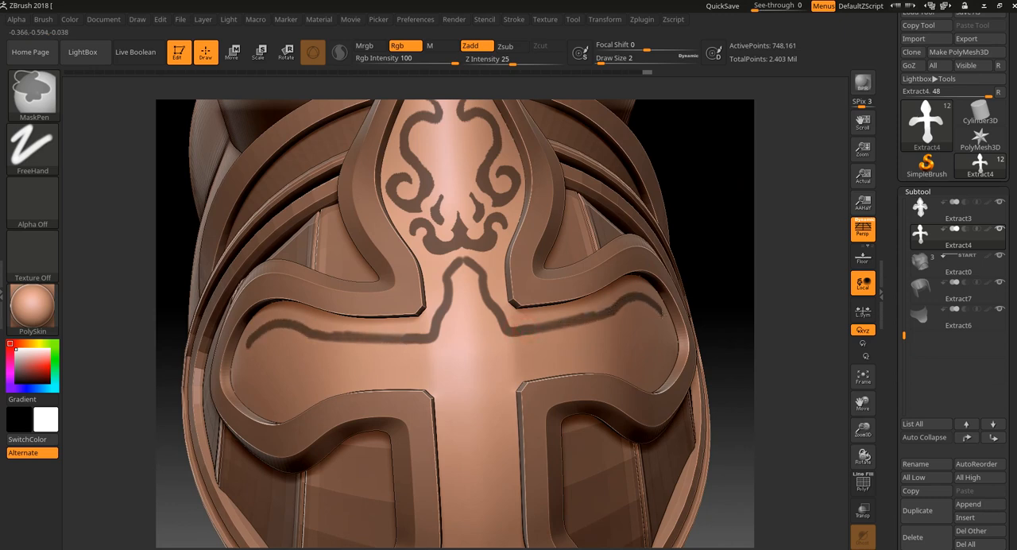
mouse_move(670, 339)
left_mouse_down("ctrl")
mouse_move(652, 365)
mouse_move(604, 350)
mouse_move(533, 368)
left_mouse_up("ctrl")
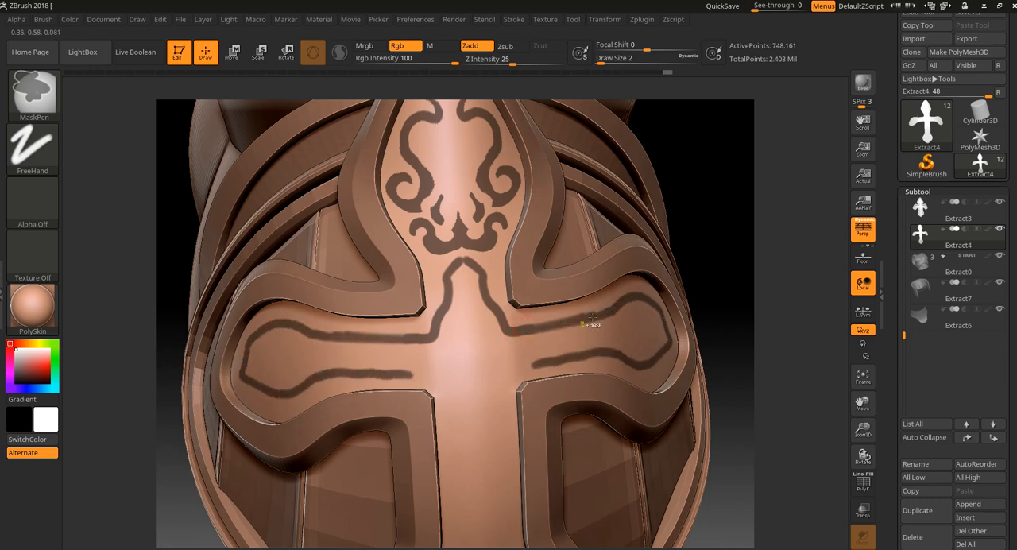
key("ctrl+z")
mouse_move(517, 330)
left_mouse_down("ctrl")
mouse_move(567, 321)
mouse_move(518, 332)
left_mouse_up("ctrl")
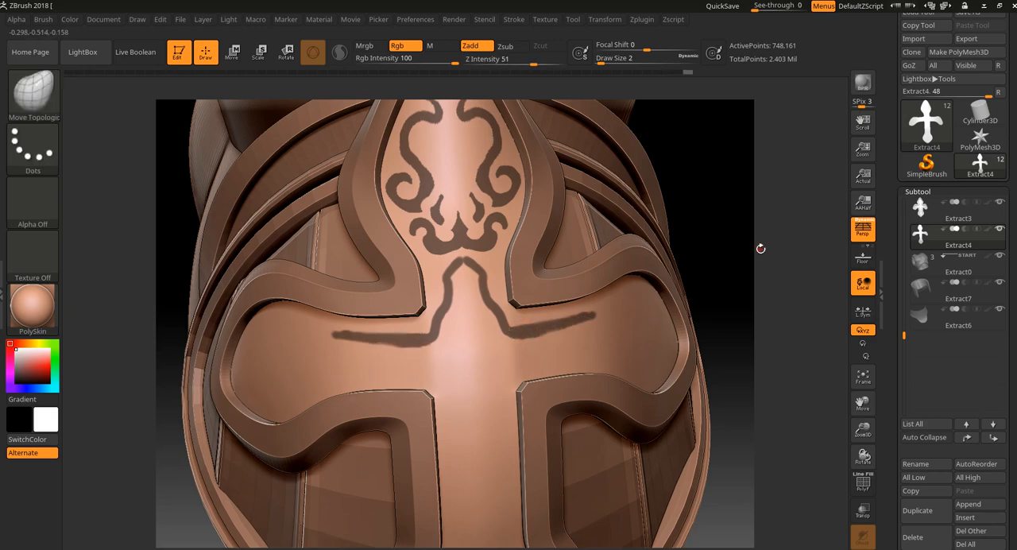
Step: Reshape the neck arch into a wavy scroll, extend it down to the cross's center and end each side in a ring
mouse_move(760, 246)
left_mouse_down()
mouse_move(703, 238)
mouse_move(749, 302)
mouse_move(772, 292)
mouse_move(787, 306)
left_mouse_up()
key("ctrl")
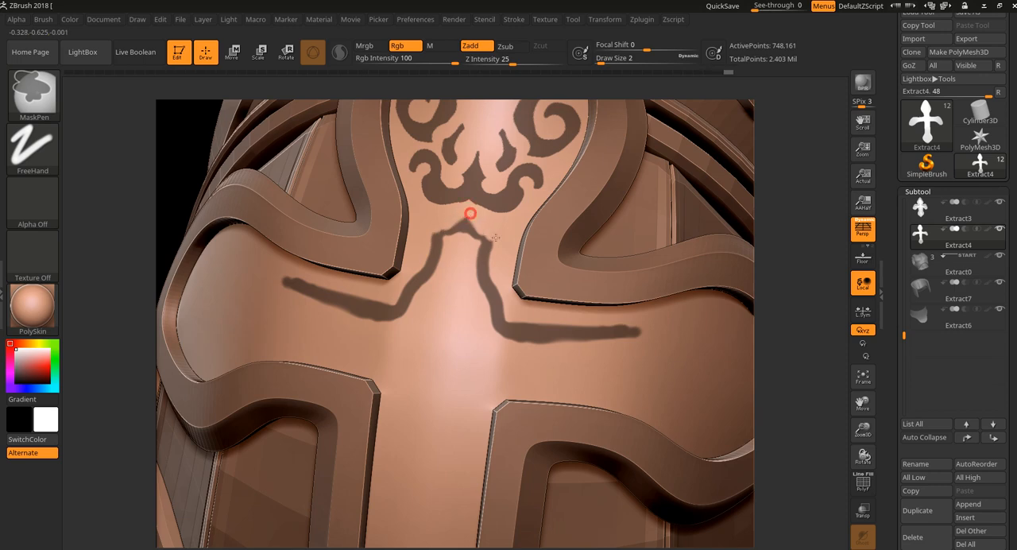
left_click_drag(464, 224, 465, 228, "ctrl")
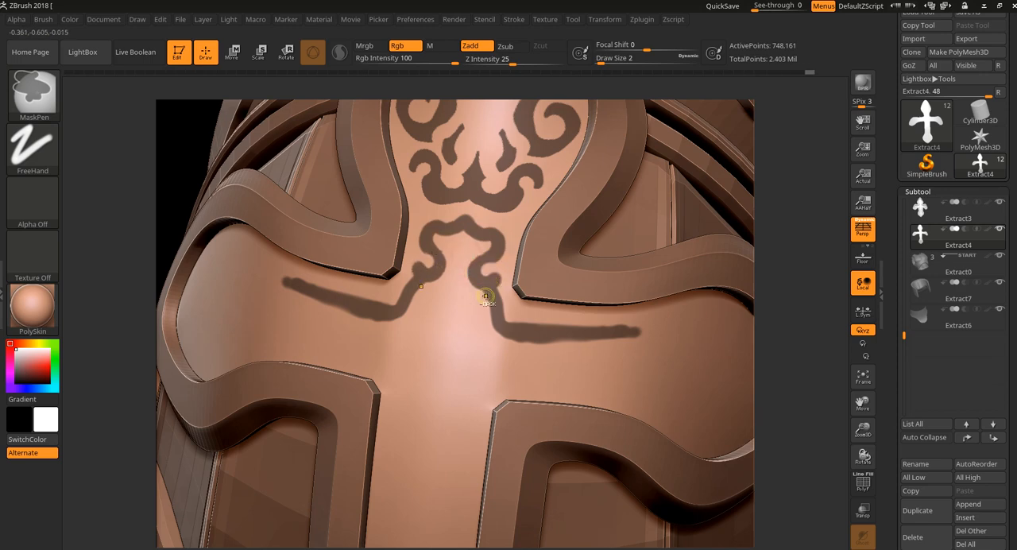
mouse_move(488, 326)
left_mouse_down()
mouse_move(493, 367)
mouse_move(473, 394)
mouse_move(483, 400)
mouse_move(487, 387)
left_mouse_up()
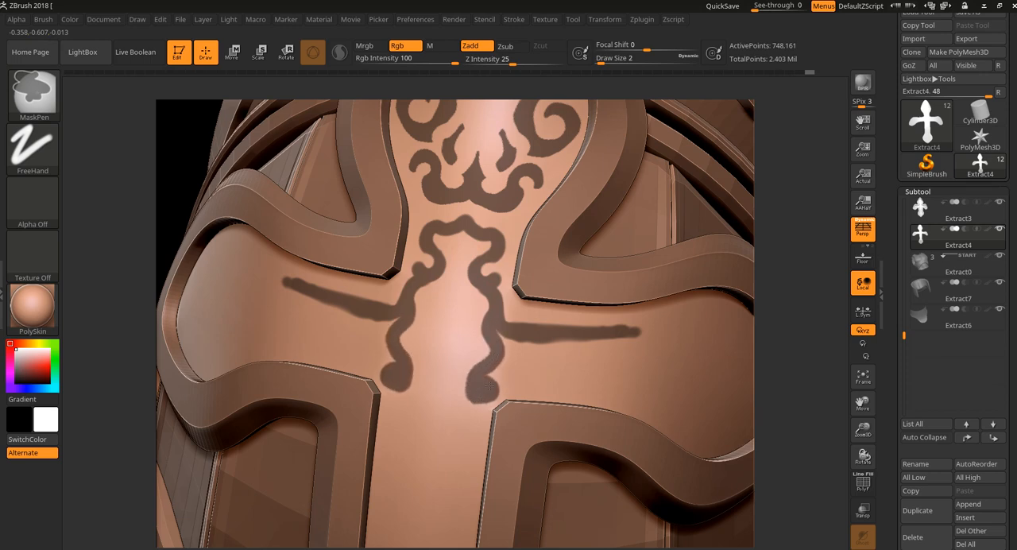
left_click_drag(483, 392, 483, 390, "ctrl+alt")
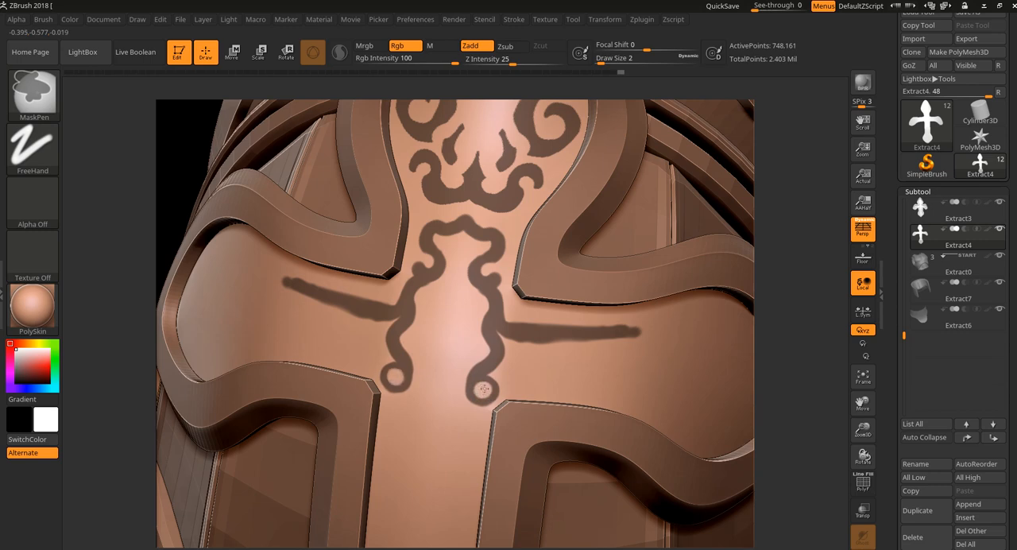
Step: Try a curled link between the two wavy scrolls, remove it, and erase the joints between the scrolls and arm lines
mouse_move(491, 326)
left_mouse_down()
mouse_move(481, 336)
mouse_move(451, 331)
left_mouse_up()
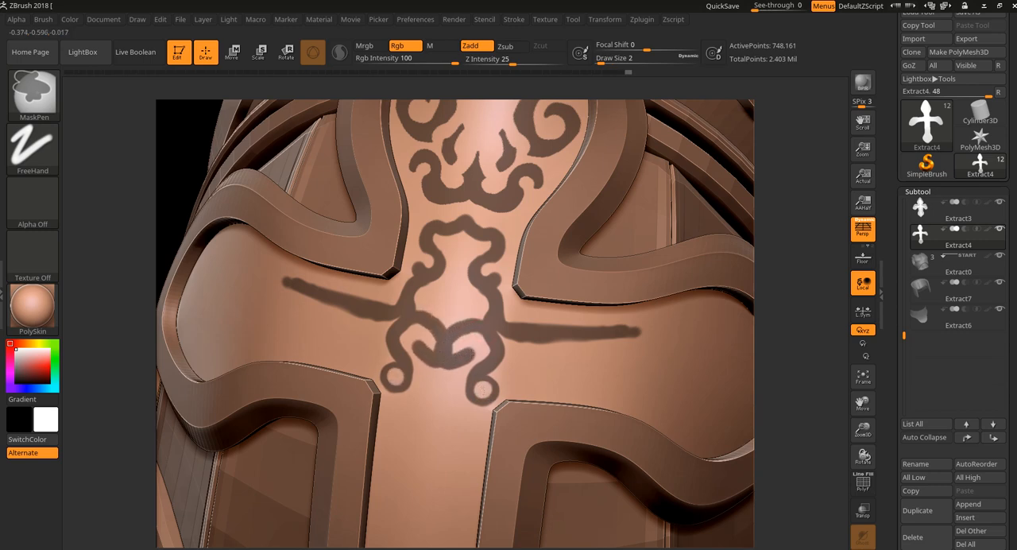
left_click_drag(474, 365, 482, 351, "ctrl")
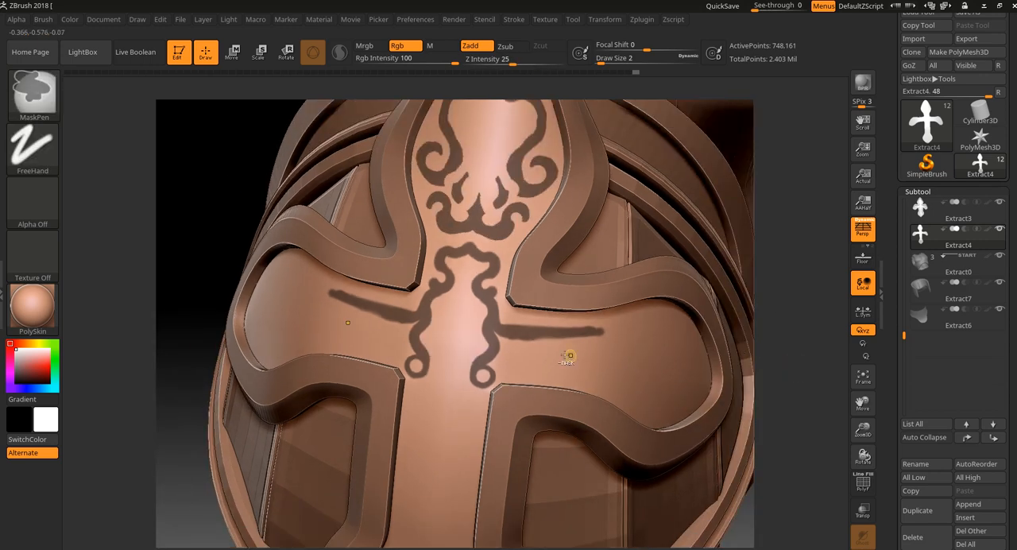
left_click_drag(524, 316, 507, 334, "ctrl+alt")
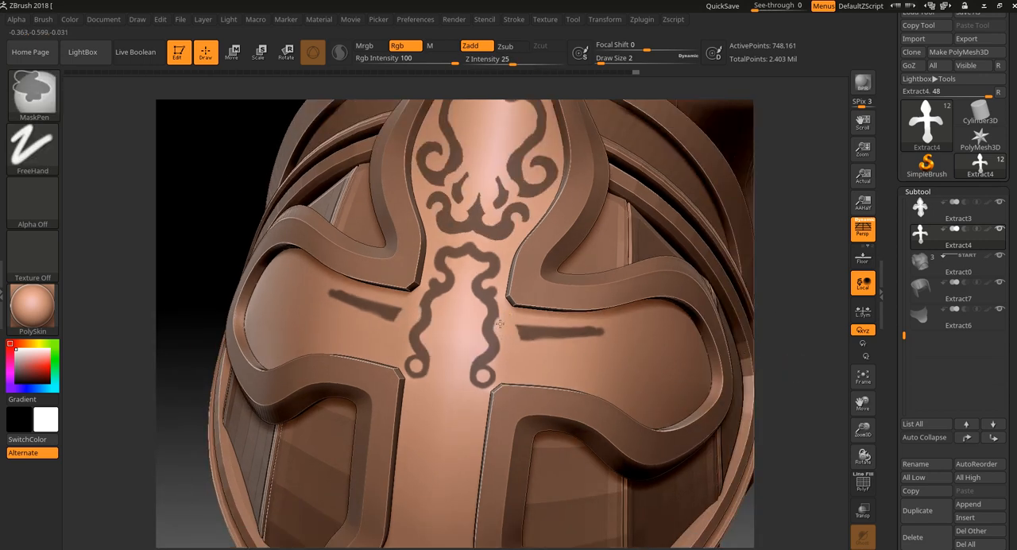
Step: Erase the short mask lines running along both cross arms
left_click_drag(502, 325, 578, 336, "ctrl+alt")
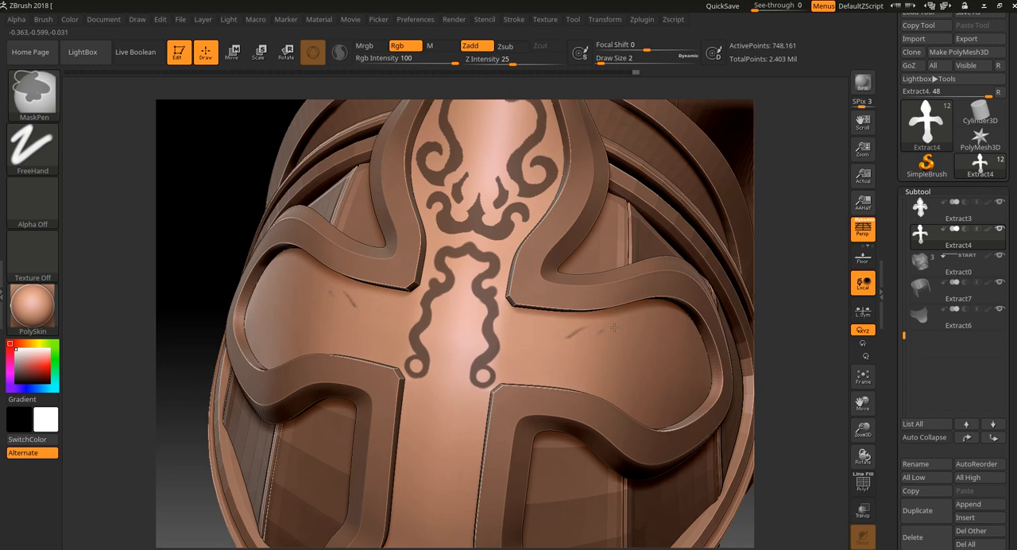
left_click_drag(781, 195, 791, 202, "alt")
left_click_drag(688, 200, 776, 432)
Step: Preview an extraction of the ornament mask with smoothness 5 and thickness 0.03, and cancel it
scroll(1009, 397, "down", 5)
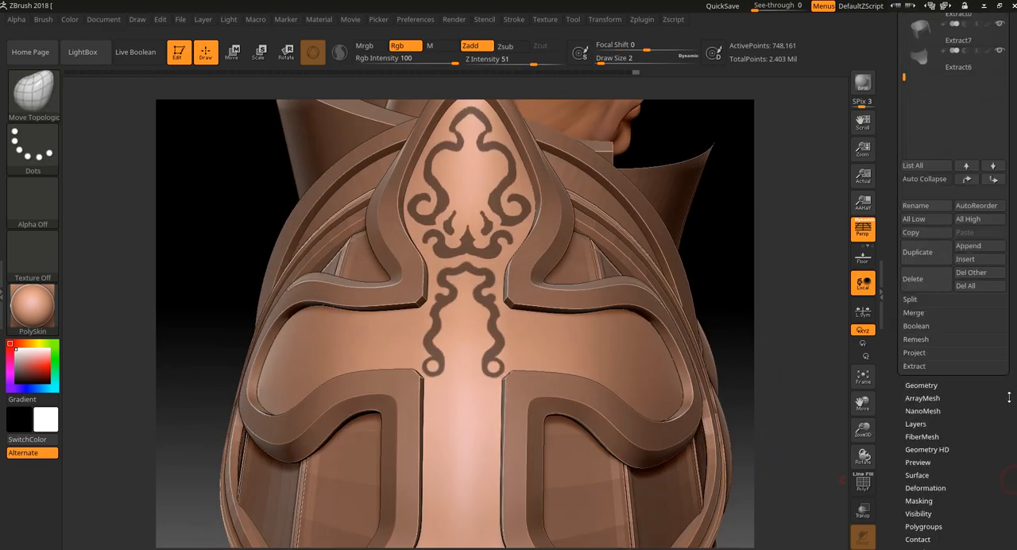
left_click(914, 366)
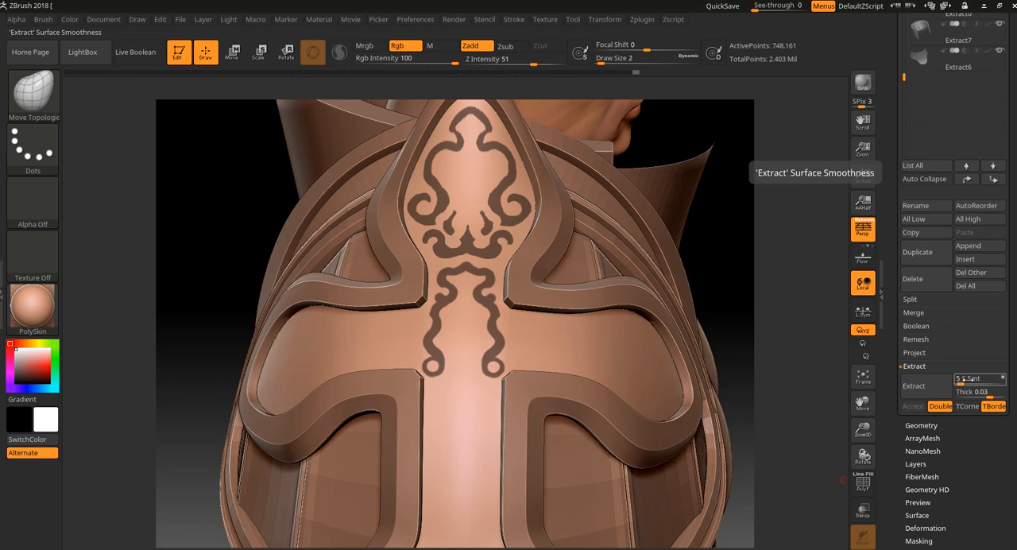
left_click(925, 390)
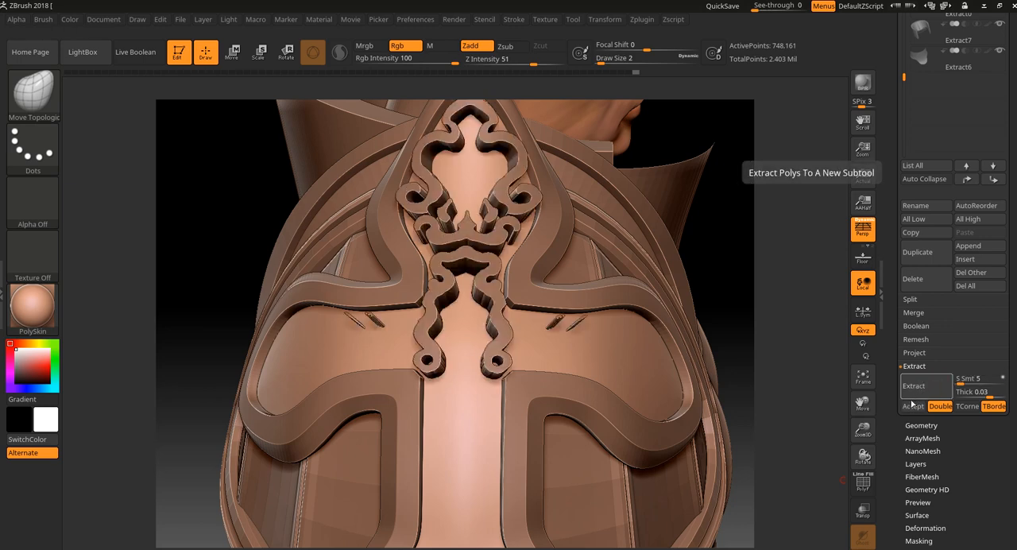
key("ctrl+z")
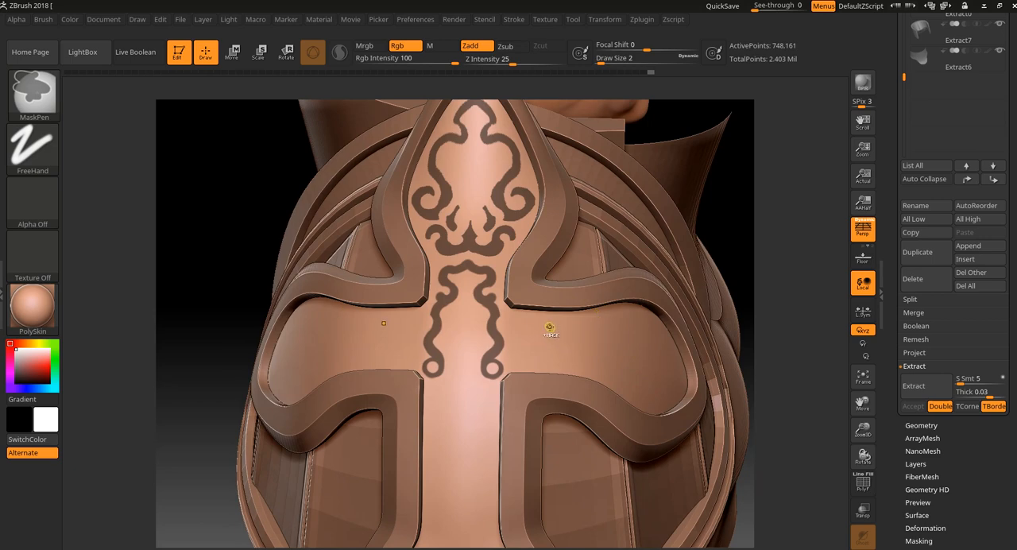
Step: Isolate the cross's inner face, erase the leftover mask marks on both arms, and show the other armor parts again
left_click_drag(616, 356, 549, 336, "ctrl")
key("ctrl+z")
left_click(864, 548)
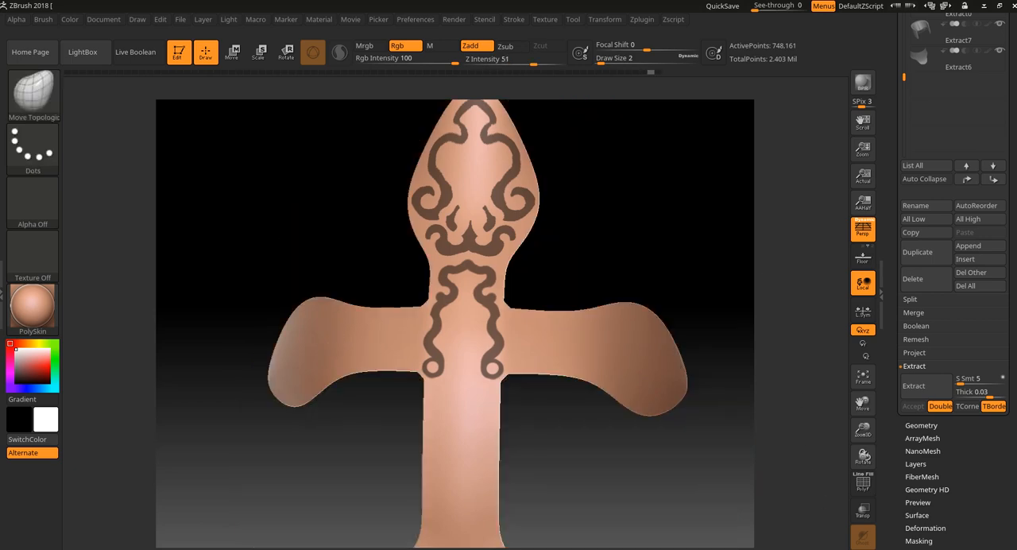
left_click_drag(722, 230, 541, 458, "ctrl")
left_click_drag(594, 424, 508, 275, "ctrl")
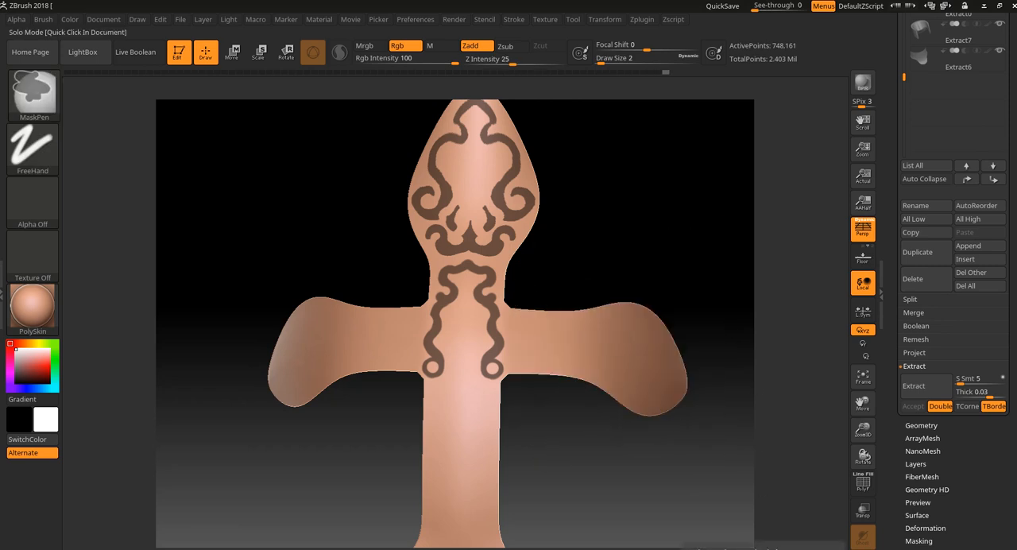
left_click(863, 542, "ctrl+alt")
key("Escape")
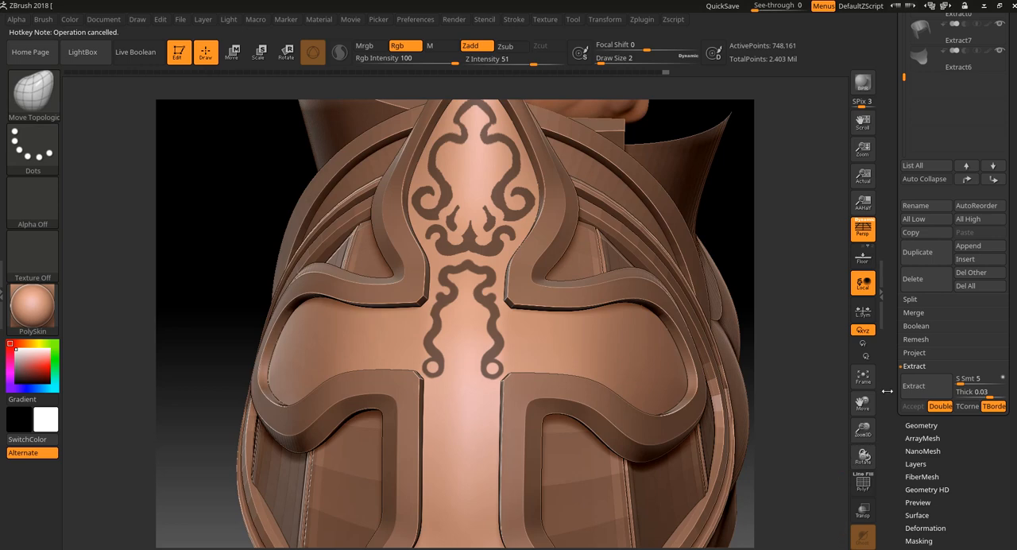
Step: Extract the masked ornament, trying thickness 0.01 before settling on 0.02, and accept it as a new subtool
left_click(915, 386)
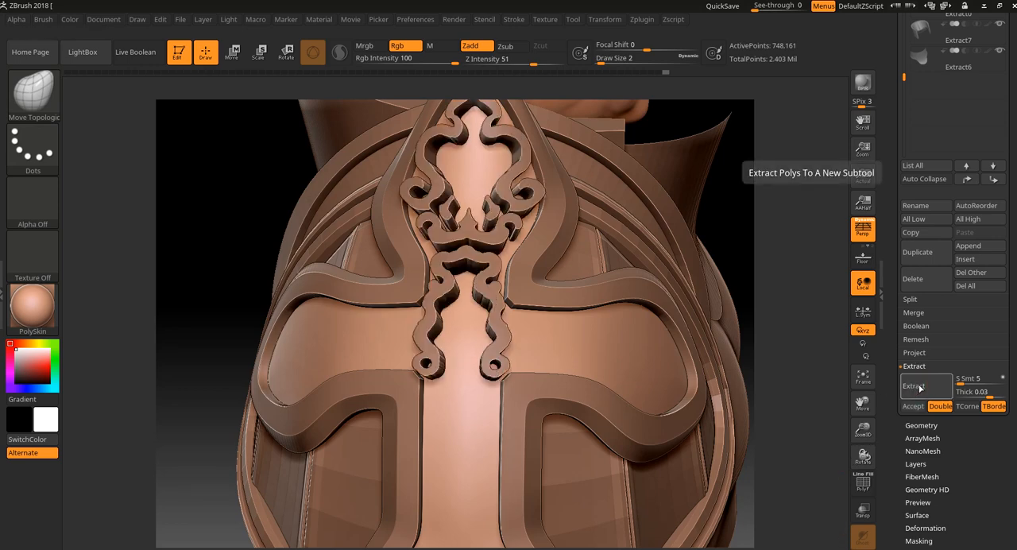
left_click(979, 389)
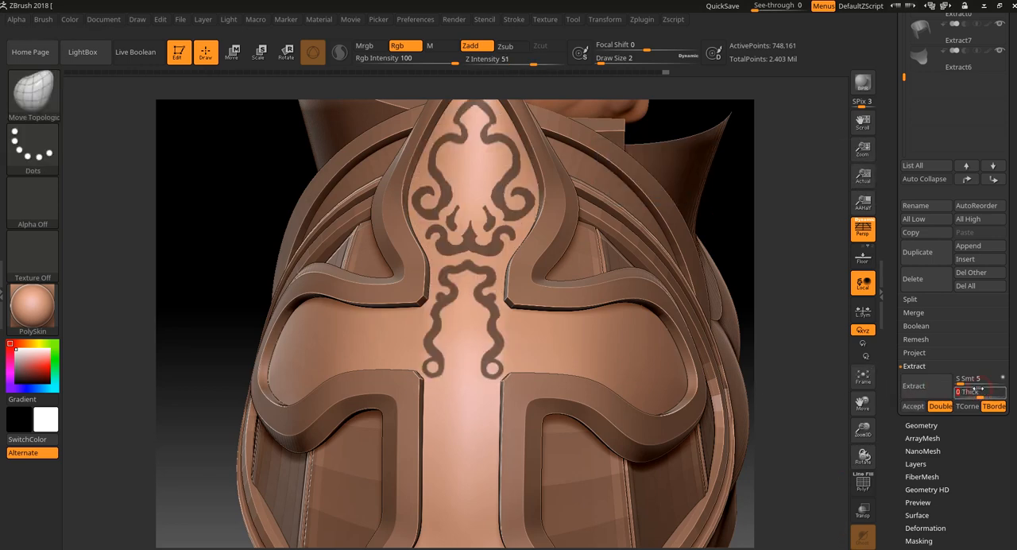
type("0.01")
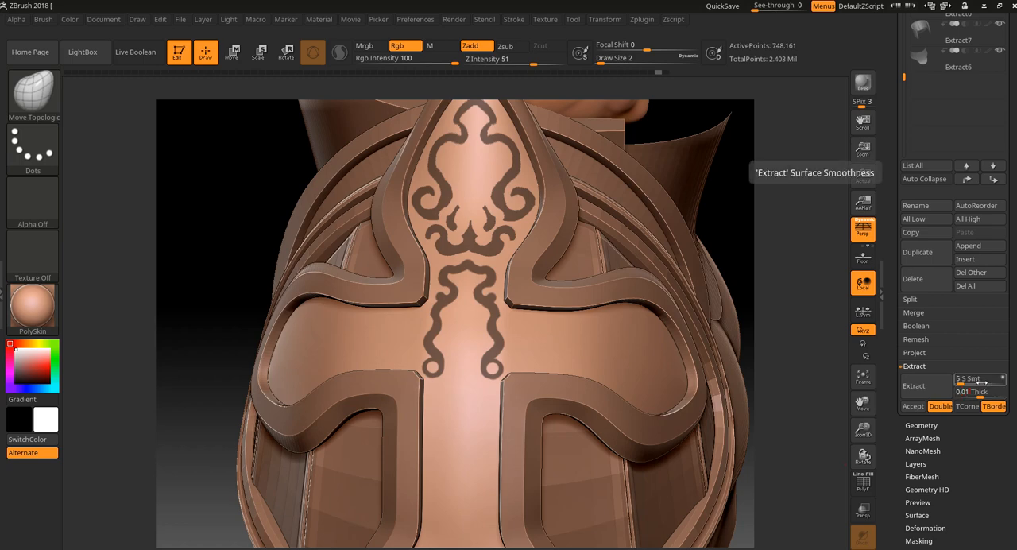
left_click(914, 387)
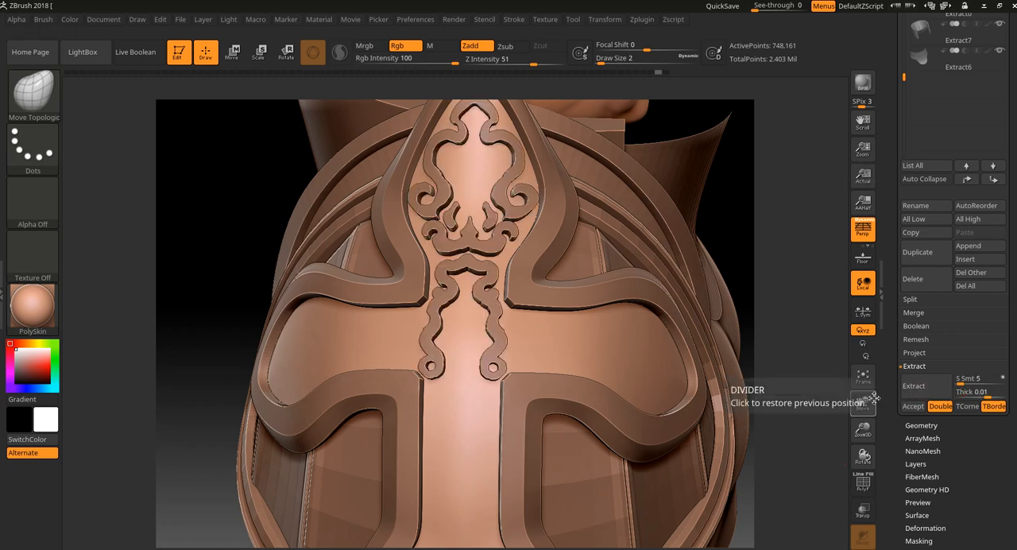
left_click(913, 410)
Step: Select the extracted ornament and smooth its outlines with Polish By Groups, switching that deformation's polish mode
left_click_drag(808, 415, 792, 460)
left_click_drag(809, 348, 773, 401, "alt")
left_click_drag(793, 288, 835, 360)
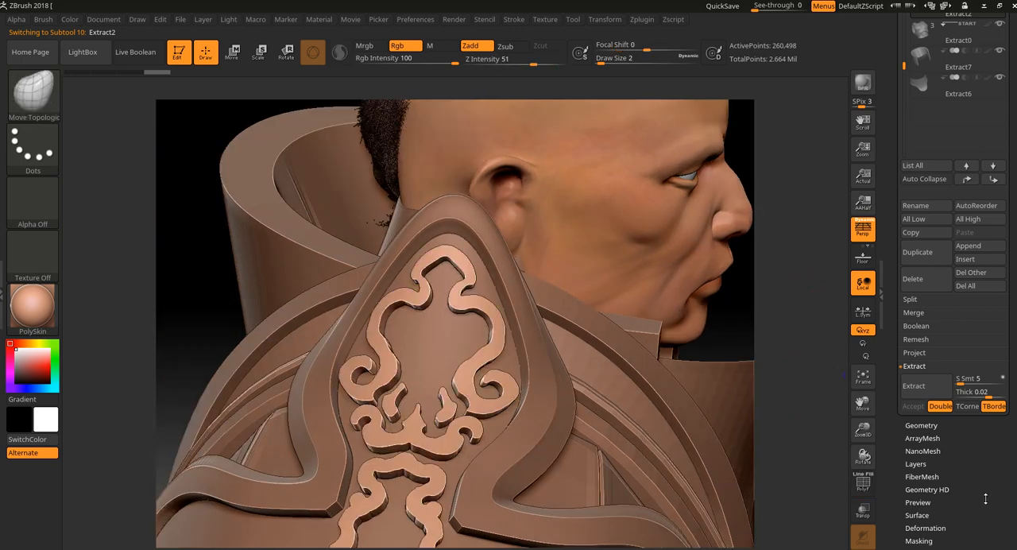
left_click_drag(989, 485, 982, 427)
left_click(925, 378)
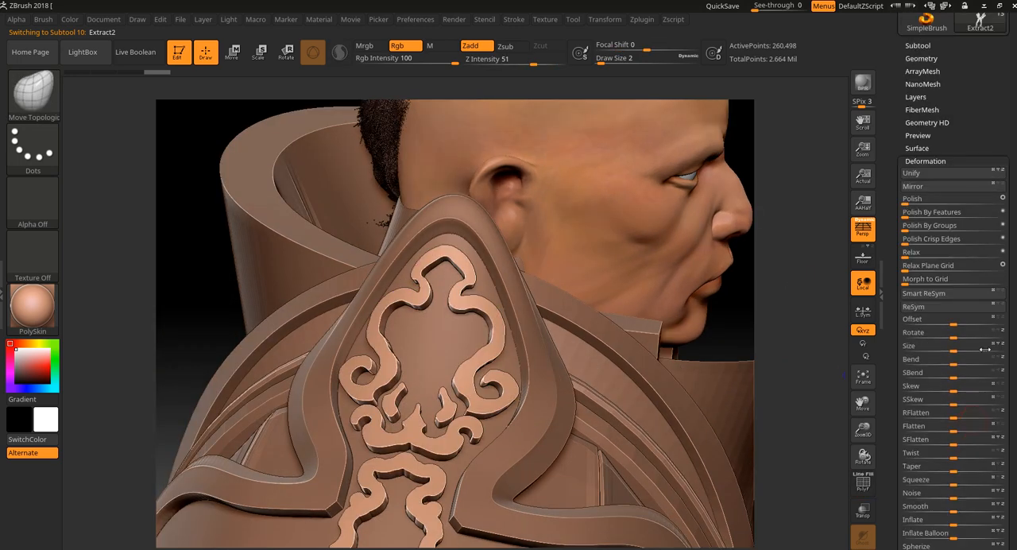
left_click(1002, 226)
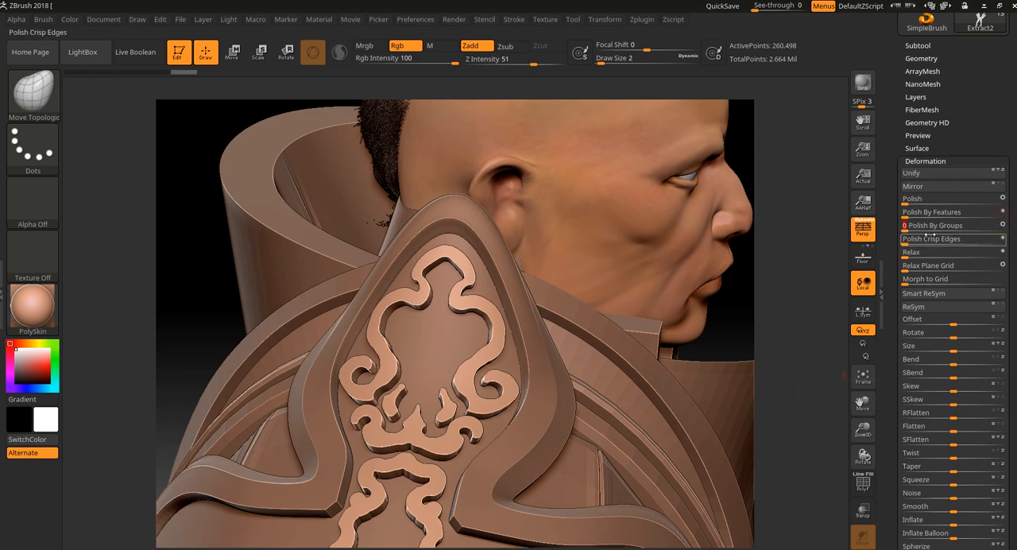
left_click(969, 228)
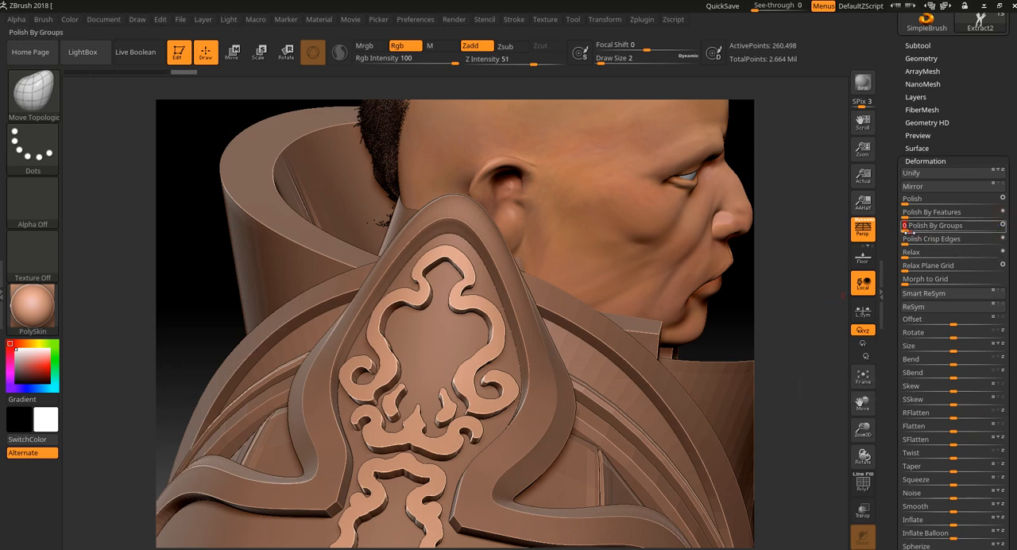
left_click_drag(794, 341, 800, 371)
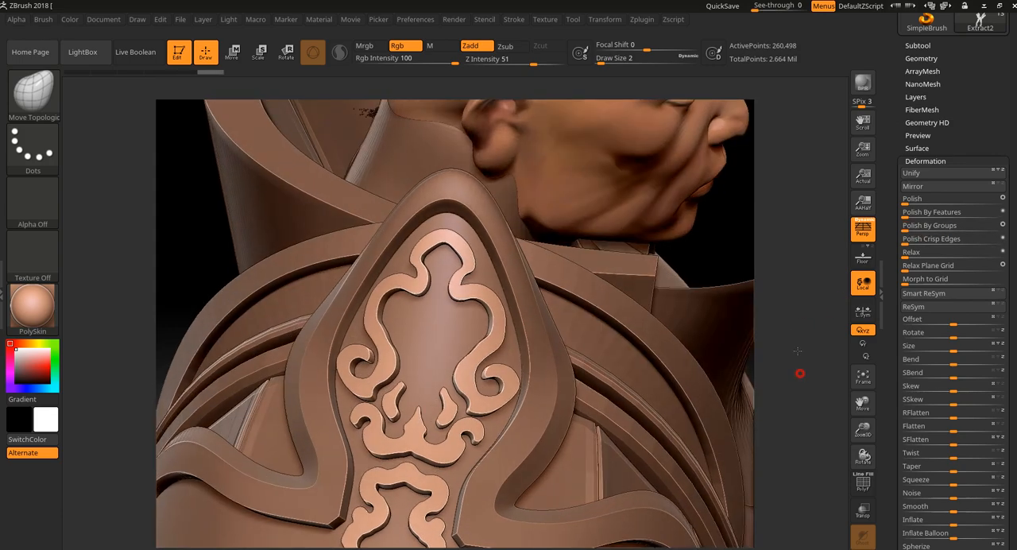
Step: Bring up the Move gizmo on the ornament, reset its orientation and turn off perspective for a side view
left_click_drag(785, 404, 771, 195)
left_click_drag(773, 338, 603, 318)
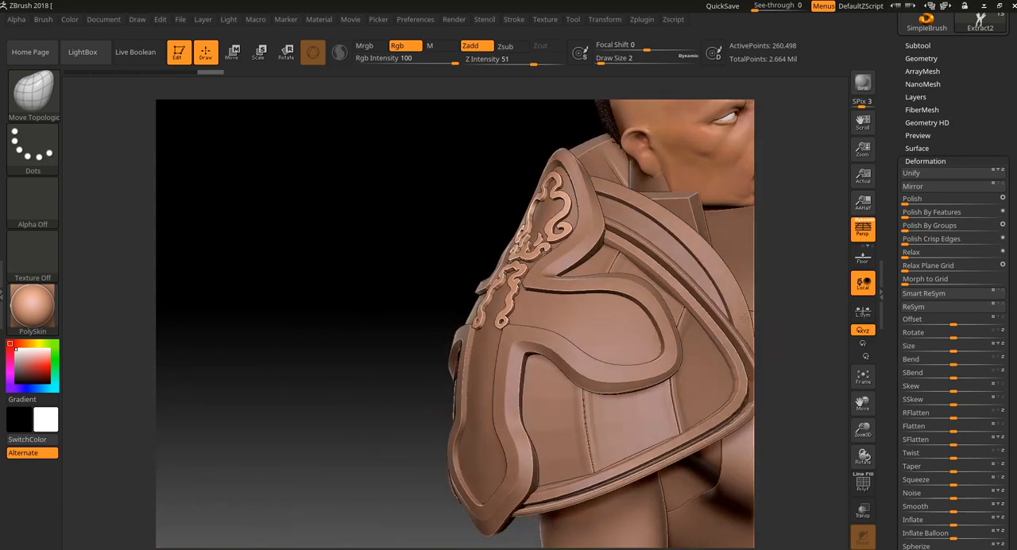
left_click_drag(353, 247, 408, 174)
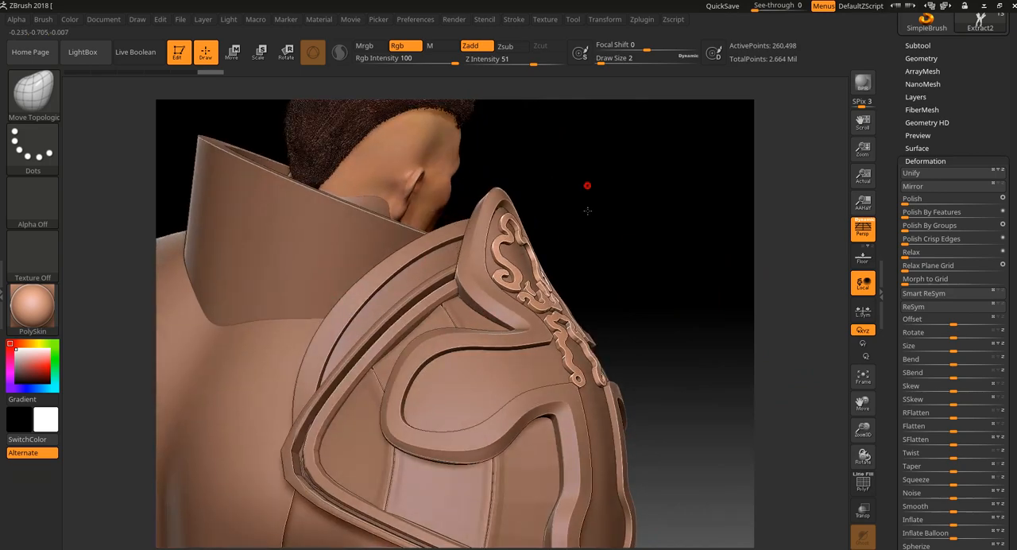
left_click_drag(587, 185, 580, 230, "alt")
left_click(232, 53)
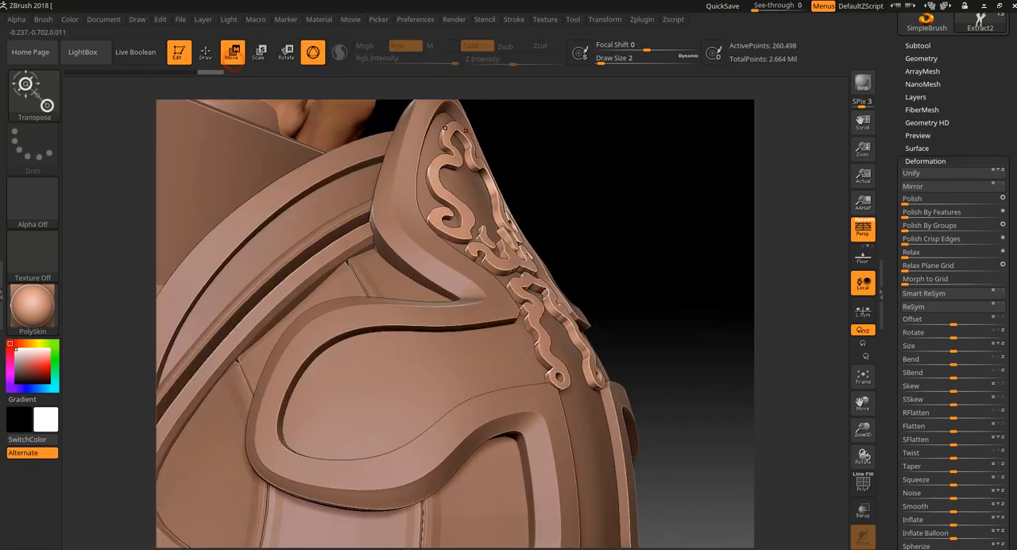
left_click(514, 260)
left_click_drag(609, 215, 540, 204)
left_click(499, 177)
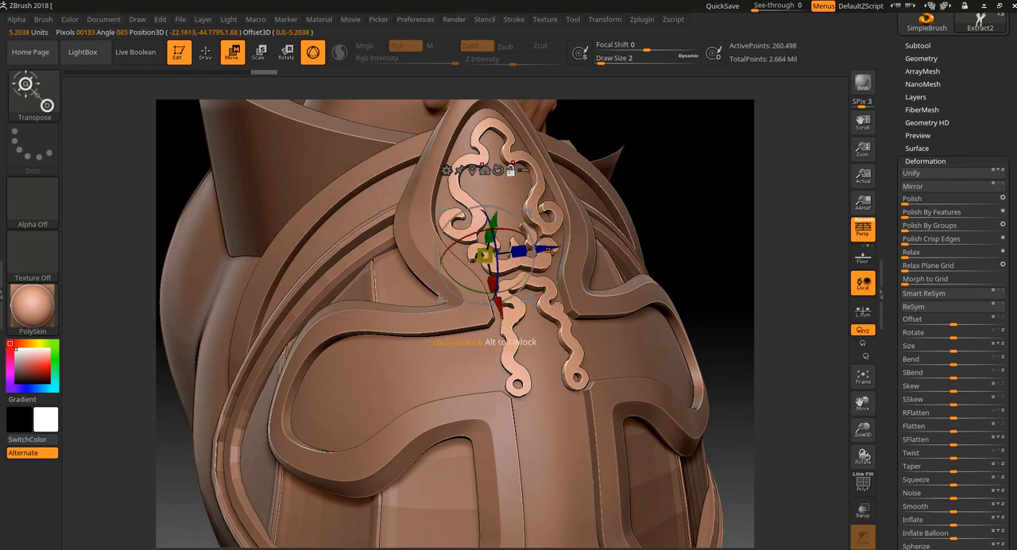
left_click(498, 170)
left_click_drag(678, 185, 676, 232)
left_click(863, 229)
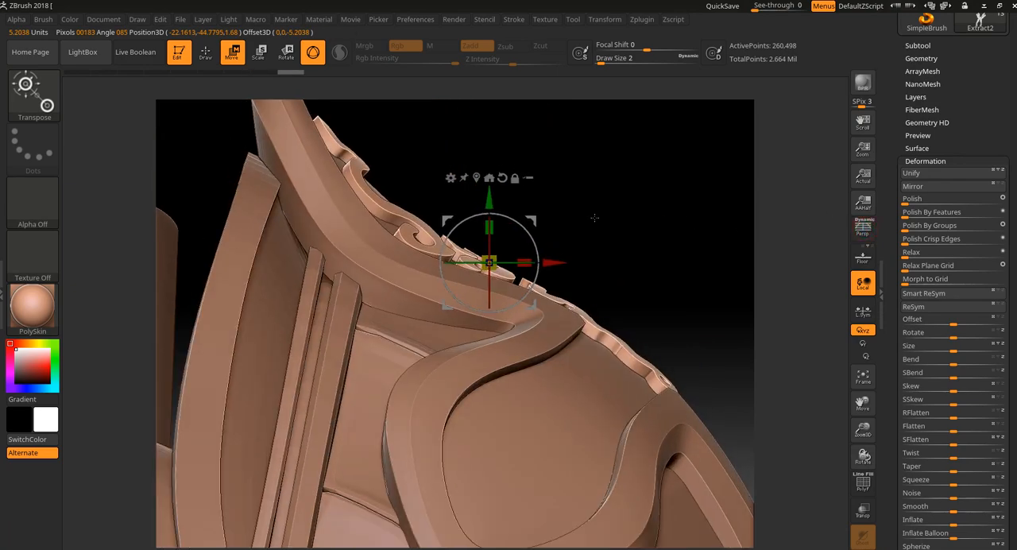
Step: Sink the ornament slightly into the surface of the cross and return to Draw mode
left_click_drag(536, 224, 532, 228)
left_click_drag(631, 229, 570, 243)
right_click_drag(602, 242, 635, 243, "shift")
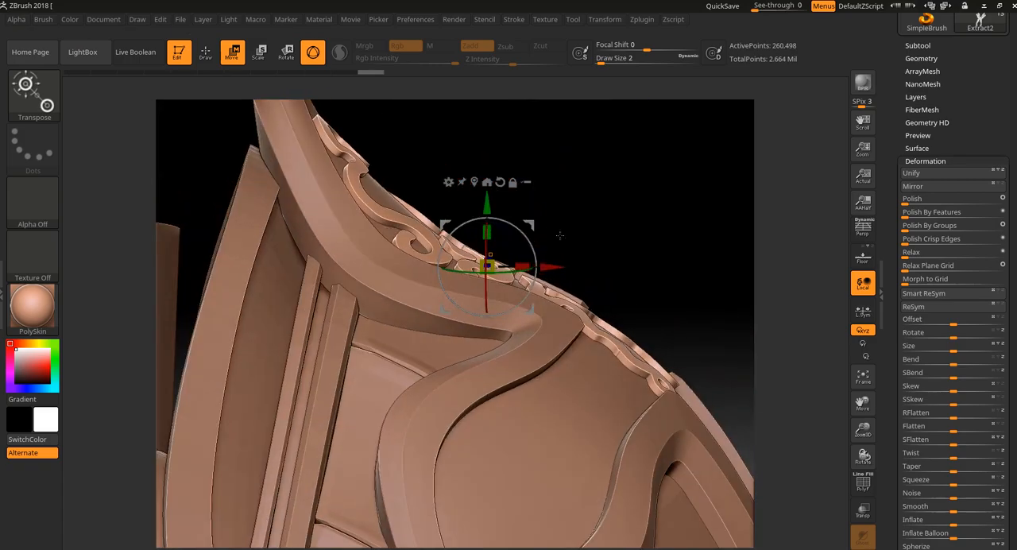
left_click_drag(537, 225, 532, 232)
right_click_drag(628, 236, 634, 206)
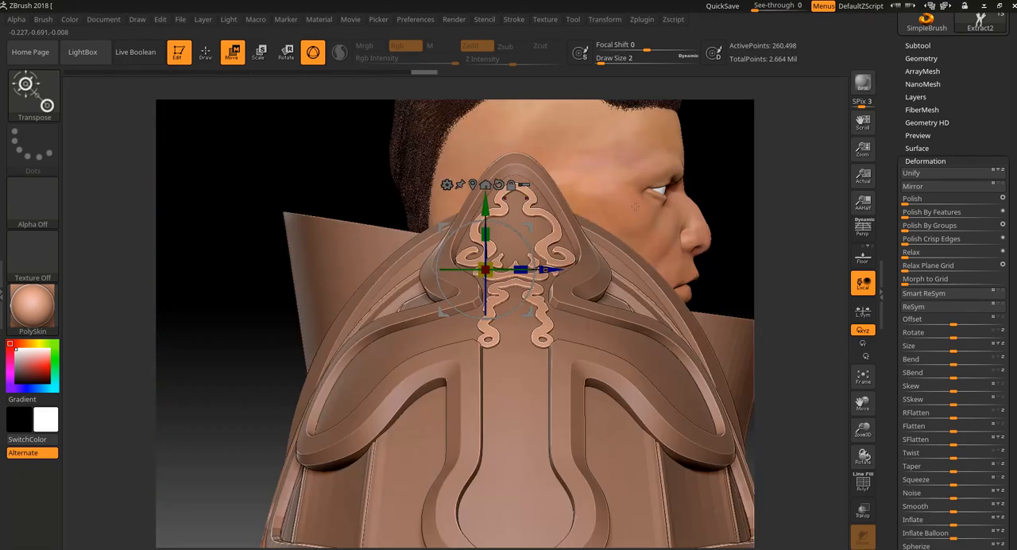
left_click_drag(762, 176, 774, 208)
left_click(208, 53)
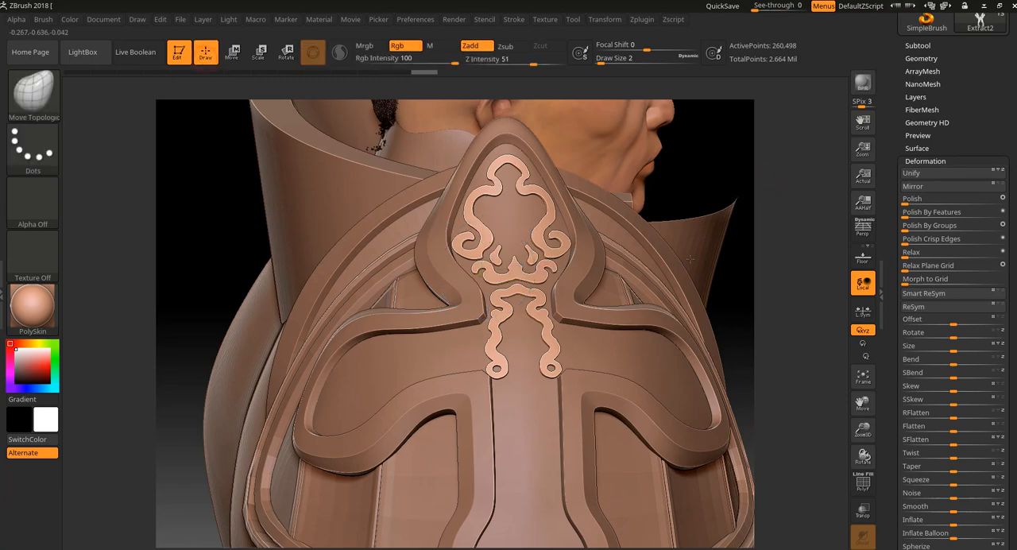
Step: Isolate the ornament's front-face polygroup, delete the hidden geometry and check the remaining mesh's wireframe
left_click_drag(773, 348, 781, 391)
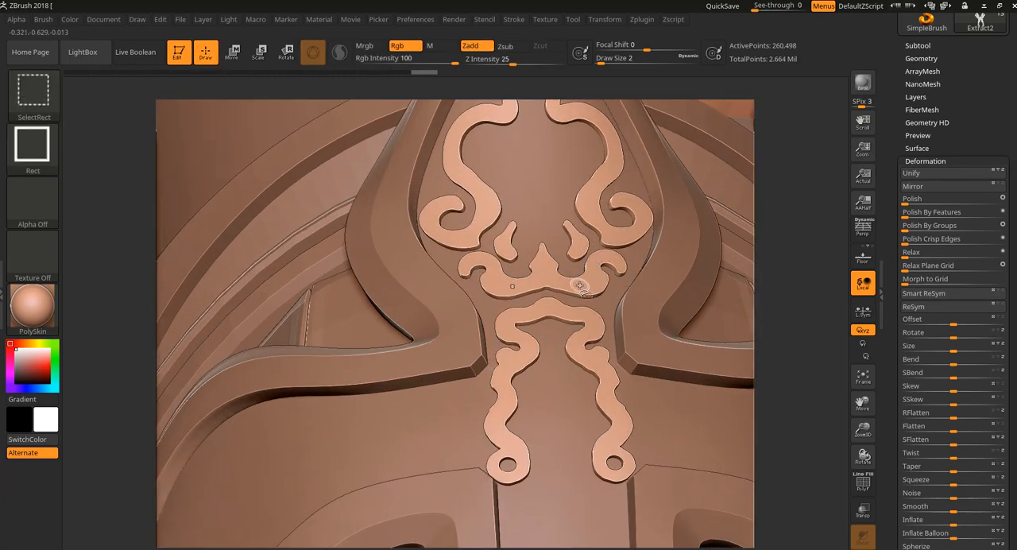
left_click_drag(809, 347, 805, 318, "alt")
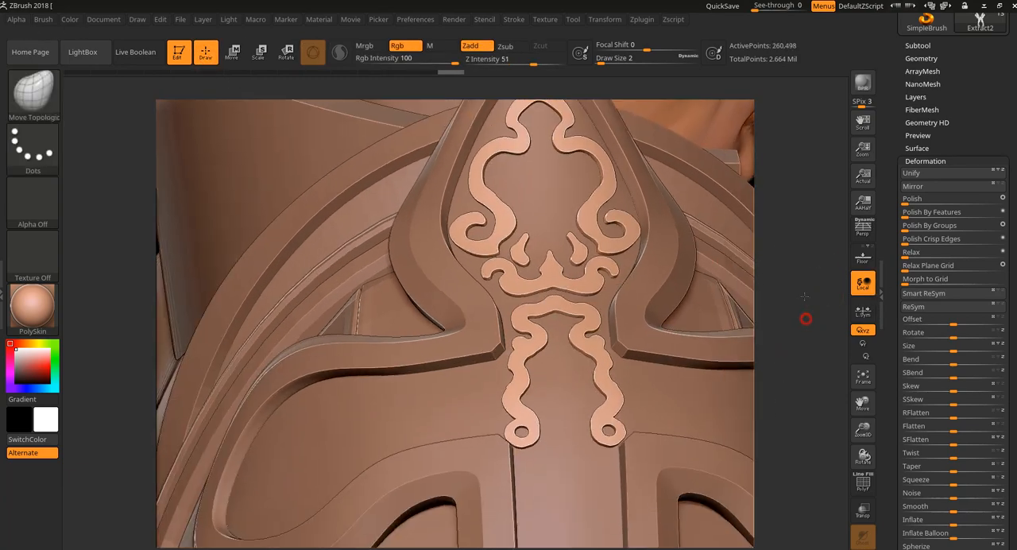
mouse_move(778, 225)
left_mouse_down()
mouse_move(803, 248)
mouse_move(784, 232)
mouse_move(778, 238)
mouse_move(815, 229)
left_mouse_up()
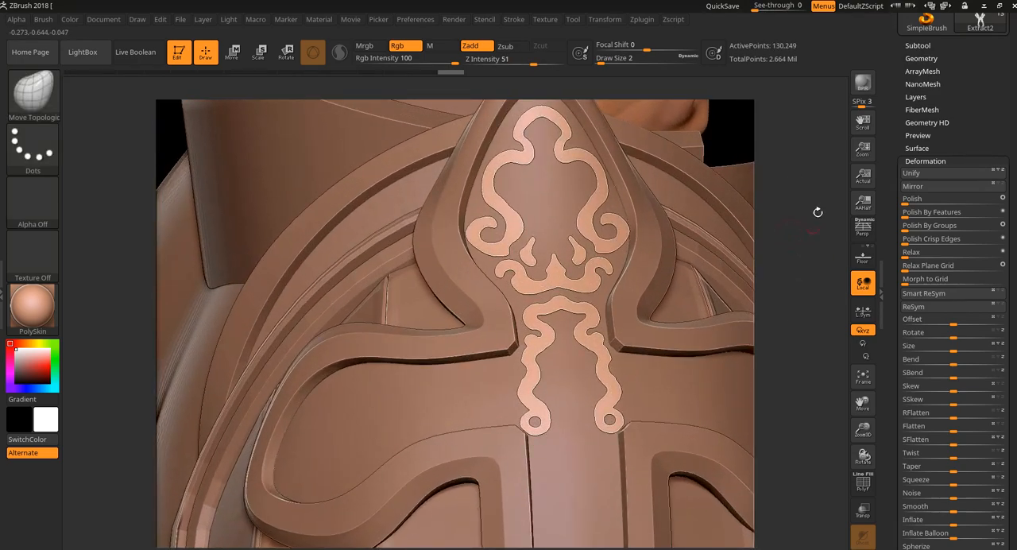
left_click(921, 59)
left_click(930, 284)
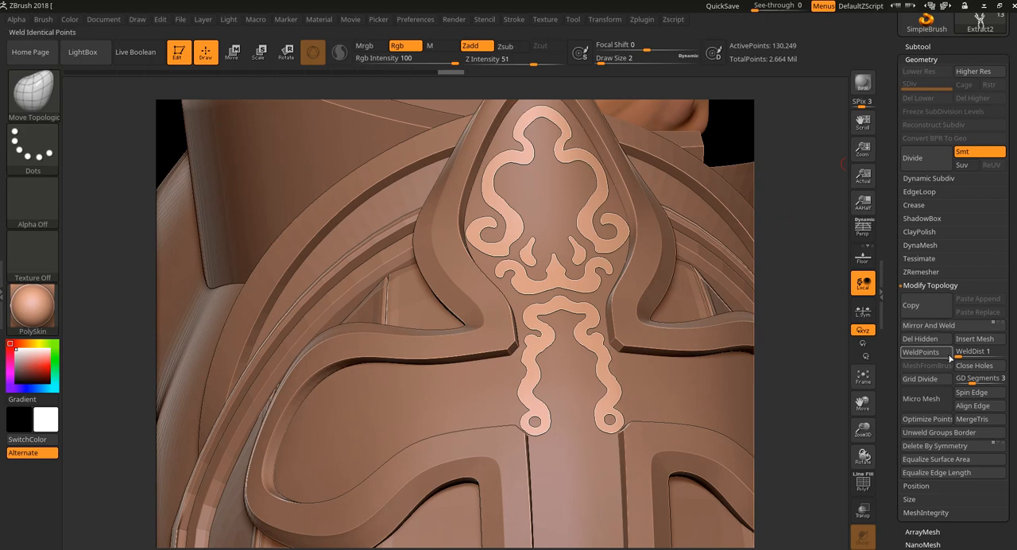
left_click(943, 354)
key("shift+f")
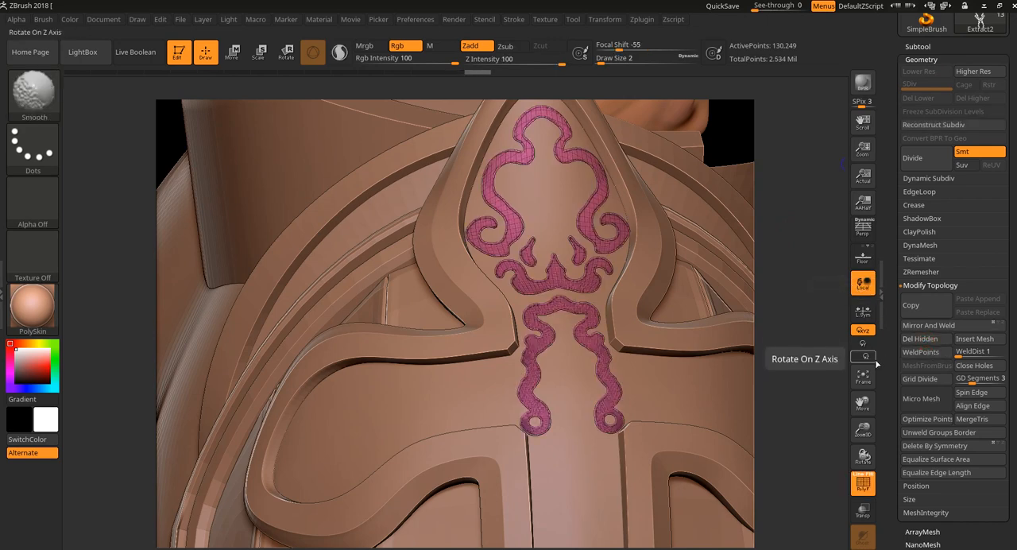
key("shift+f")
Step: Remesh the ornament face with ZRemesher at Half polygon count and Curves Strength 100, and check its wireframe
left_click(923, 272)
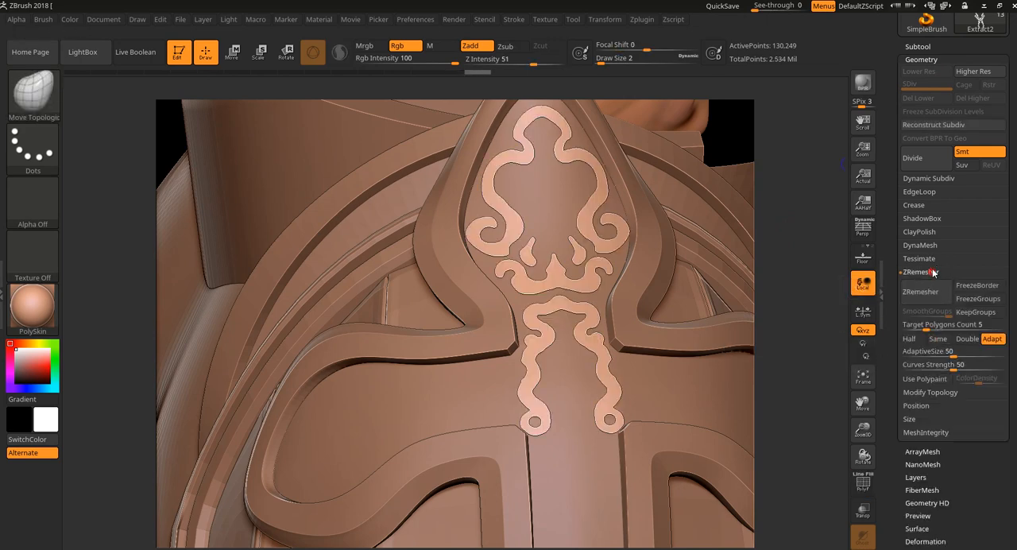
left_click_drag(957, 365, 994, 370)
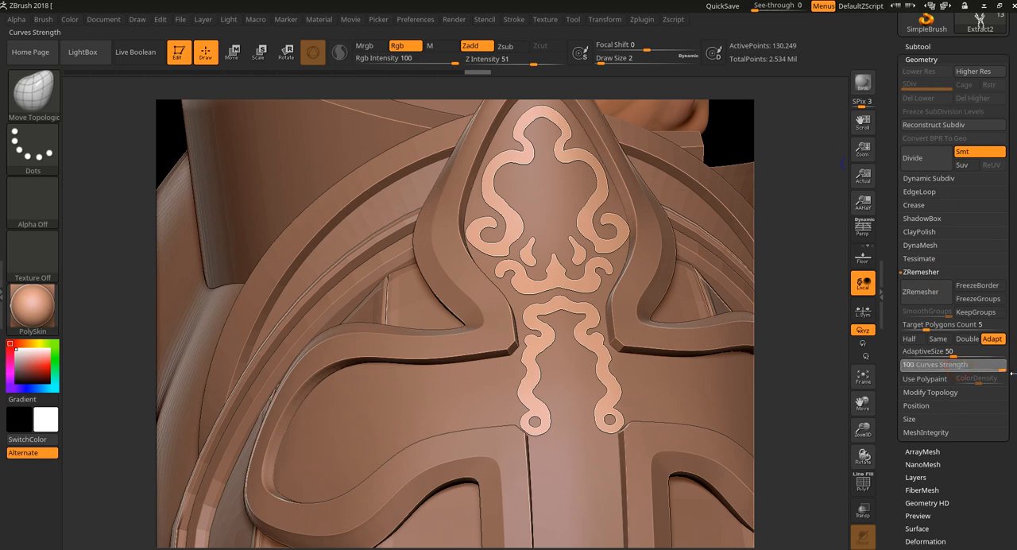
left_click(909, 339)
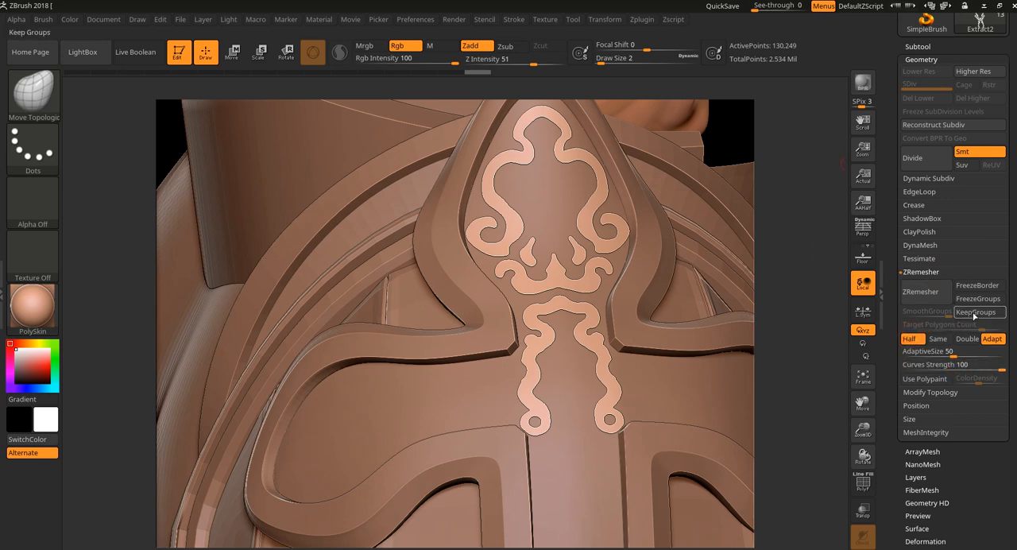
left_click(925, 293)
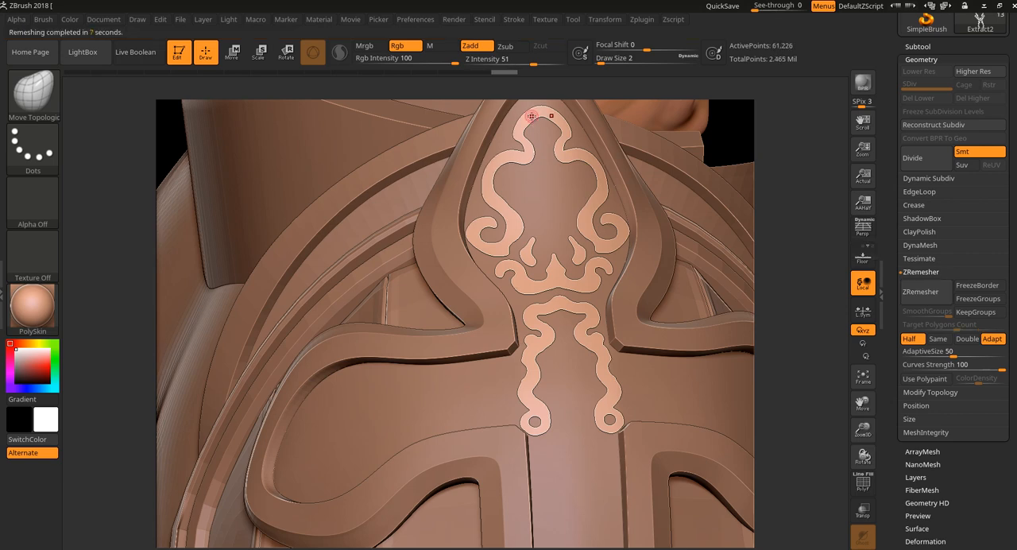
key("shift")
key("shift+f")
key("shift+f")
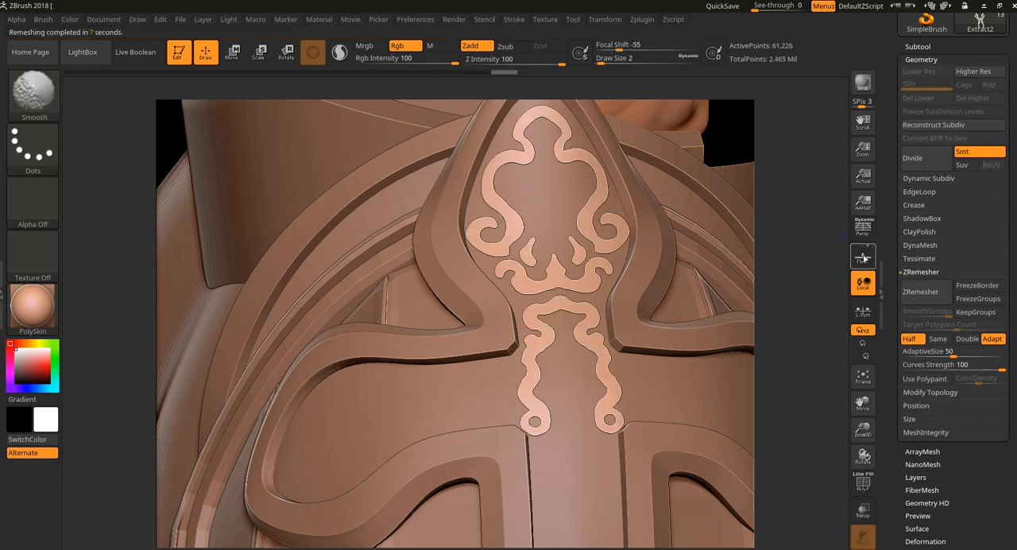
Step: Remesh the ornament five more times with ZRemesher at Half polygon count, with the wireframe displayed to check the topology
mouse_move(829, 315)
left_mouse_down()
mouse_move(822, 330)
mouse_move(845, 381)
left_mouse_up()
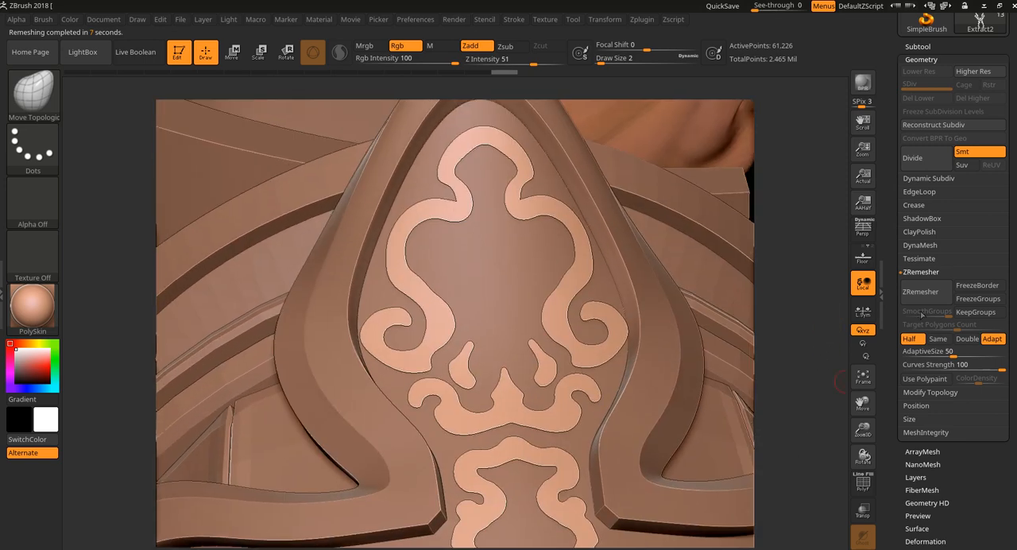
left_click(926, 292)
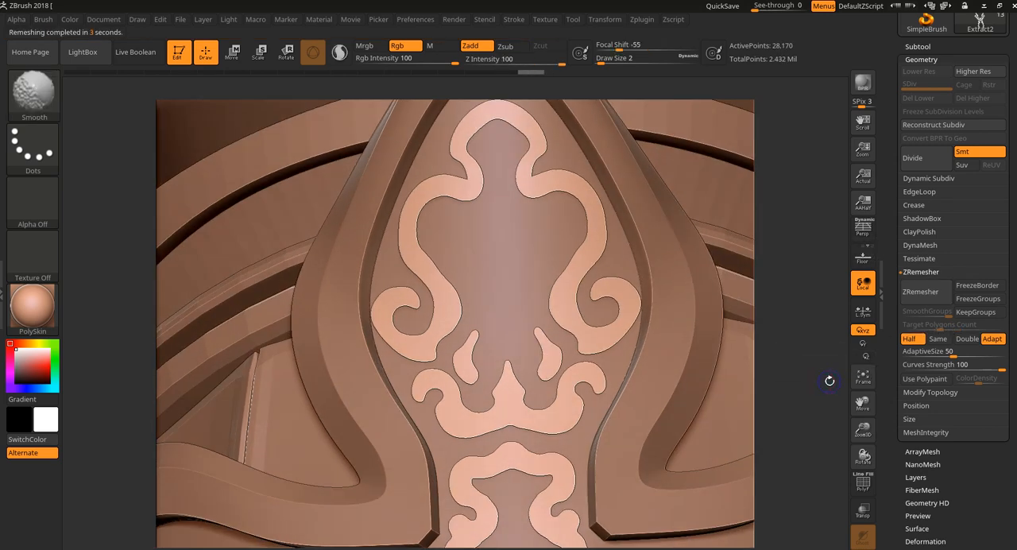
key("shift+f")
left_click(909, 300)
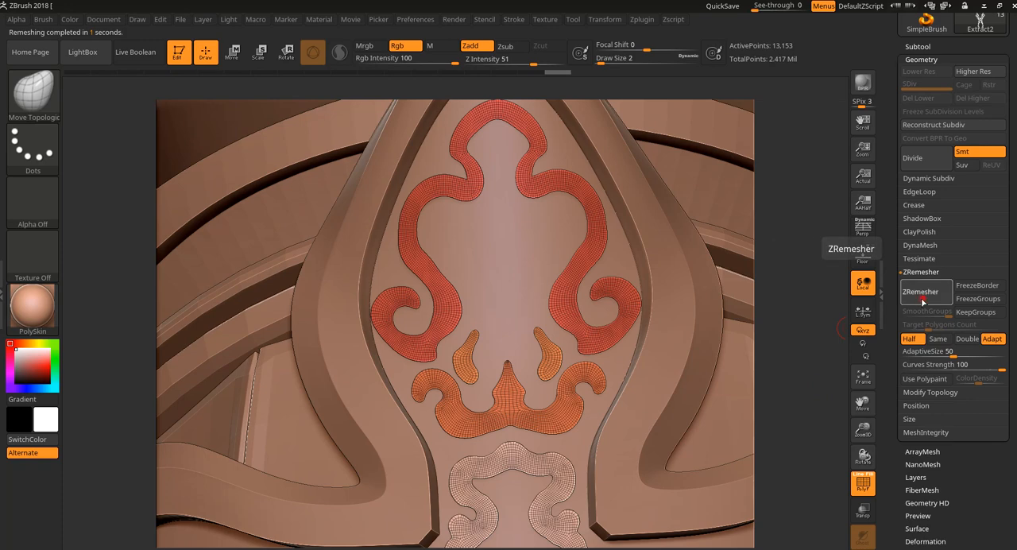
left_click(912, 300)
left_click(912, 295)
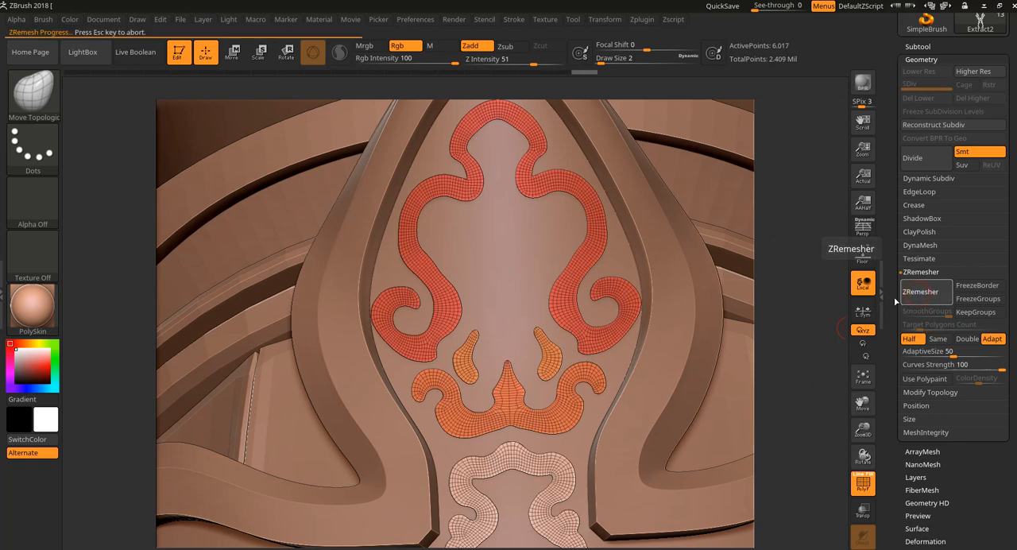
left_click(922, 296)
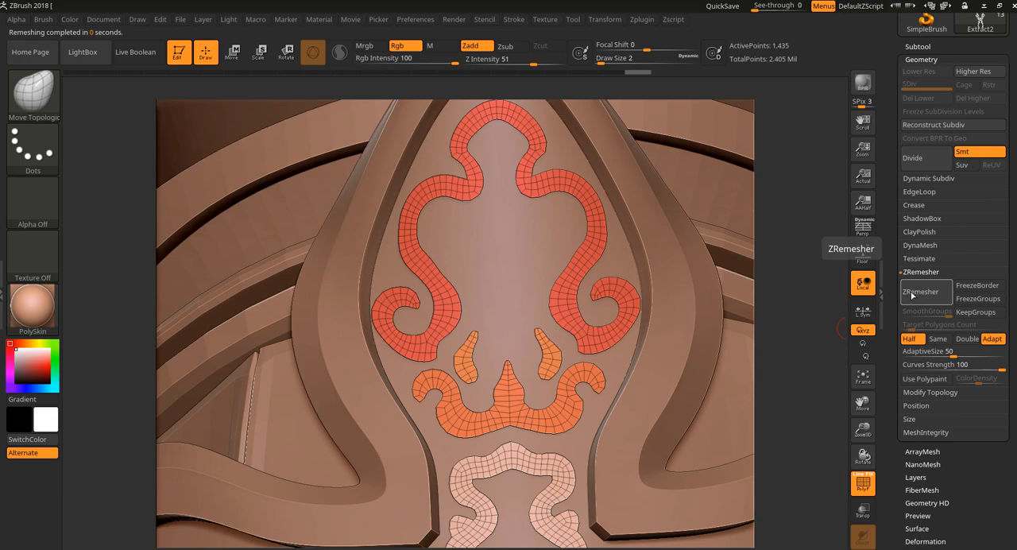
left_click_drag(812, 335, 682, 391, "alt")
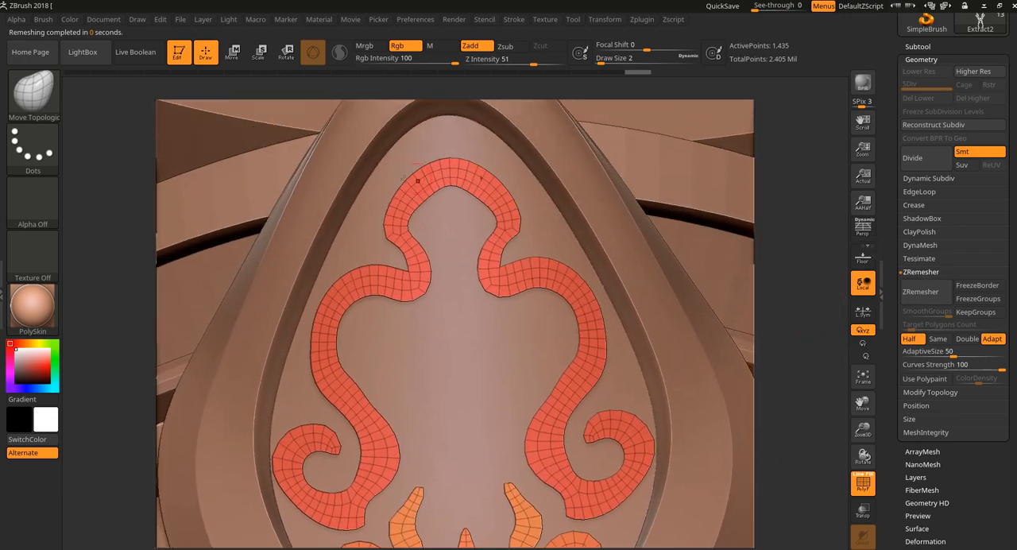
Step: Choose the ZModeler brush and set its polygon action to QMesh with Polyloop as the target
left_click(36, 94)
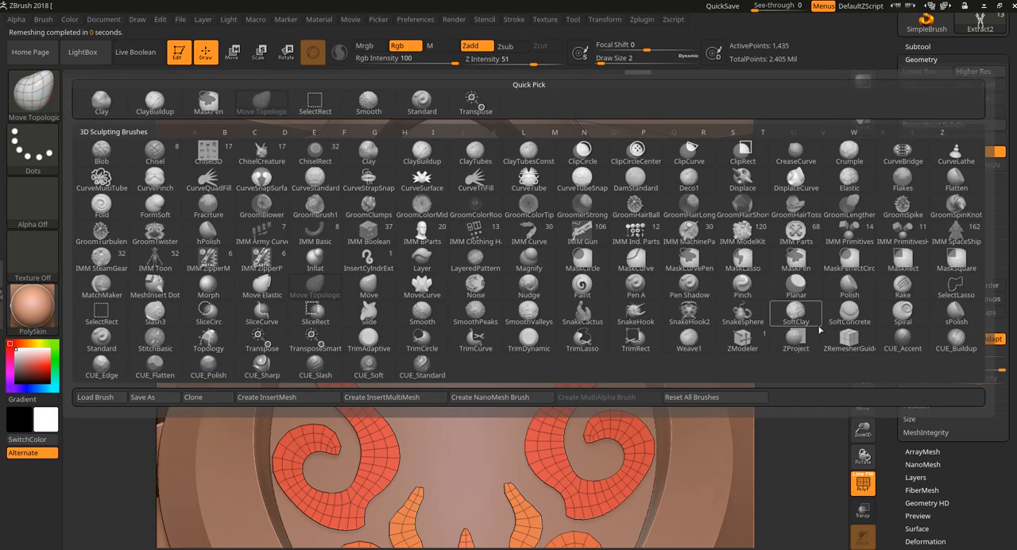
left_click(753, 340)
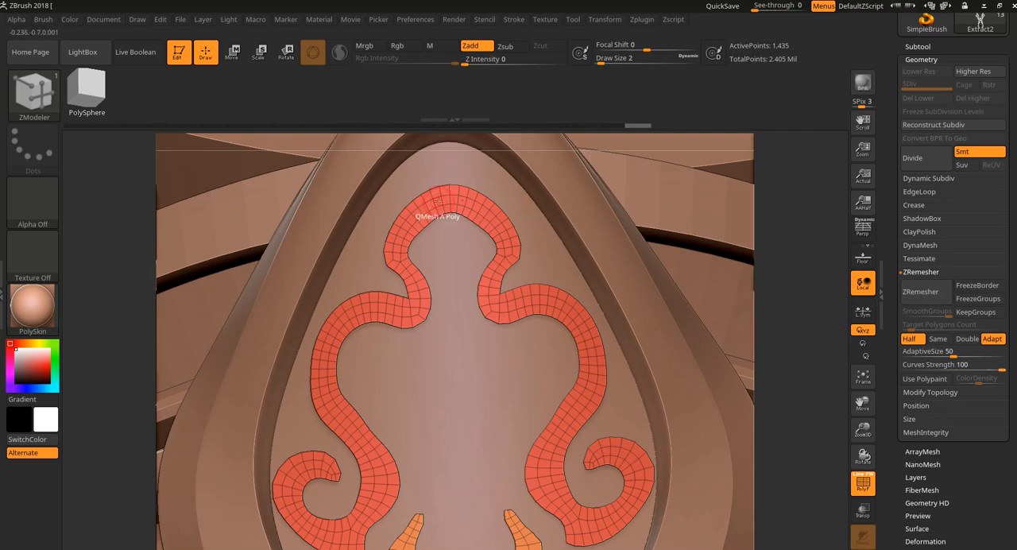
key("space")
left_click_drag(815, 237, 777, 528, "alt")
left_click_drag(792, 347, 727, 546, "alt")
left_click_drag(777, 304, 806, 532, "alt")
left_click_drag(788, 212, 802, 493, "alt")
left_click_drag(775, 194, 830, 528, "alt")
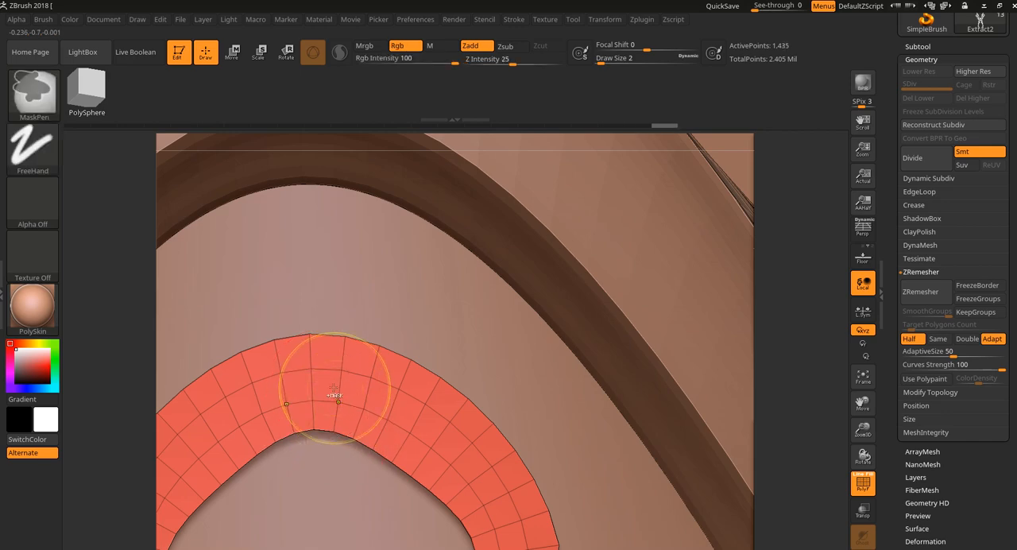
key("space")
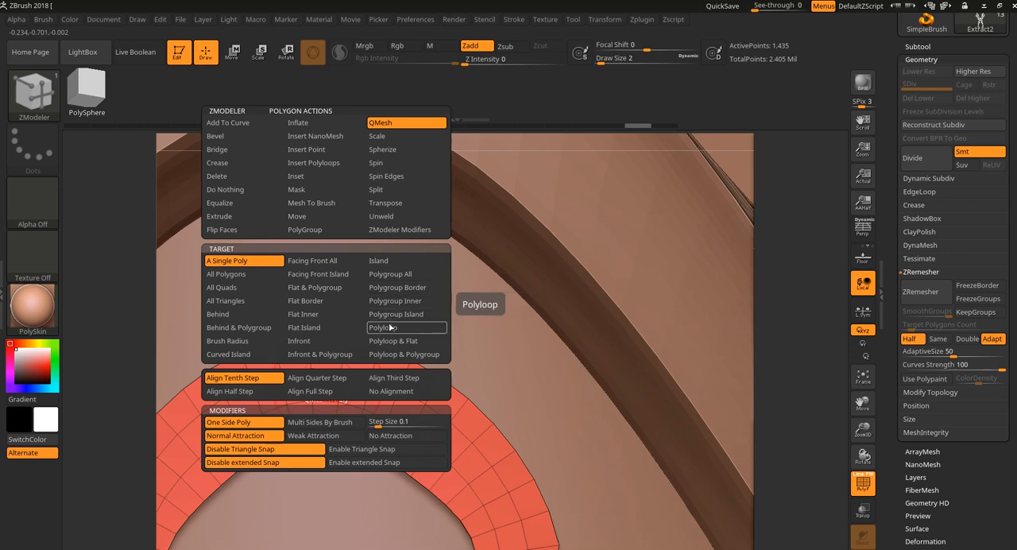
left_click(402, 289)
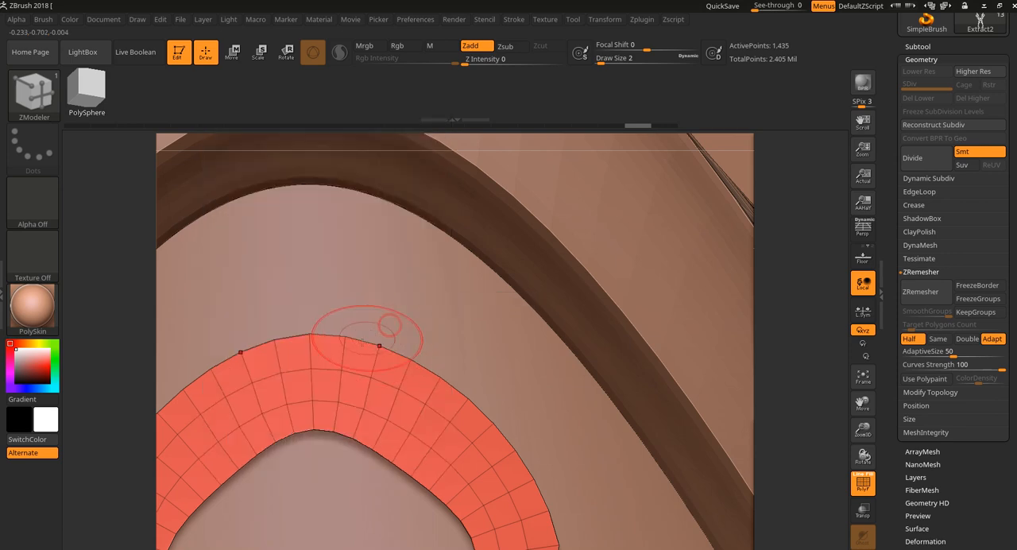
Step: Try raising the middle polygon loop of the ornament's upper arch with QMesh, and undo the attempts
left_click(349, 384)
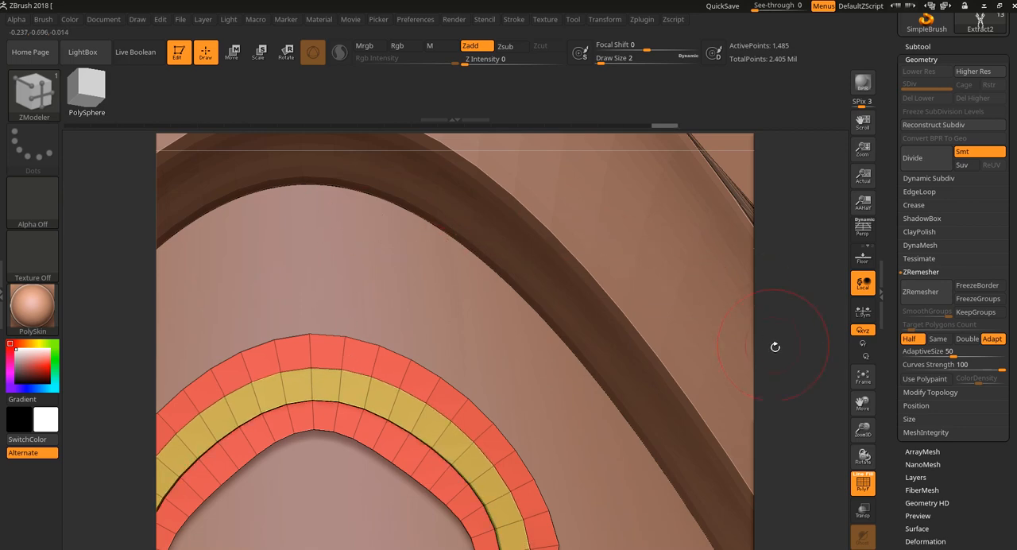
mouse_move(783, 351)
left_mouse_down()
mouse_move(787, 288)
mouse_move(767, 306)
mouse_move(757, 286)
mouse_move(797, 329)
mouse_move(799, 350)
left_mouse_up()
key("ctrl+z")
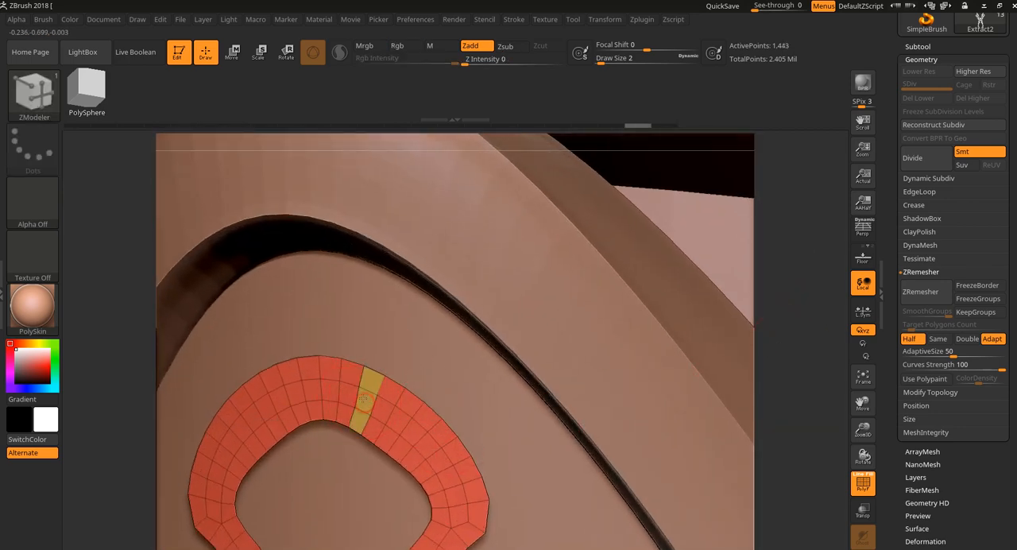
key("ctrl")
left_click(359, 410)
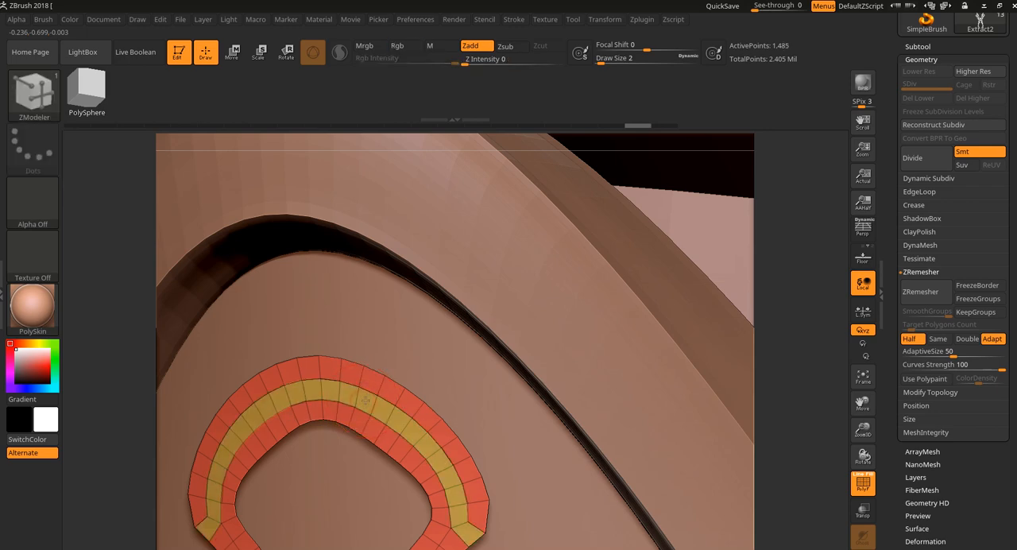
left_click_drag(370, 429, 394, 483)
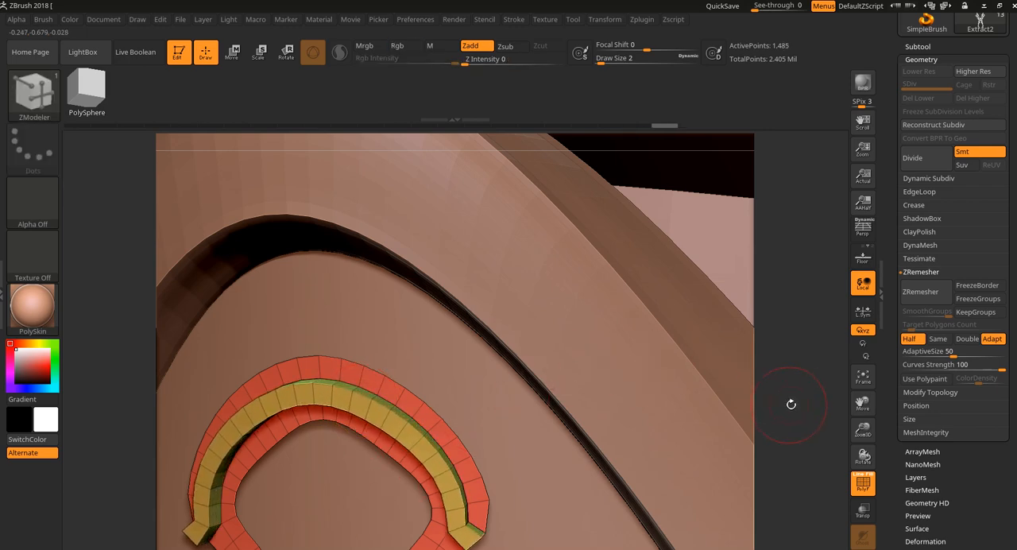
left_click_drag(791, 404, 794, 341)
key("ctrl+z")
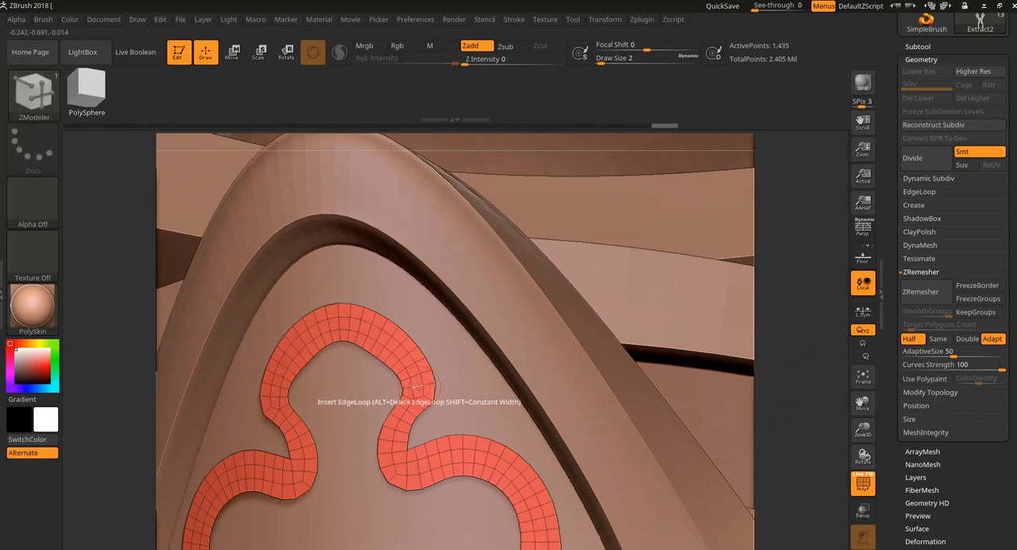
Step: Remesh the ornament once more at Half polygon count and check its wireframe along the scrolls
mouse_move(800, 231)
left_mouse_down()
mouse_move(824, 236)
mouse_move(810, 199)
left_mouse_up()
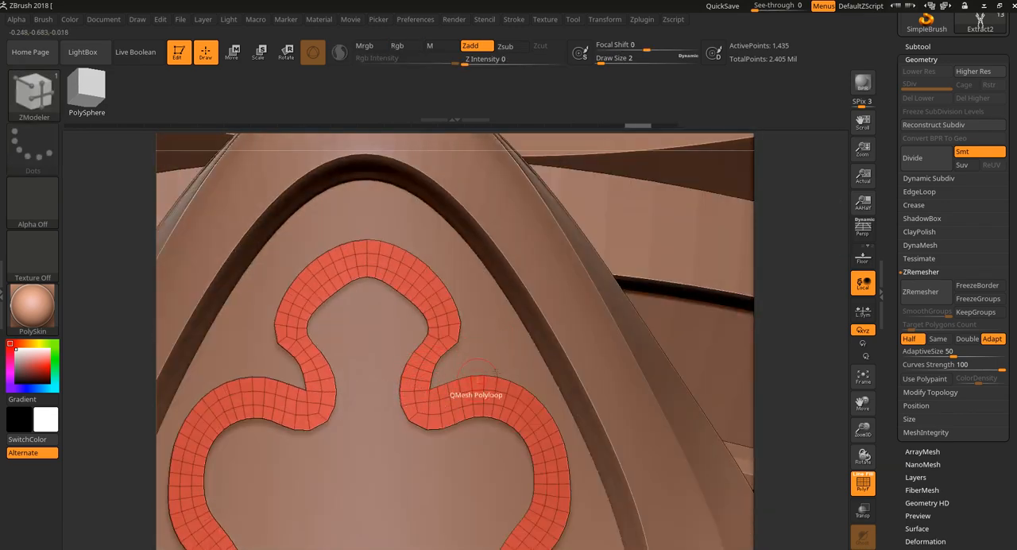
left_click(920, 292)
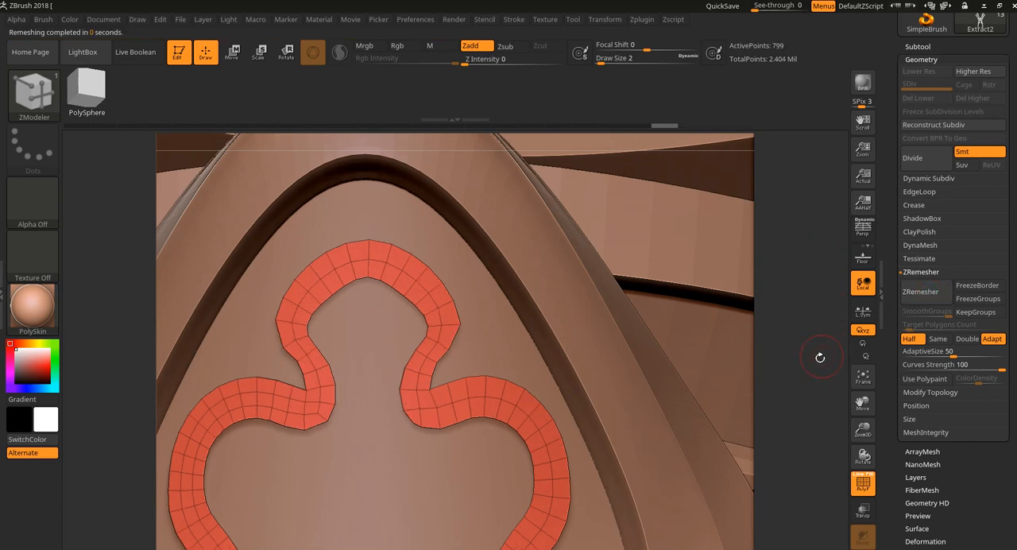
left_click_drag(818, 405, 809, 327)
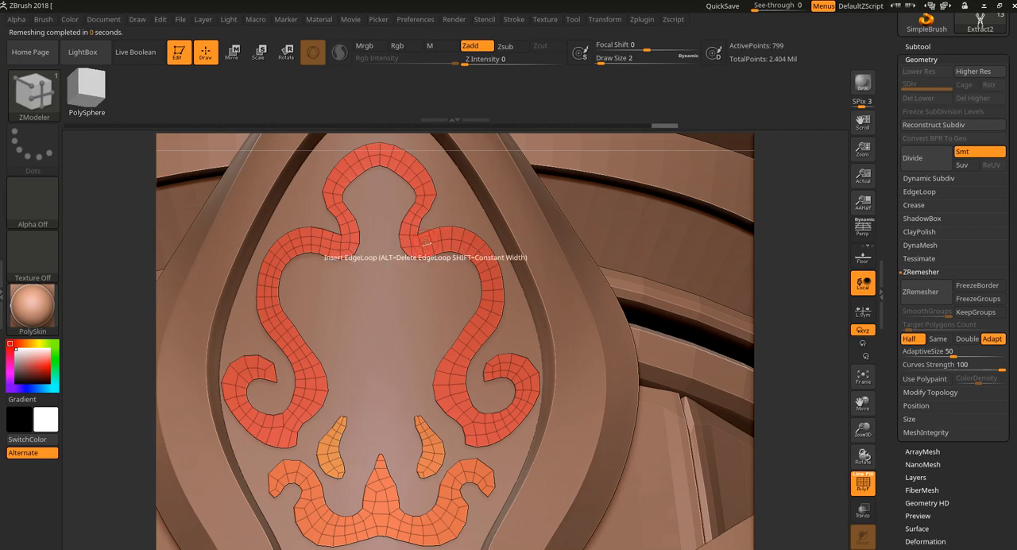
left_click_drag(807, 178, 799, 205)
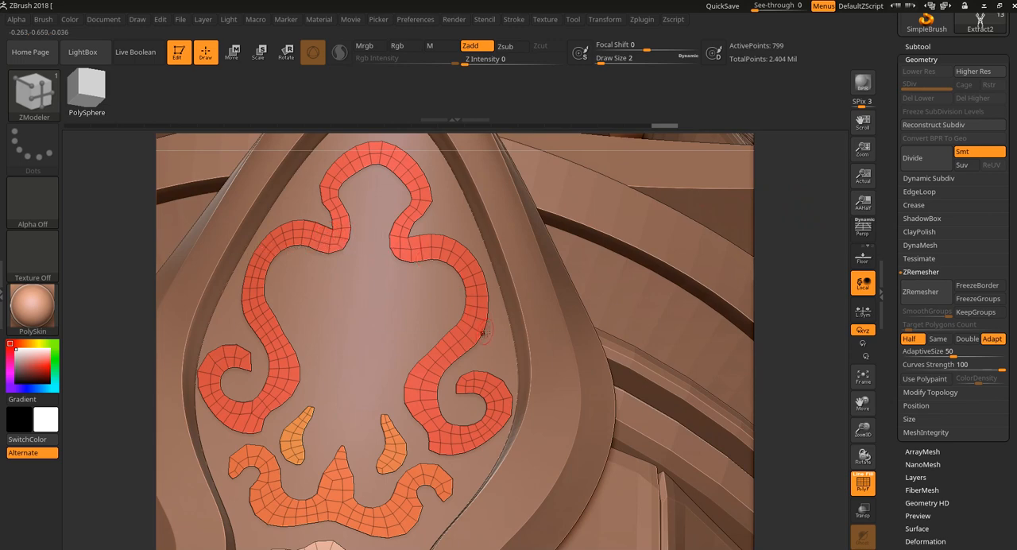
left_click_drag(808, 435, 815, 422, "shift")
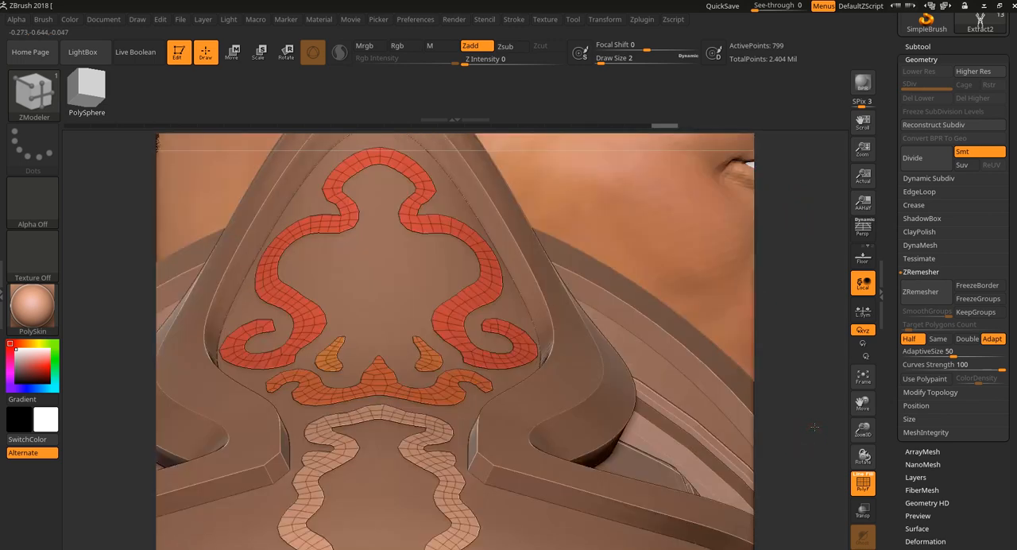
Step: Turn on local symmetry, mirror and weld the ornament along the Z axis only, and check the center seam
left_click(868, 311)
left_click(946, 394)
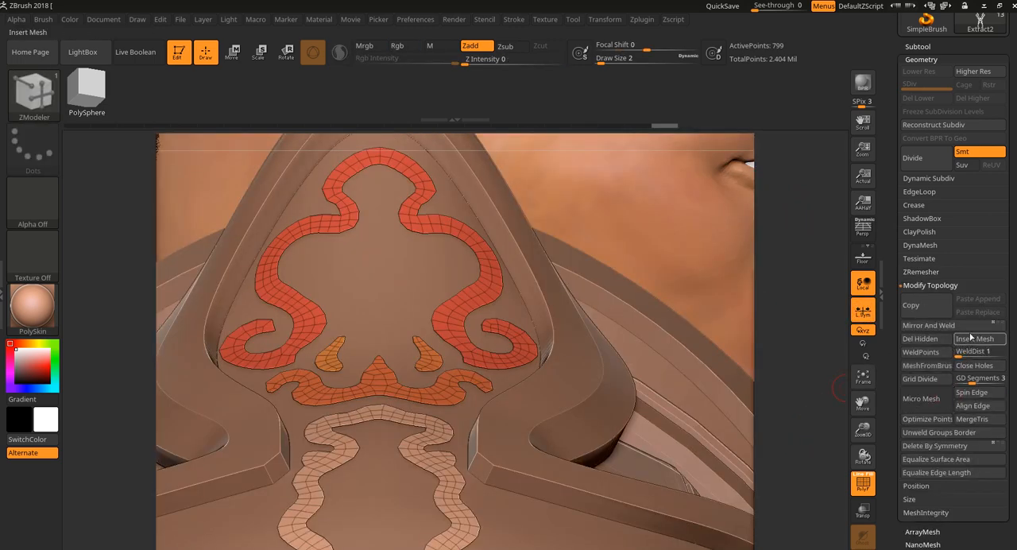
left_click(1004, 325)
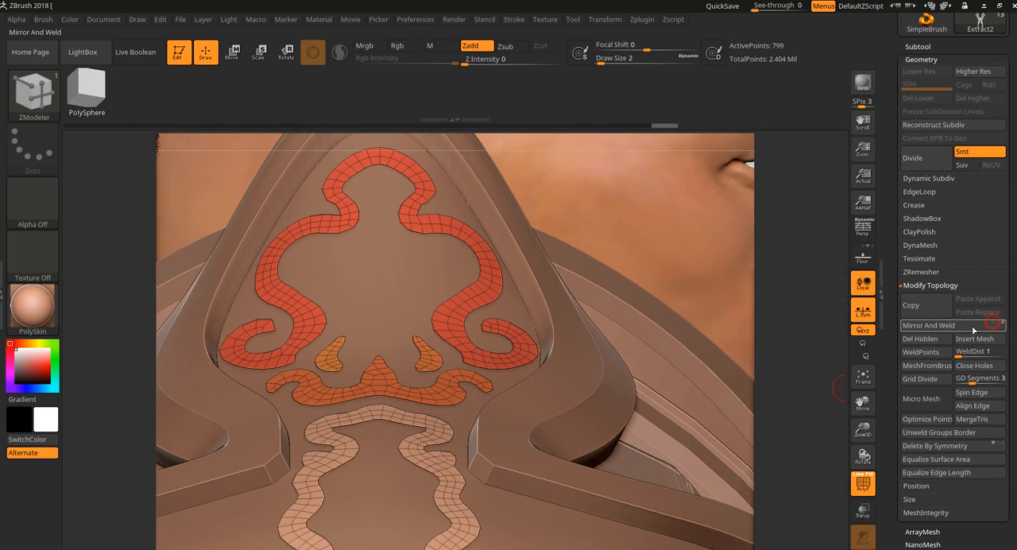
left_click(961, 327)
left_click_drag(815, 309, 674, 316)
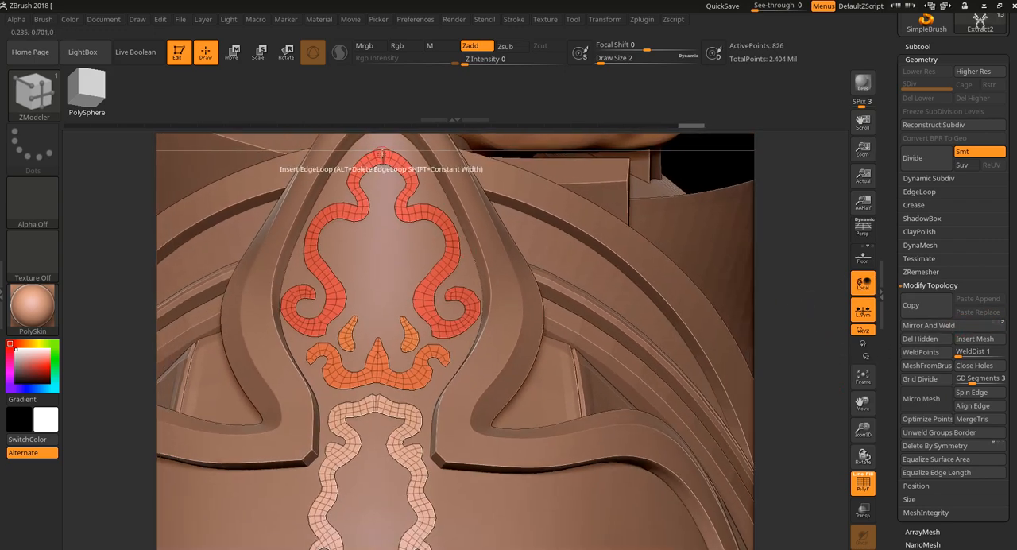
left_click_drag(801, 350, 829, 322)
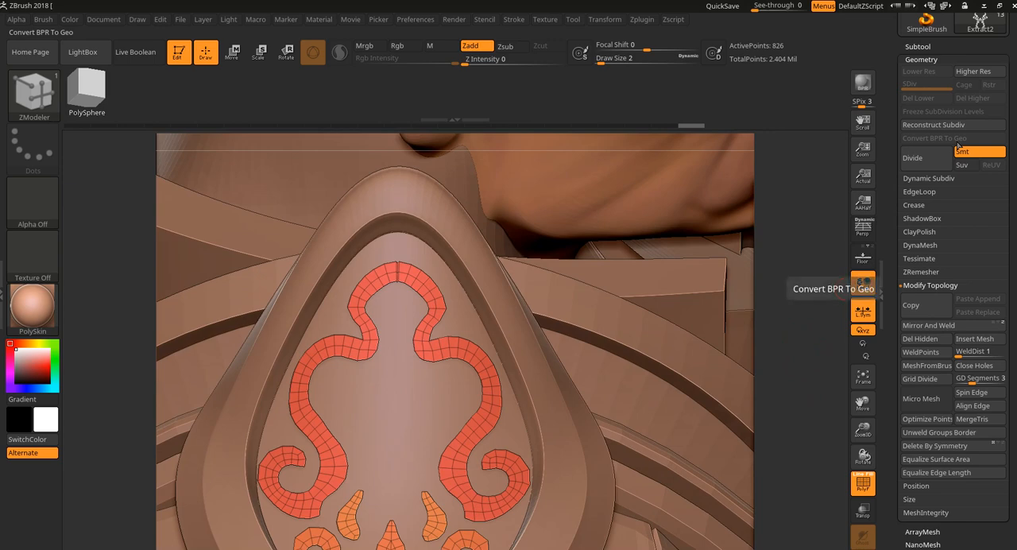
Step: Send the ornament mesh to 3ds Max through GoZ and inspect it in the perspective view
left_click(819, 178)
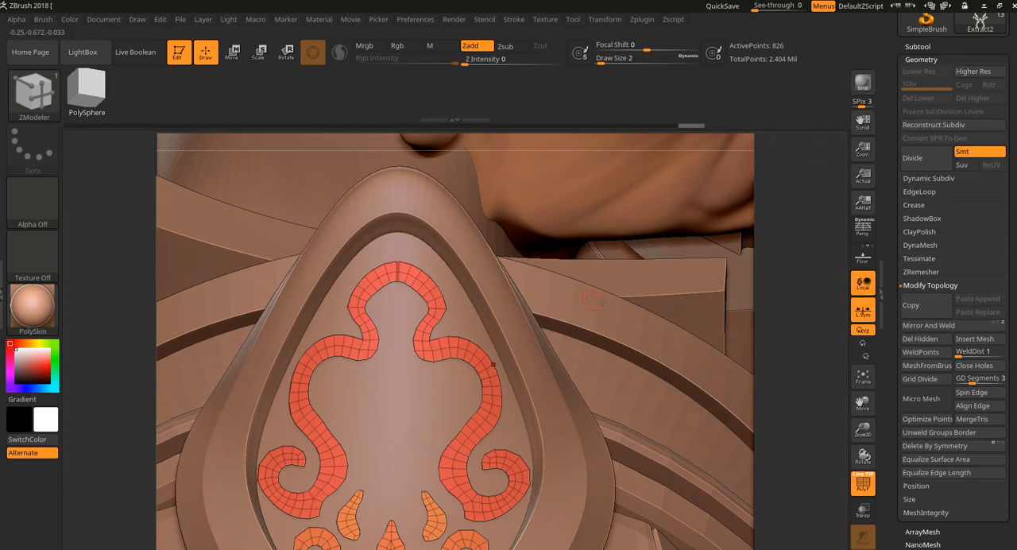
scroll(978, 47, "up", 4)
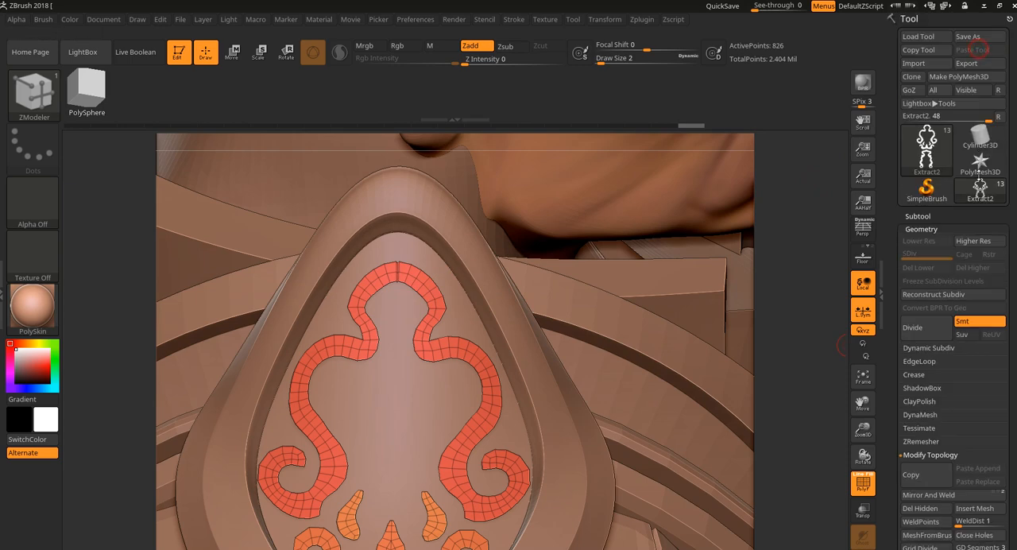
left_click(908, 89)
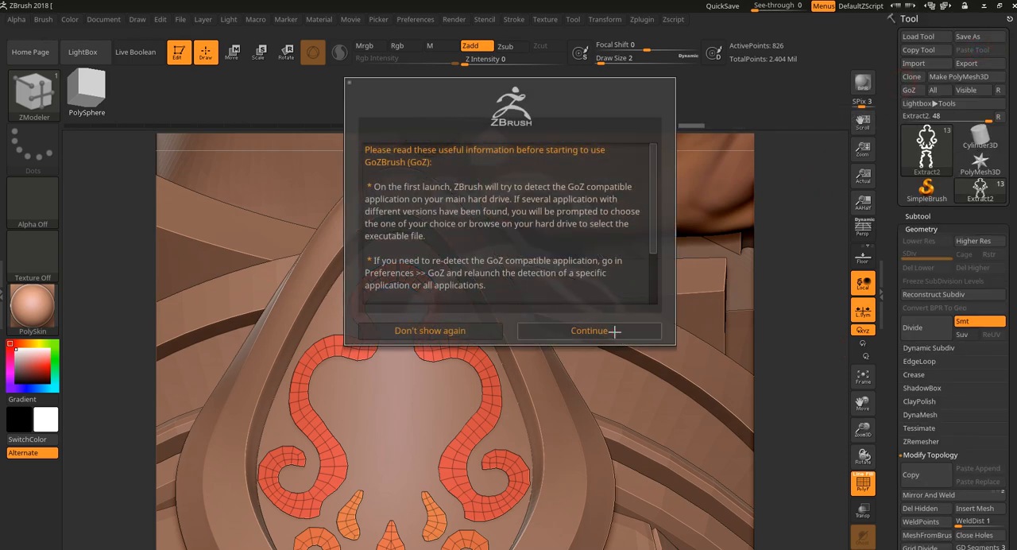
left_click(588, 330)
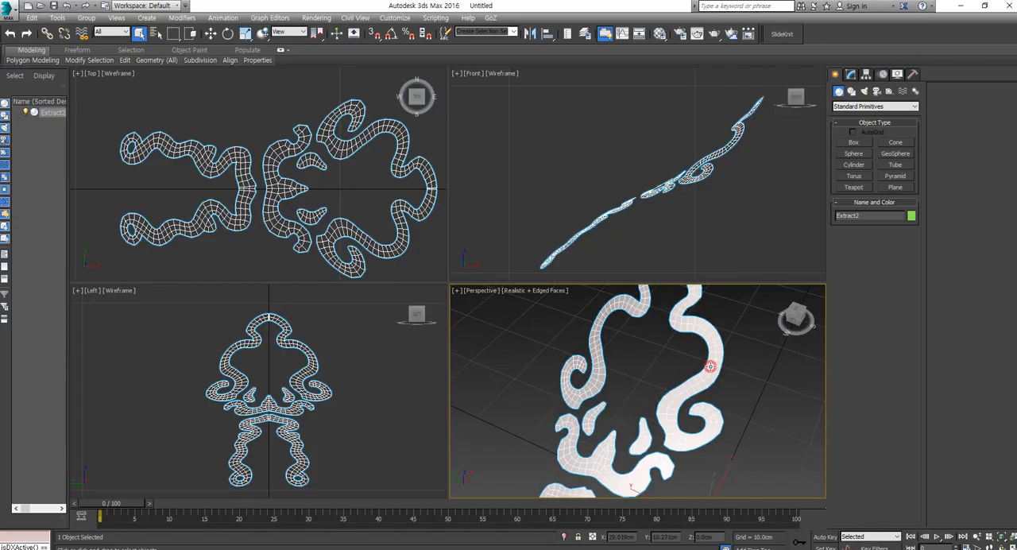
middle_click_drag(709, 367, 743, 425, "alt")
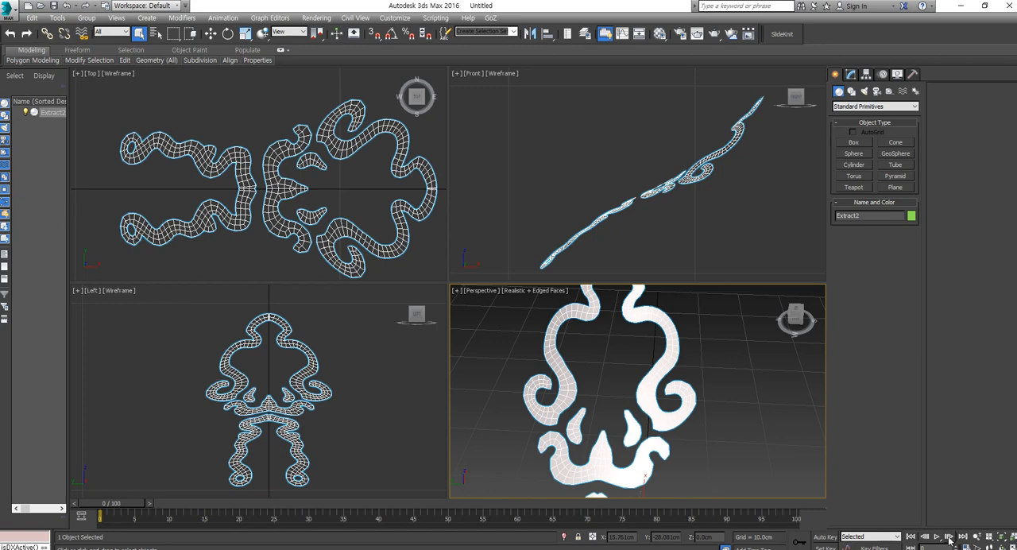
middle_click_drag(595, 387, 623, 461)
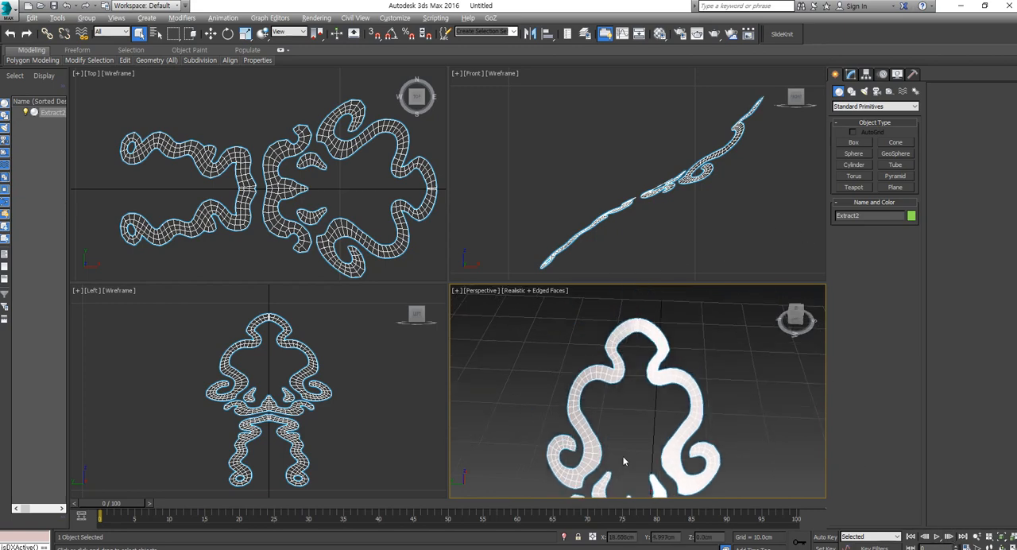
Step: Collapse the three vertex clusters at the outer, middle and inner points of the upper arch's center seam into single vertices
left_click(850, 74)
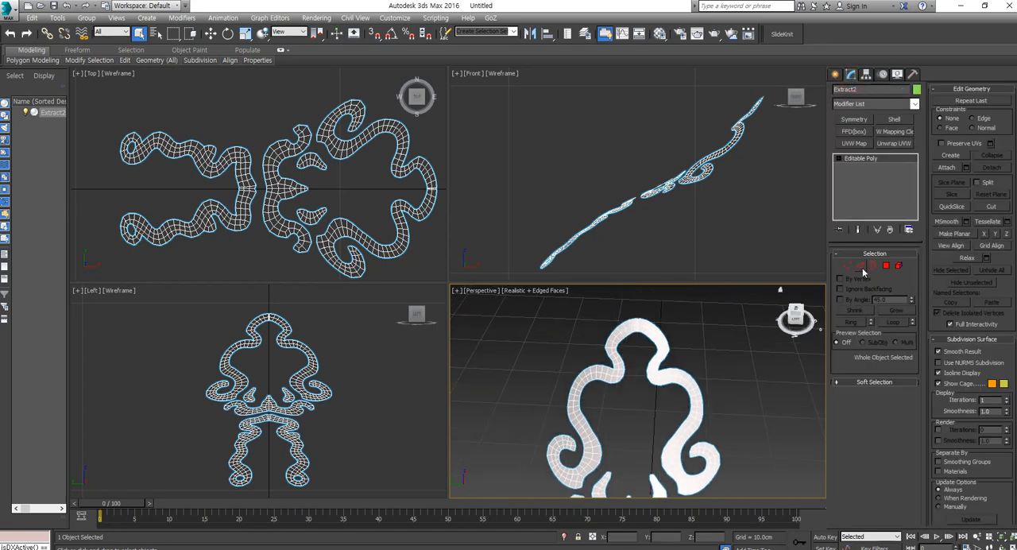
left_click(861, 266)
left_click(847, 266)
scroll(310, 230, "up", 12)
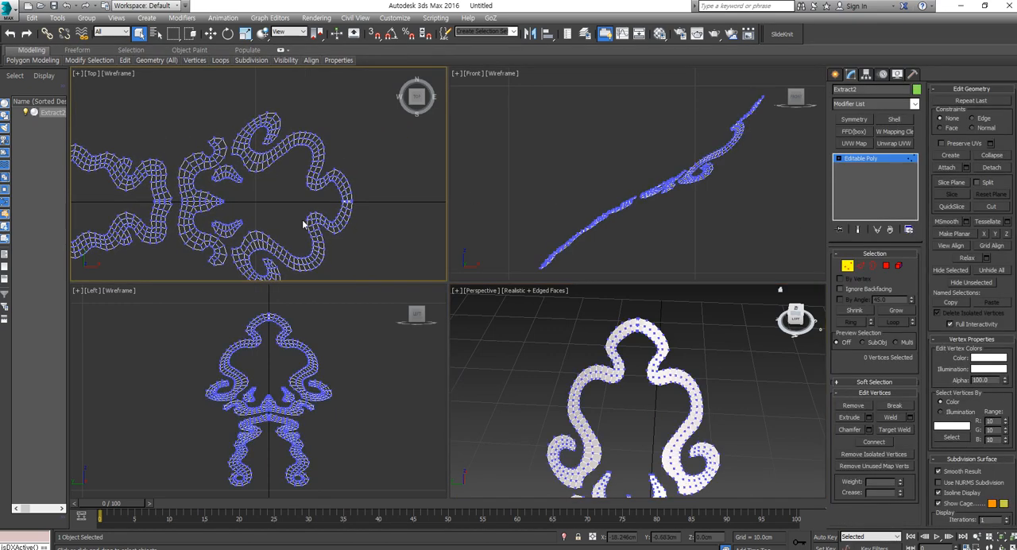
middle_click_drag(415, 261, 341, 216)
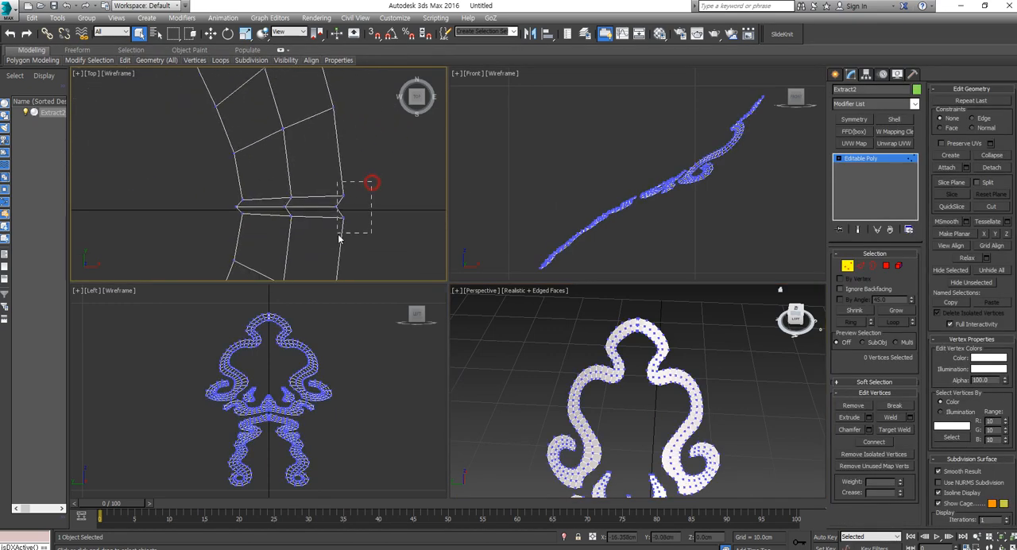
left_click_drag(339, 238, 287, 237)
left_click(1004, 157)
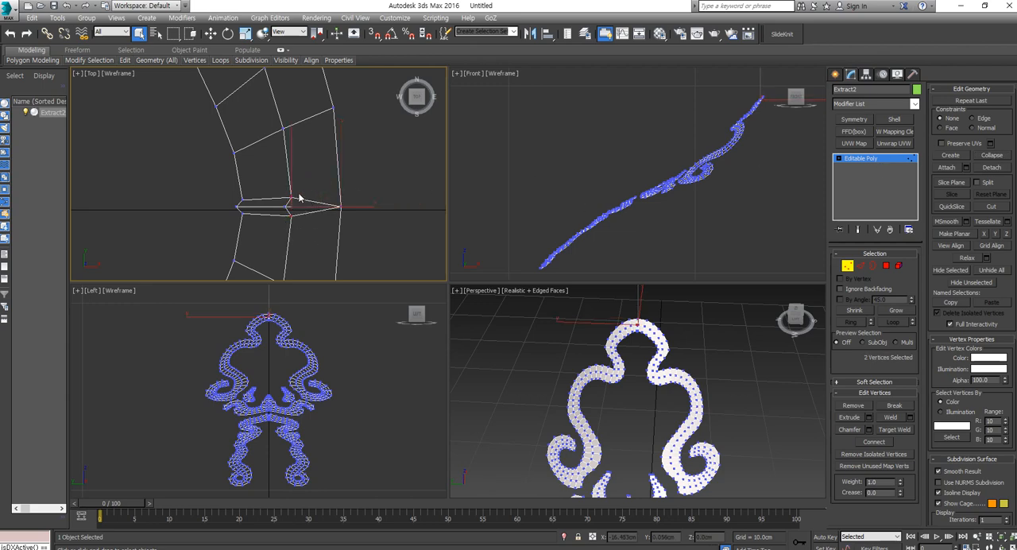
left_click(1001, 159)
left_click_drag(254, 185, 232, 229)
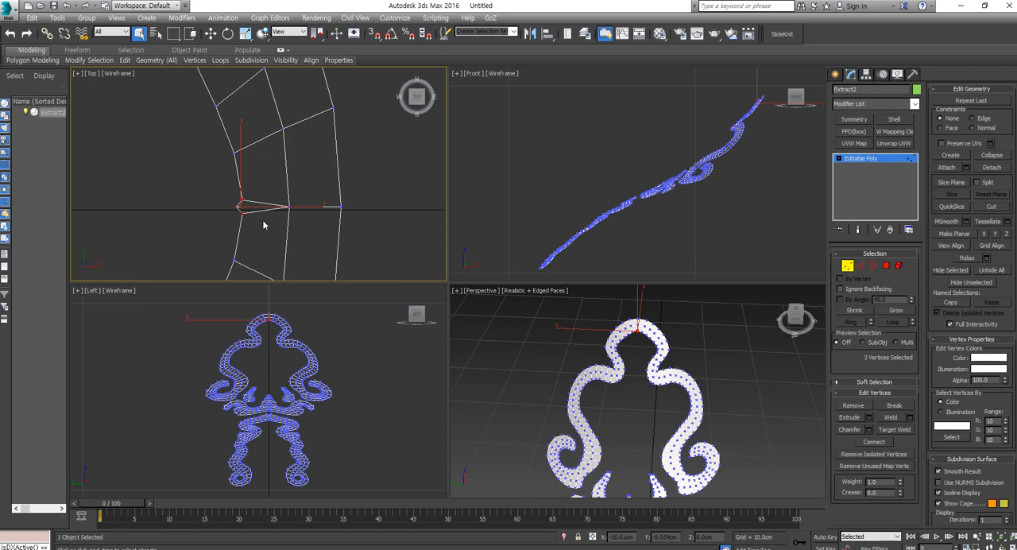
left_click(983, 158)
scroll(304, 204, "down", 3)
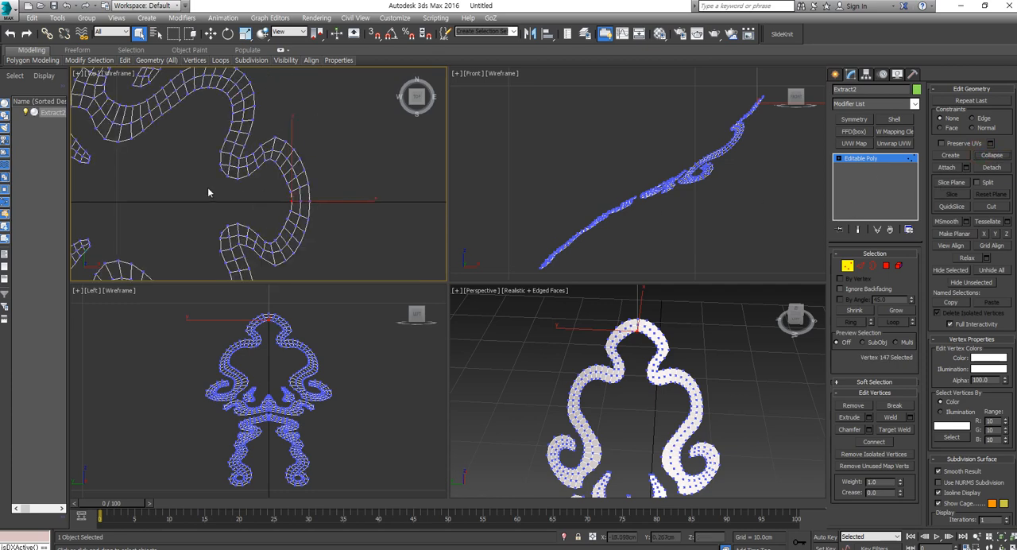
scroll(208, 192, "down", 2)
scroll(411, 203, "up", 6)
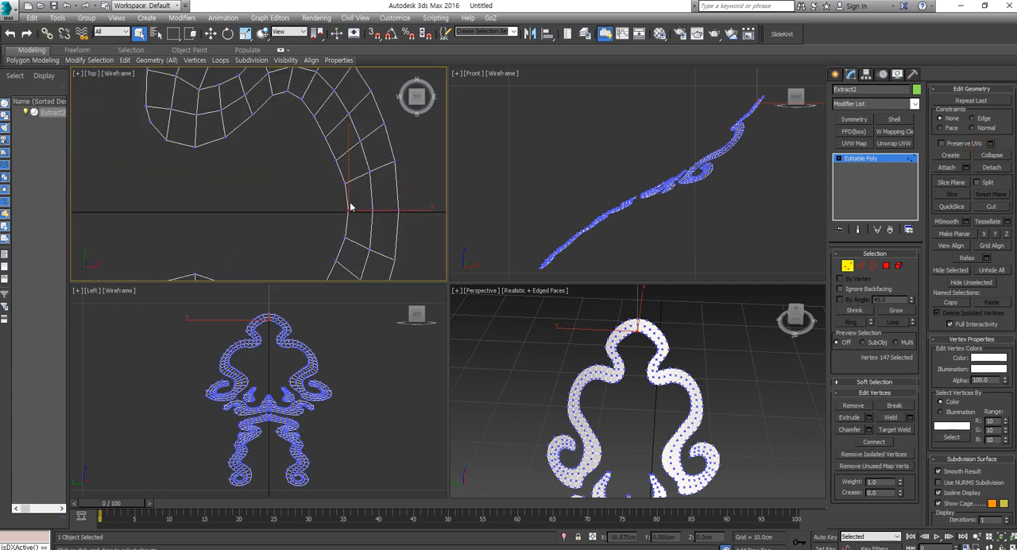
Step: Select the middle edge loop running around the ornament's upper arch
left_click(861, 266)
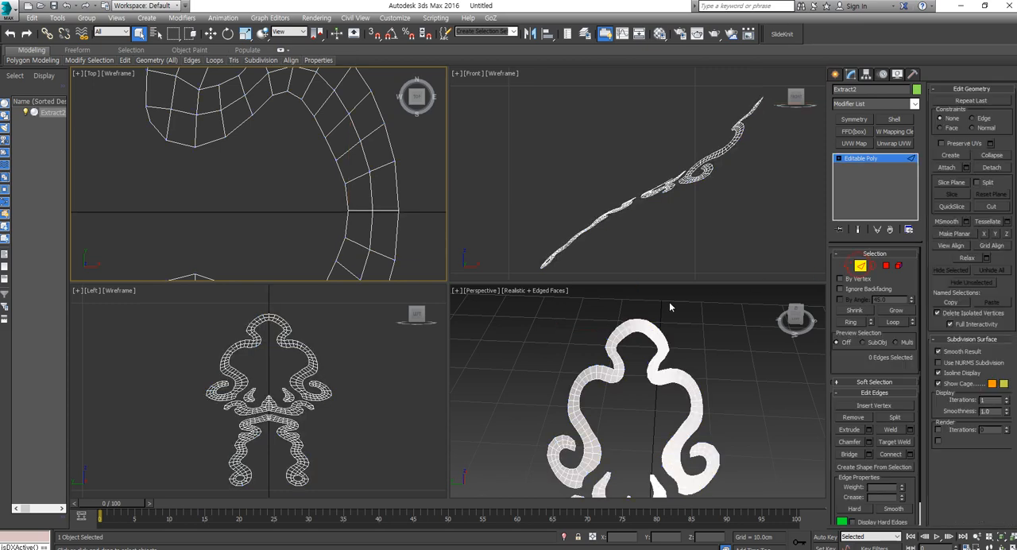
scroll(636, 319, "up", 3)
left_click(653, 334)
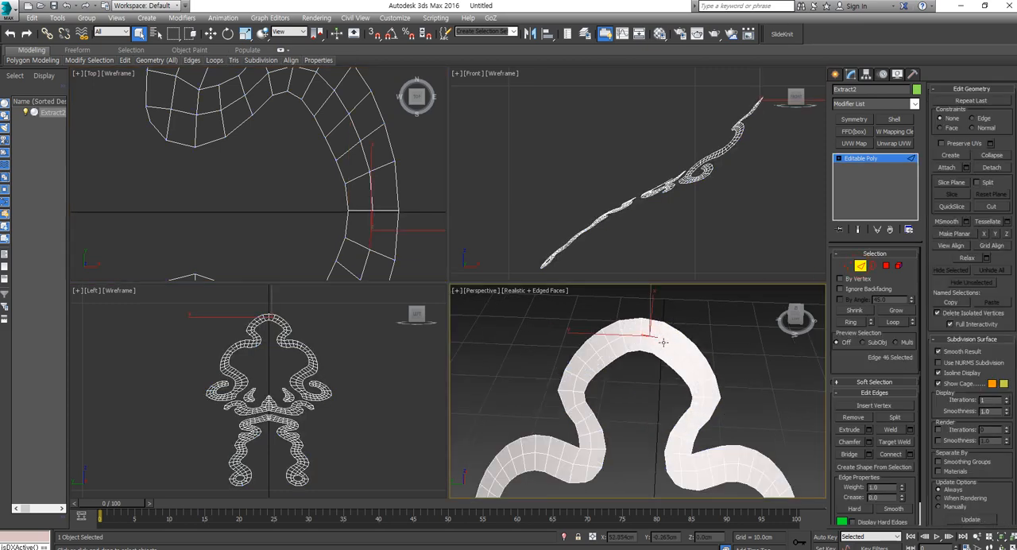
left_click(896, 322)
middle_click_drag(713, 479, 672, 447)
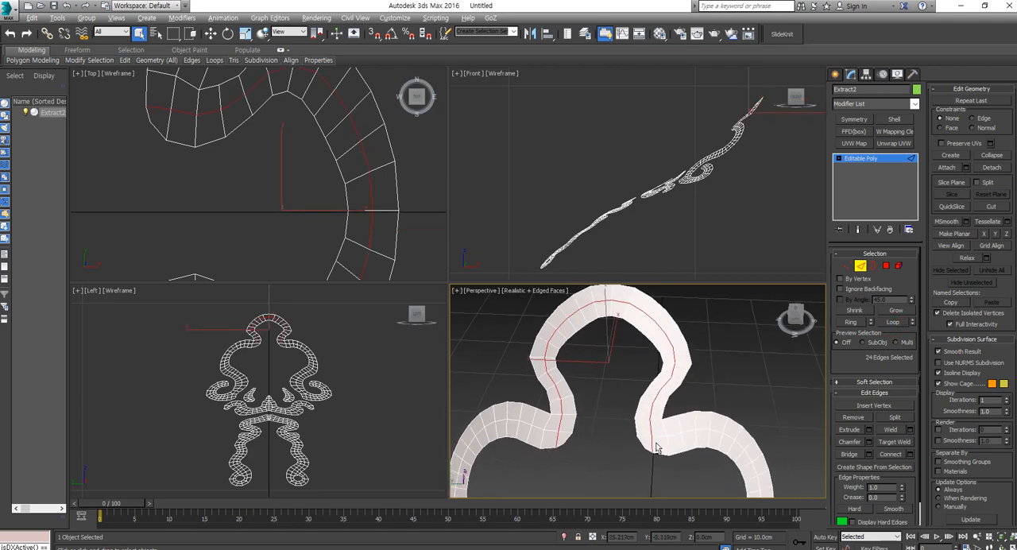
Step: Deselect the arch loop's stray end edges and extend the loop selection along the middle of the right-hand scroll
left_click(650, 446, "alt")
left_click(558, 442, "alt")
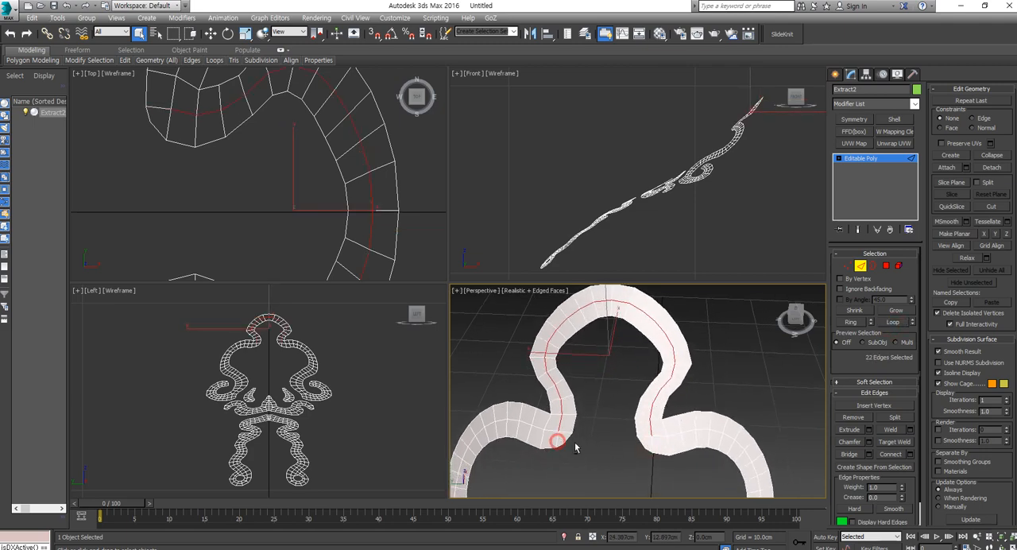
left_click(660, 437, "ctrl")
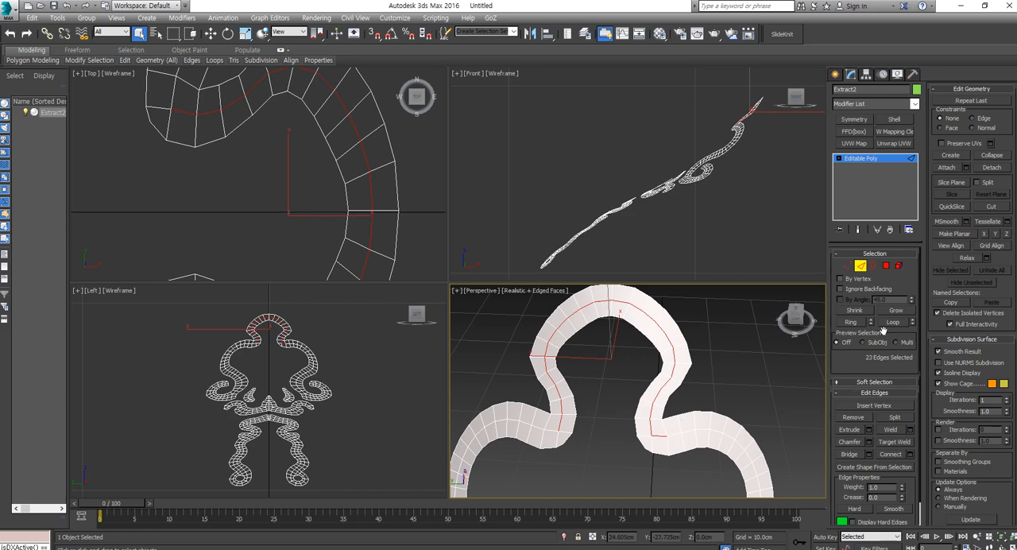
left_click(893, 323)
middle_click_drag(648, 420, 638, 373)
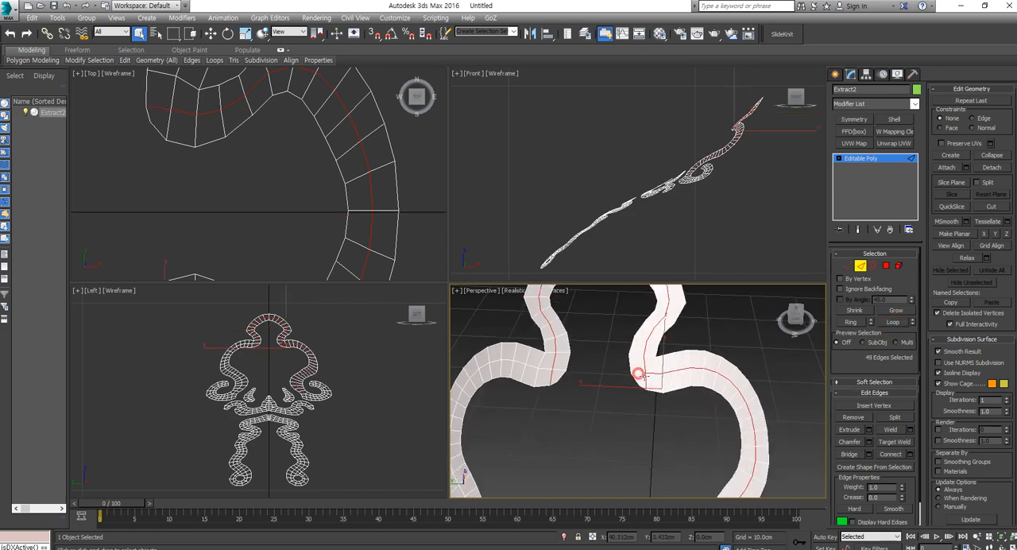
scroll(654, 425, "down", 3)
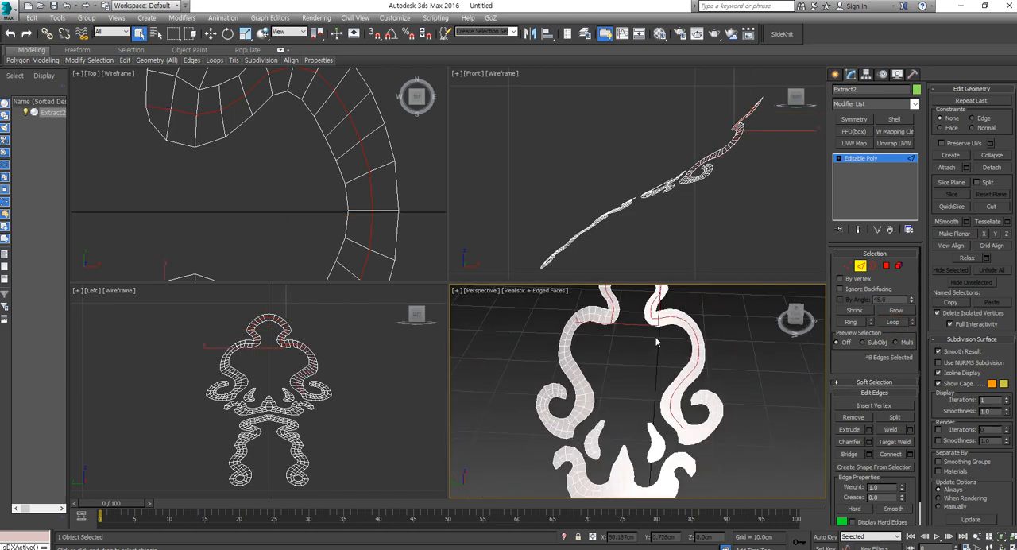
scroll(655, 429, "up", 6)
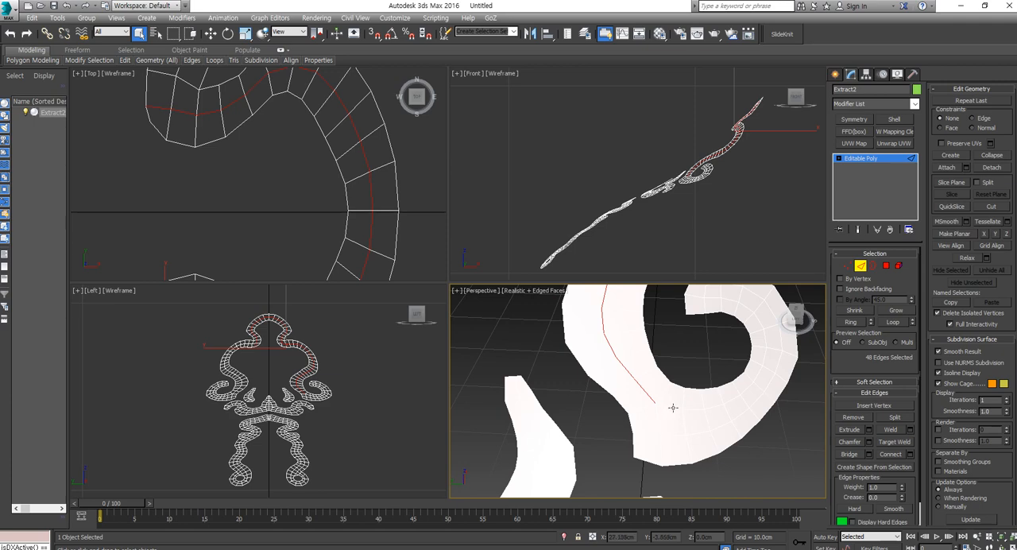
Step: Show the perspective view as wireframe and collapse the three vertices at the base of the right-hand scroll's curl into one
key("F3")
left_click(847, 266)
key("ctrl+a")
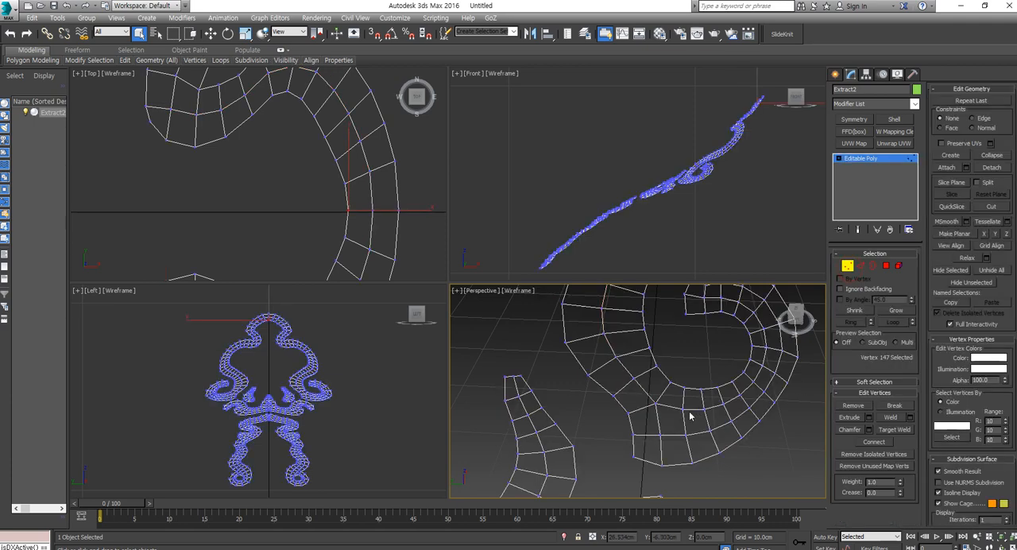
left_click(682, 411)
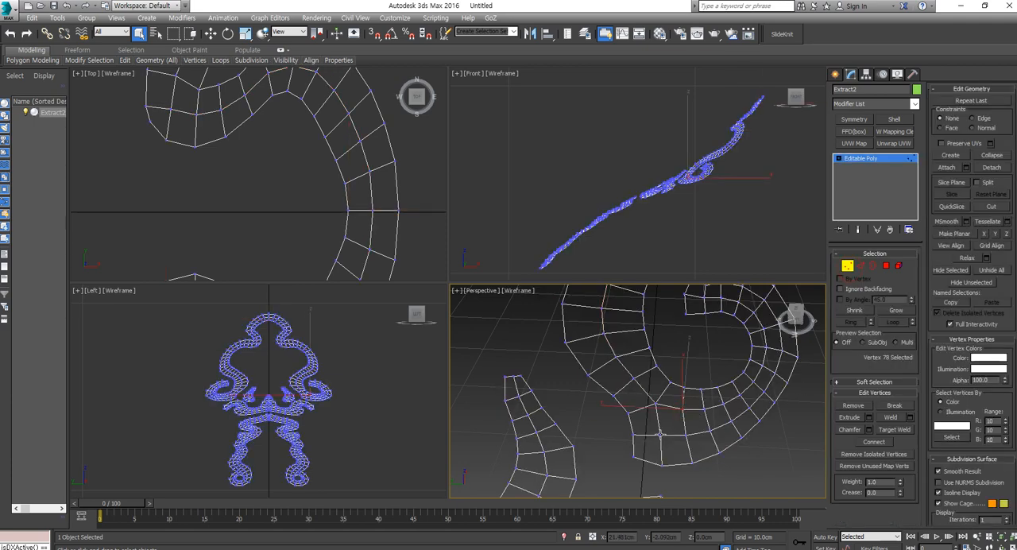
left_click(661, 434, "ctrl")
left_click(687, 436, "ctrl")
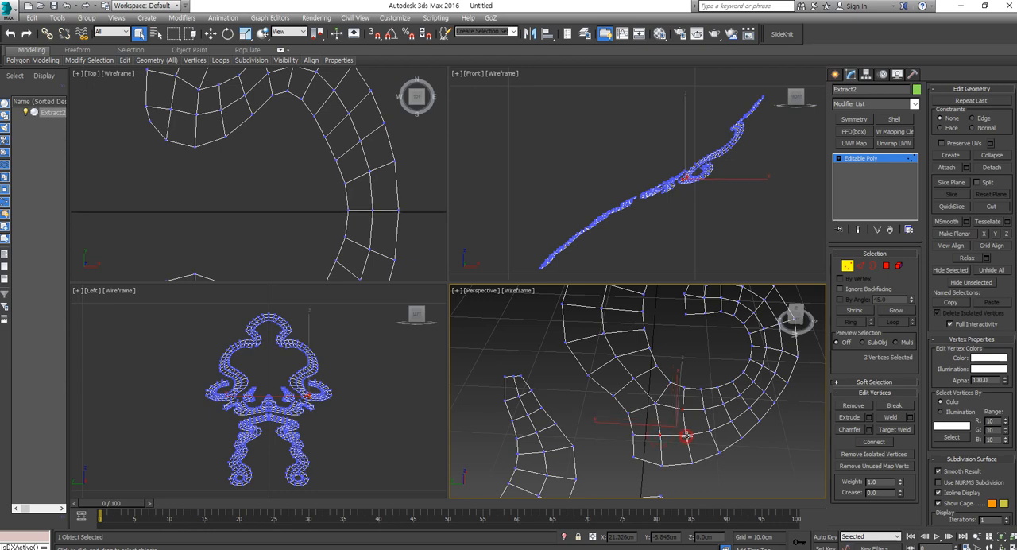
left_click(991, 156)
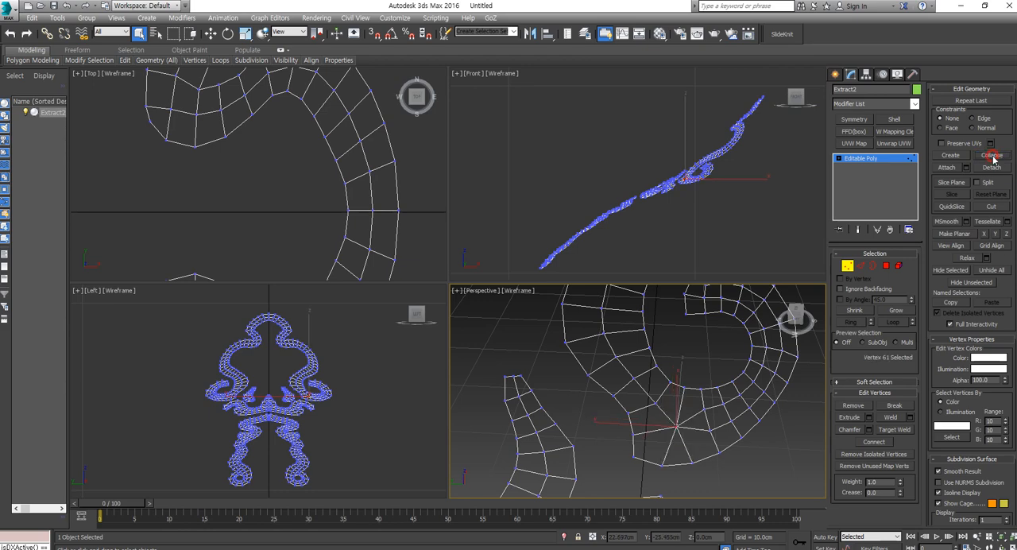
Step: Collapse the doubled inner vertex pairs along the curl's lower bend one after another into a single middle row
left_click(709, 429)
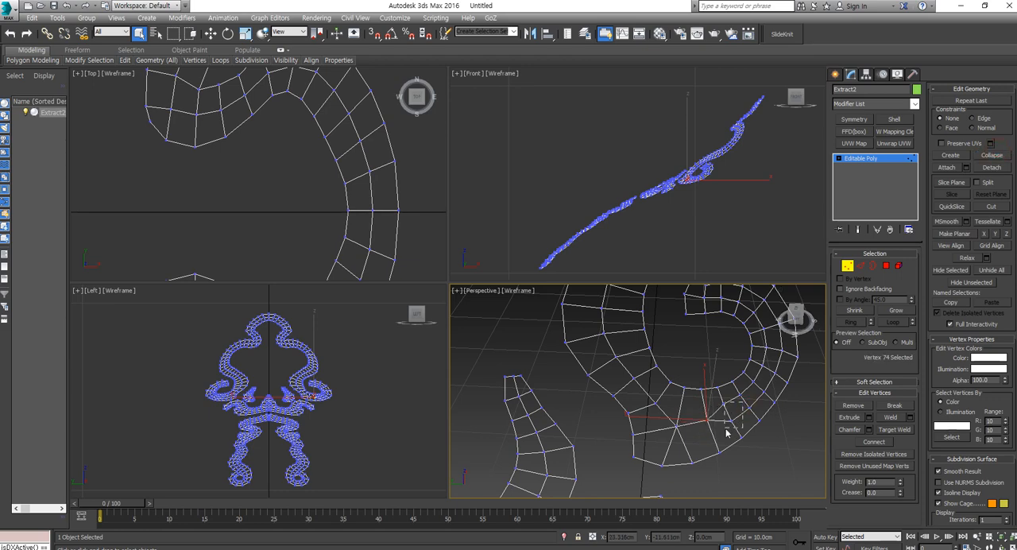
left_click_drag(726, 429, 723, 428)
left_click(993, 158)
middle_click_drag(739, 395, 709, 418)
scroll(709, 418, "up", 3)
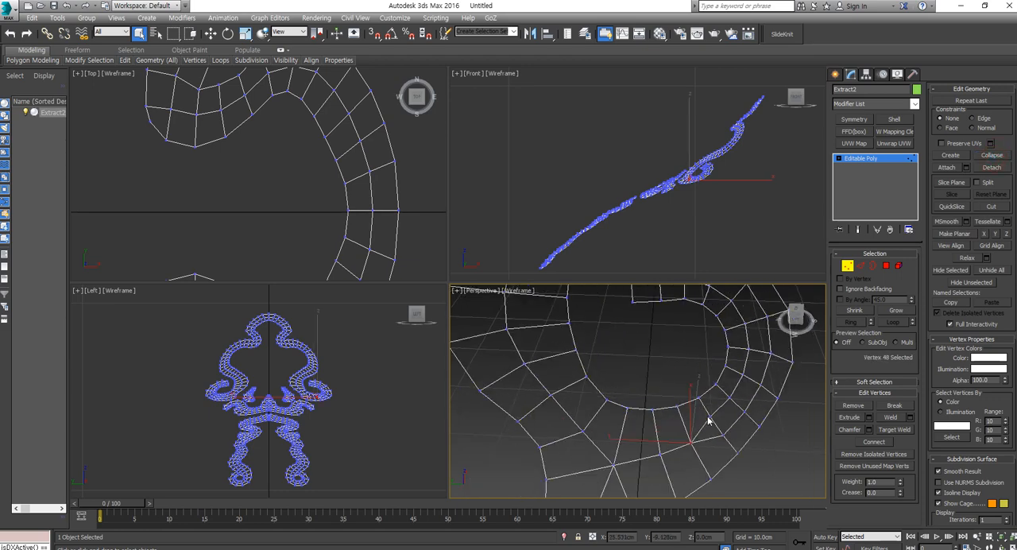
left_click_drag(709, 442, 711, 442)
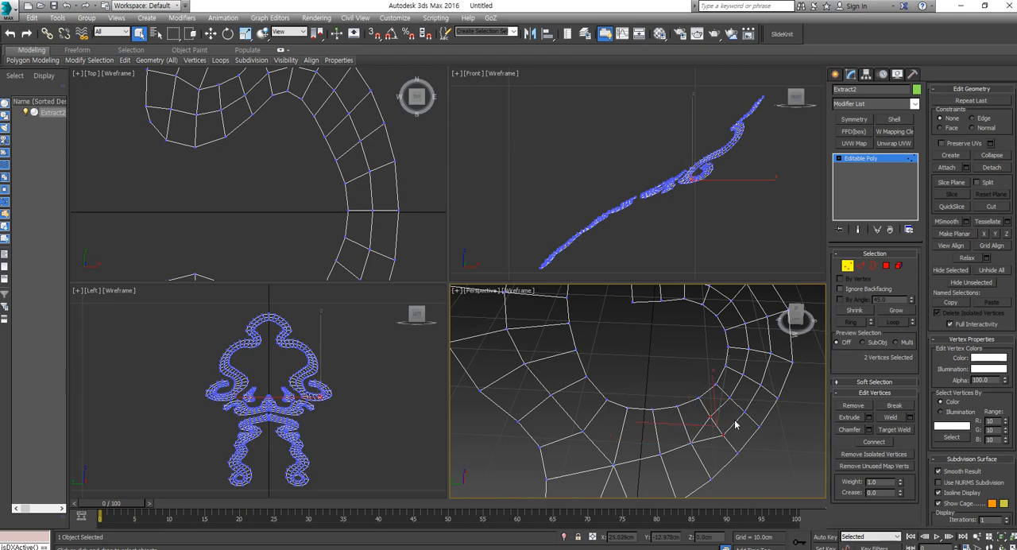
left_click(994, 156)
left_click_drag(729, 416, 726, 417)
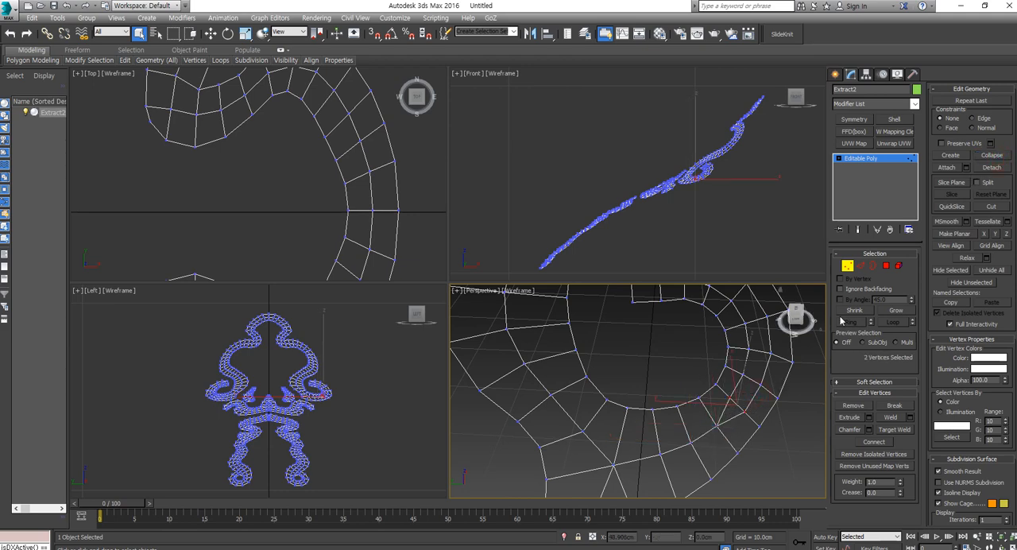
left_click(996, 159)
Step: Continue collapsing the doubled inner vertex pairs around the outer side bend of the right-hand scroll's curl
middle_click_drag(738, 345, 642, 364, "alt")
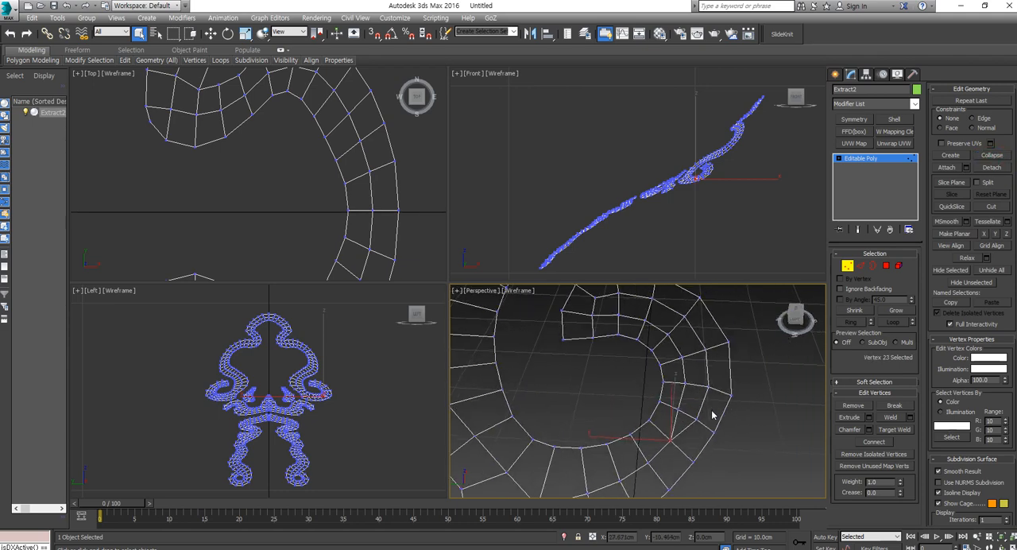
key("ctrl+z")
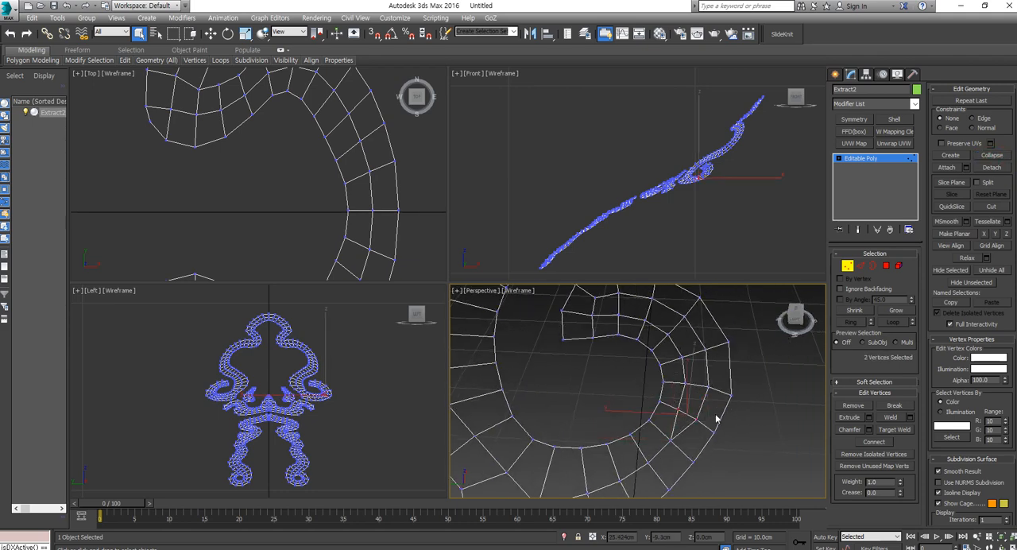
left_click(987, 158)
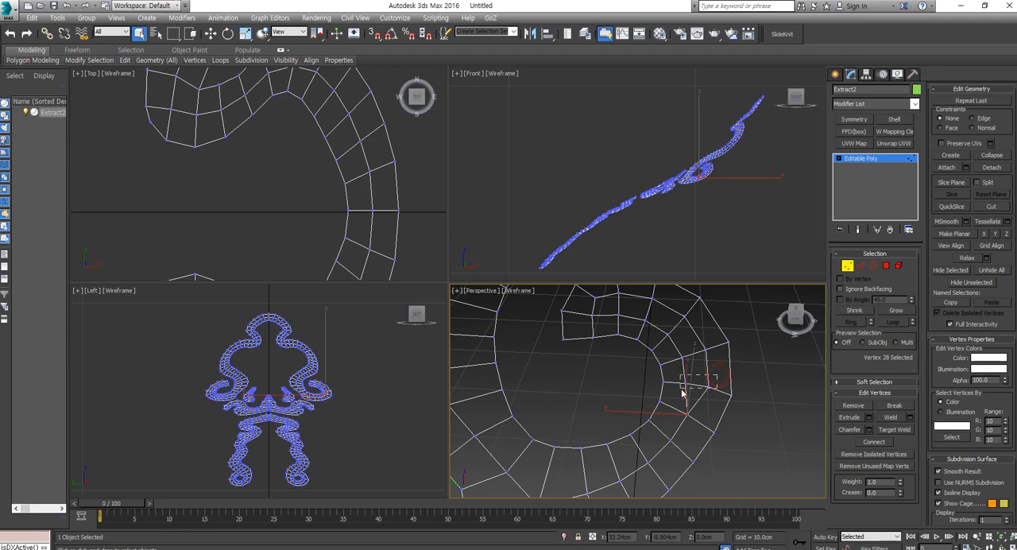
key("ctrl+z")
left_click(990, 154)
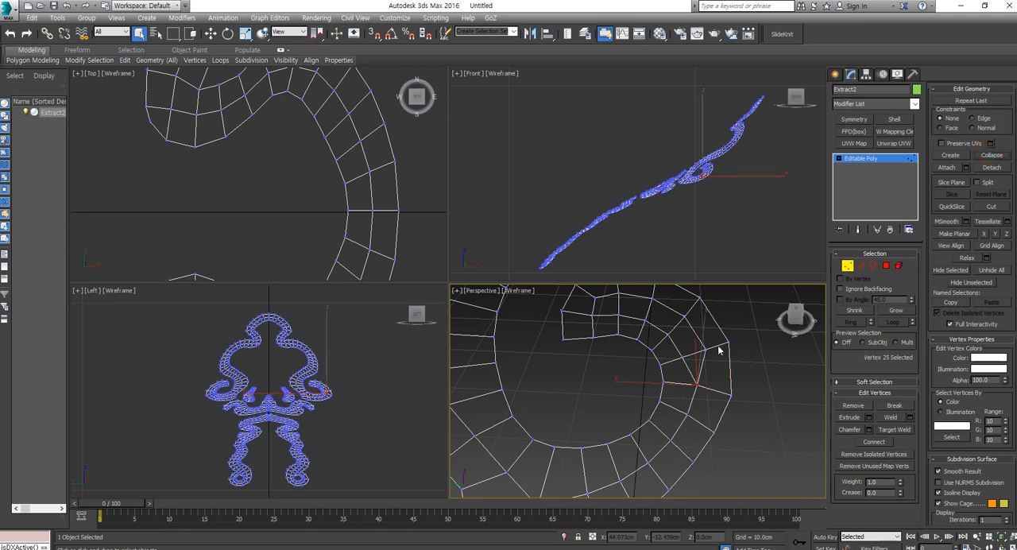
left_click_drag(721, 341, 678, 363)
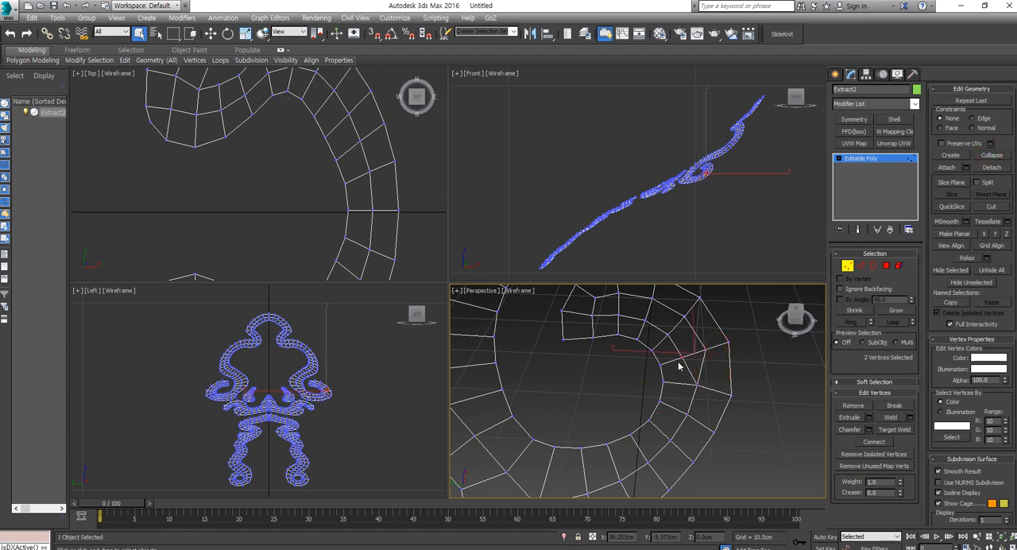
left_click(991, 155)
Step: Collapse the doubled inner vertex pairs along the upper bend of the right-hand scroll's curl
mouse_move(687, 323)
left_mouse_down()
mouse_move(671, 352)
mouse_move(672, 336)
left_mouse_up()
left_click(990, 155)
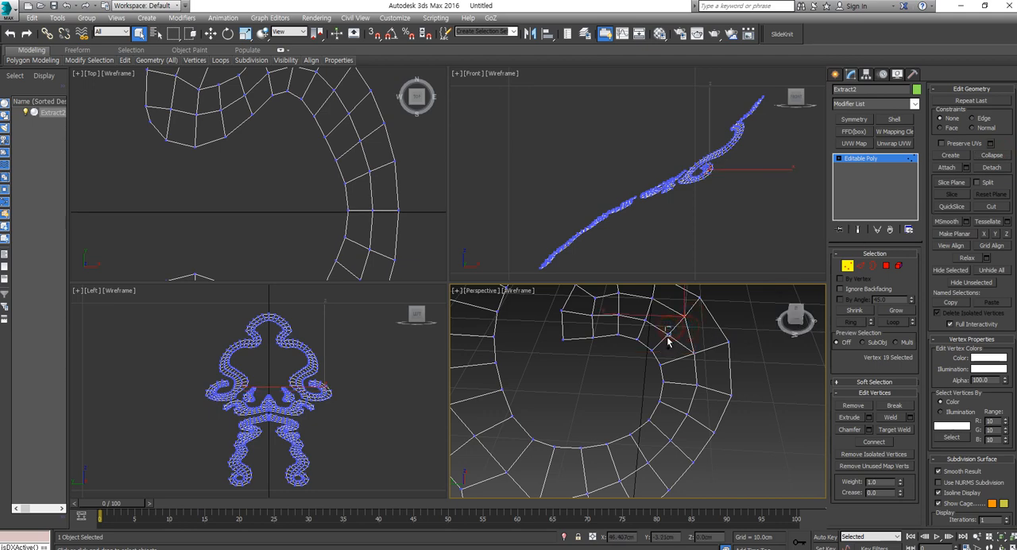
left_click(990, 155)
left_click_drag(670, 291, 643, 327)
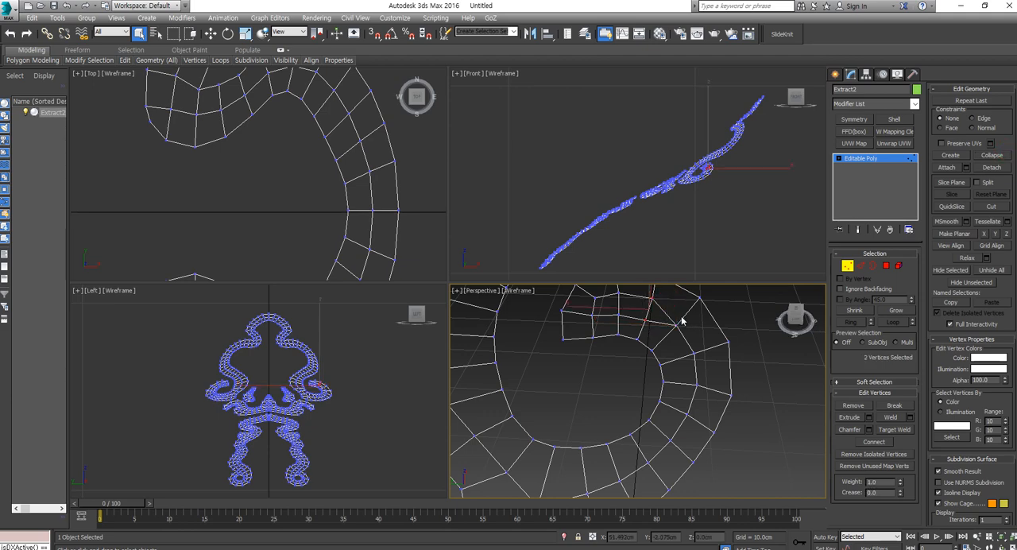
left_click(999, 155)
Step: Collapse the last two inner vertex pairs near the tip of the right-hand scroll's curl
scroll(627, 341, "up", 5)
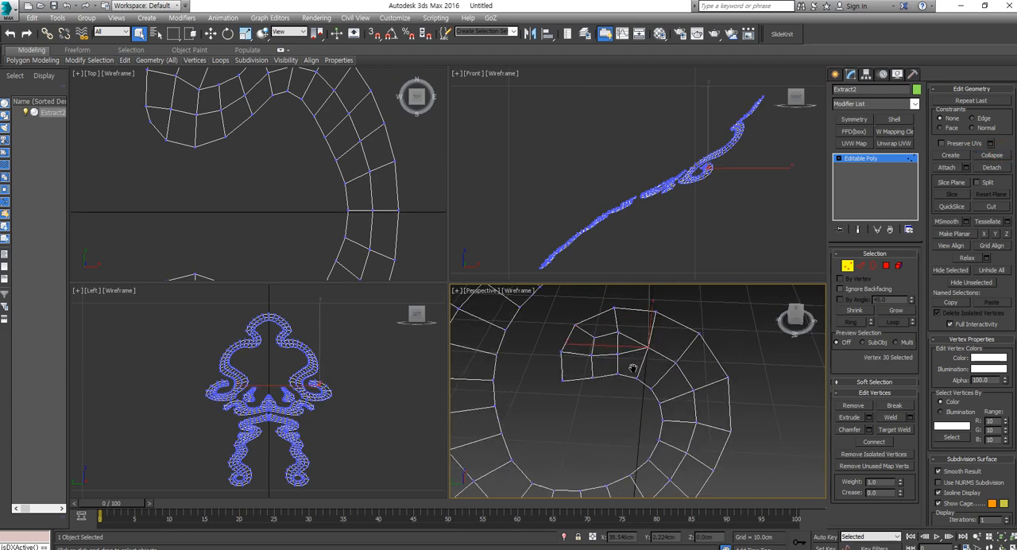
left_click_drag(633, 332, 609, 380)
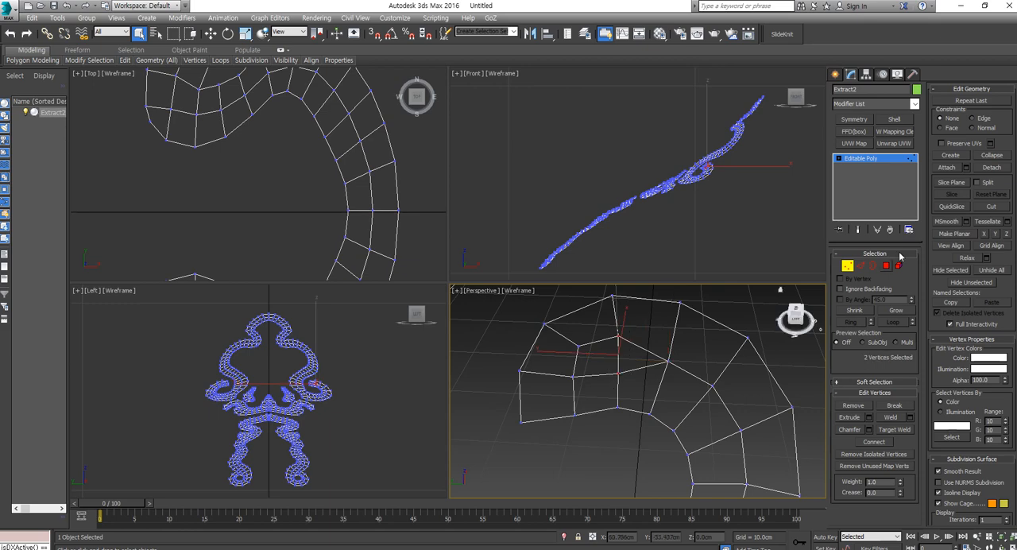
left_click(993, 161)
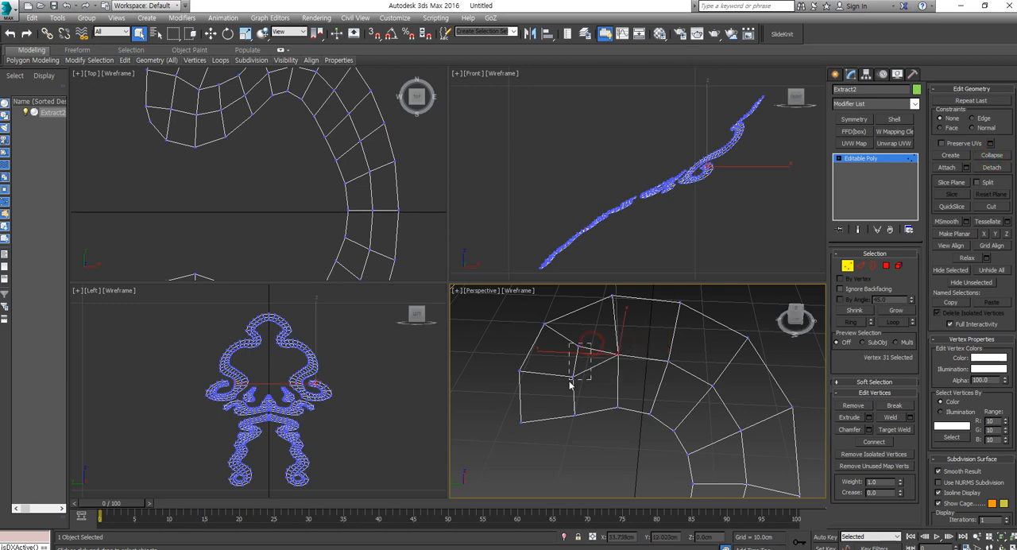
left_click(992, 157)
scroll(636, 332, "down", 4)
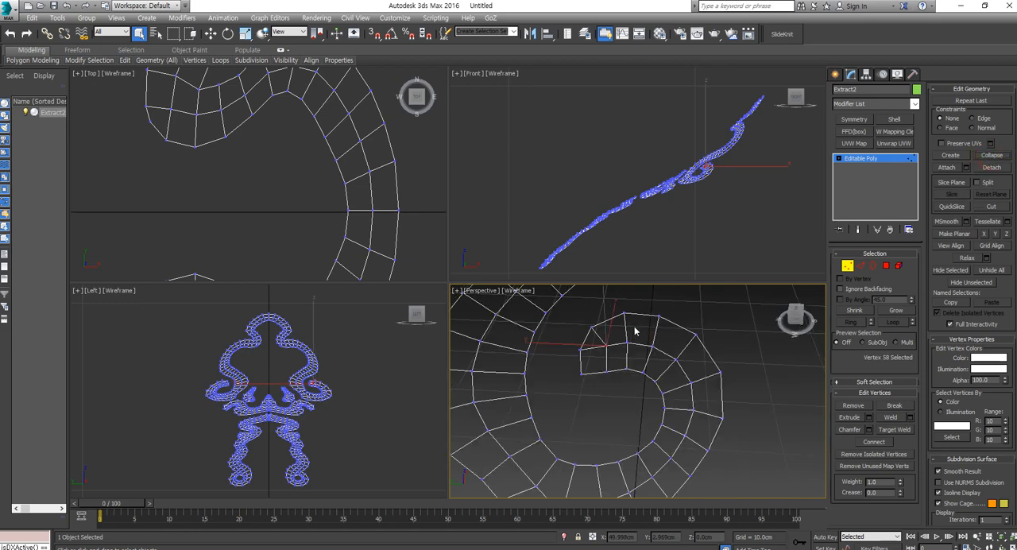
Step: Extend the middle edge loop selection around the right-hand scroll's curl up to its tip
left_click(860, 266)
scroll(579, 374, "down", 4)
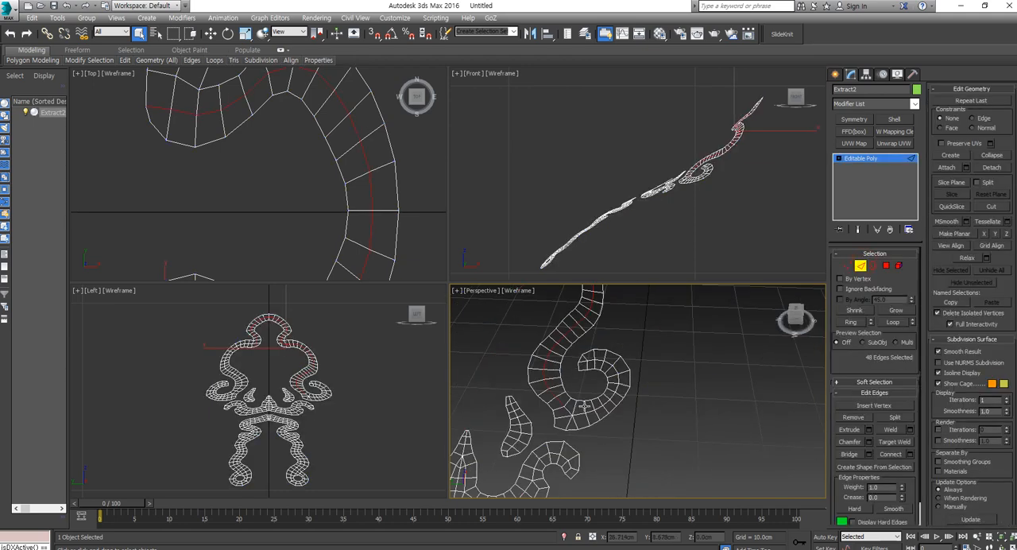
left_click(566, 411, "ctrl")
left_click(581, 414, "ctrl")
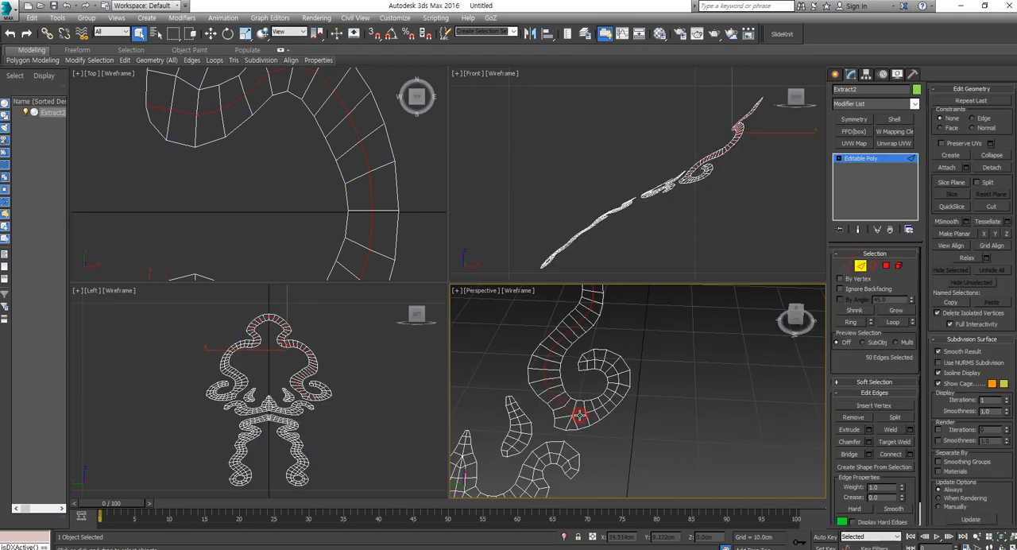
left_click(893, 322)
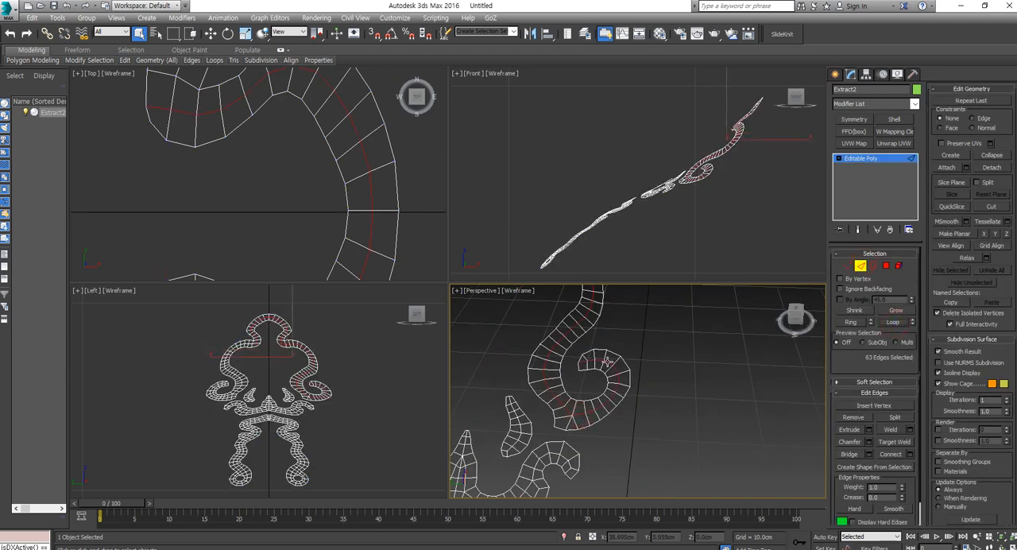
scroll(606, 362, "up", 3)
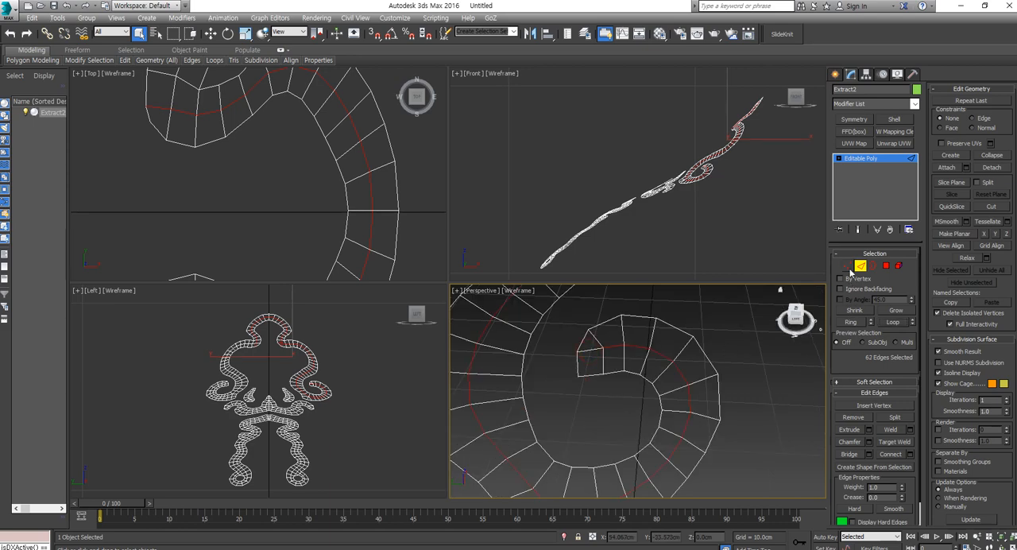
Step: Connect the middle row's last vertex to the inner corner of the curl's tip, and return to the selected middle edge loop
key("1")
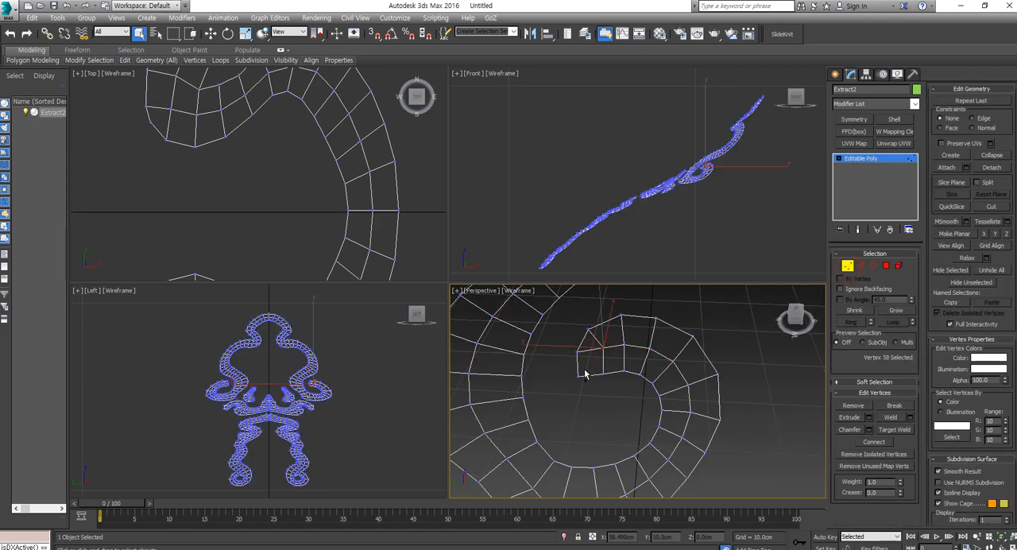
left_click(576, 375, "ctrl")
left_click(886, 443)
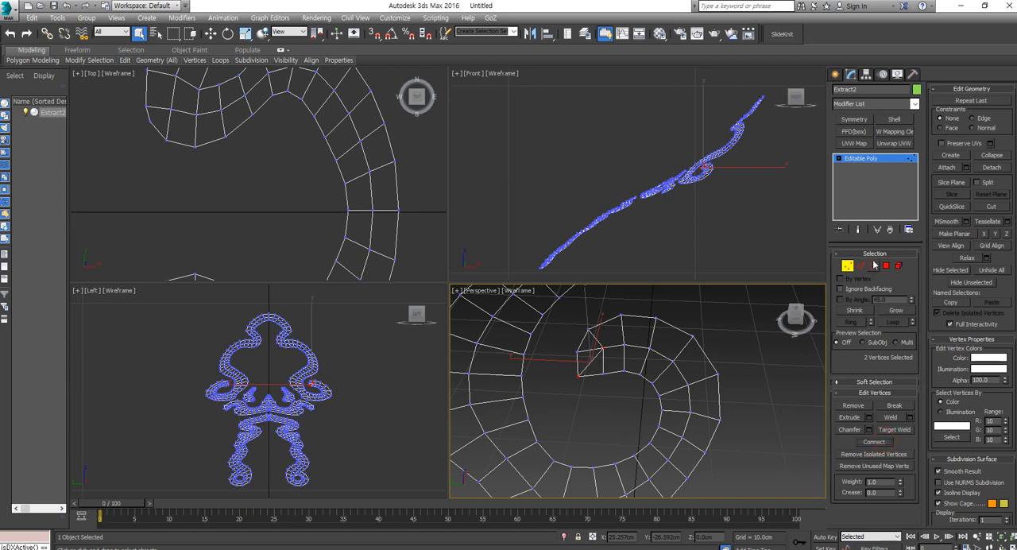
left_click(860, 266)
scroll(638, 335, "down", 5)
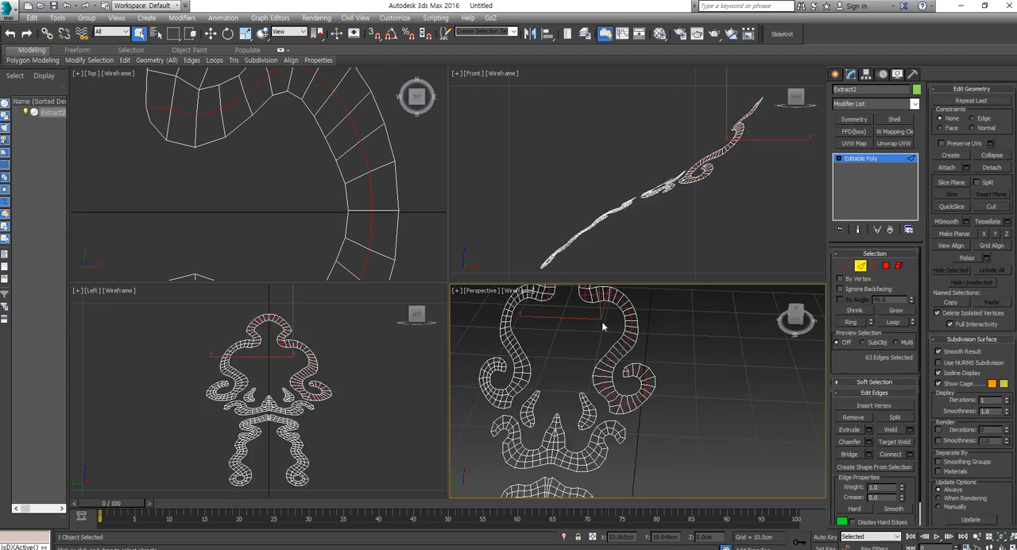
scroll(602, 326, "up", 5)
middle_click_drag(611, 434, 624, 373)
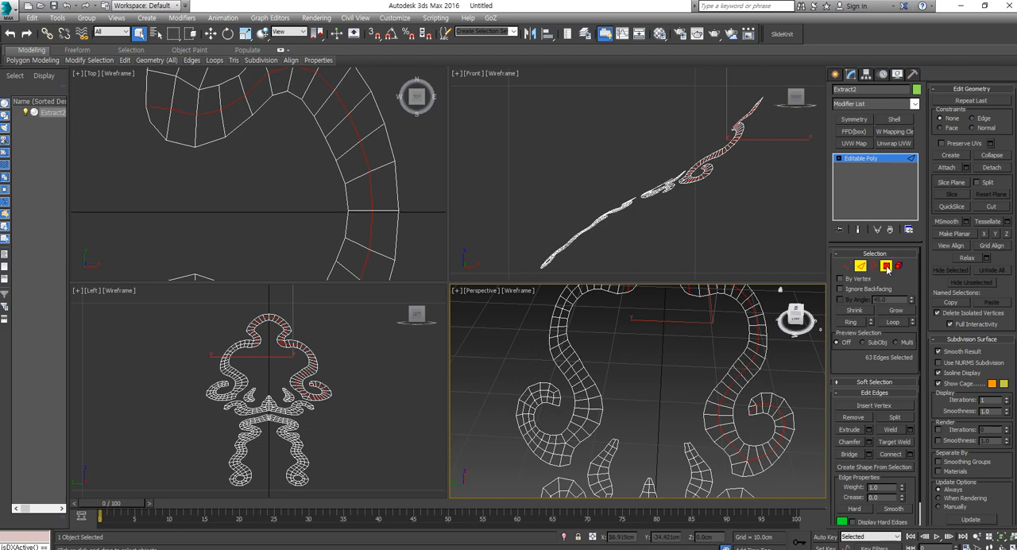
left_click(886, 266)
scroll(324, 181, "down", 5)
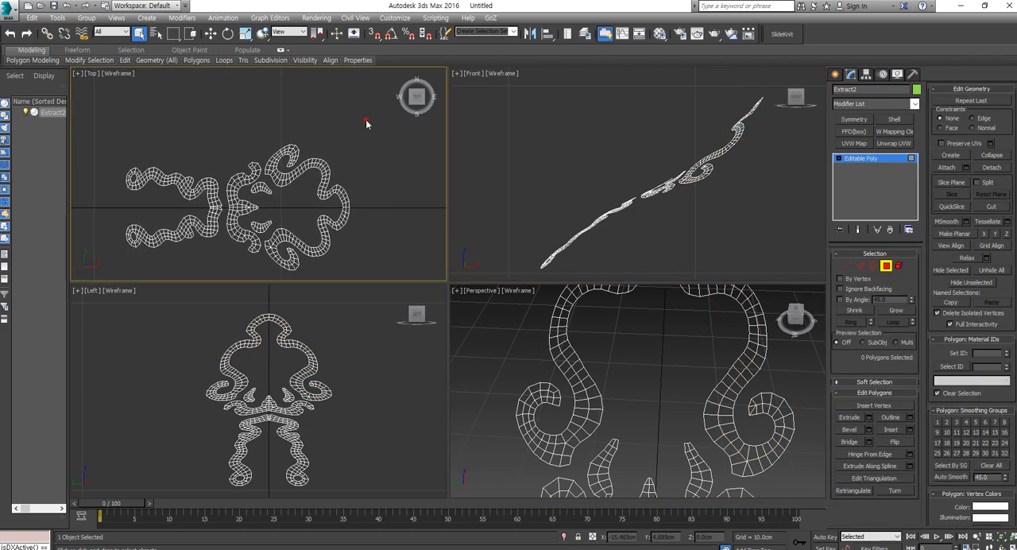
left_click_drag(365, 121, 257, 207)
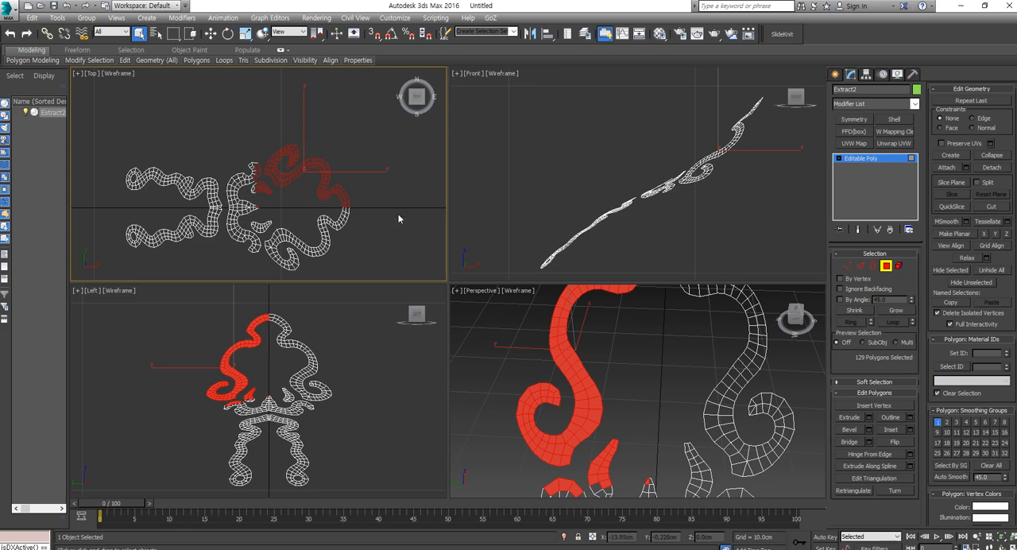
left_click(654, 329)
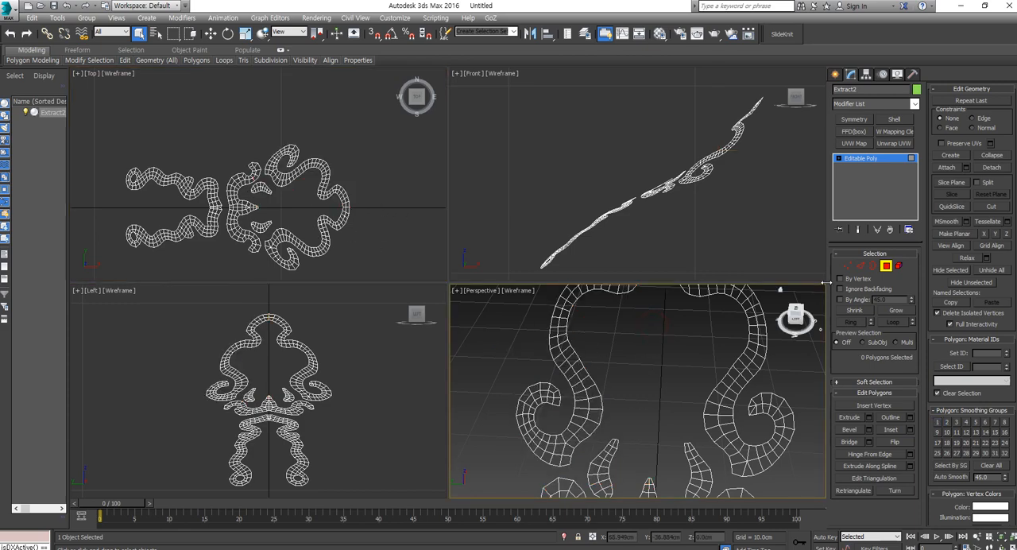
Step: Prepare the selected middle edge loop for moving, with the reference coordinate system set to Local
left_click(861, 265)
middle_click_drag(651, 373, 318, 348, "alt")
scroll(673, 347, "down", 5)
key("w")
middle_click_drag(764, 160, 706, 204)
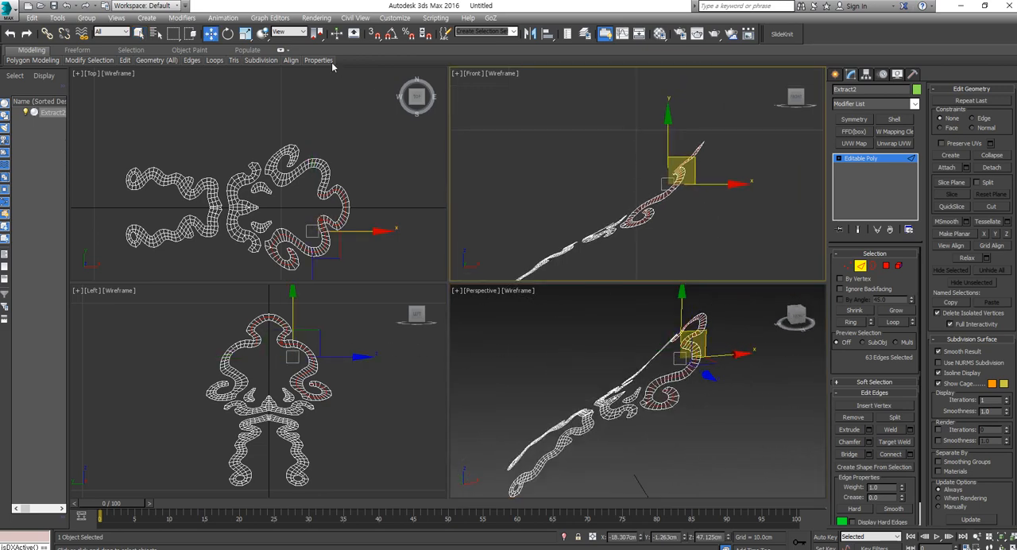
left_click(290, 31)
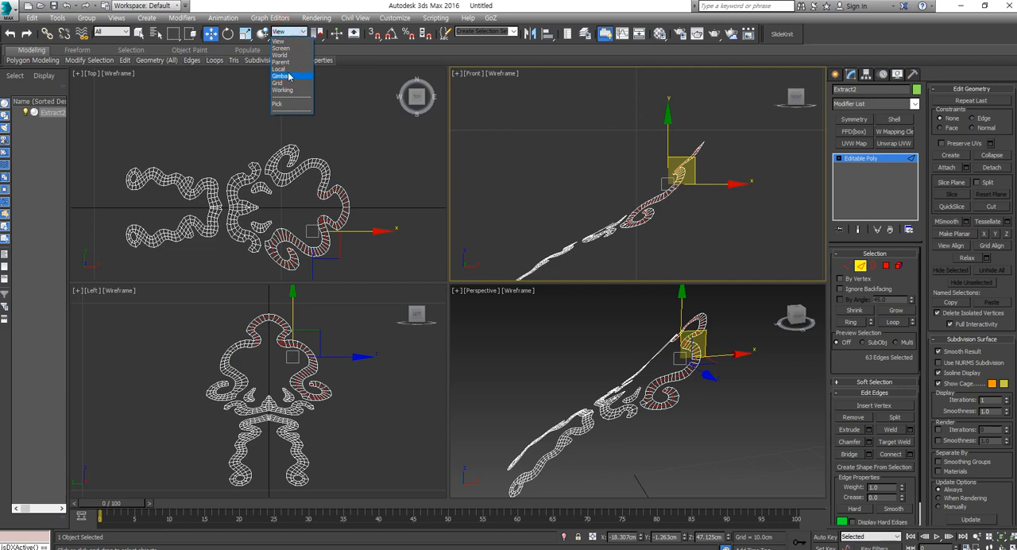
left_click(290, 69)
Step: Try to raise the whole selected middle edge loop outward along its local Z axis
scroll(624, 163, "up", 2)
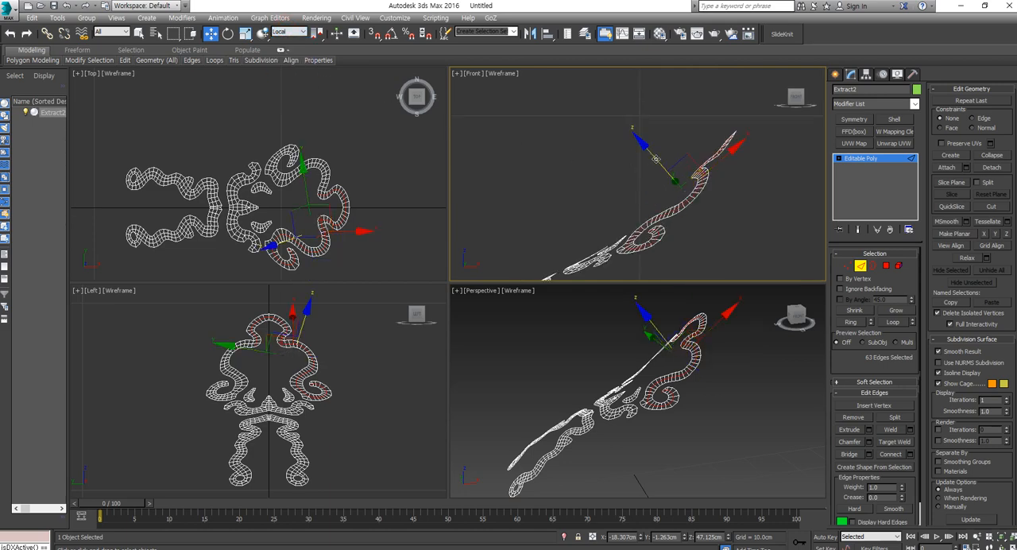
left_click_drag(656, 159, 642, 146)
middle_click_drag(763, 397, 780, 349, "alt")
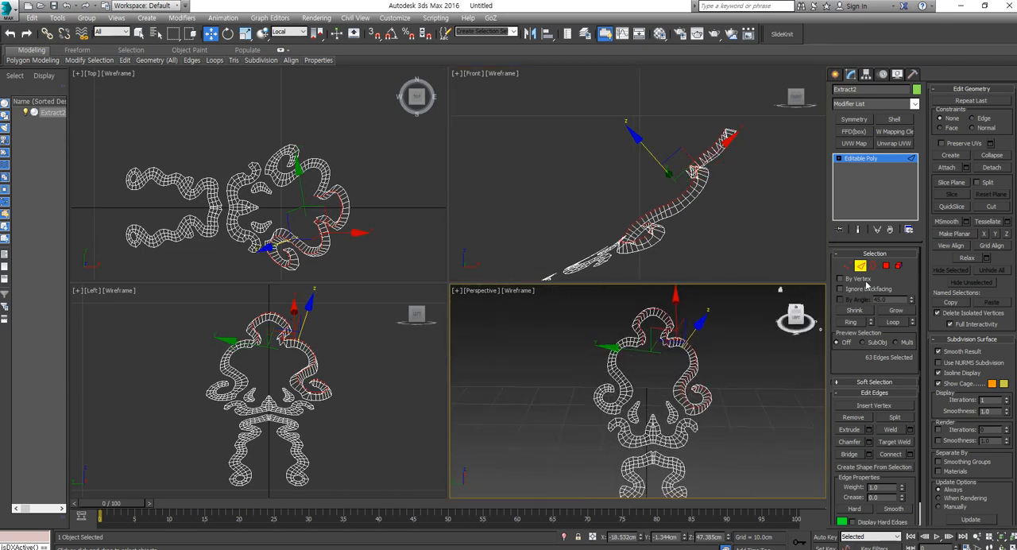
scroll(312, 227, "up", 4)
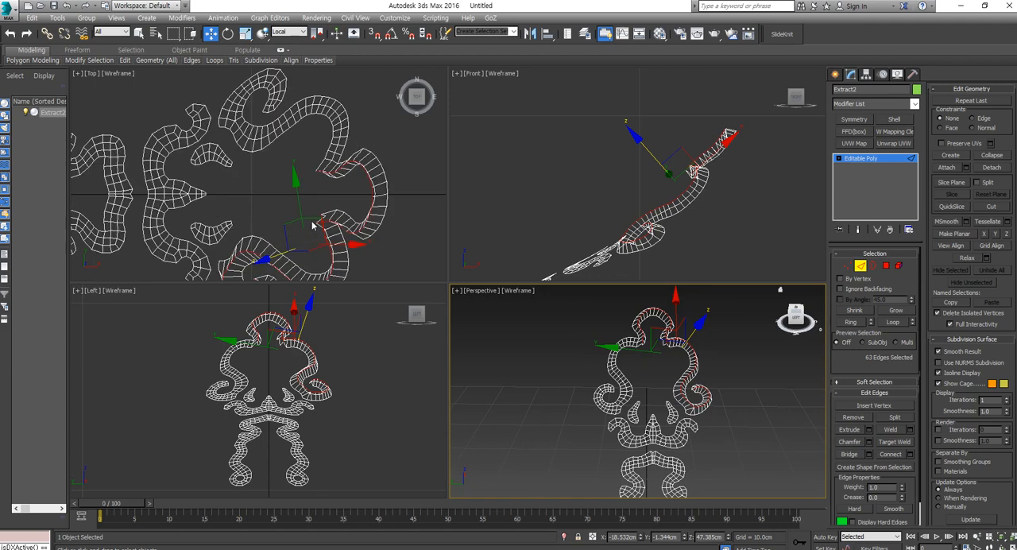
left_click(348, 216)
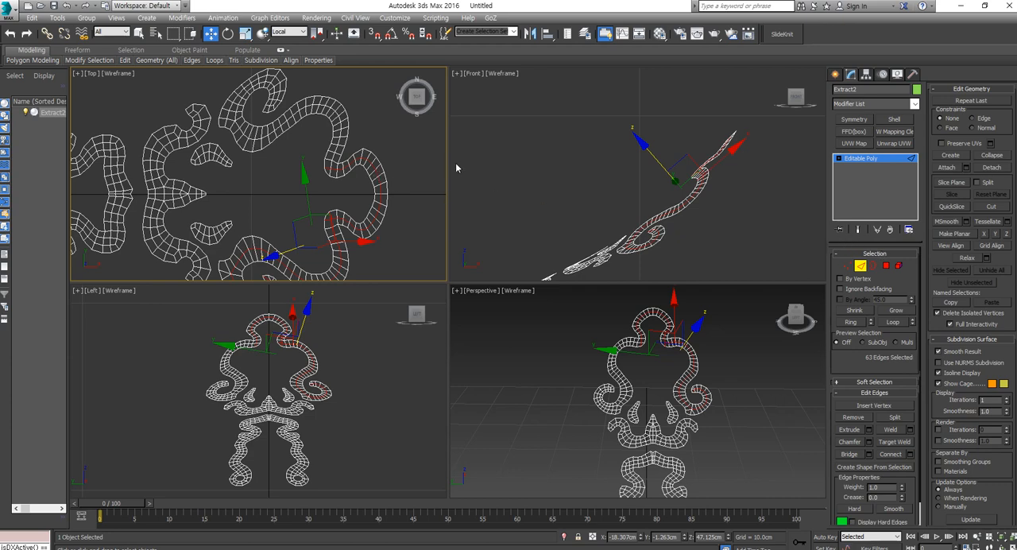
Step: Deselect the loop's edges beyond the center line on the top arch and try raising the rest along local Z
left_click_drag(398, 142, 319, 191, "alt")
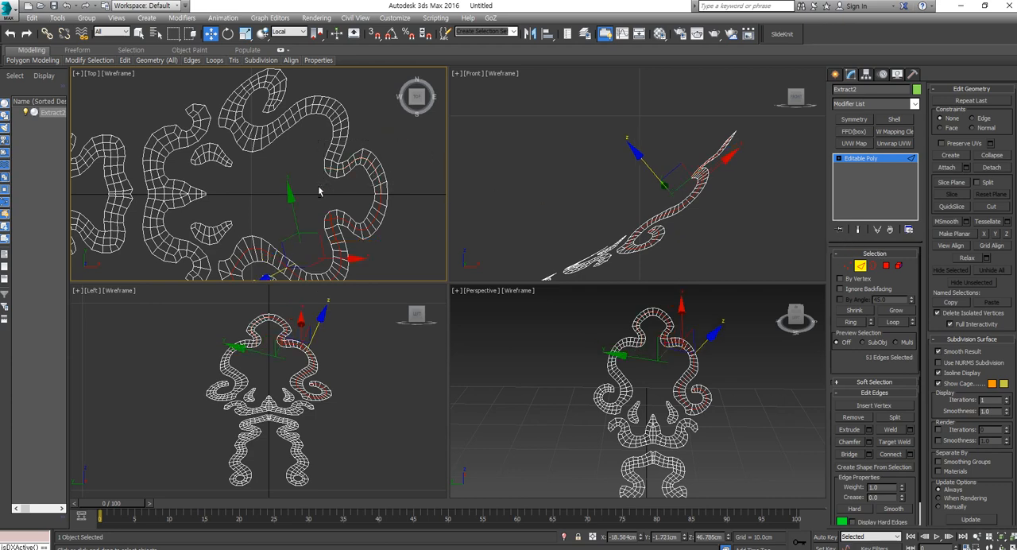
middle_click_drag(583, 327, 569, 323, "alt")
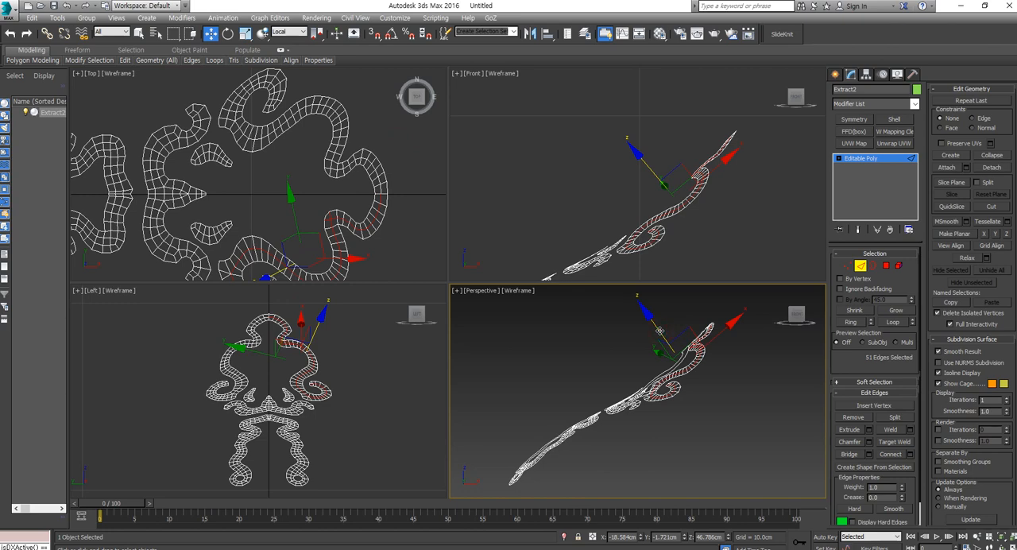
left_click_drag(659, 331, 653, 325)
scroll(343, 256, "up", 3)
middle_click_drag(343, 256, 371, 223)
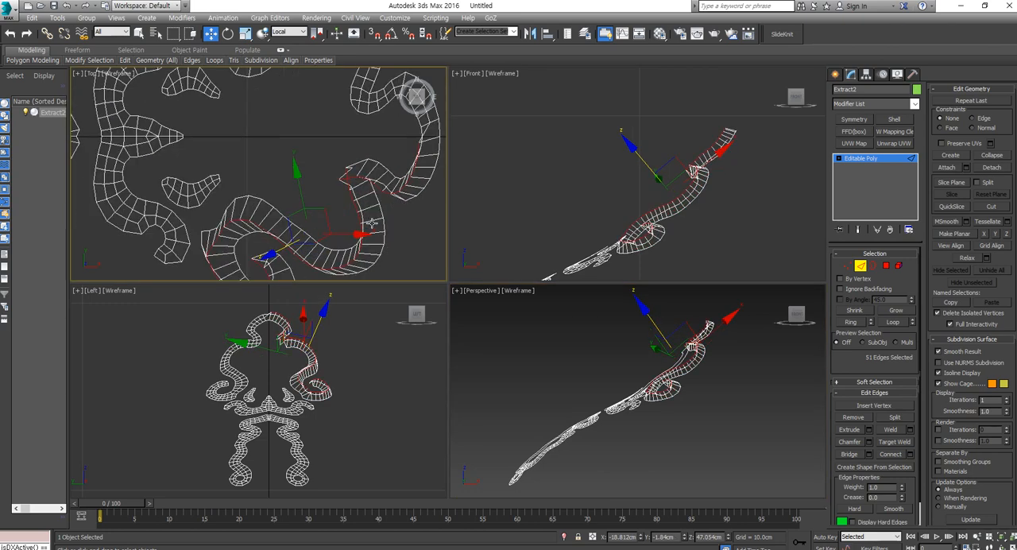
middle_click_drag(641, 344, 730, 365, "alt")
scroll(730, 348, "up", 3)
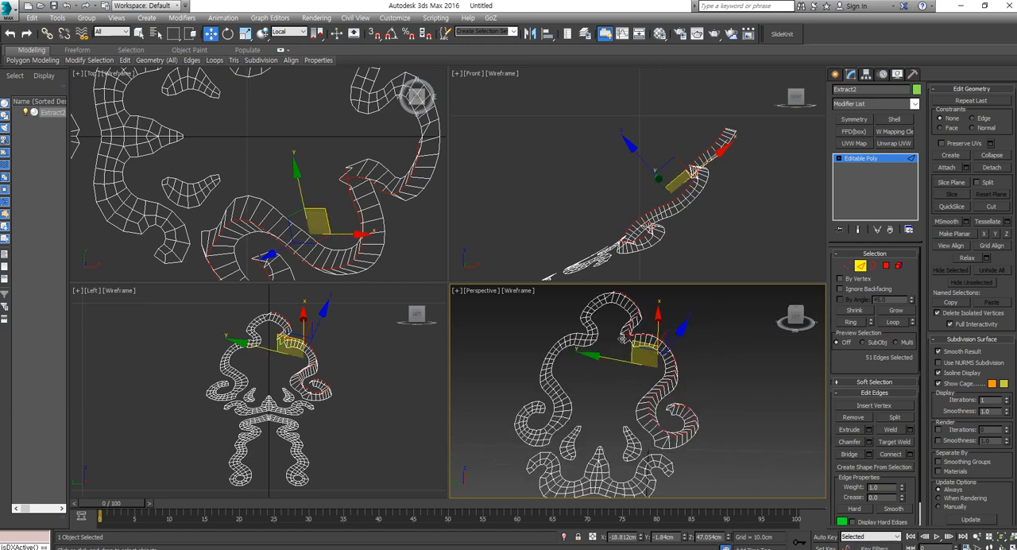
middle_click_drag(632, 355, 664, 383, "alt")
scroll(635, 360, "up", 4)
Step: Deselect the stray crosswise edges at the scroll's inner neck bend and raise the remaining middle loop along local Z
double_click(663, 382)
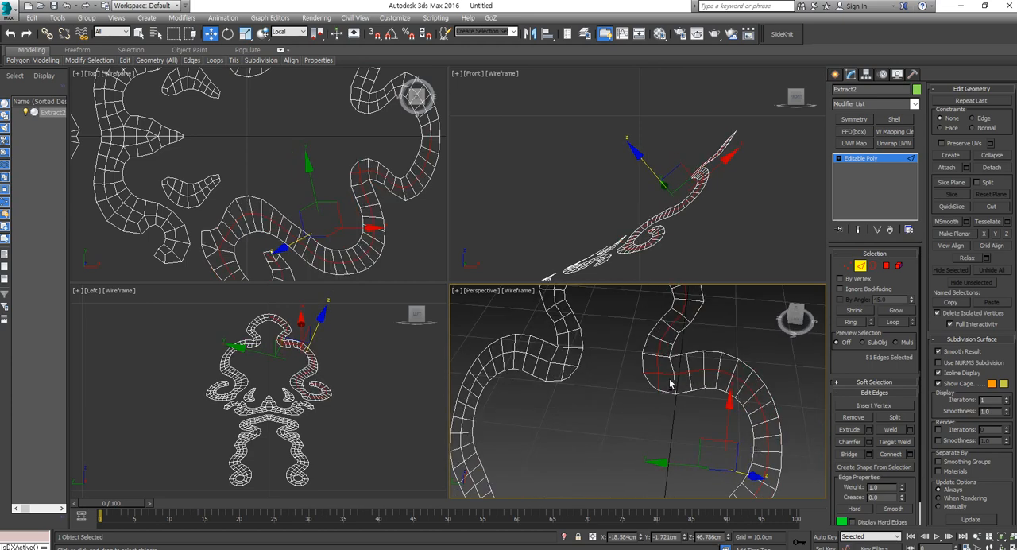
right_click(672, 233)
left_click_drag(645, 165, 639, 158)
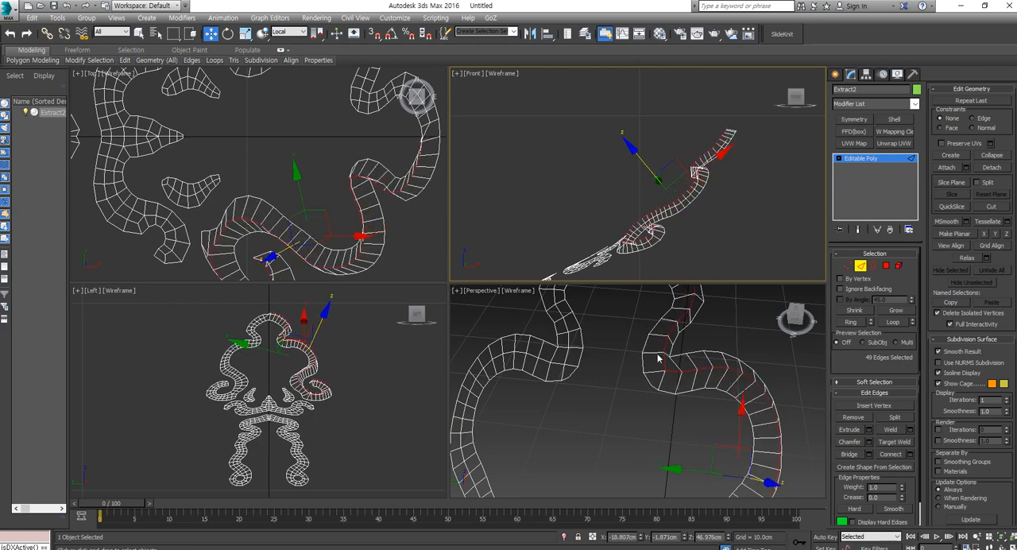
Step: Clear the edge selection and show the Perspective view shaded with edged faces to inspect the raised ridge
scroll(677, 374, "down", 5)
middle_click_drag(680, 378, 675, 344, "alt")
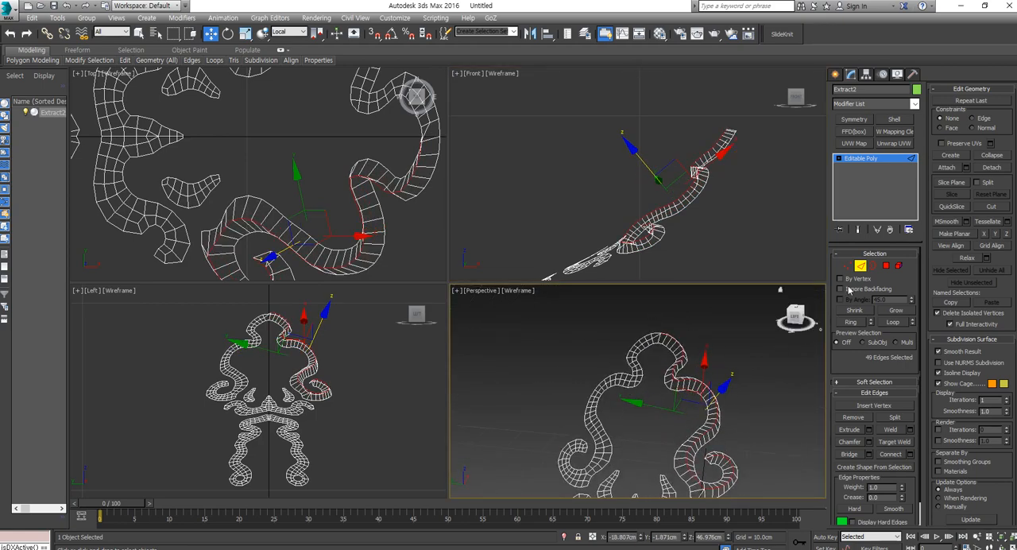
left_click(871, 265)
left_click(796, 406)
scroll(771, 410, "up", 2)
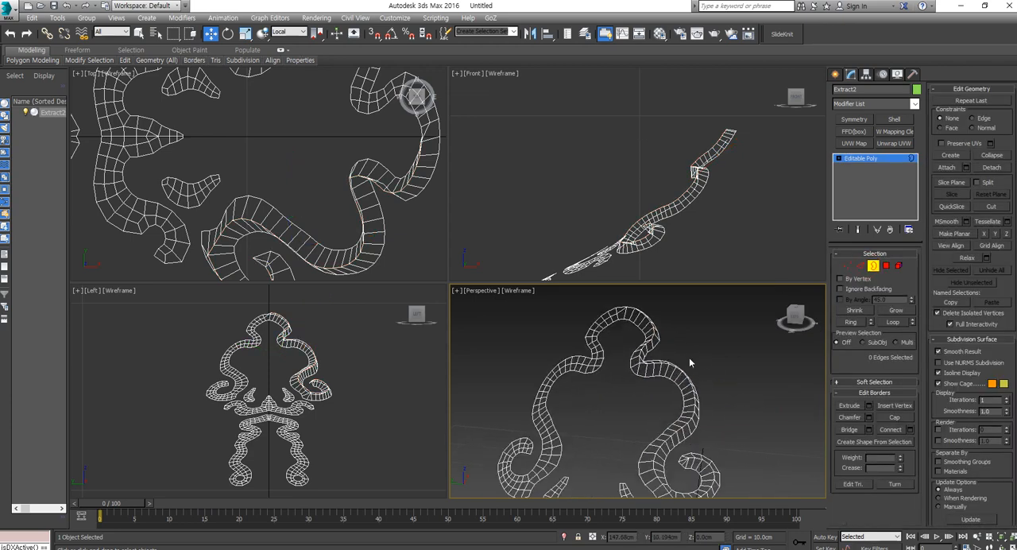
key("F3")
key("F4")
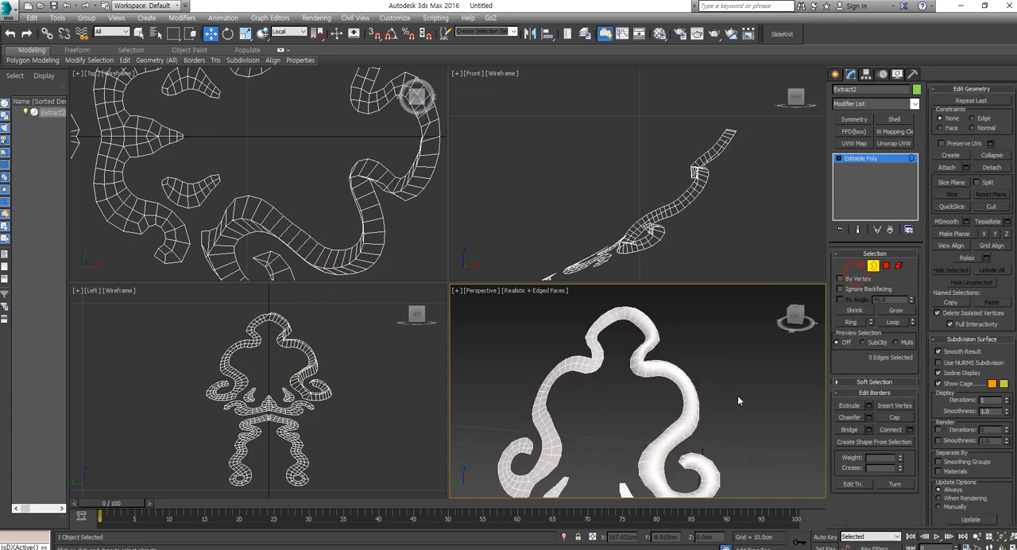
scroll(665, 373, "up", 2)
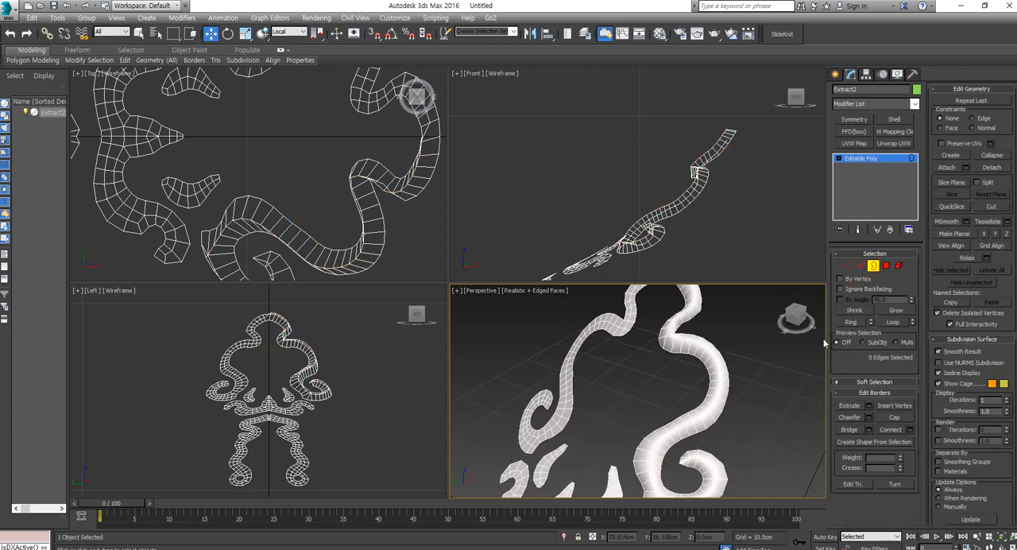
Step: Select the polygon strip along one side of the ridge, from the curl through the neck bend and over the top arch
left_click(886, 265)
left_click(698, 422)
left_click(695, 423)
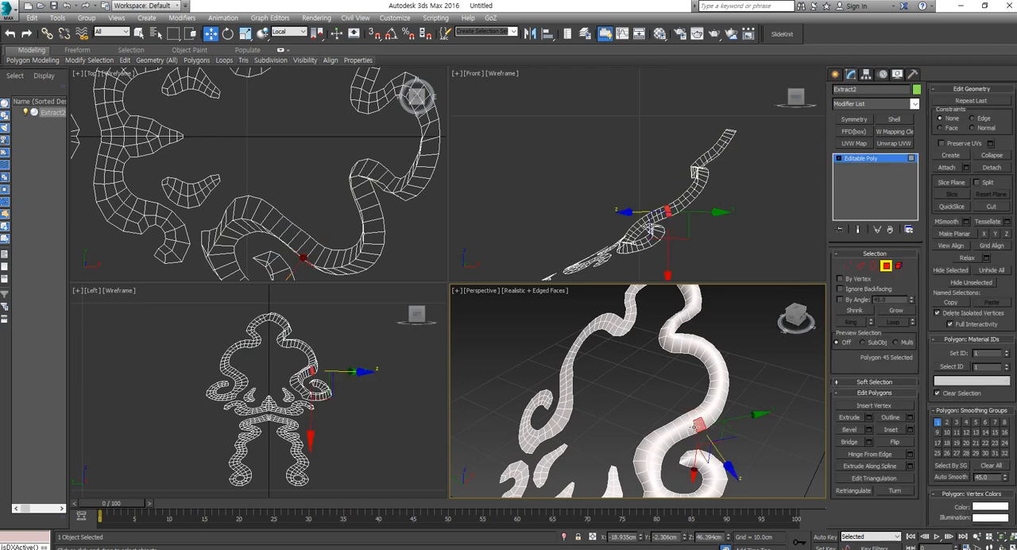
left_click(685, 429, "shift")
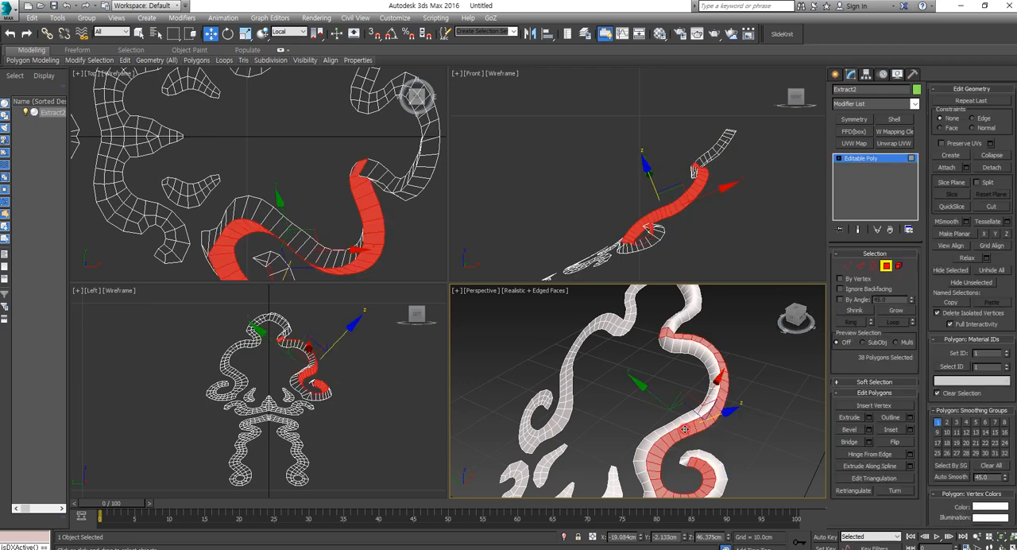
left_click(663, 328, "alt")
middle_click_drag(662, 328, 663, 409, "alt")
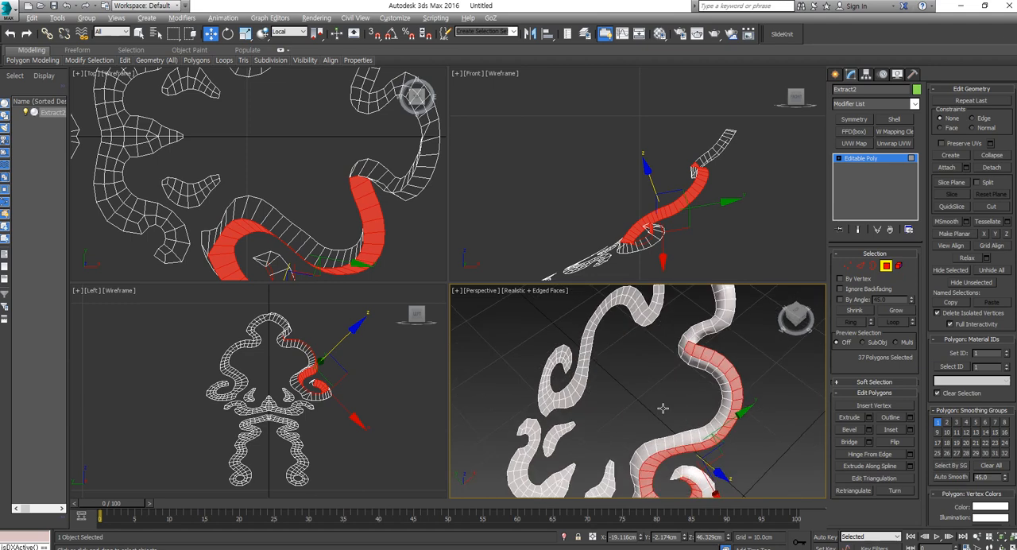
left_click(700, 347, "ctrl")
left_click(702, 333, "shift")
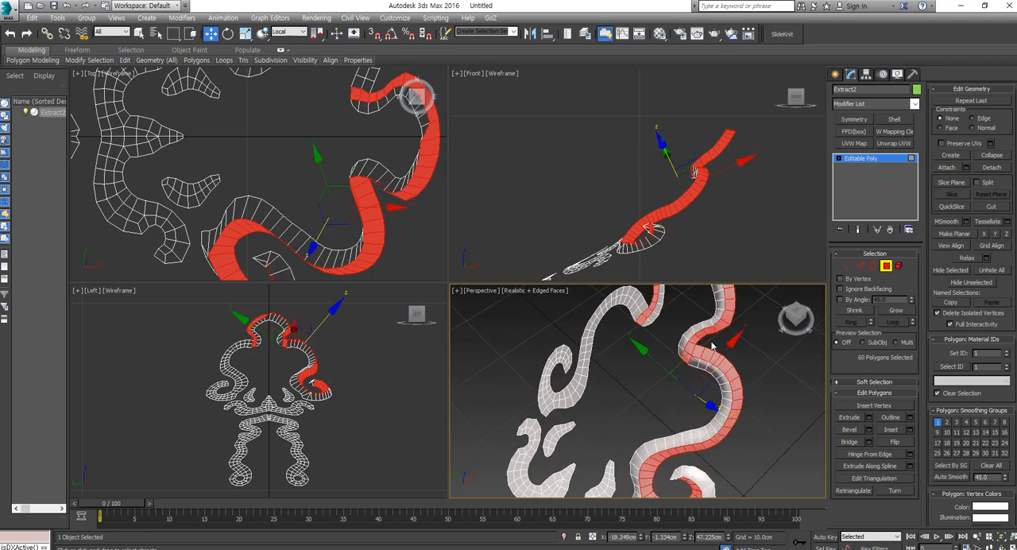
Step: Assign material ID 55 to the selected polygon strip
scroll(678, 382, "down", 3)
middle_click_drag(678, 386, 684, 439, "alt")
scroll(690, 419, "up", 3)
left_click(668, 415, "ctrl")
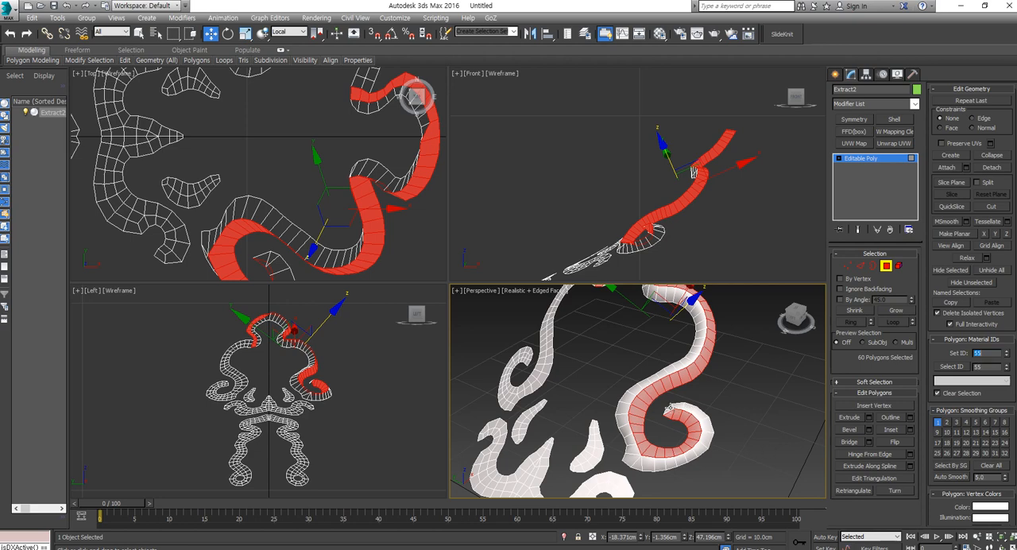
Step: Leave polygon editing, send the ornament back to ZBrush with GoZ, and view it on the shoulder armor
left_click(886, 266)
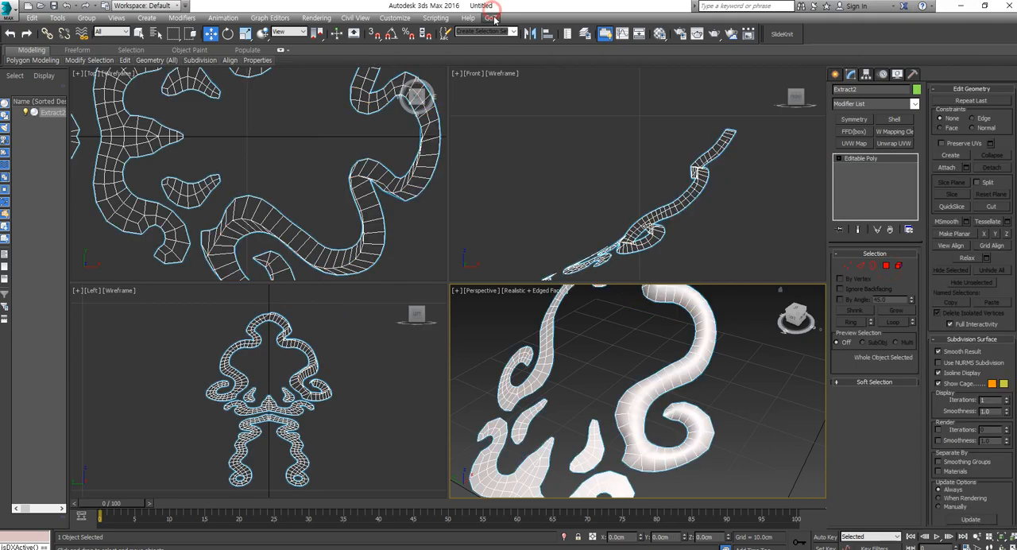
left_click(490, 17)
left_click(518, 30)
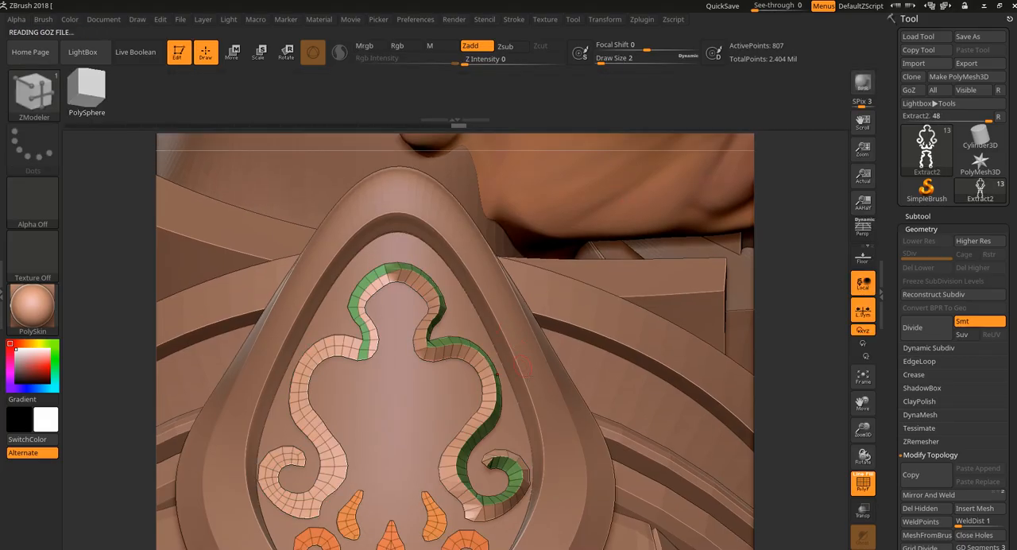
left_click_drag(793, 468, 719, 464)
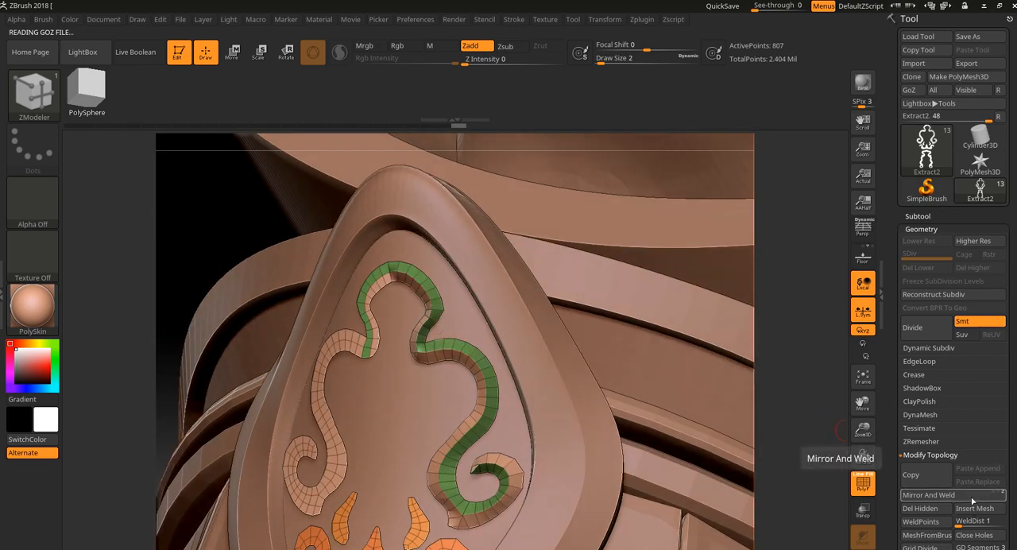
Step: Try Mirror And Weld on the scroll ornament with local symmetry off, inspect it from several angles, and undo it
left_click(862, 310)
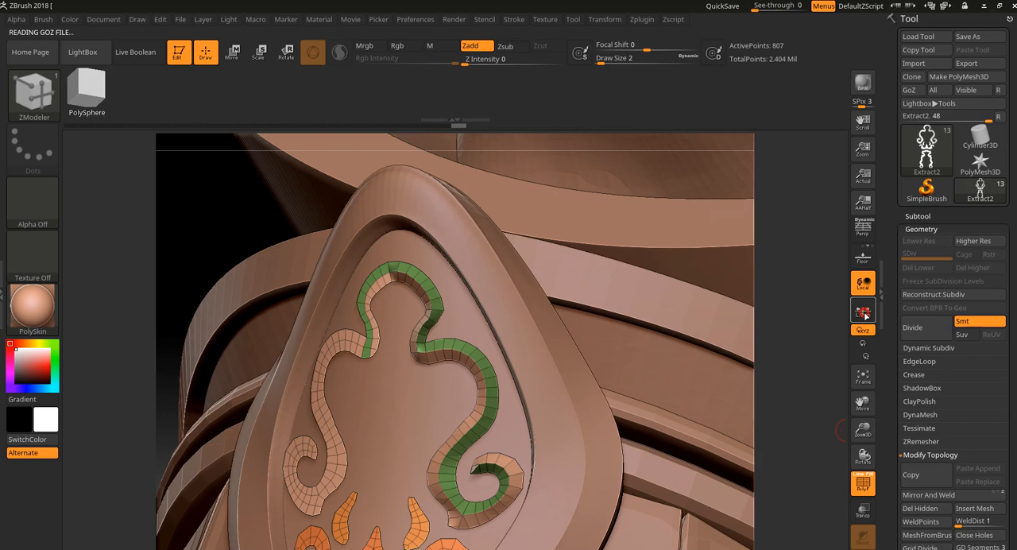
left_click(940, 493)
mouse_move(821, 422)
left_mouse_down("shift")
mouse_move(789, 415)
mouse_move(808, 399)
mouse_move(817, 435)
left_mouse_up("shift")
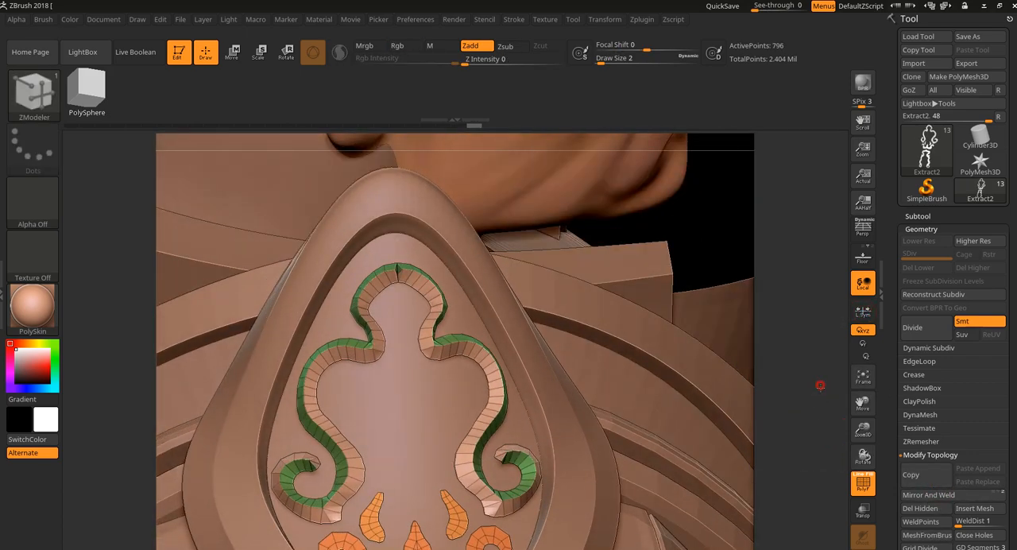
mouse_move(819, 385)
left_mouse_down("alt")
mouse_move(813, 438)
mouse_move(781, 397)
mouse_move(774, 357)
left_mouse_up("alt")
left_click_drag(717, 273, 716, 256, "alt")
left_click_drag(728, 352, 704, 362)
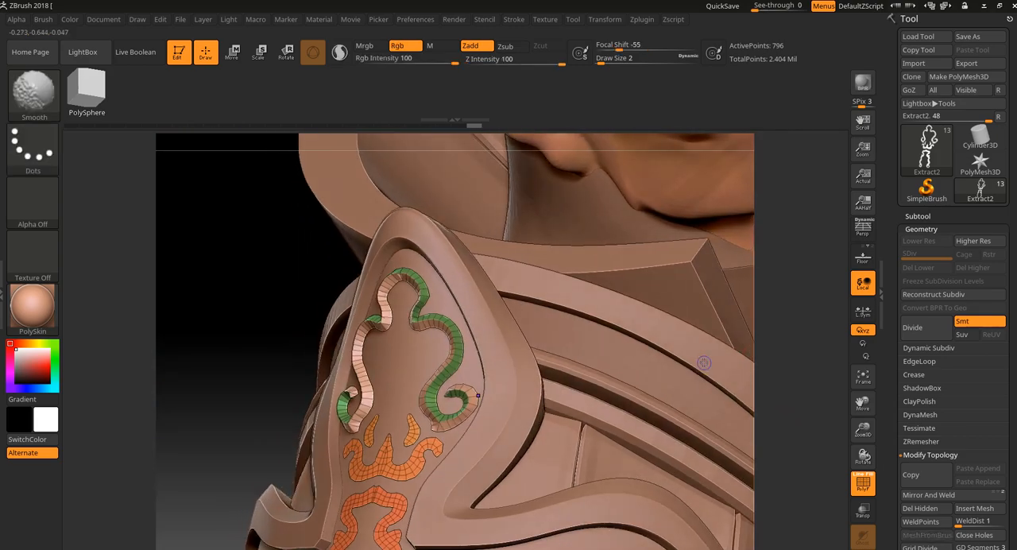
key("shift+f")
left_click_drag(799, 368, 838, 387)
key("ctrl+z")
Step: Turn local symmetry on, mirror and weld the scroll ornament, and inspect both halves on the shoulder armor
left_click(863, 312)
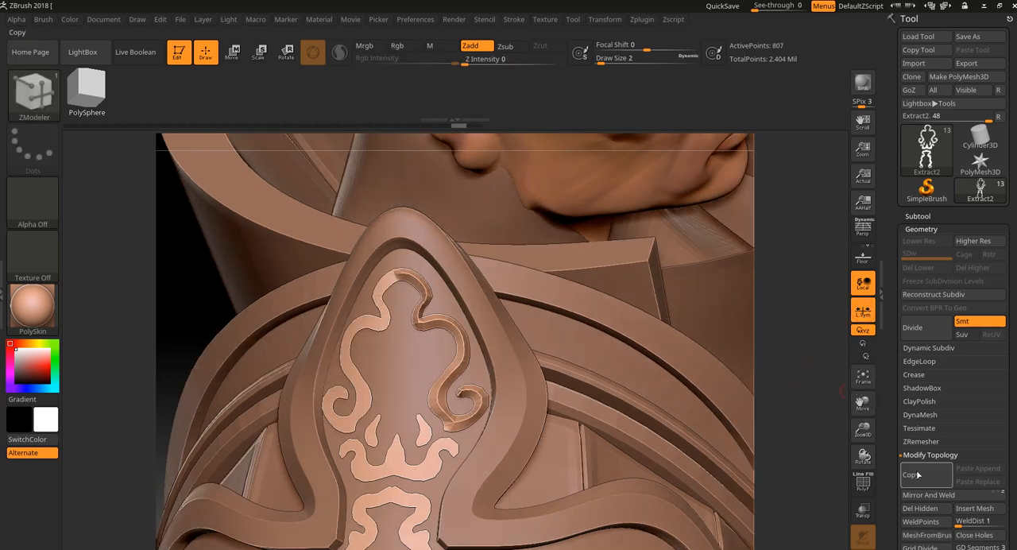
left_click(927, 494)
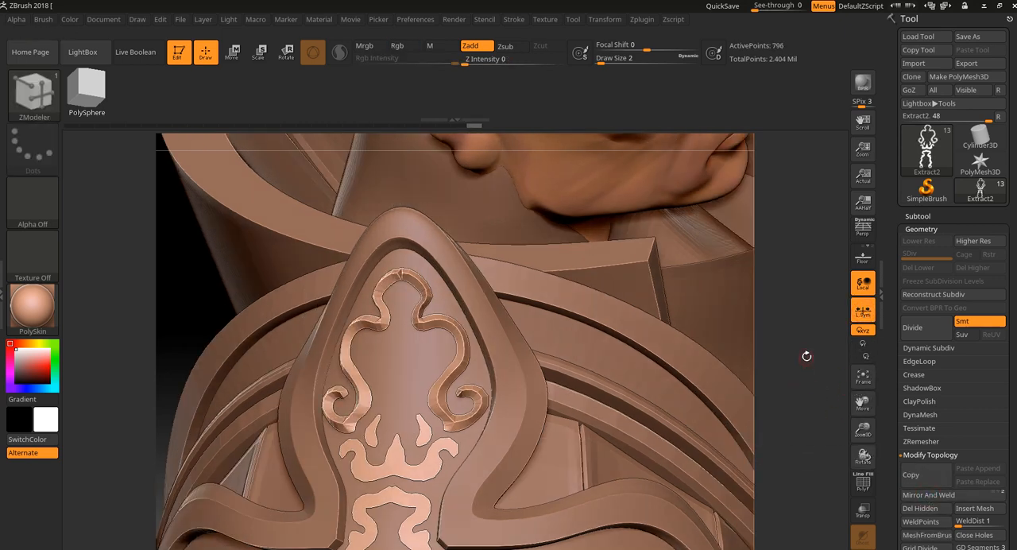
mouse_move(806, 357)
left_mouse_down()
mouse_move(807, 290)
mouse_move(795, 376)
left_mouse_up()
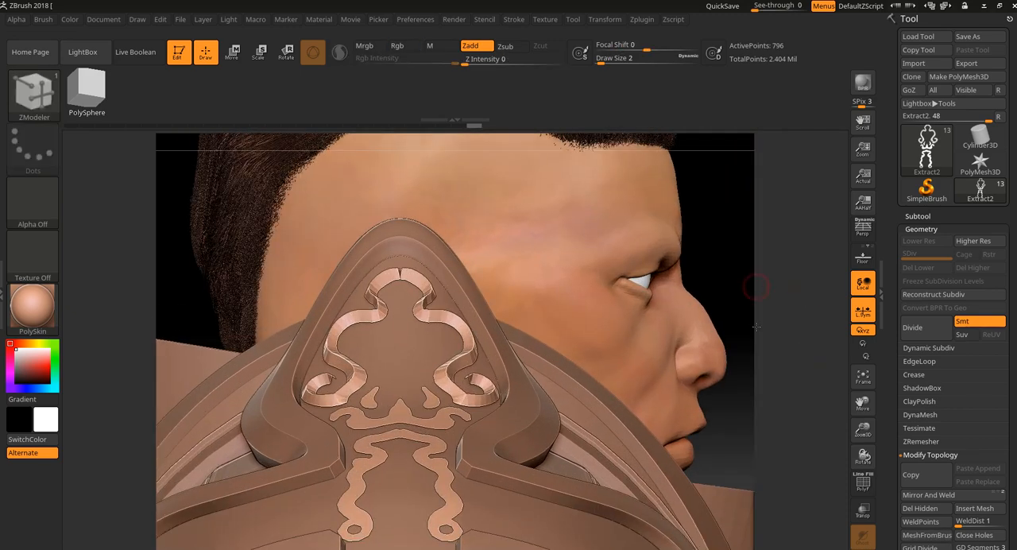
left_click_drag(746, 232, 749, 278)
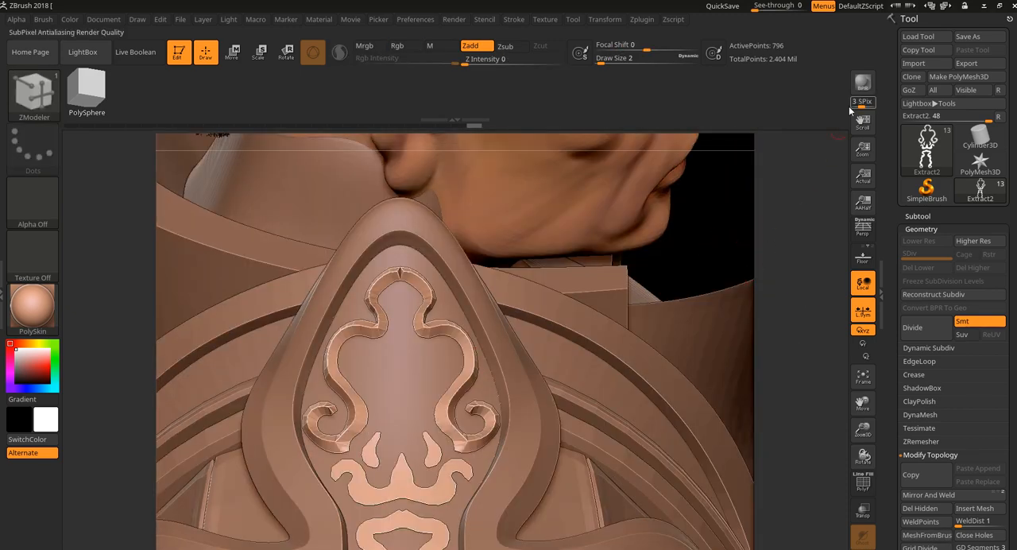
Step: Send the mirrored ornament to 3ds Max with GoZ and switch its mesh to polygon editing
left_click(908, 90)
left_click(623, 389)
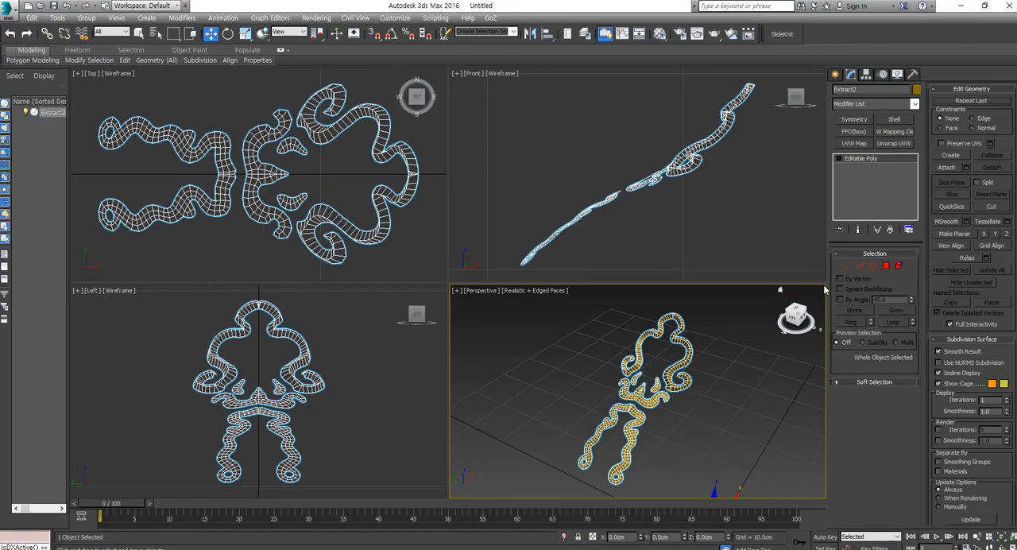
left_click(898, 266)
left_click(886, 265)
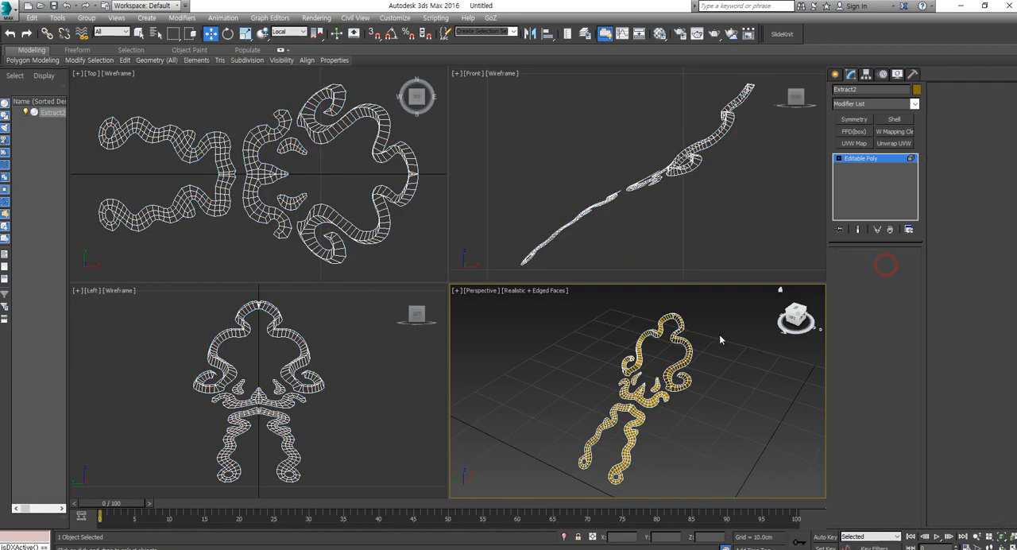
Step: Select the four polygons around the notch at the top centre of the arch and delete them
scroll(683, 345, "up", 10)
scroll(682, 352, "up", 2)
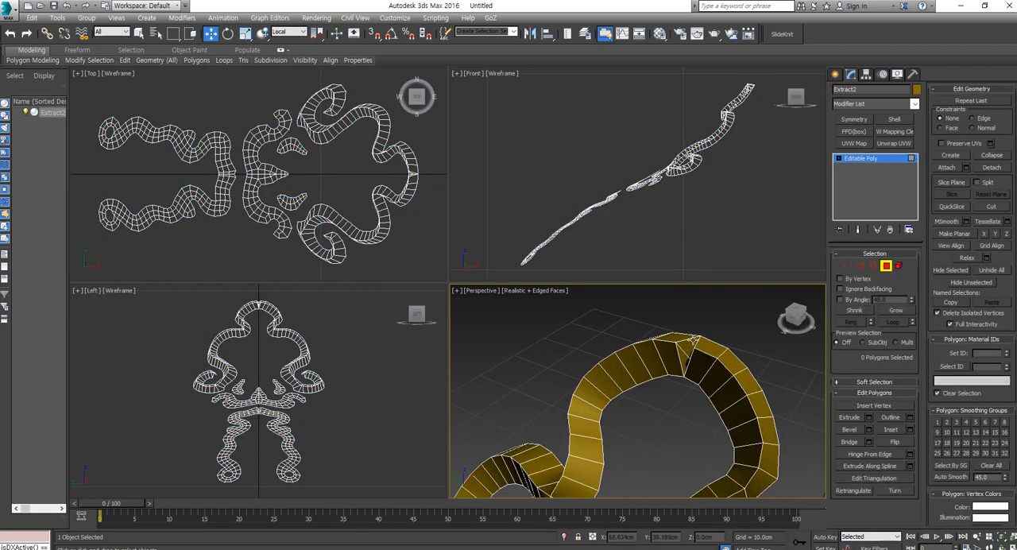
left_click(693, 340)
left_click(681, 356, "ctrl")
middle_click_drag(681, 356, 606, 369, "alt")
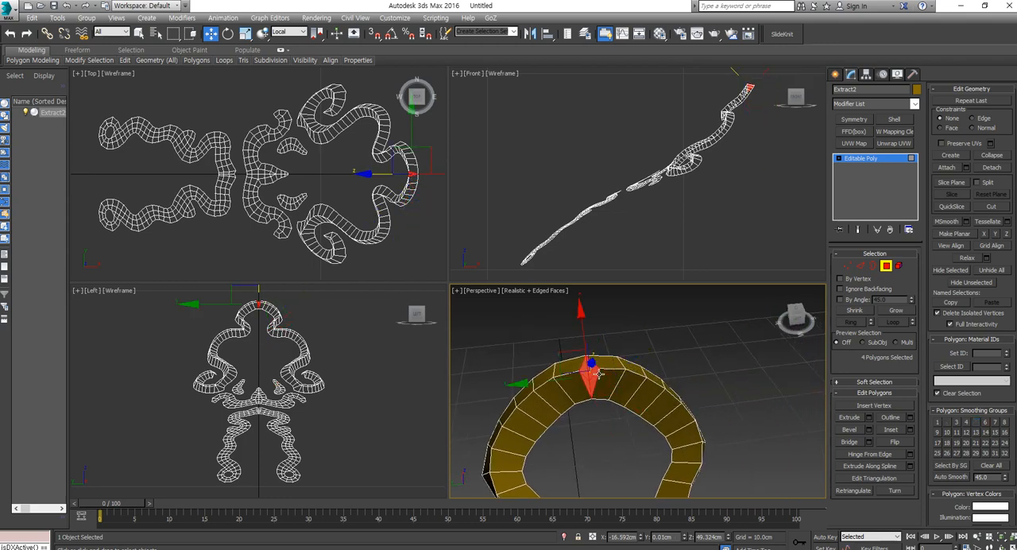
key("Delete")
Step: Collapse the facing vertices to close the gap at the top centre of the arch
left_click(847, 265)
key("ctrl+a")
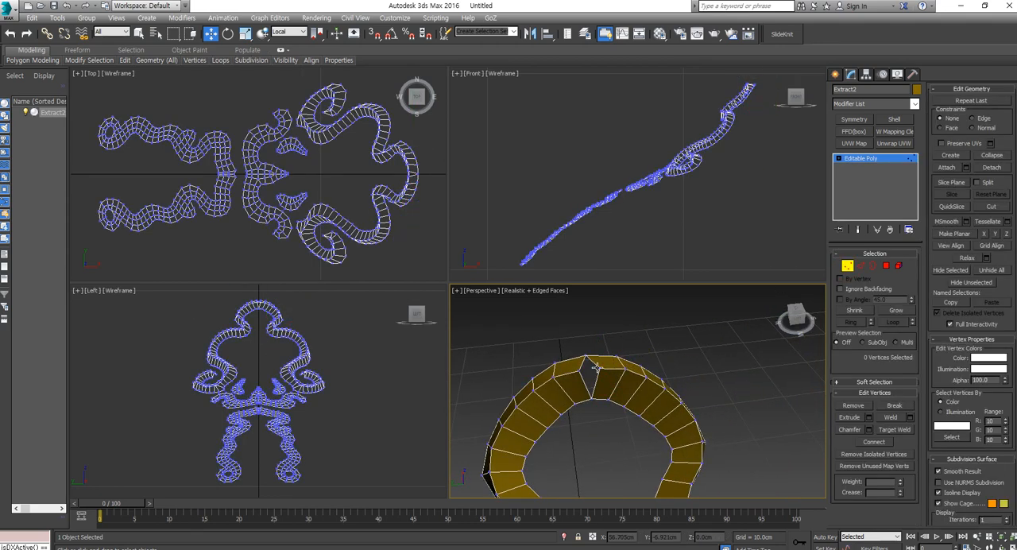
left_click(580, 370, "ctrl")
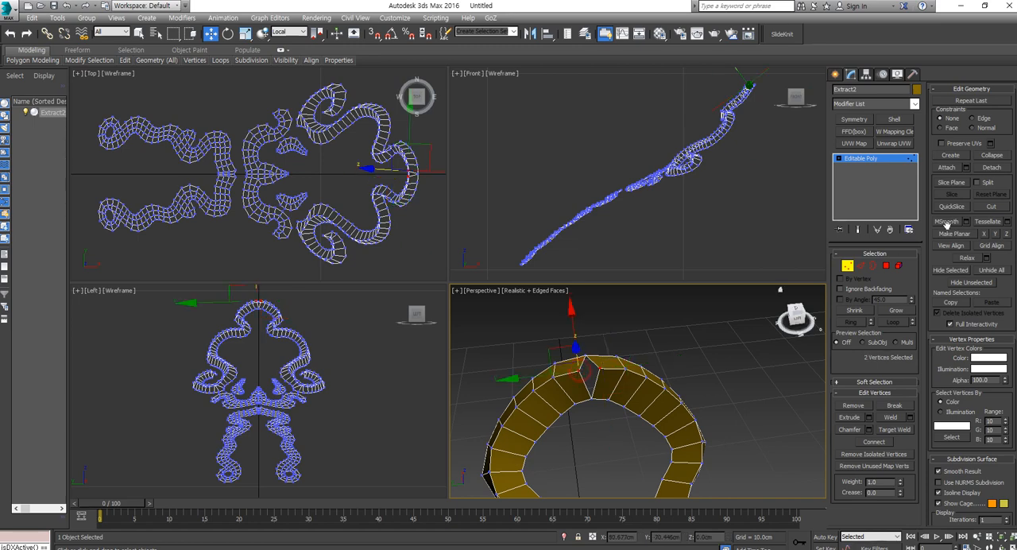
left_click(992, 157)
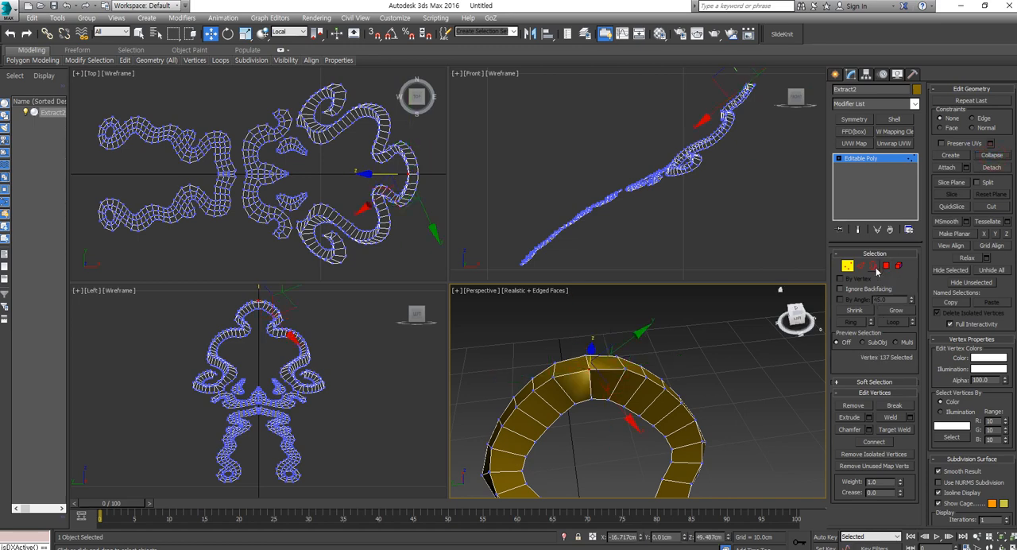
Step: Select the open border around the raised scroll and extend it about 0.29 cm along negative local Z as side walls
left_click(874, 267)
left_click(634, 363)
mouse_move(634, 363)
middle_mouse_down("alt")
mouse_move(638, 399)
mouse_move(699, 431)
mouse_move(607, 331)
mouse_move(622, 375)
middle_mouse_up("alt")
scroll(607, 331, "up", 3)
scroll(623, 376, "down", 5)
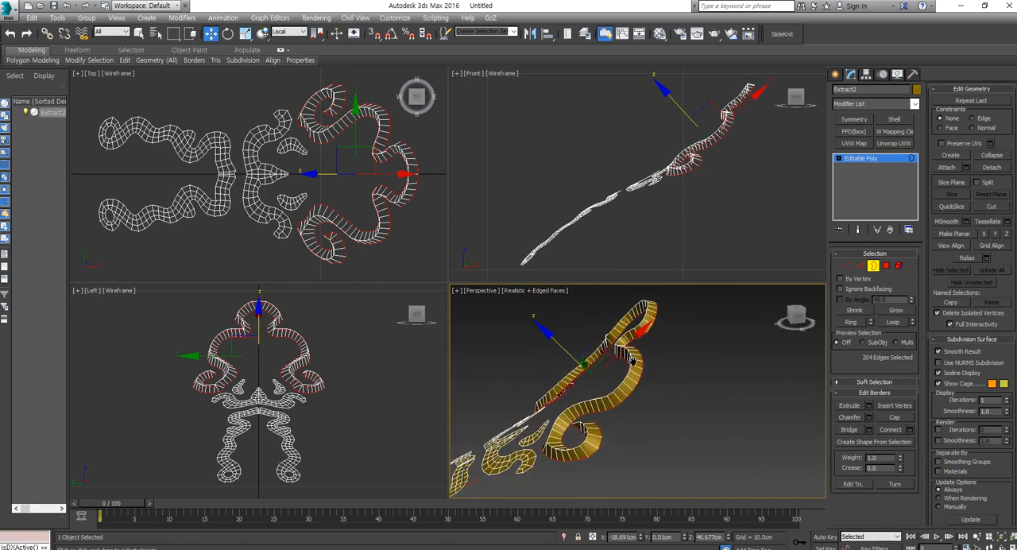
left_click_drag(560, 347, 565, 353, "shift")
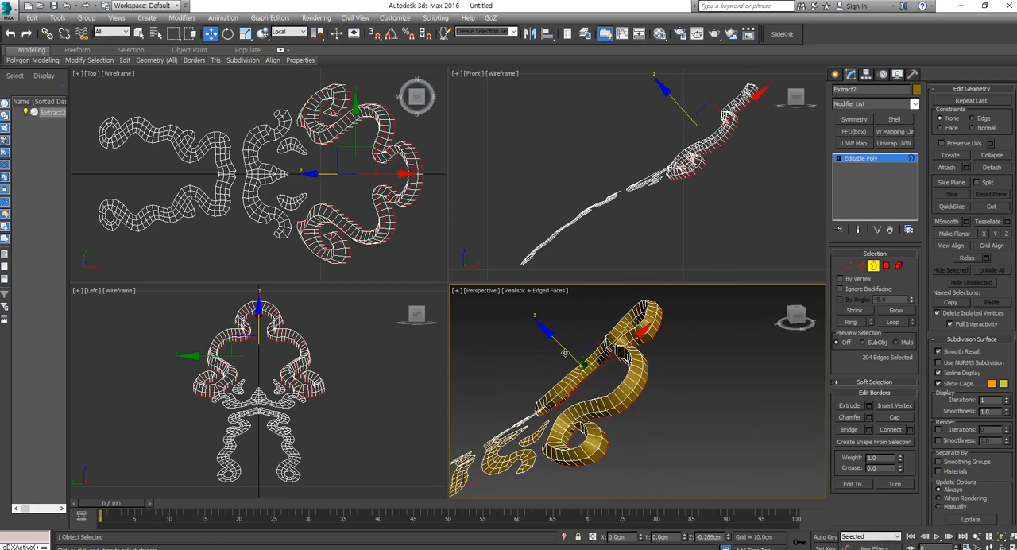
Step: Select the entire strip of new side-wall polygons around the scroll and assign it material ID 77
left_click(886, 266)
left_click(633, 399)
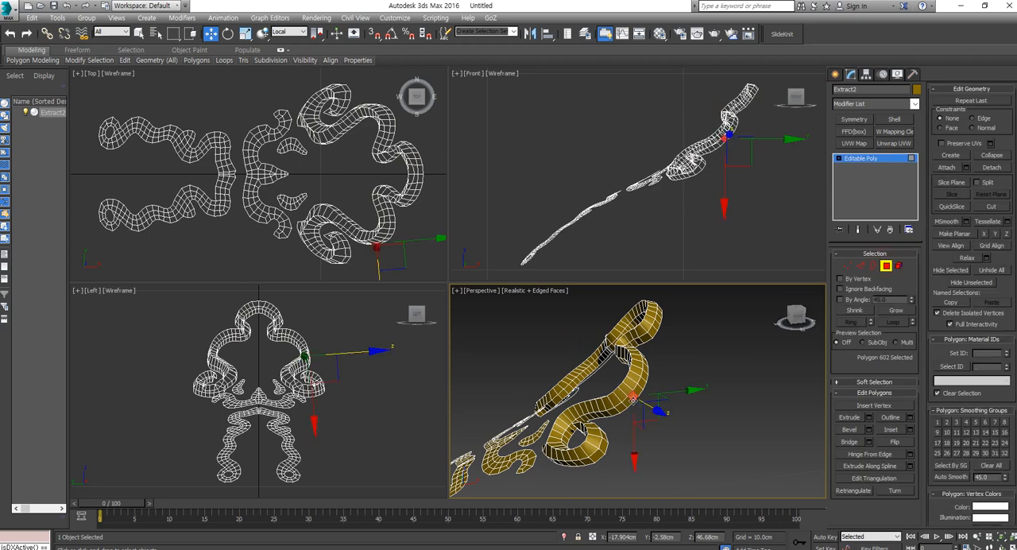
left_click(630, 404, "shift")
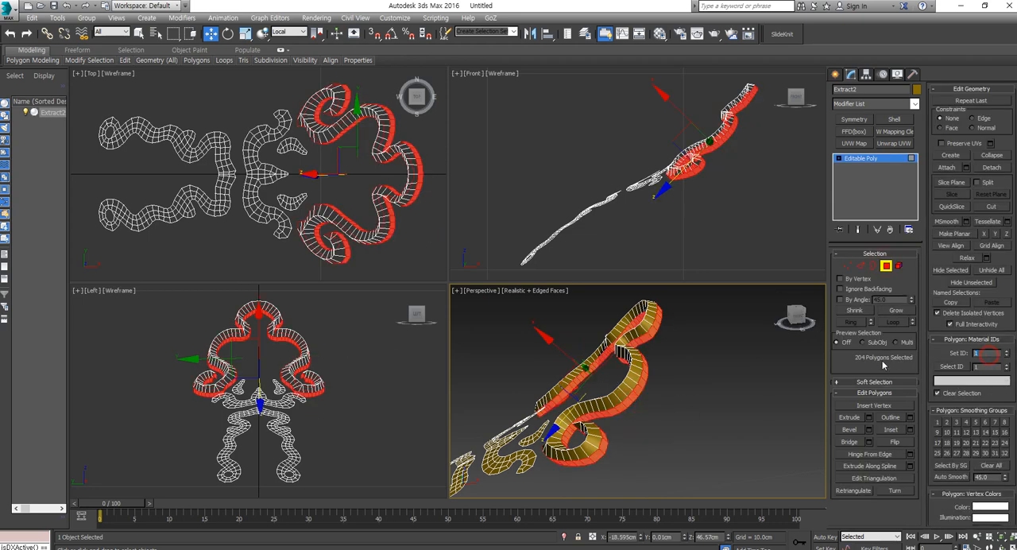
middle_click_drag(602, 400, 694, 398, "alt")
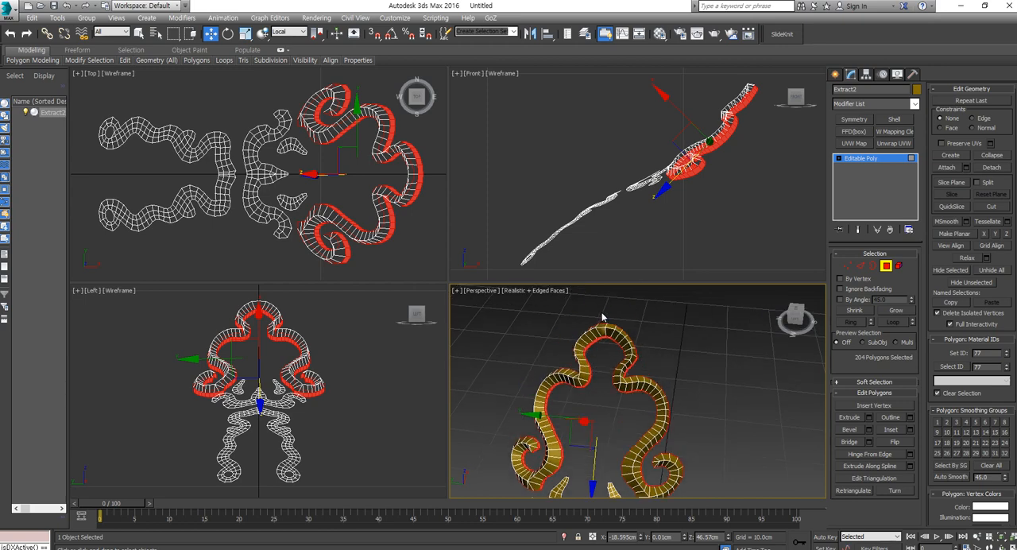
Step: Check the material IDs of the polygons at the top of the arch, and return the ornament to ZBrush with GoZ
scroll(601, 318, "up", 4)
left_click(618, 339)
left_click(616, 347)
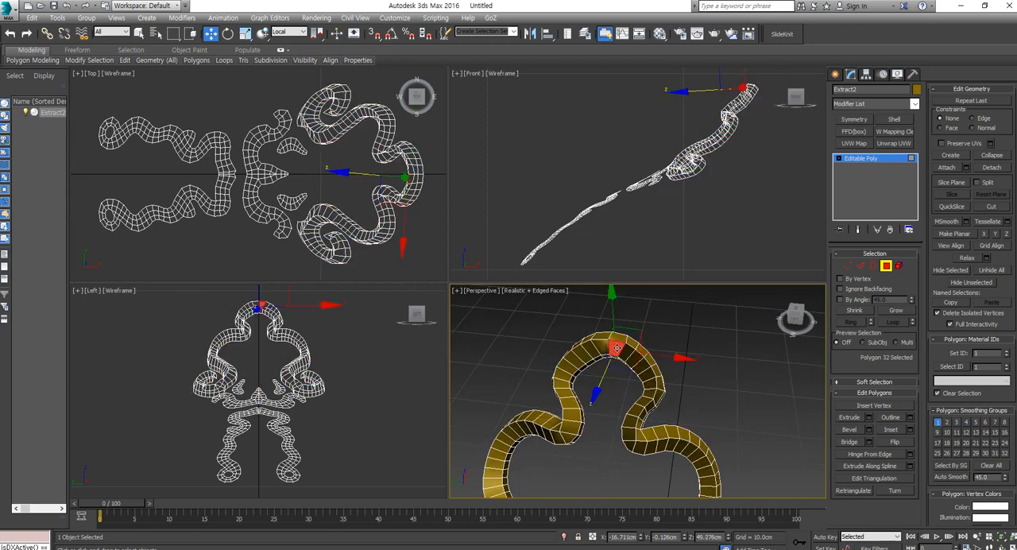
left_click(604, 340)
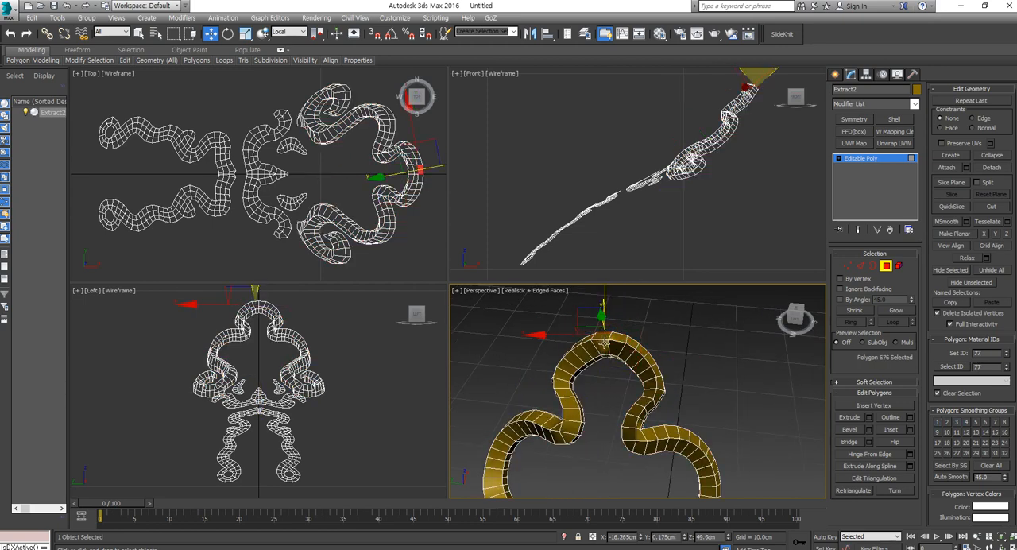
left_click(604, 339)
left_click(601, 347)
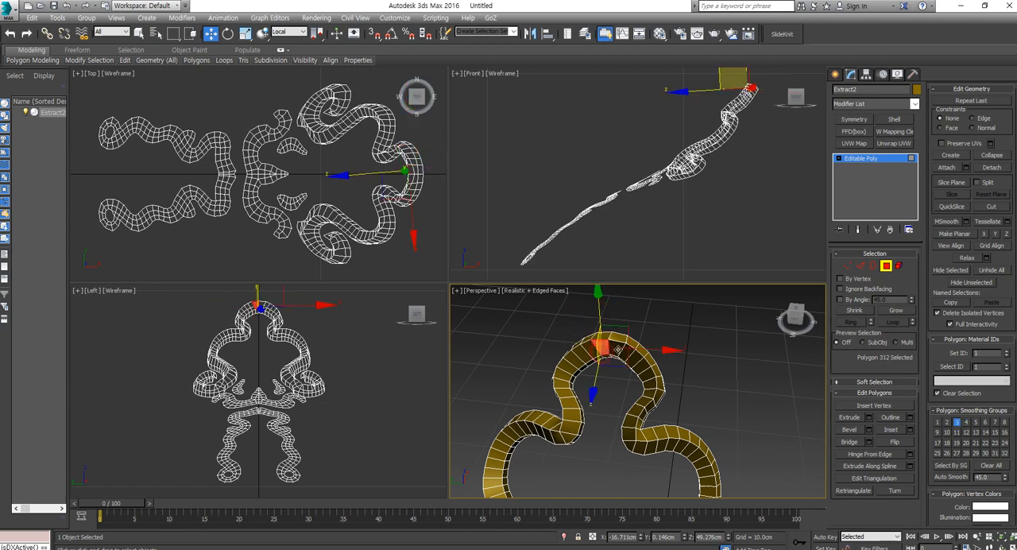
left_click(886, 267)
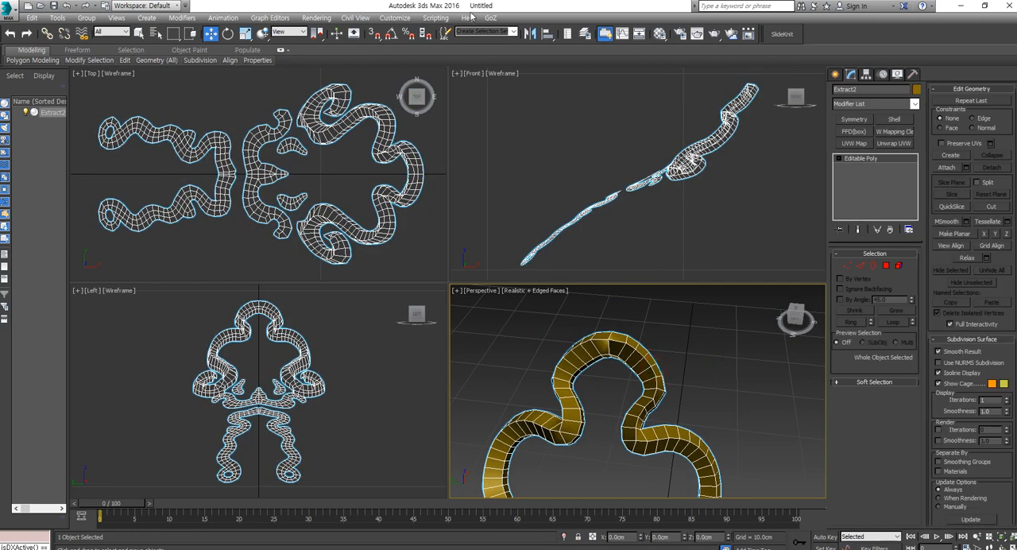
left_click(490, 17)
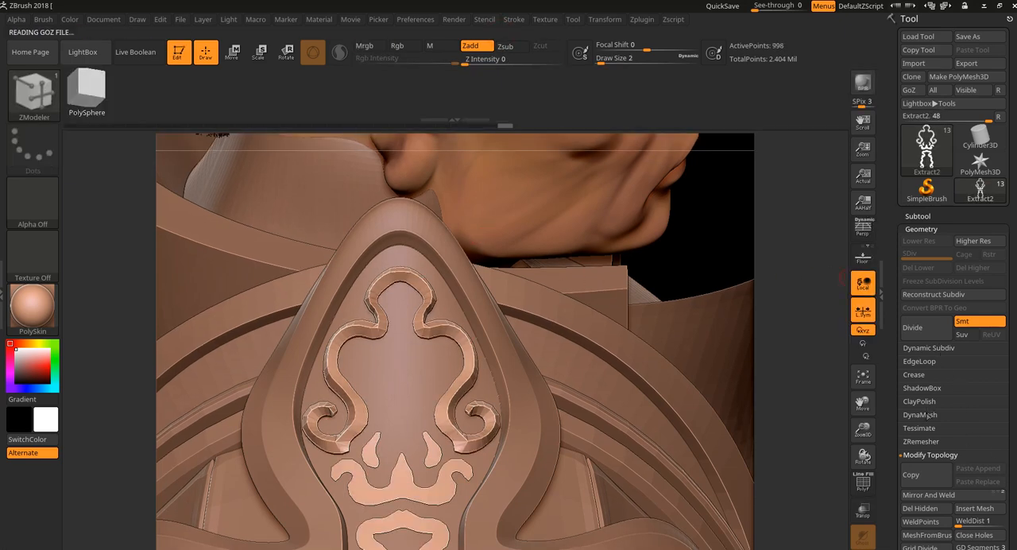
Step: Crease the ornament's polygroup borders and divide the mesh to subdivision level 4
left_click(915, 374)
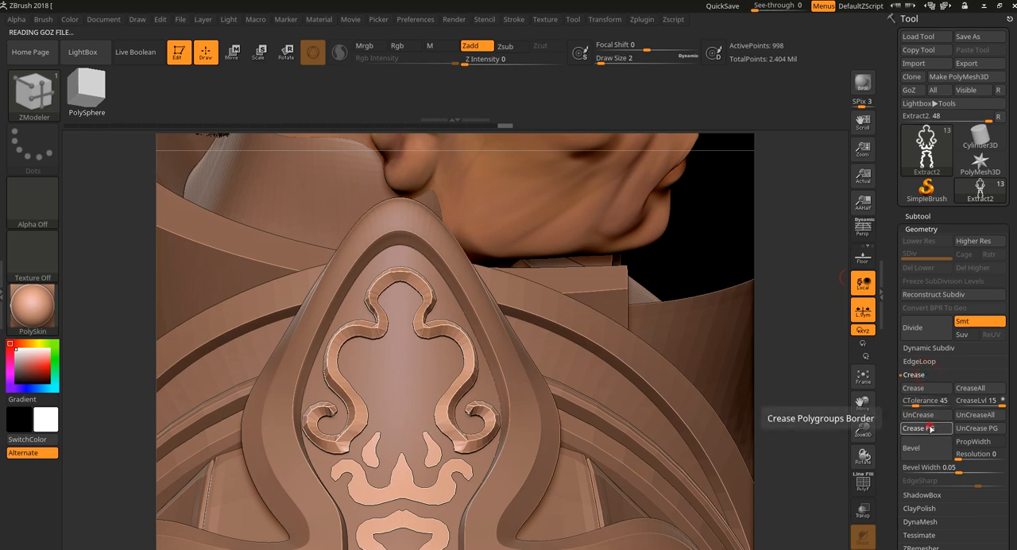
left_click(934, 335)
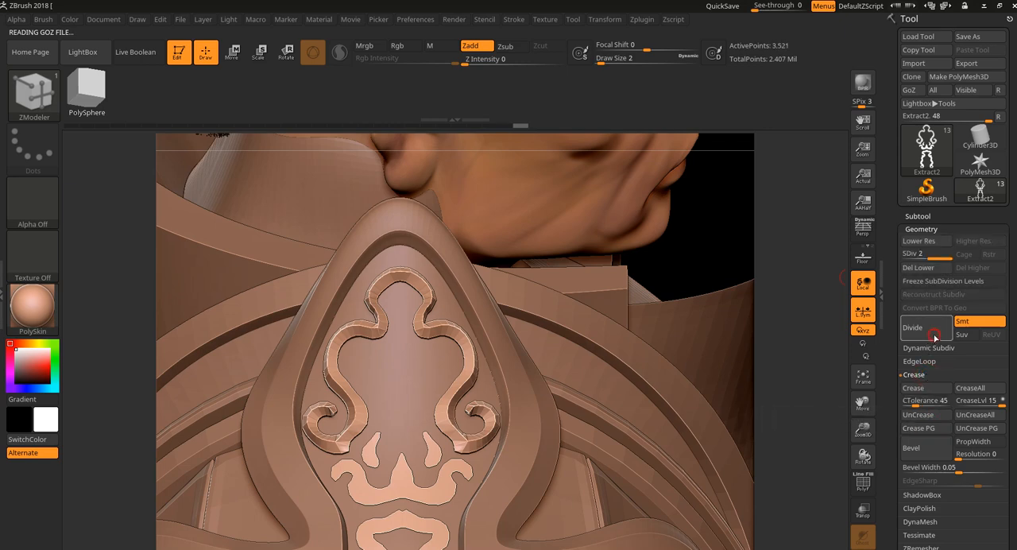
left_click(934, 335)
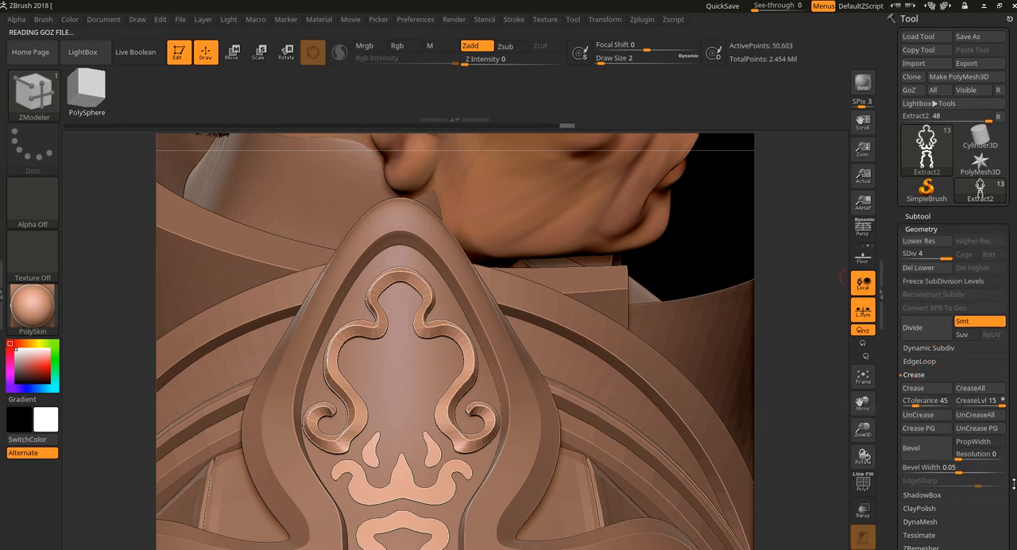
scroll(967, 389, "down", 5)
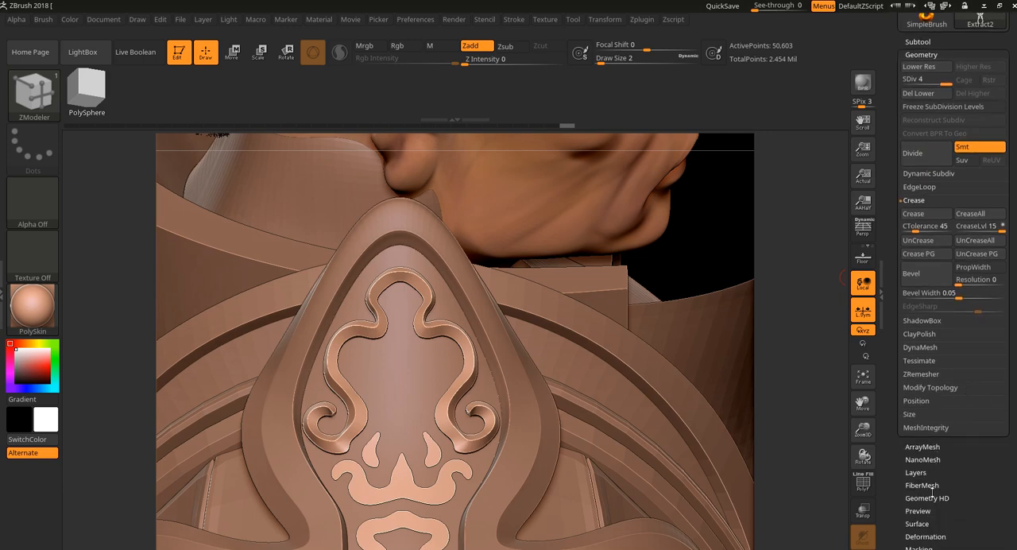
left_click_drag(796, 431, 827, 457)
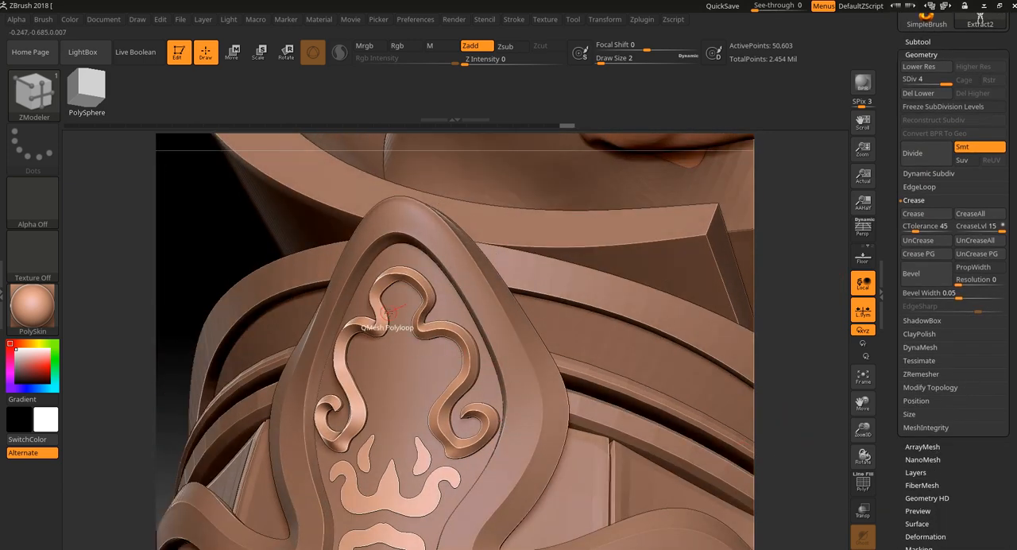
Step: Apply Polish By Groups to the ornament and inspect the relief on the shoulder armor from farther away
left_click(923, 536)
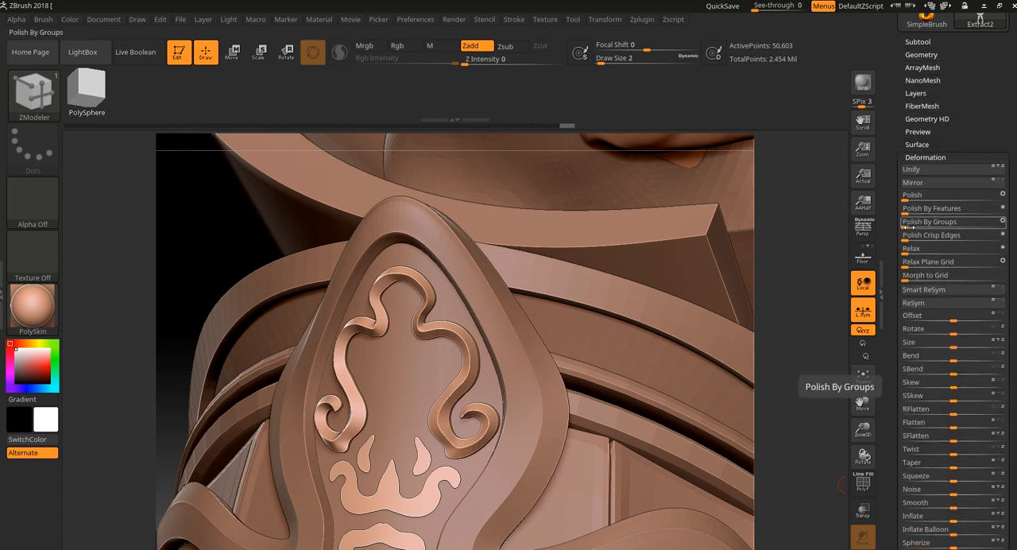
left_click_drag(796, 325, 740, 279)
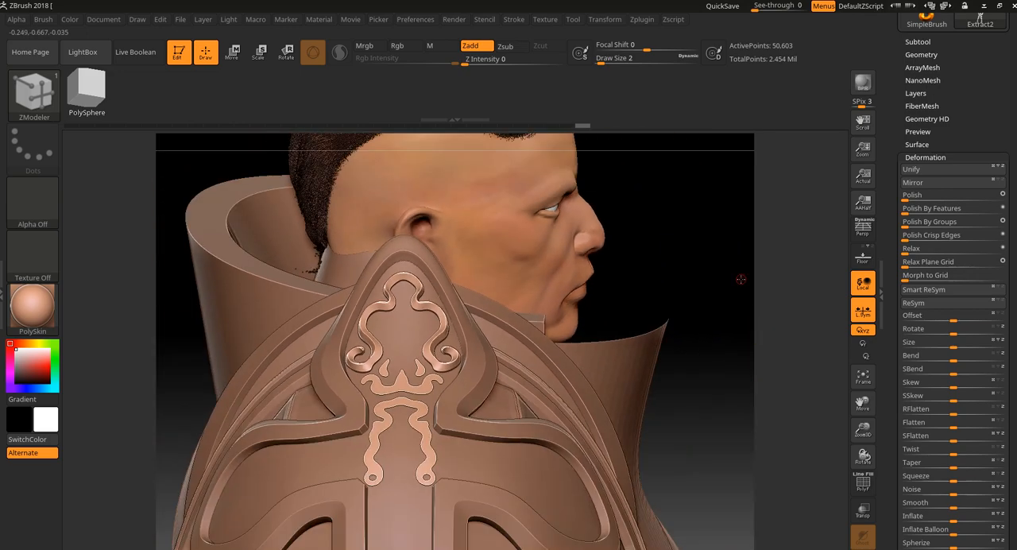
left_click_drag(676, 275, 763, 182)
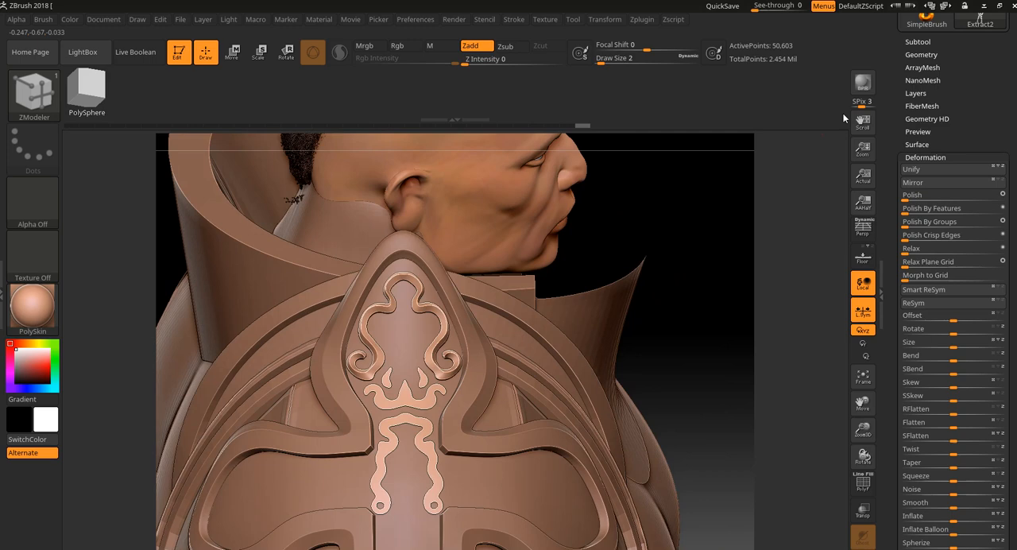
Step: Browse the subtool list and make the Extract3 armor piece the active subtool
left_click(923, 54)
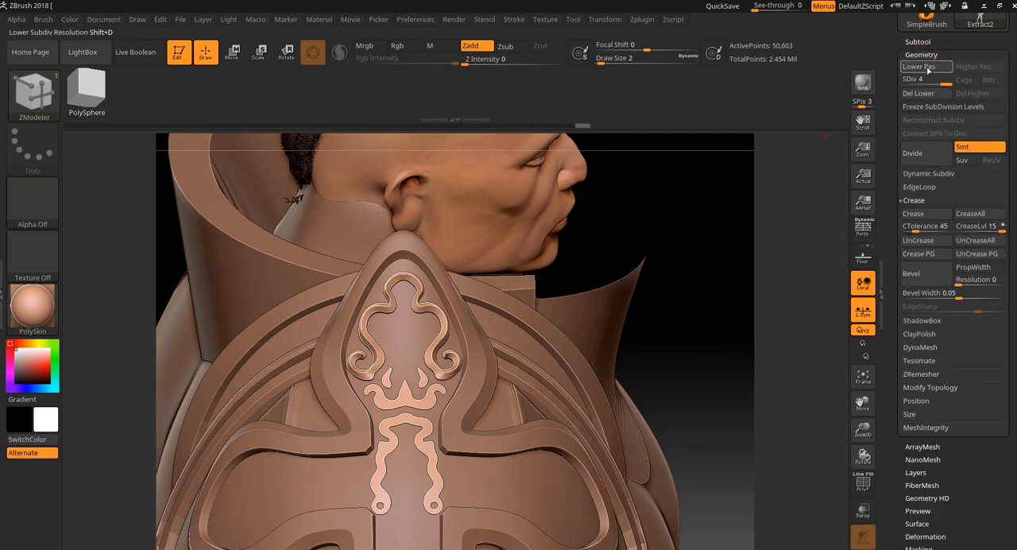
left_click(918, 42)
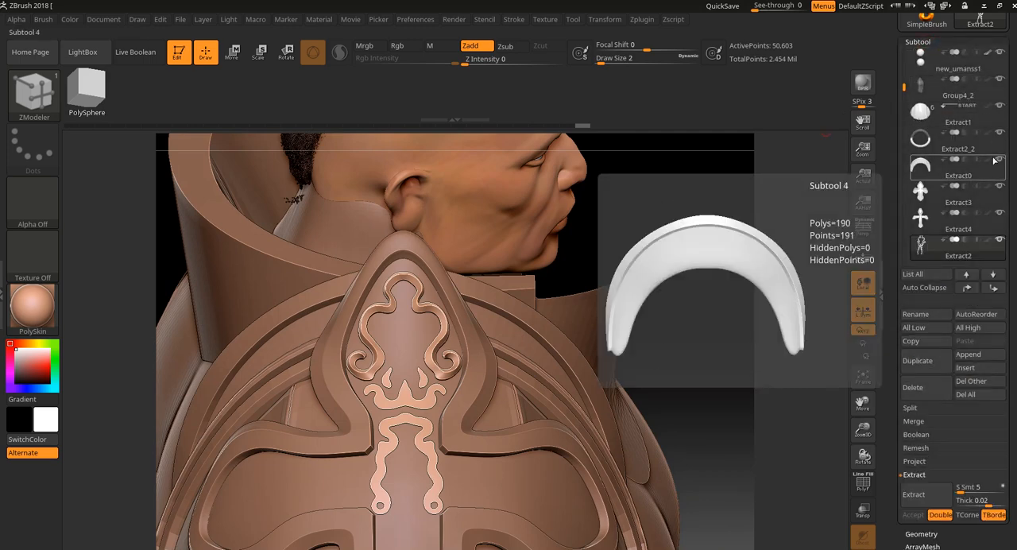
left_click_drag(904, 86, 902, 50)
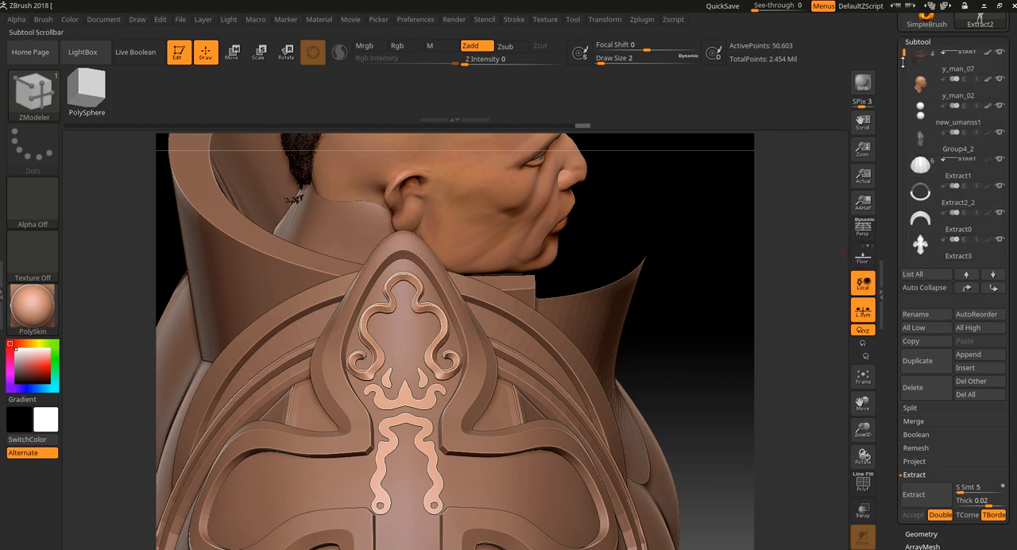
Step: Hide the Extract2 ornament and make the Extract4 cross piece the active subtool
left_click(491, 352, "alt")
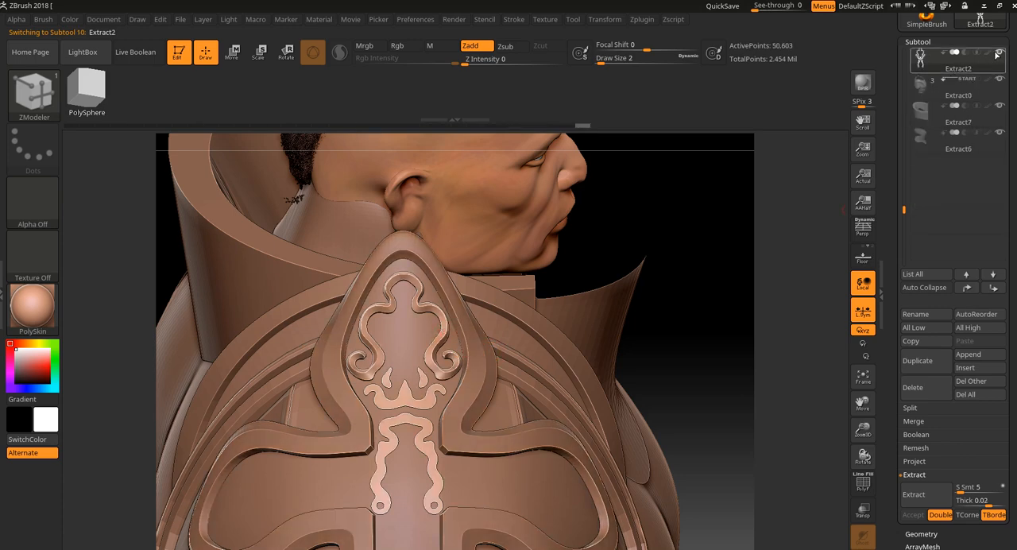
left_click(1003, 54)
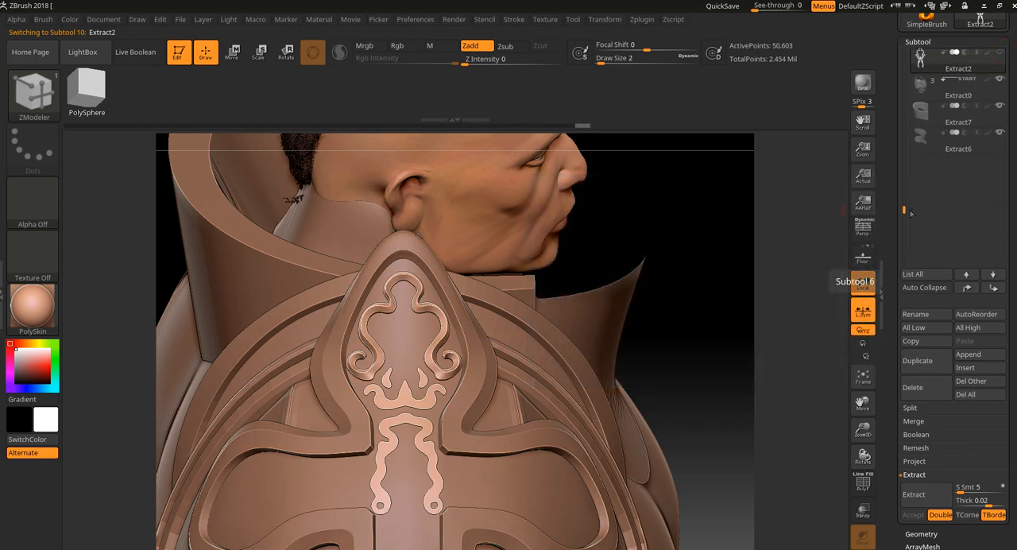
left_click_drag(904, 209, 913, 165)
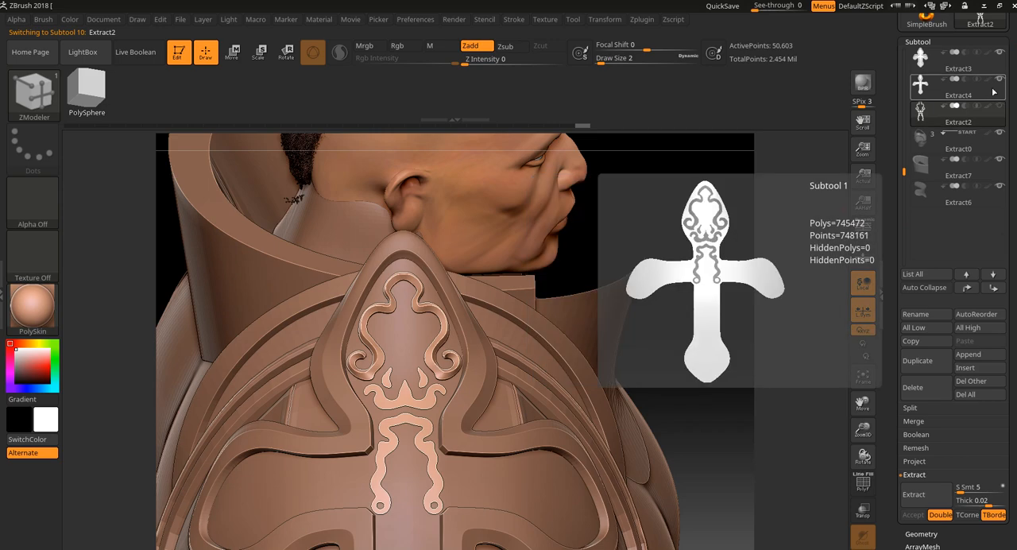
left_click(983, 87)
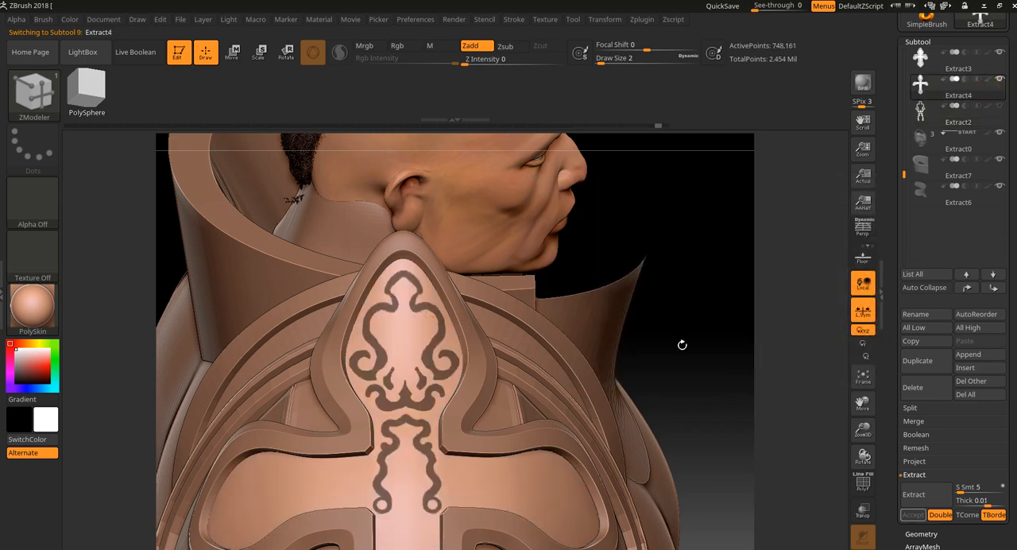
Step: Clear the ornament-shaped mask from the cross piece and isolate the piece in Solo mode
mouse_move(701, 345)
left_mouse_down("ctrl")
mouse_move(737, 360)
mouse_move(706, 336)
mouse_move(689, 343)
mouse_move(704, 313)
left_mouse_up("ctrl")
key("shift+f")
key("shift+f")
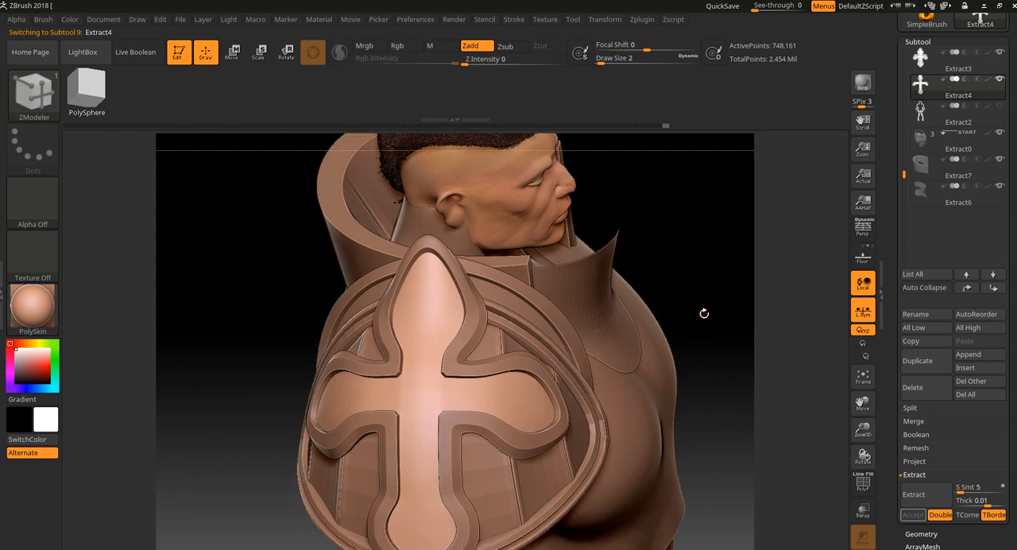
scroll(931, 537, "down", 5)
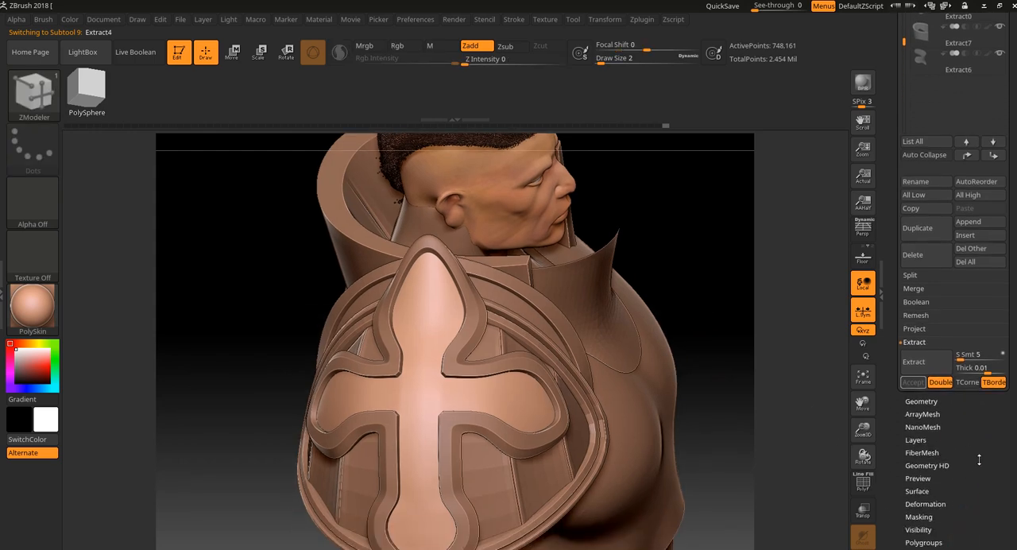
left_click(943, 402)
left_click(862, 548)
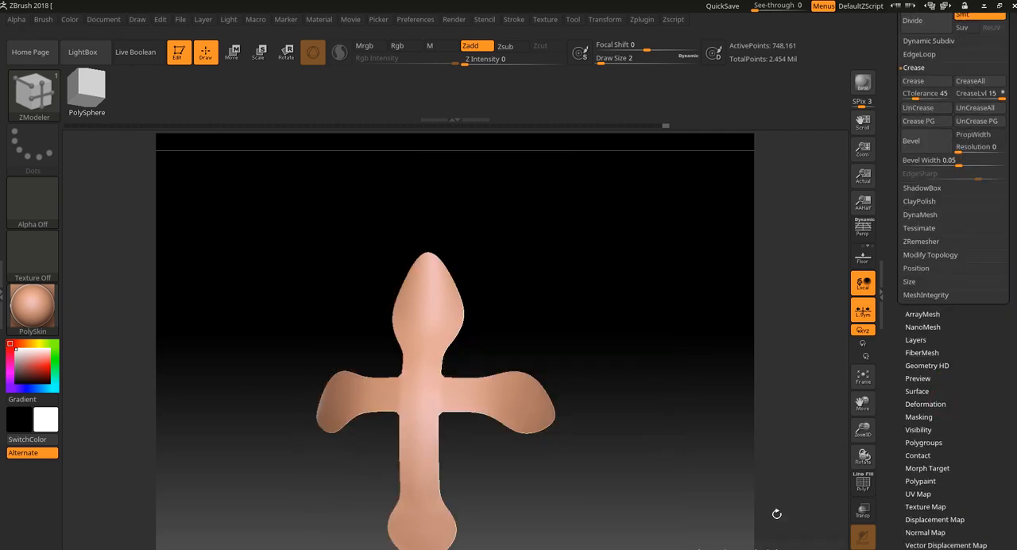
left_click_drag(661, 439, 822, 345)
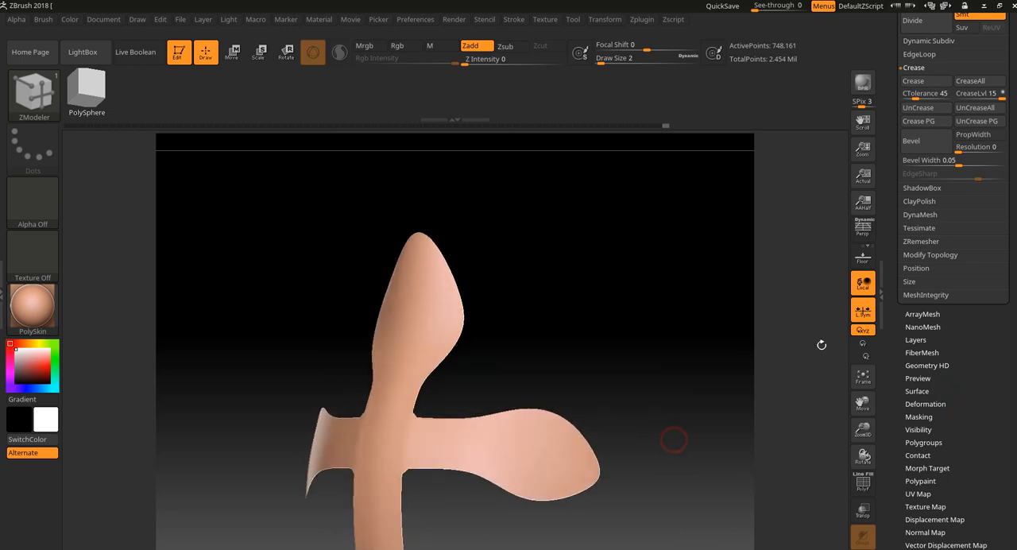
Step: Try DynaMesh on the cross at resolution 128 without freezing subdivision levels, and undo it
left_click(945, 216)
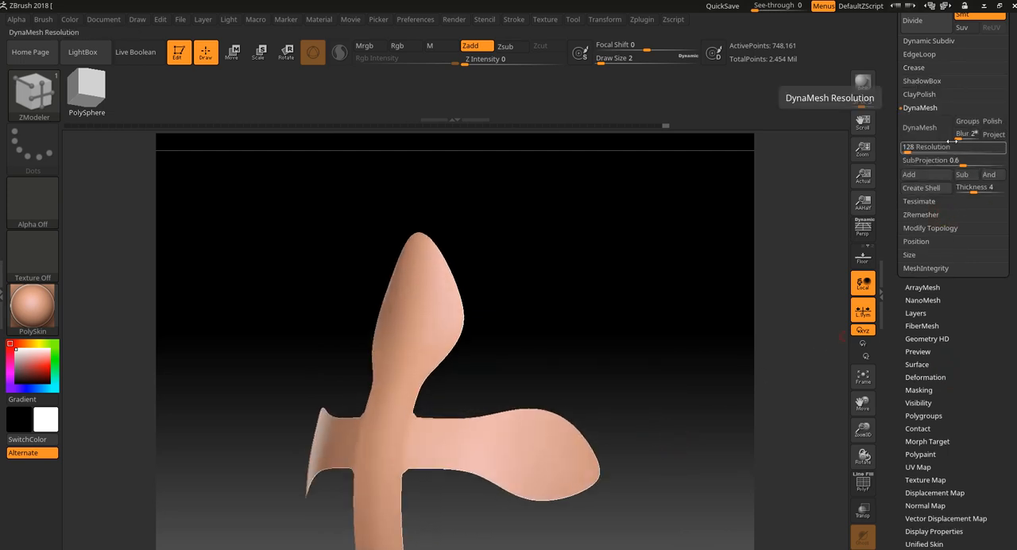
left_click(925, 129)
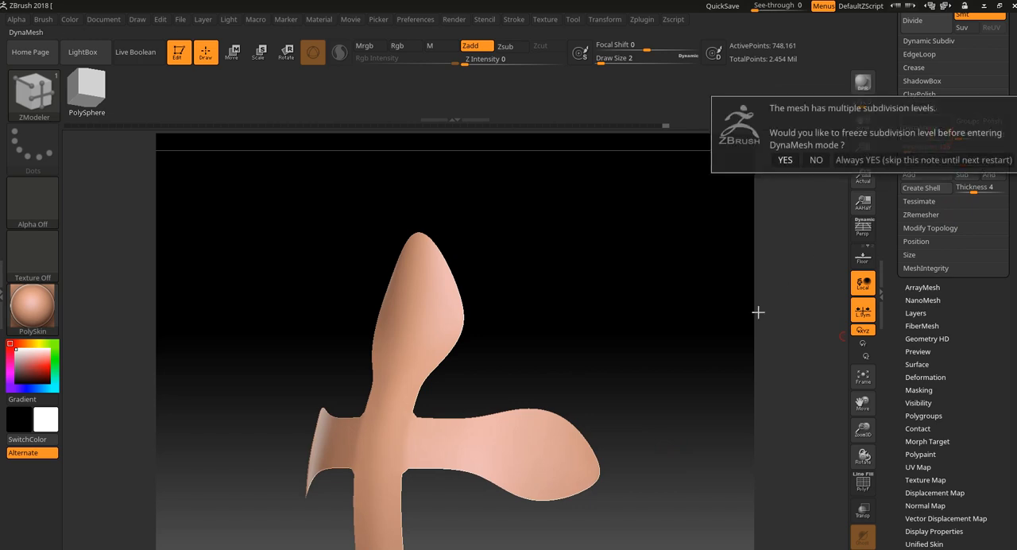
left_click(817, 161)
left_click_drag(1008, 72, 1010, 130)
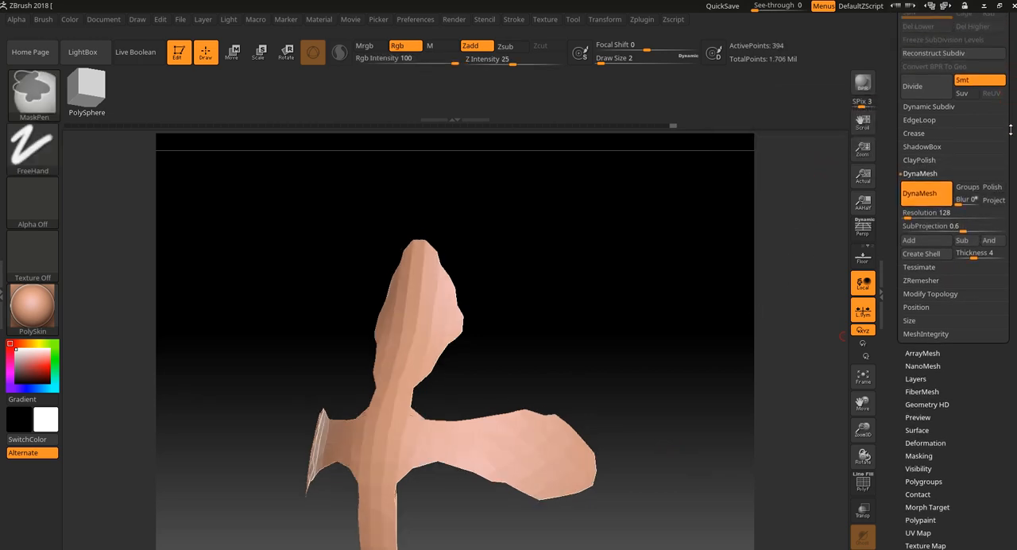
key("ctrl+z")
left_click(939, 27)
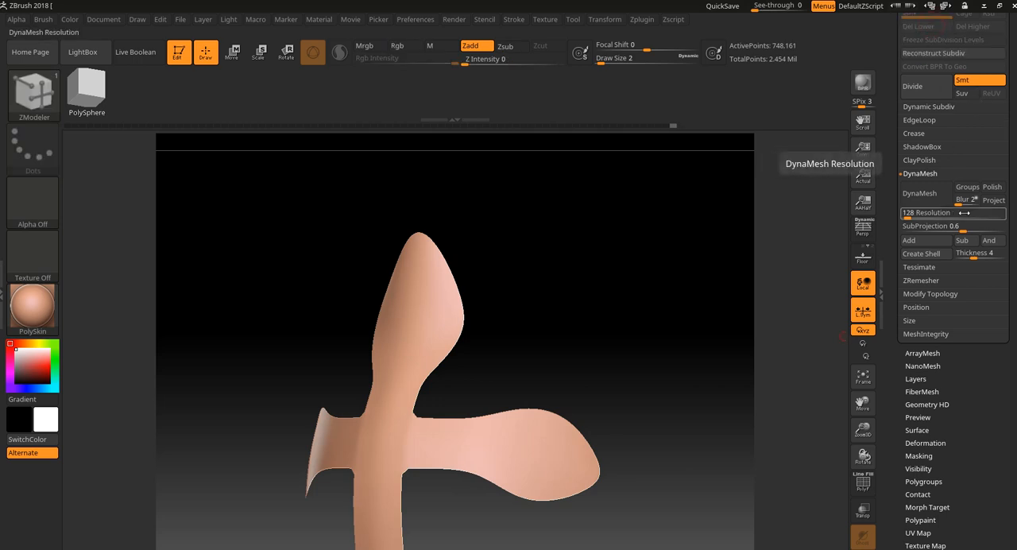
Step: Try DynaMesh at resolution 128 with Blur 0 and Polish enabled, inspect the cross's polyframe, and undo the remesh
left_click(928, 213)
left_click_drag(958, 205, 947, 207)
left_click(994, 186)
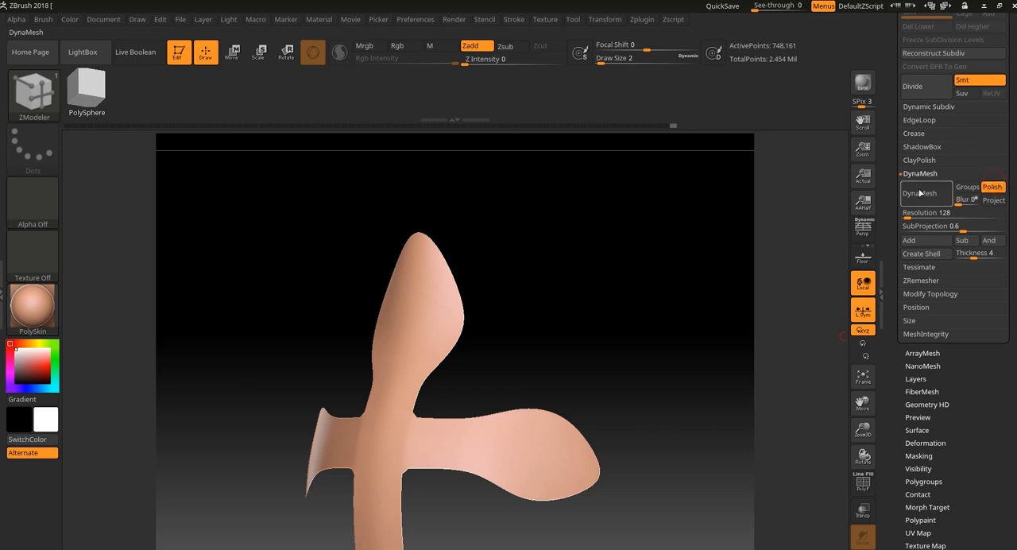
left_click(919, 193)
mouse_move(668, 307)
left_mouse_down()
mouse_move(636, 331)
mouse_move(602, 338)
mouse_move(587, 397)
left_mouse_up()
key("shift+f")
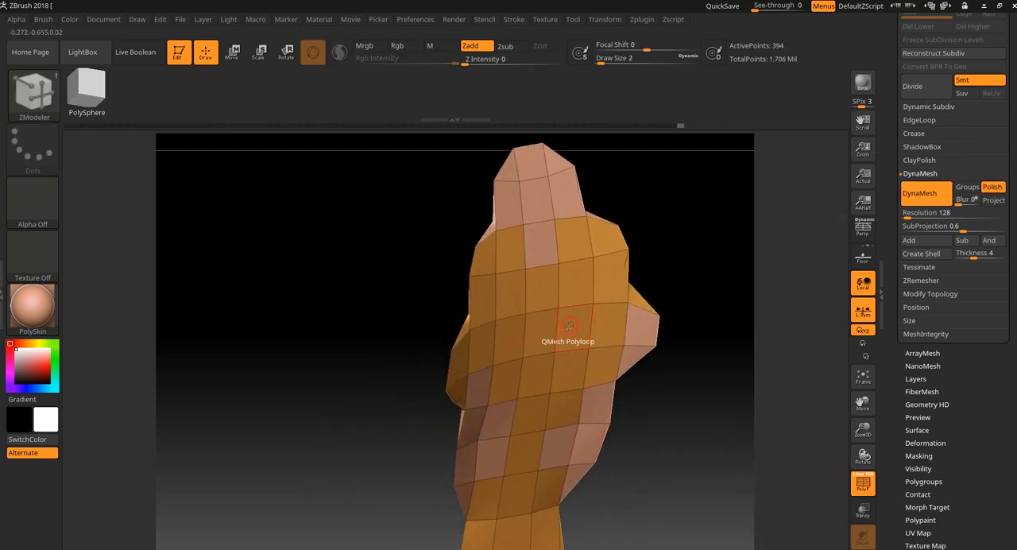
left_click_drag(304, 366, 372, 382)
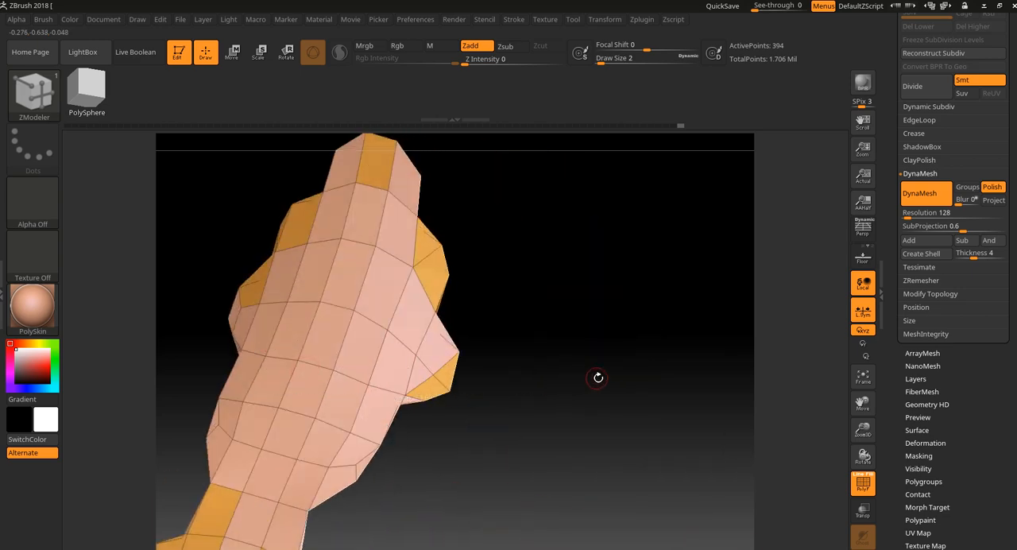
key("ctrl+z")
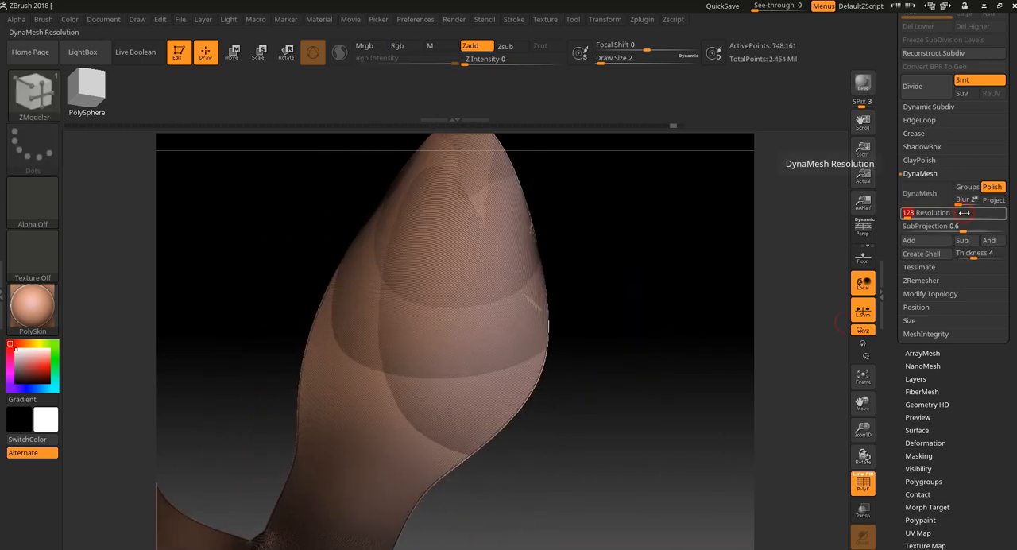
Step: Try DynaMesh on the cross at resolution 1000 with Blur 0, inspect its polygon density and edges, and undo the remesh
key("Return")
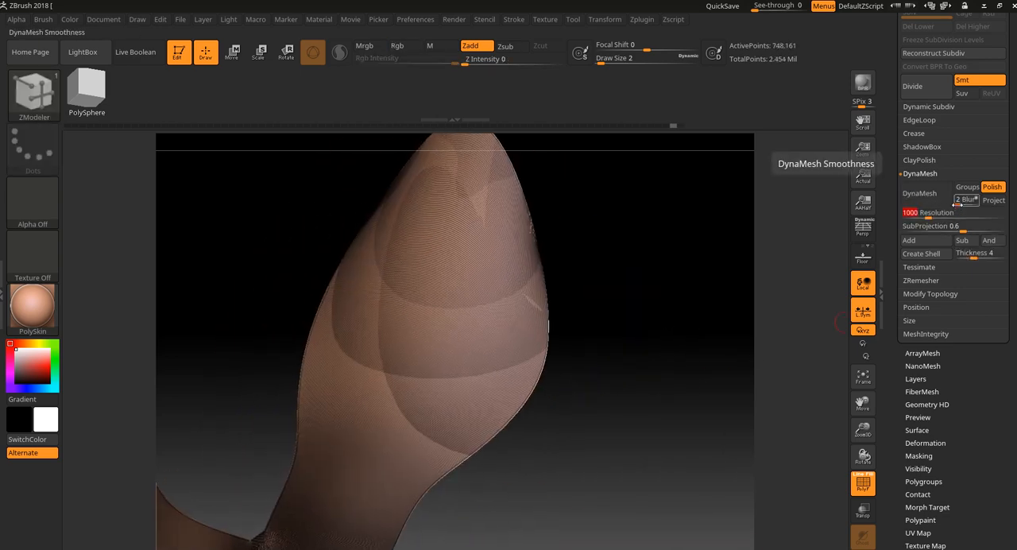
left_click(953, 201)
type("0")
left_click(938, 205)
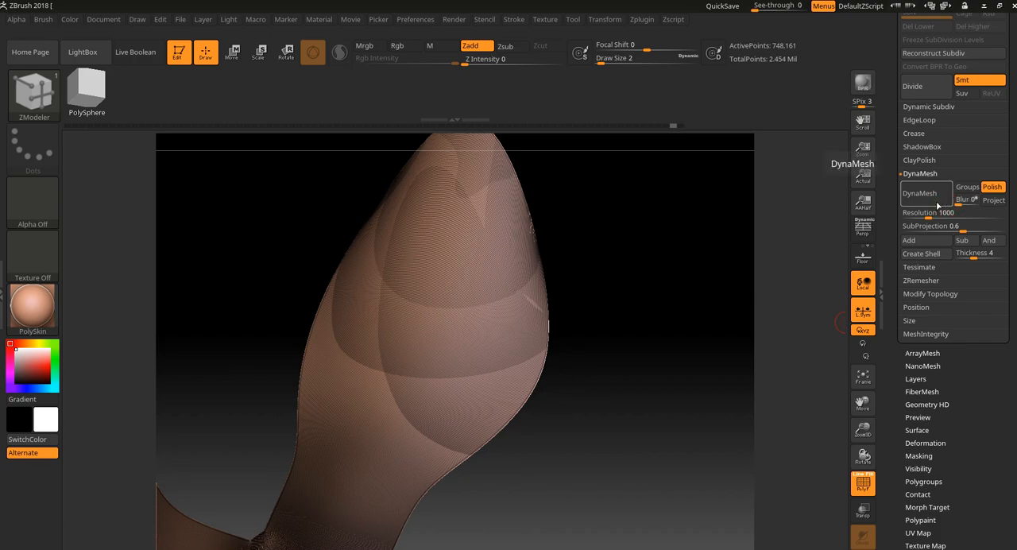
mouse_move(640, 322)
left_mouse_down()
mouse_move(663, 350)
mouse_move(508, 361)
mouse_move(485, 350)
left_mouse_up()
mouse_move(584, 256)
left_mouse_down("ctrl")
mouse_move(593, 340)
mouse_move(604, 352)
left_mouse_up("ctrl")
left_click_drag(425, 336, 507, 340)
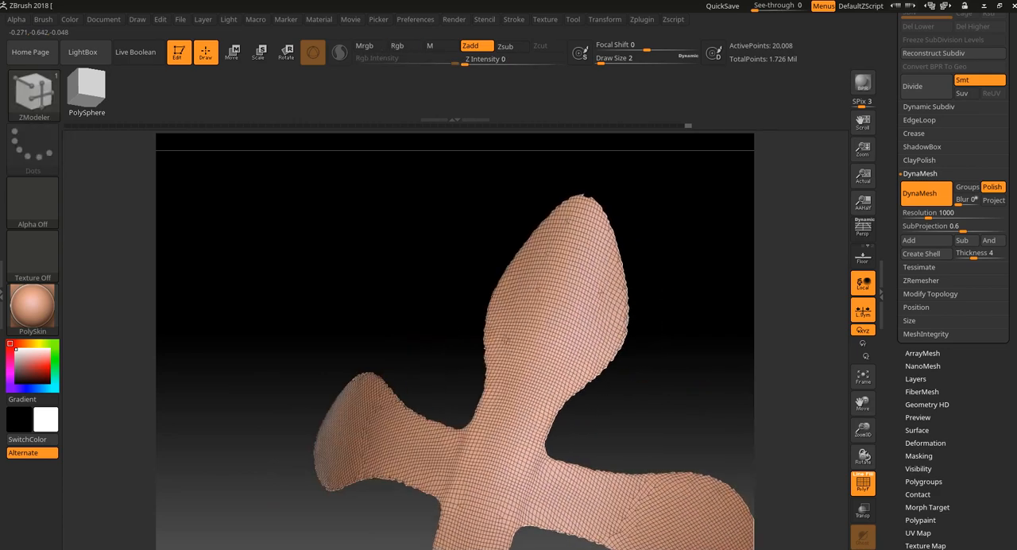
key("ctrl")
key("ctrl+z")
key("ctrl+z")
mouse_move(720, 361)
left_mouse_down()
mouse_move(645, 351)
mouse_move(597, 256)
mouse_move(631, 275)
mouse_move(604, 280)
mouse_move(633, 284)
left_mouse_up()
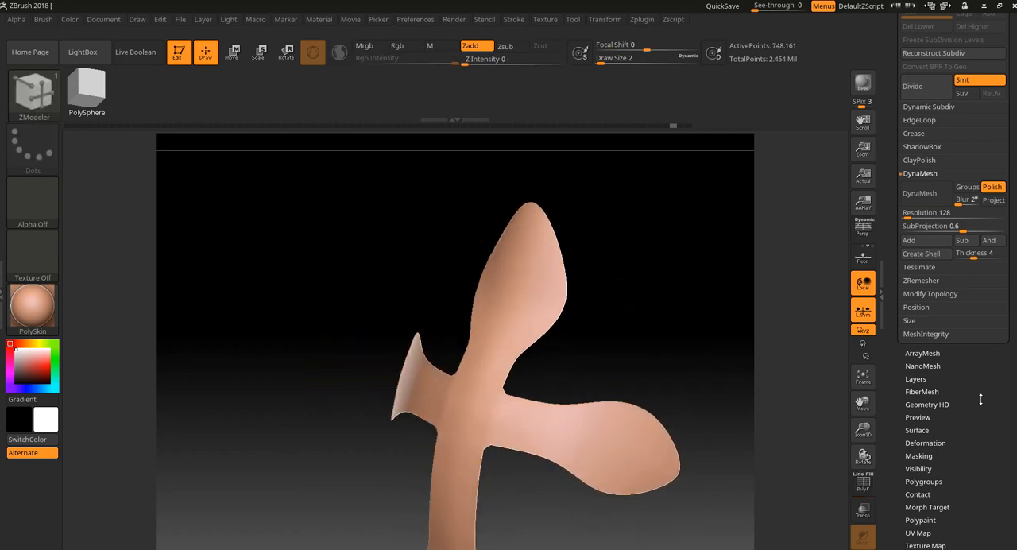
Step: Open the EdgeLoop options in the geometry settings for the cross piece
left_click_drag(980, 399, 980, 457)
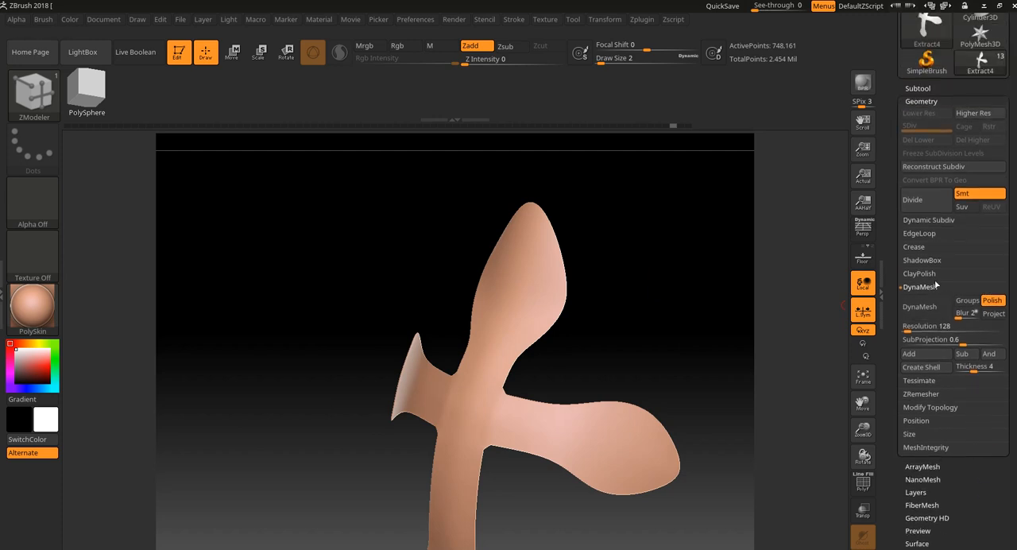
left_click(920, 234)
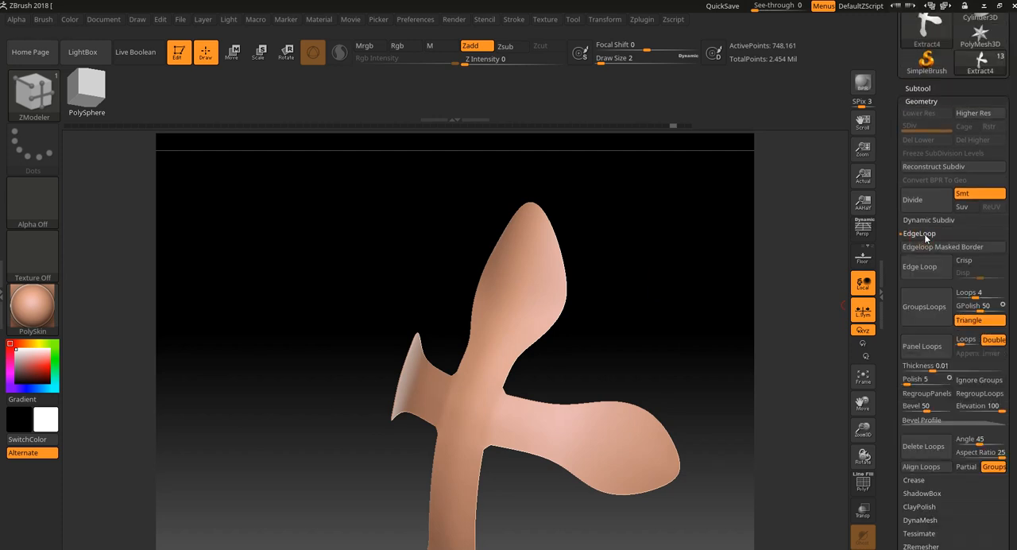
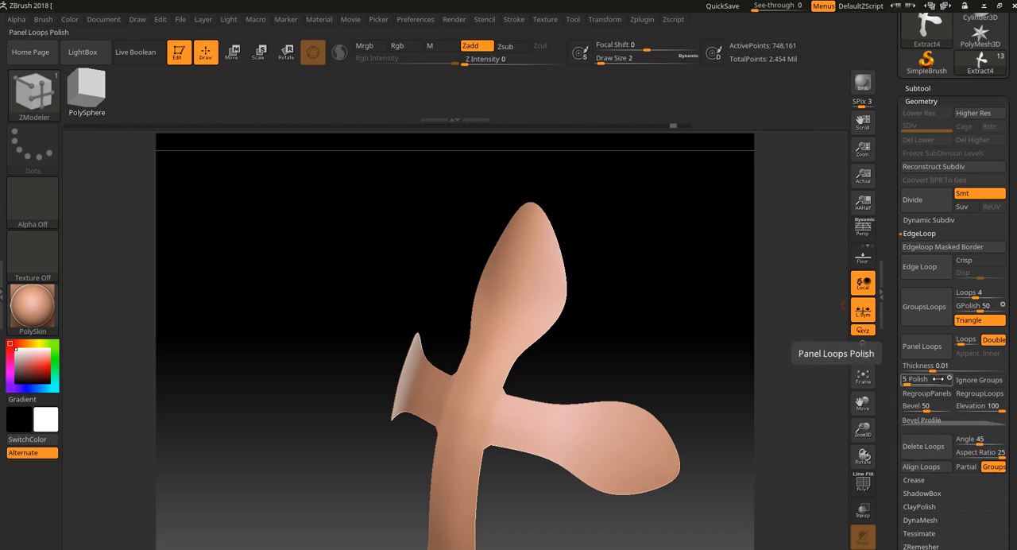
Step: Apply Panel Loops to the cross with Polish 1 and Thickness 0.01, inspect the rim from several angles, and undo the panels
left_click(905, 382)
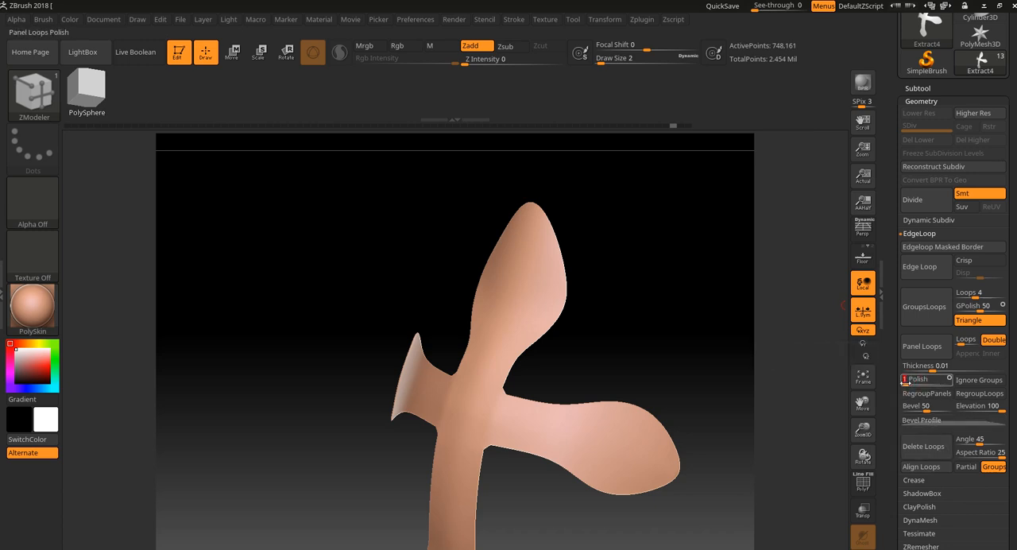
left_click(934, 358)
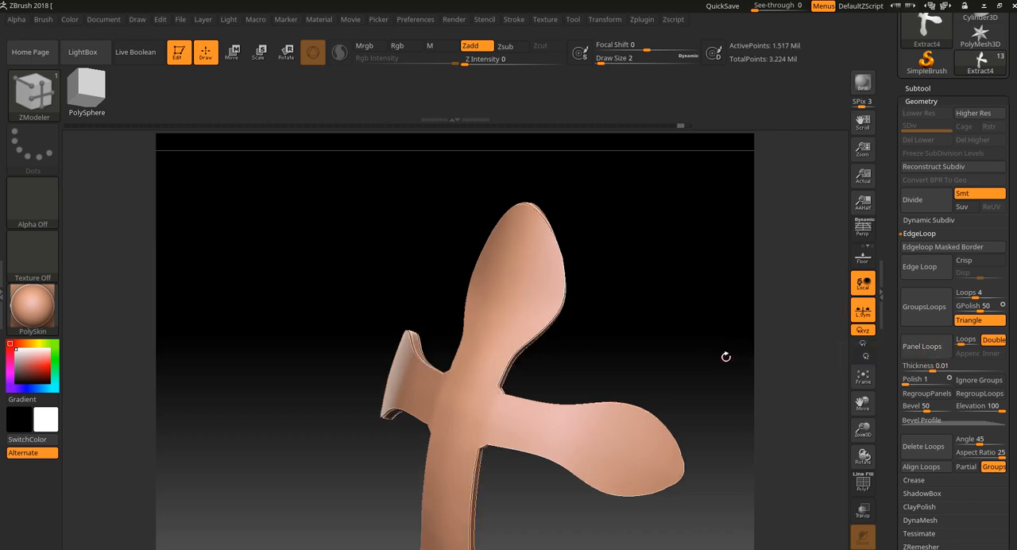
left_click_drag(724, 357, 697, 440)
mouse_move(666, 367)
left_mouse_down()
mouse_move(648, 376)
mouse_move(676, 375)
mouse_move(534, 336)
mouse_move(548, 355)
left_mouse_up()
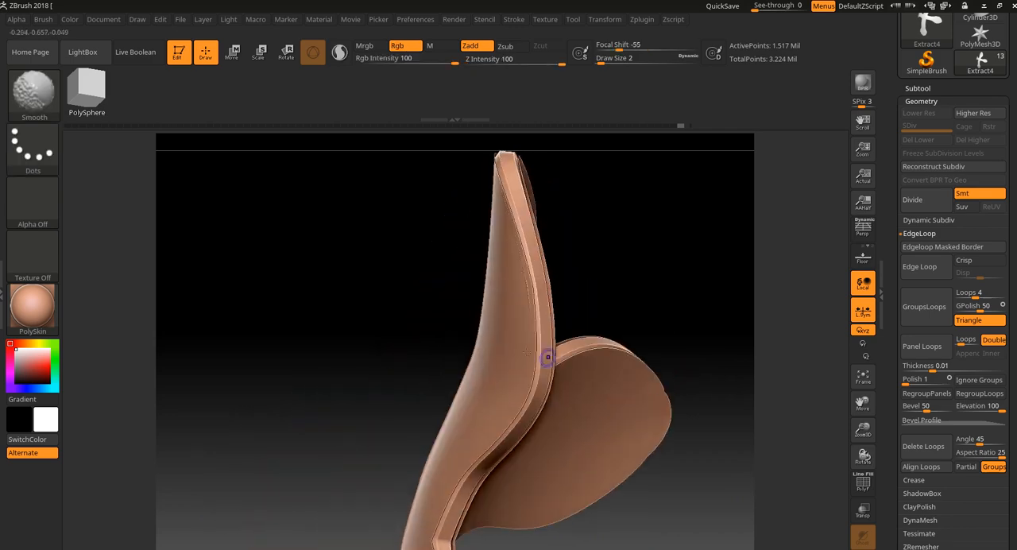
left_click(506, 335, "ctrl+shift")
key("ctrl+z")
left_click_drag(747, 363, 758, 392)
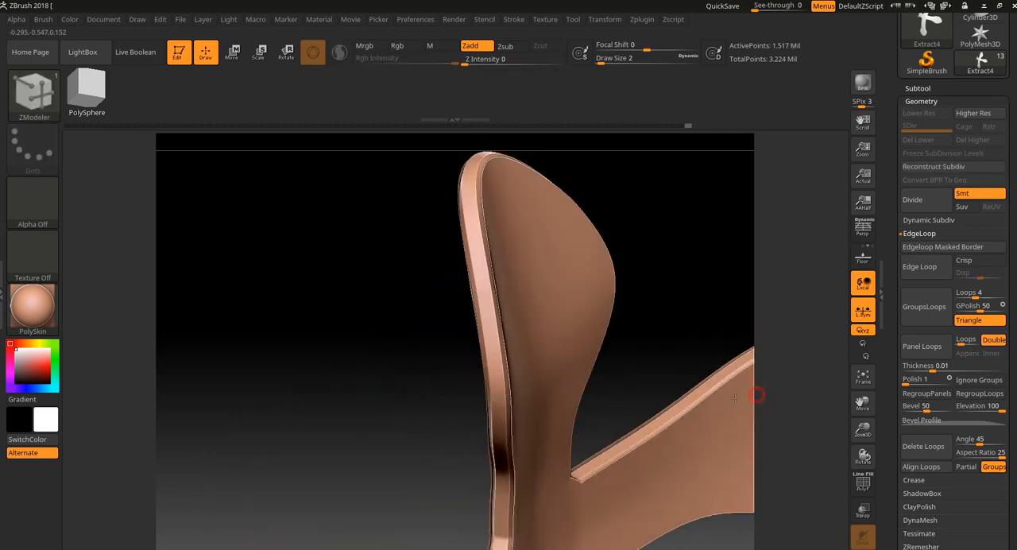
left_click_drag(751, 295, 783, 326)
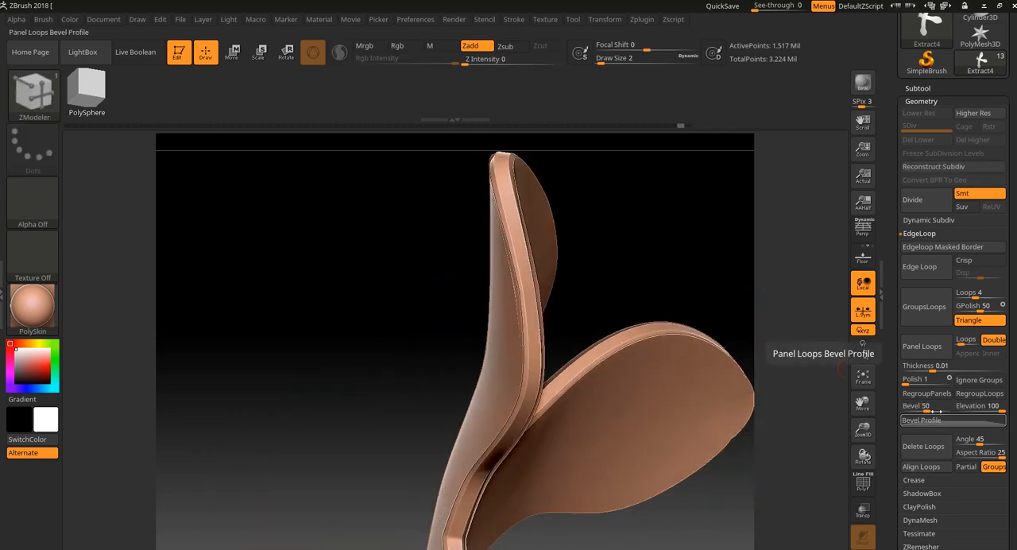
key("ctrl+z")
Step: Apply Panel Loops to the cross with Bevel 0, inspect its square edges, and undo the panels
left_click_drag(928, 407, 903, 406)
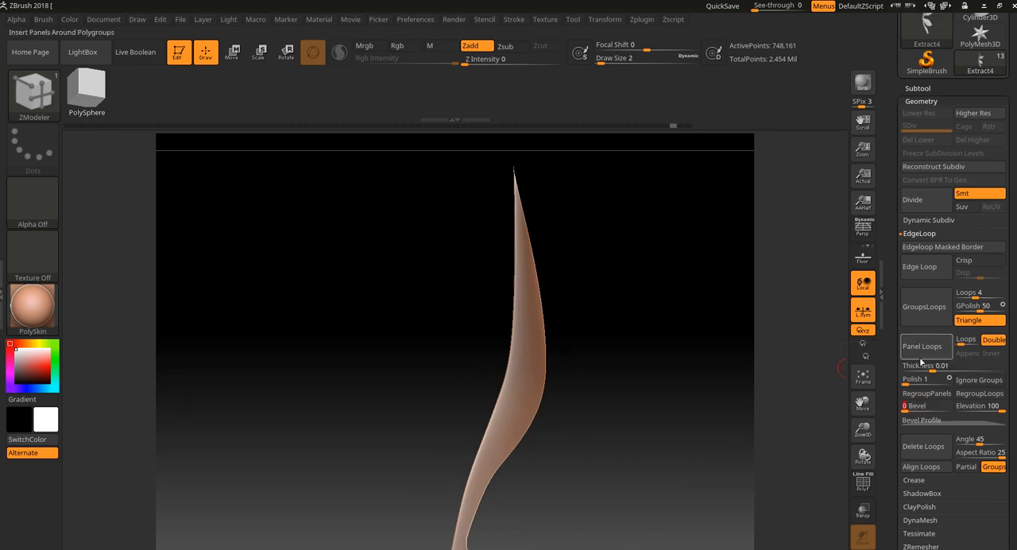
left_click(920, 354)
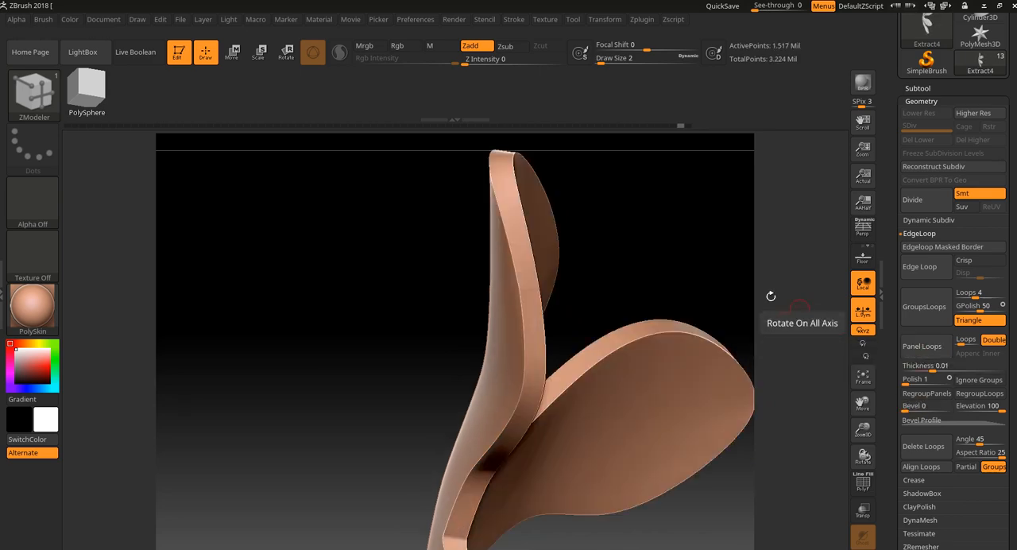
left_click_drag(771, 291, 815, 511)
key("ctrl+z")
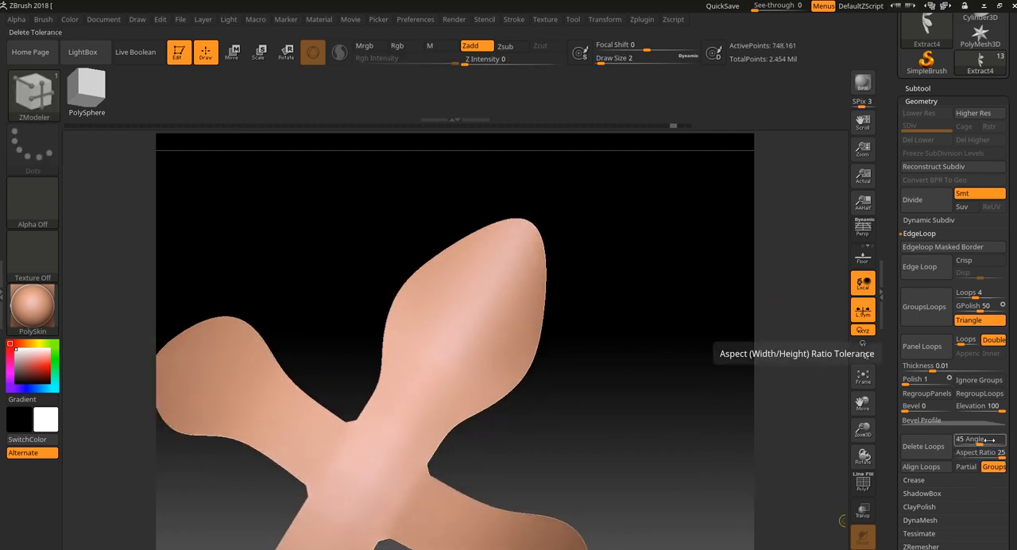
Step: Thicken the cross using Panel Loops with Elevation -100, and bring the other subtools back into view
left_click_drag(985, 409, 962, 411)
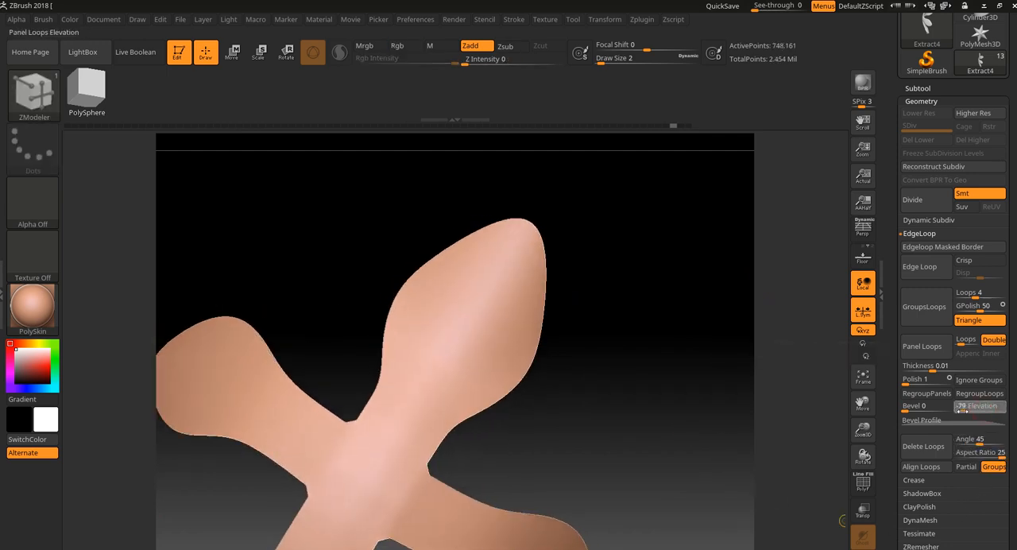
left_click(914, 347)
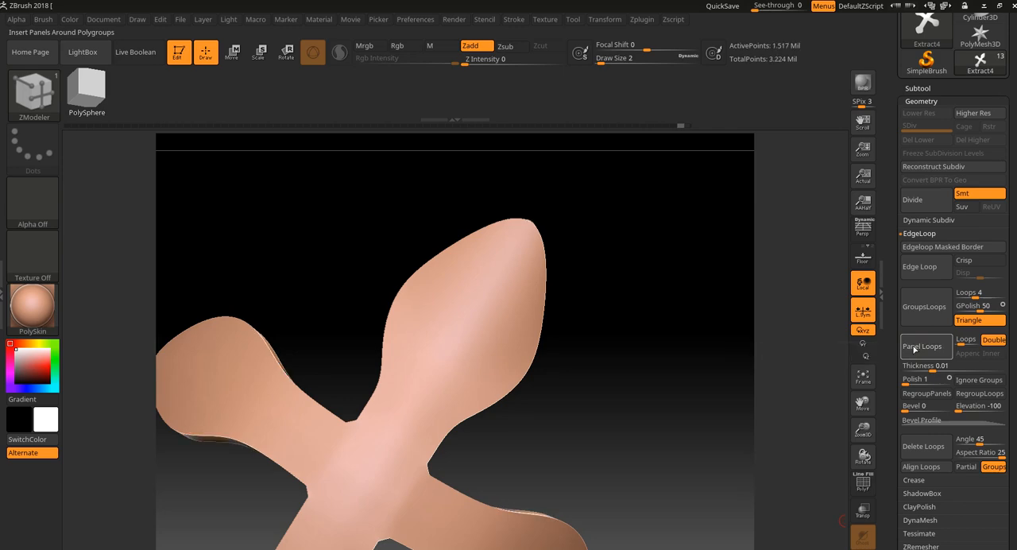
left_click_drag(747, 413, 688, 394)
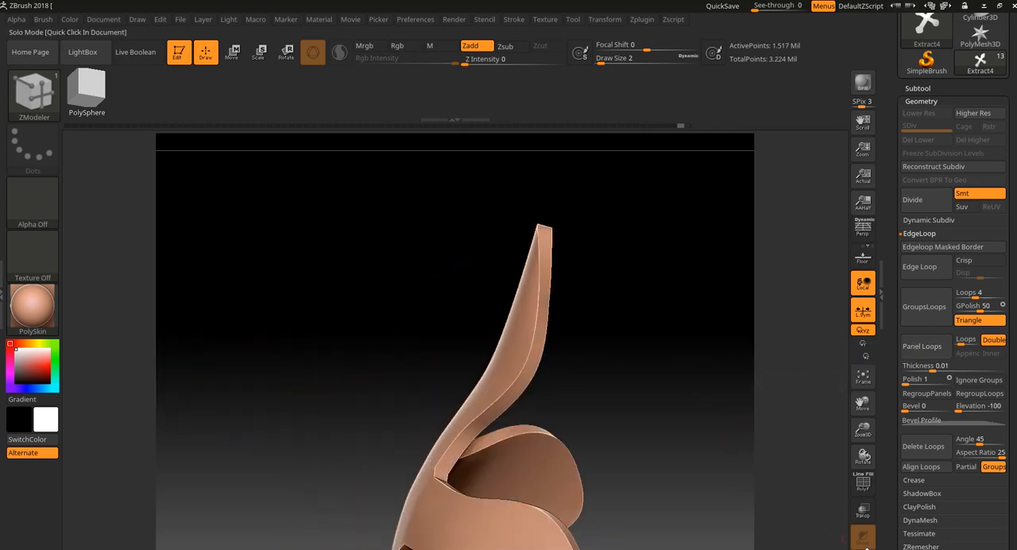
left_click(859, 548)
left_click_drag(777, 449, 840, 445)
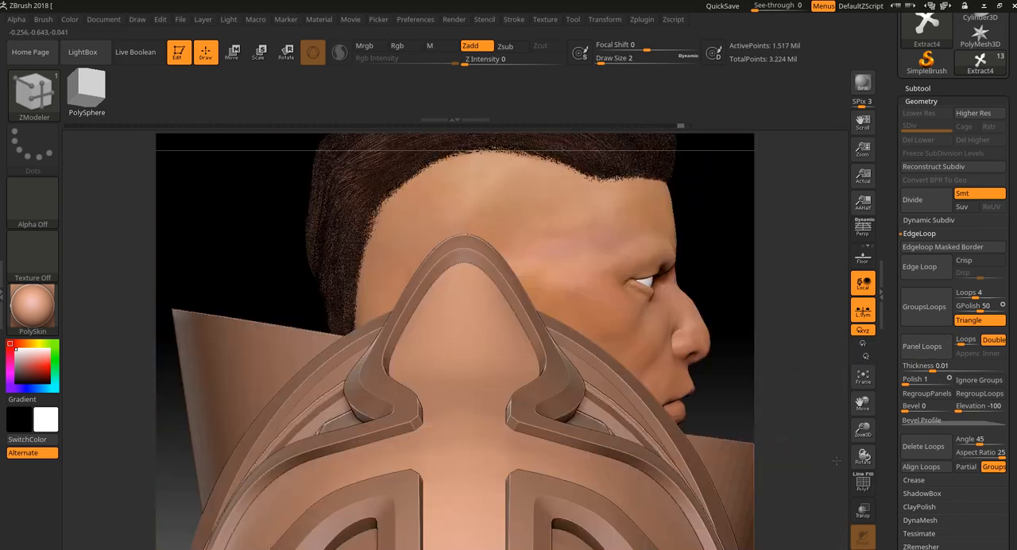
Step: Select the Extract3 subtool and examine how the raised ornament sits over the cross on the shoulder armor
left_click(940, 90)
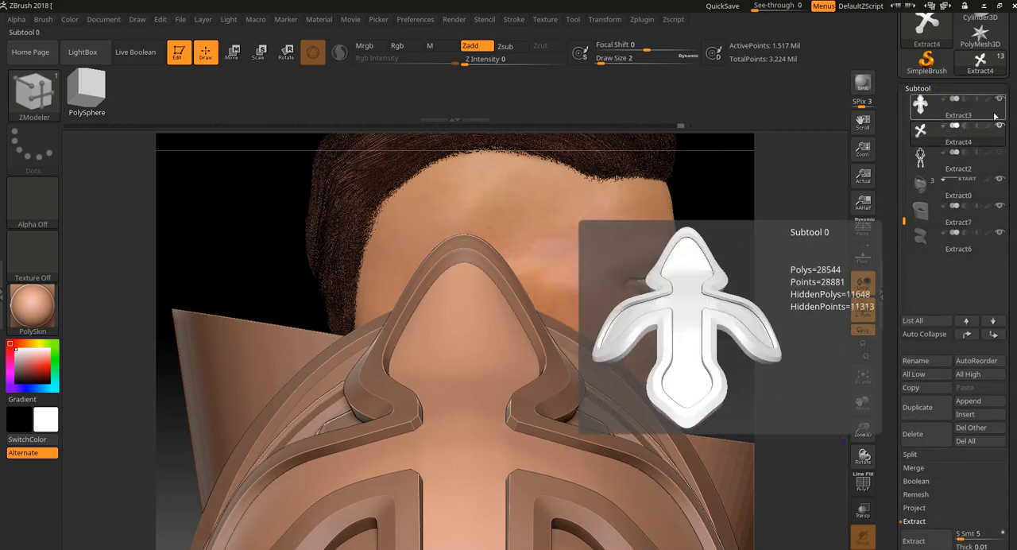
left_click(920, 103)
left_click(783, 248, "ctrl+shift")
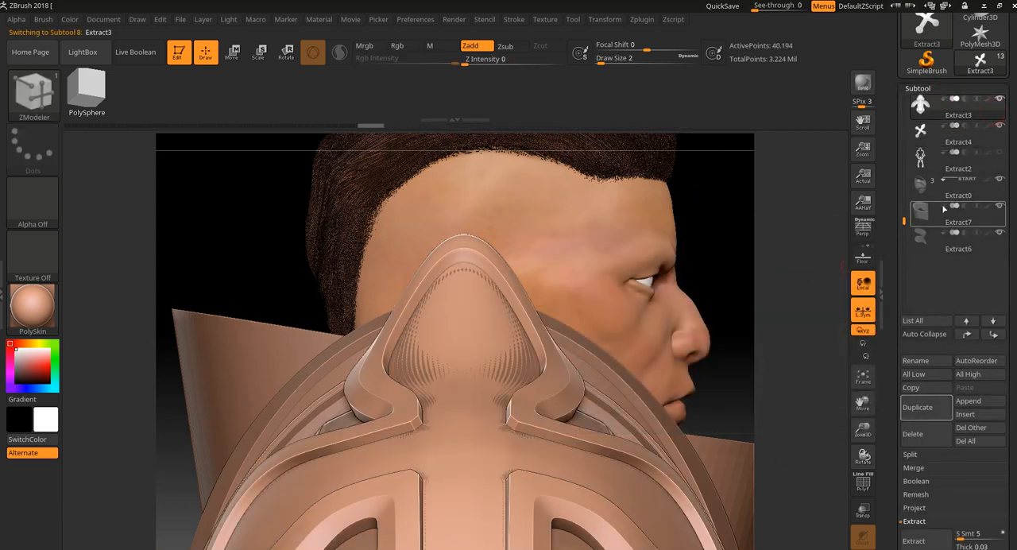
mouse_move(792, 270)
left_mouse_down("alt")
mouse_move(761, 210)
mouse_move(747, 266)
left_mouse_up("alt")
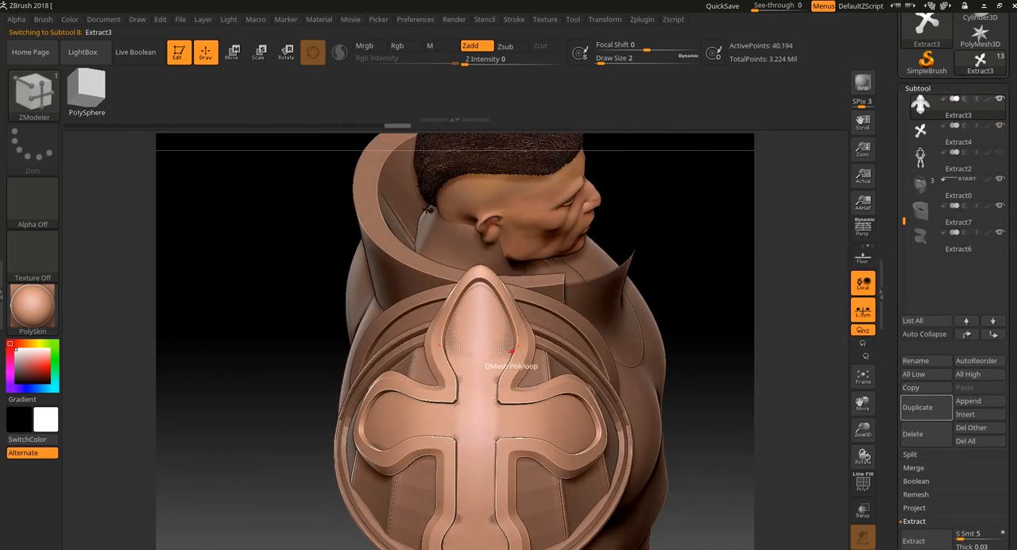
Step: Select the Extract4 cross and move it slightly to clear its surface overlap with the armor around the ornament
left_click(991, 144)
left_click_drag(740, 346, 657, 336)
left_click(232, 53)
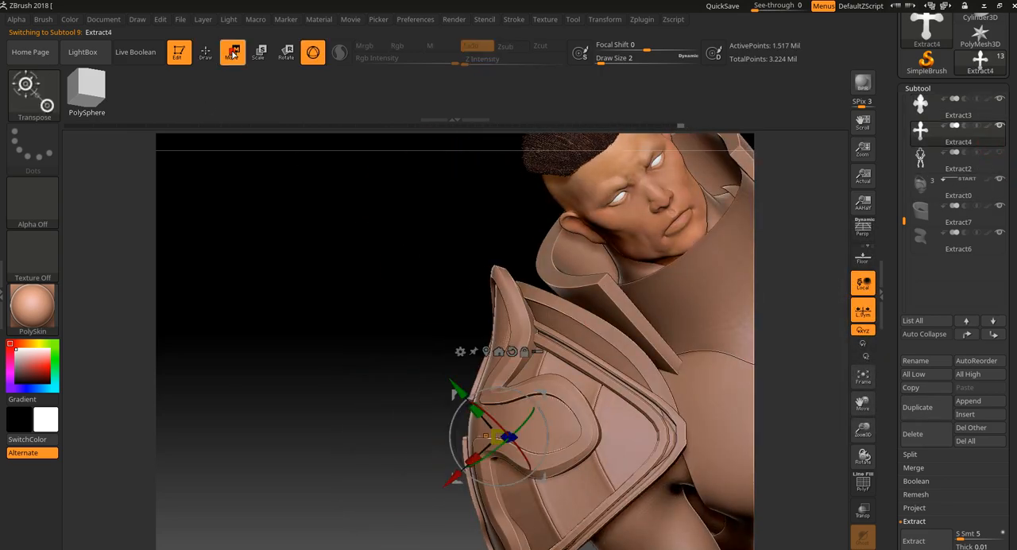
left_click_drag(276, 289, 284, 318)
left_click_drag(258, 405, 461, 358, "alt")
left_click_drag(617, 316, 616, 337, "alt")
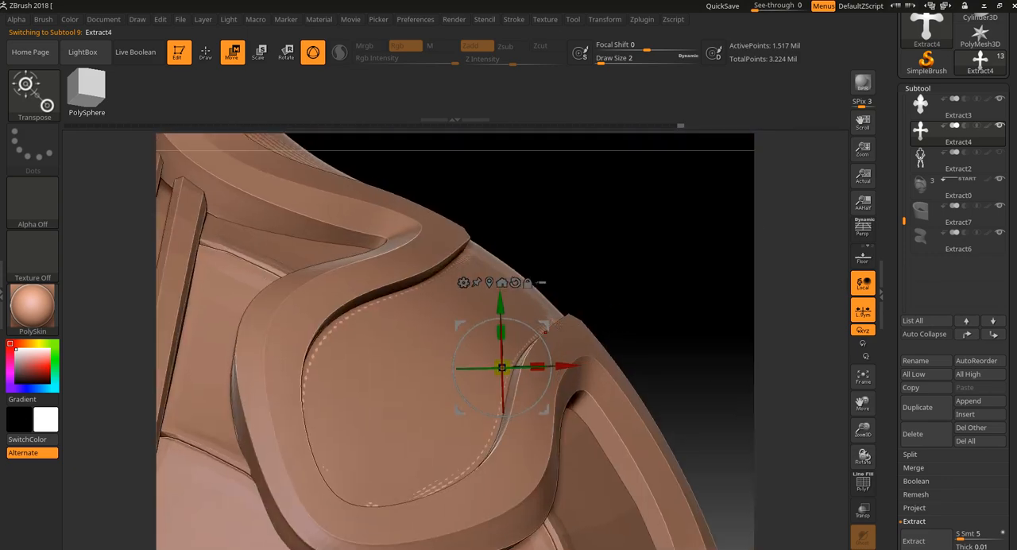
left_click_drag(545, 320, 546, 321)
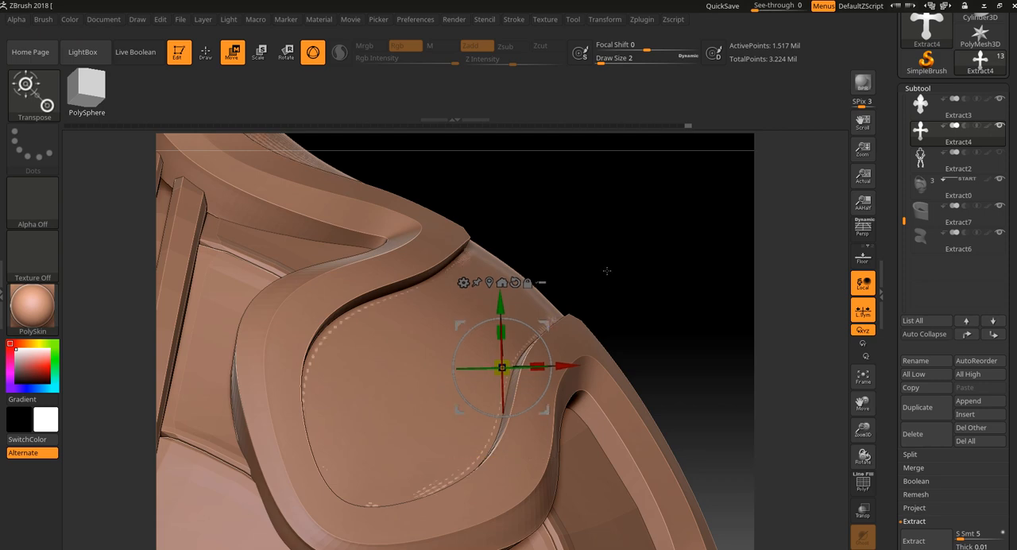
left_click_drag(606, 270, 602, 381, "alt")
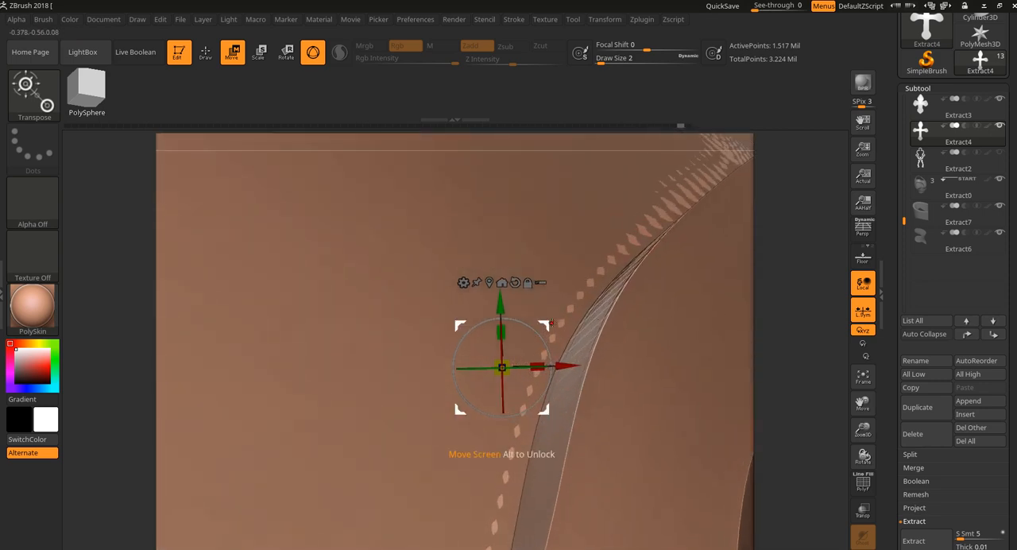
mouse_move(524, 329)
left_mouse_down()
mouse_move(538, 337)
mouse_move(533, 317)
mouse_move(548, 314)
left_mouse_up()
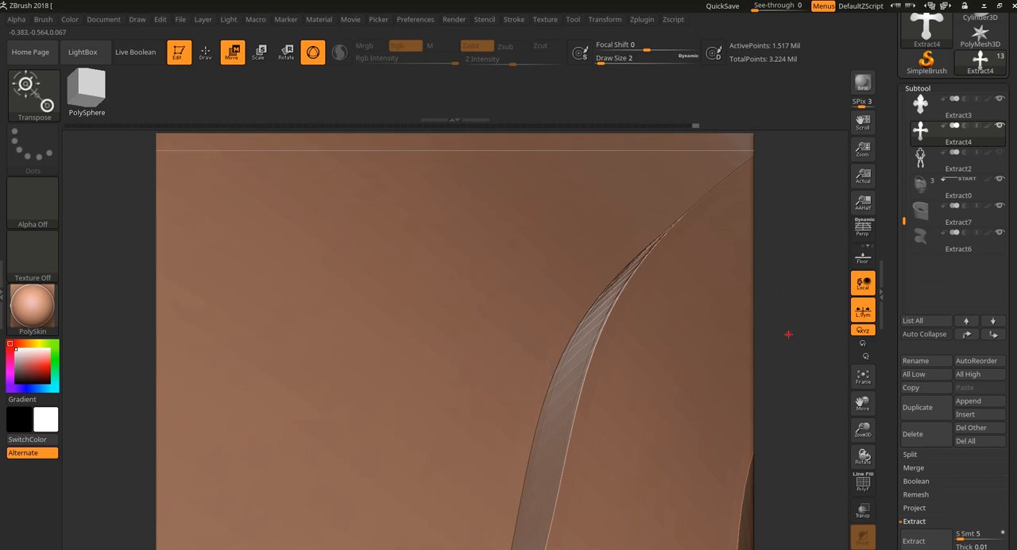
left_click_drag(787, 333, 651, 281, "alt")
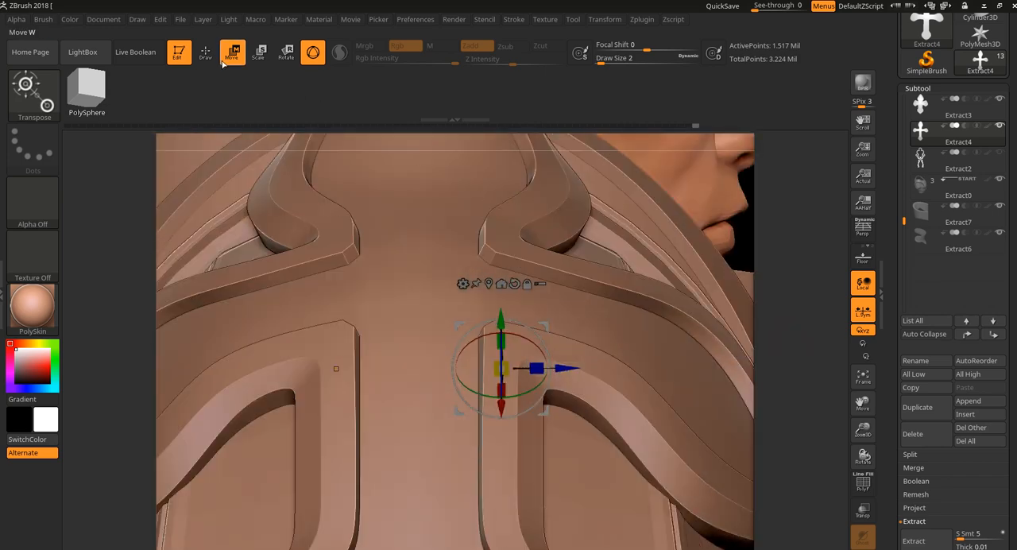
Step: Return to Draw mode, isolate the cross in Solo mode, and open its DynaMesh settings
key("q")
key("f")
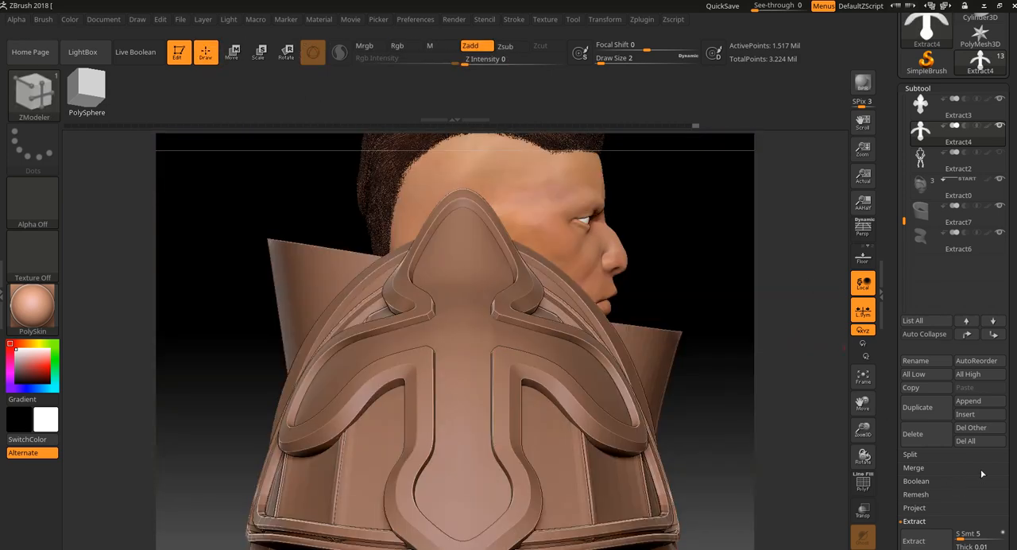
left_click(863, 548)
left_click_drag(754, 447, 760, 477)
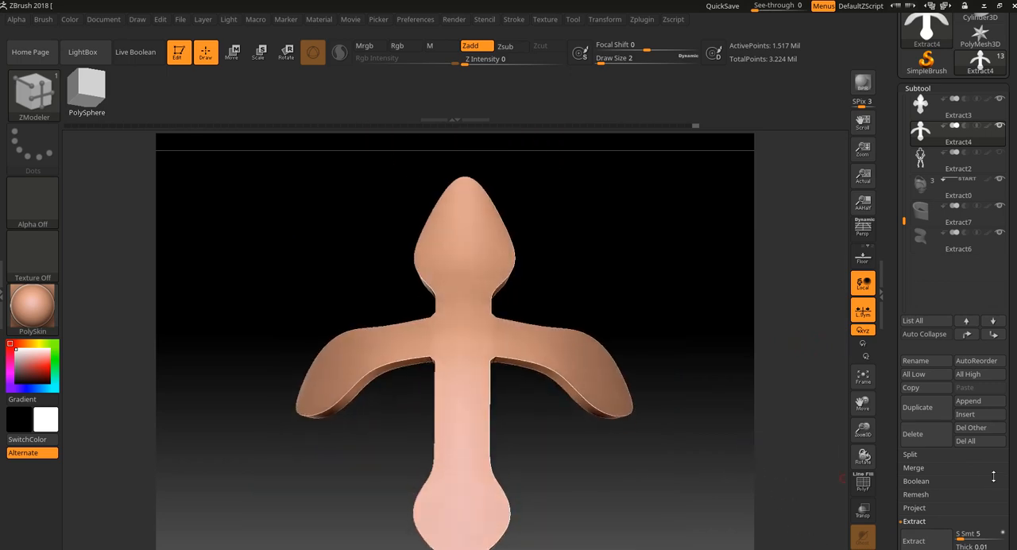
left_click_drag(1011, 471, 985, 287)
left_click(934, 397)
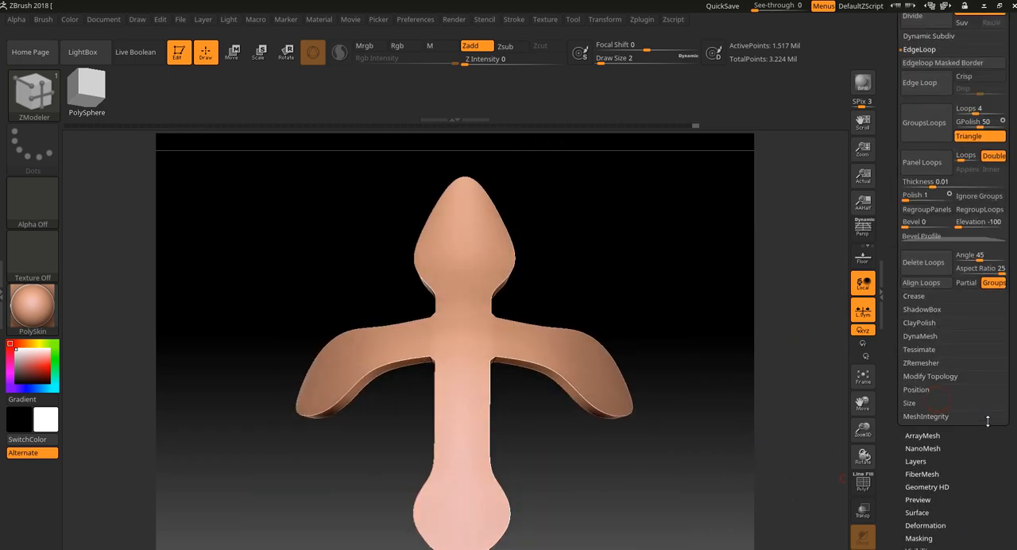
left_click_drag(982, 483, 982, 539)
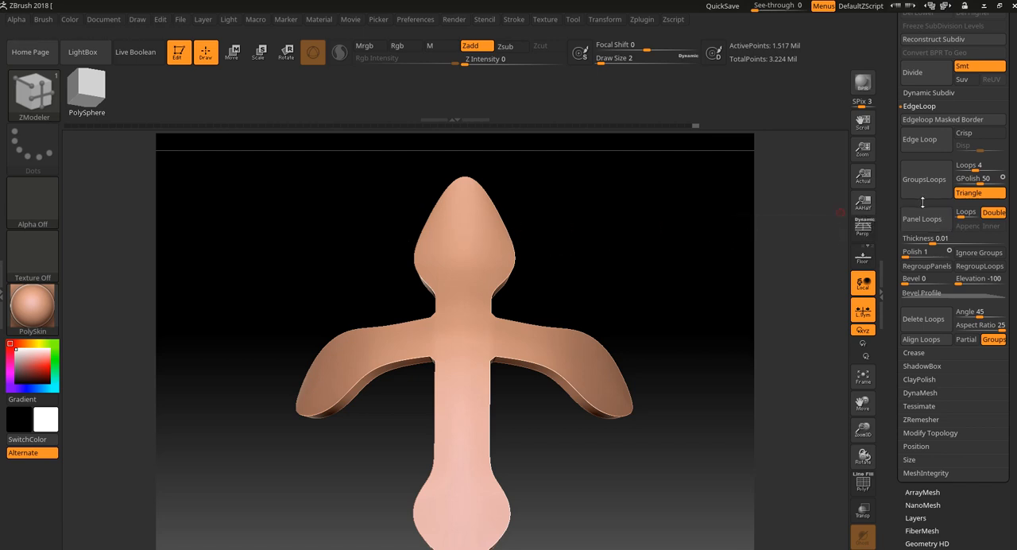
left_click(933, 394)
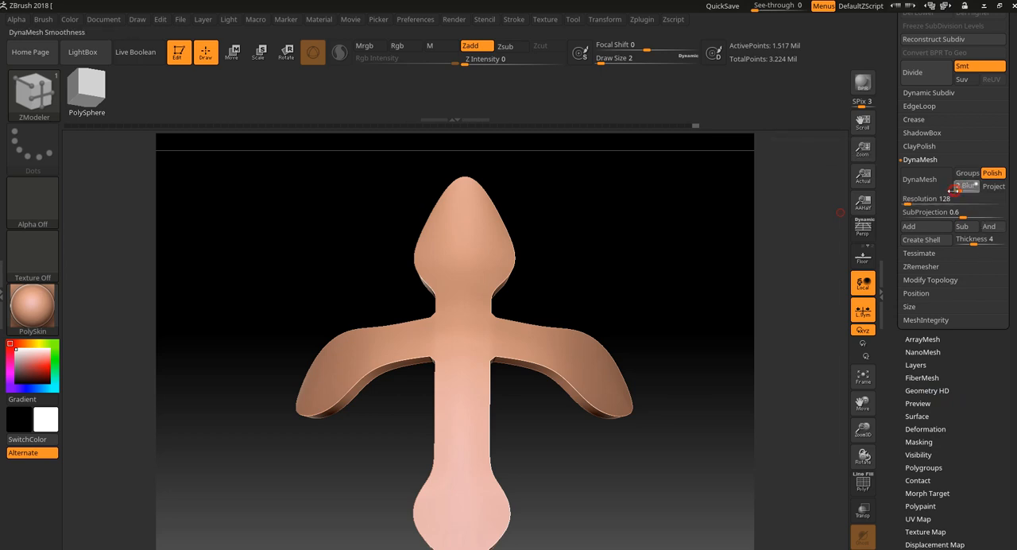
Step: Try DynaMesh on the thickened cross at resolution 128 with Blur 0, and undo the remesh
left_click_drag(953, 190, 926, 188)
left_click(927, 186)
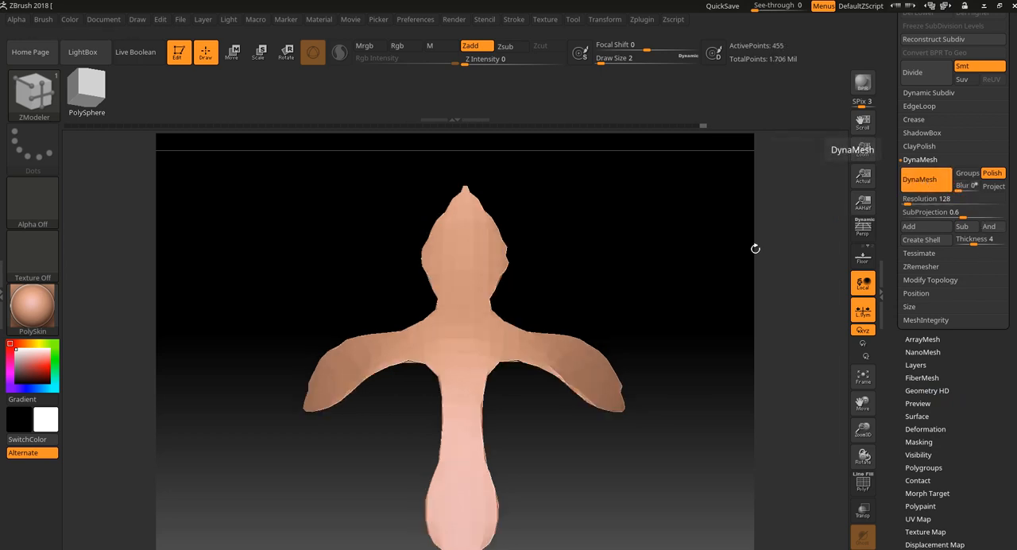
left_click_drag(756, 247, 688, 306)
key("ctrl+z")
Step: Try DynaMesh on the thickened cross at resolution 1448 with Blur 0, inspect its polyframe, and undo the remesh
left_click_drag(957, 190, 960, 191)
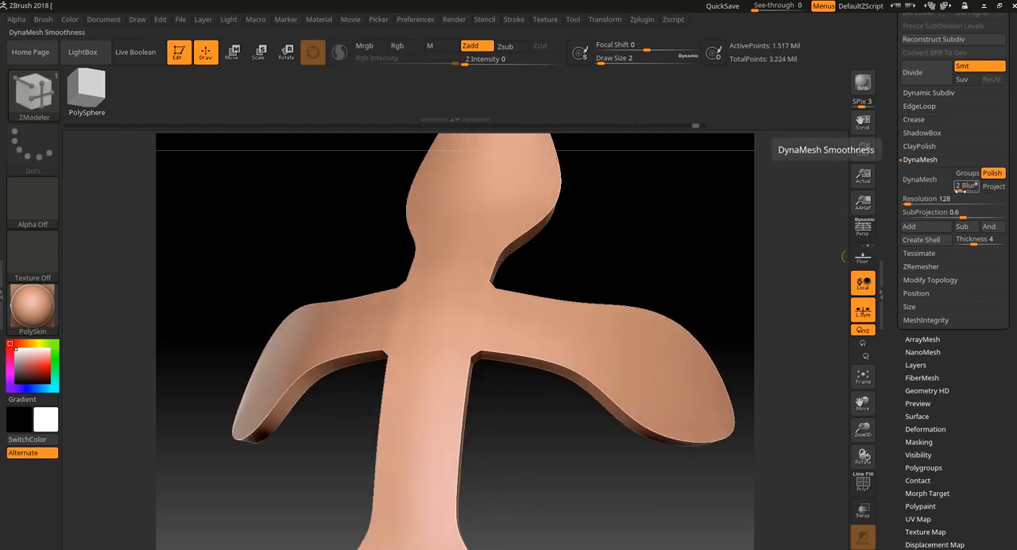
left_click(958, 191)
left_click(940, 201)
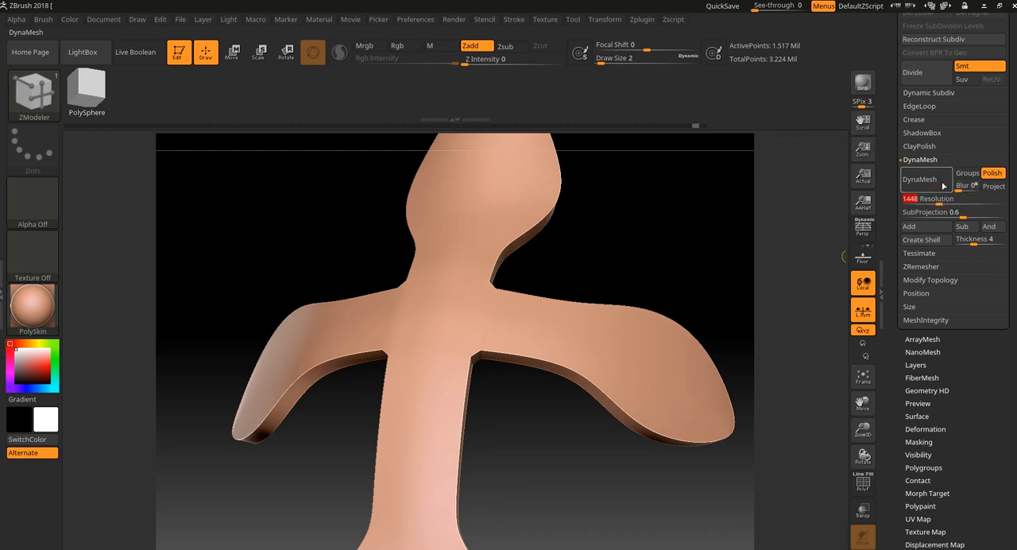
left_click(942, 182)
key("shift+f")
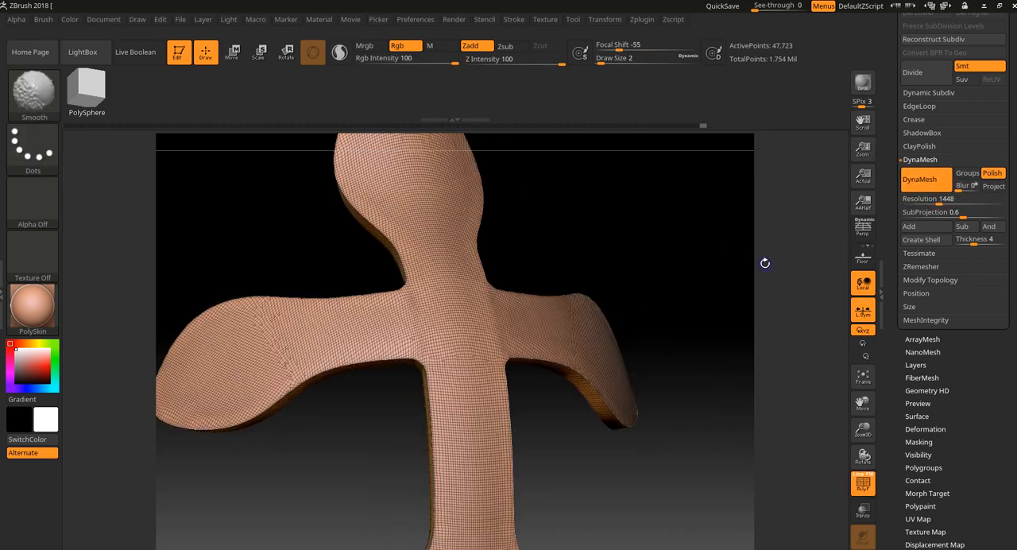
key("ctrl+z")
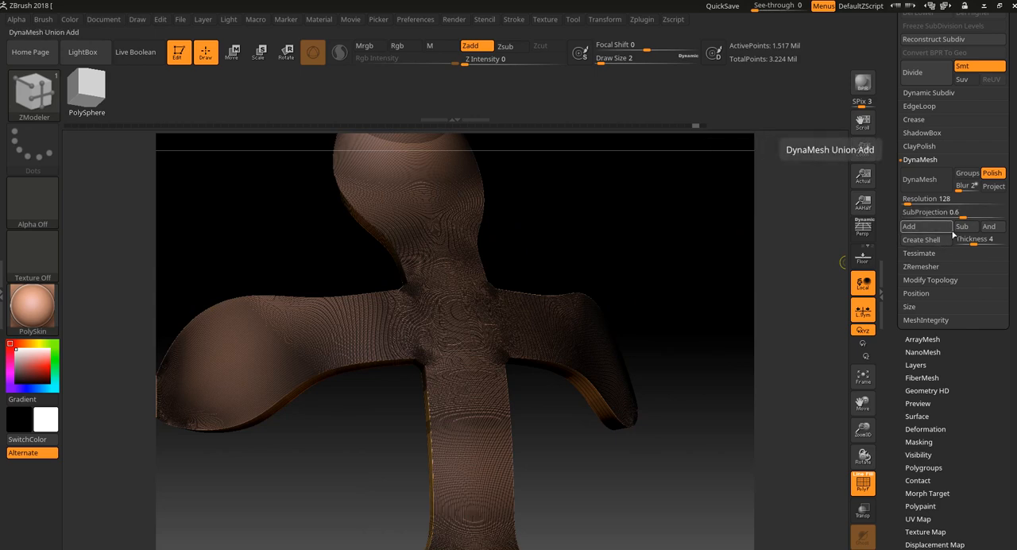
Step: DynaMesh the cross at resolution 2008 with Blur 0, and inspect its surface with the polyframe hidden
left_click(954, 185)
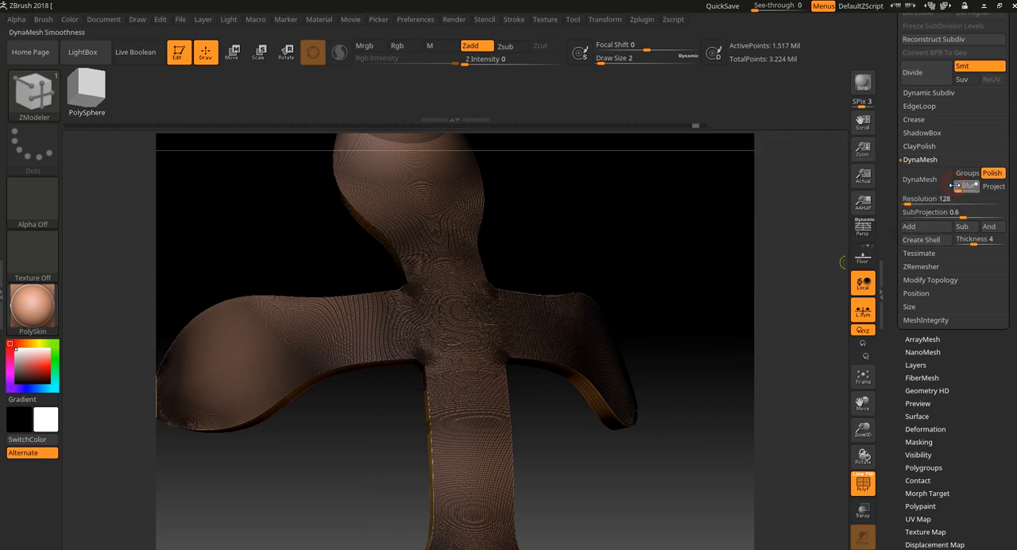
left_click_drag(922, 198, 952, 199)
left_click(934, 181)
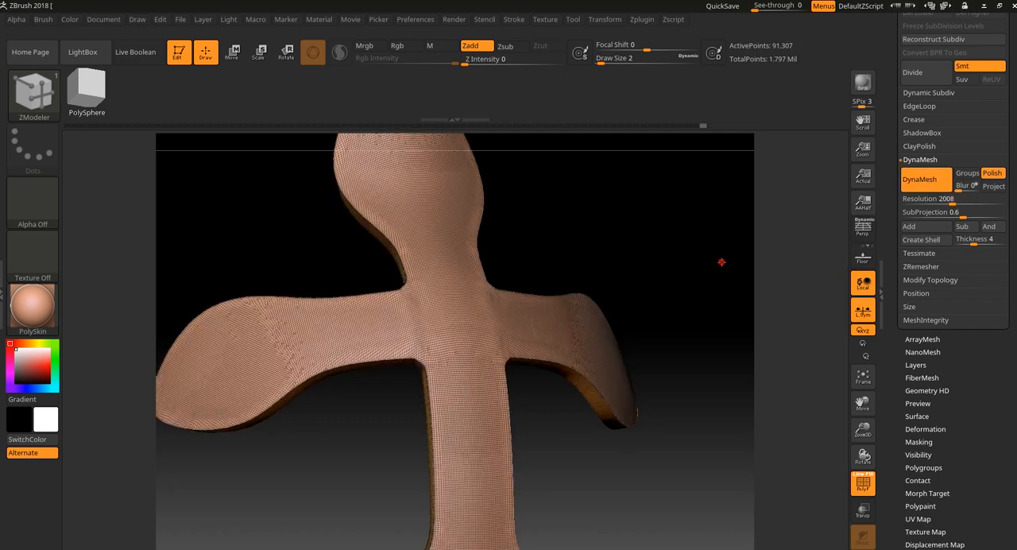
mouse_move(721, 262)
left_mouse_down()
mouse_move(631, 186)
mouse_move(610, 257)
mouse_move(594, 259)
mouse_move(647, 381)
left_mouse_up()
key("shift+f")
left_click(671, 332, "ctrl")
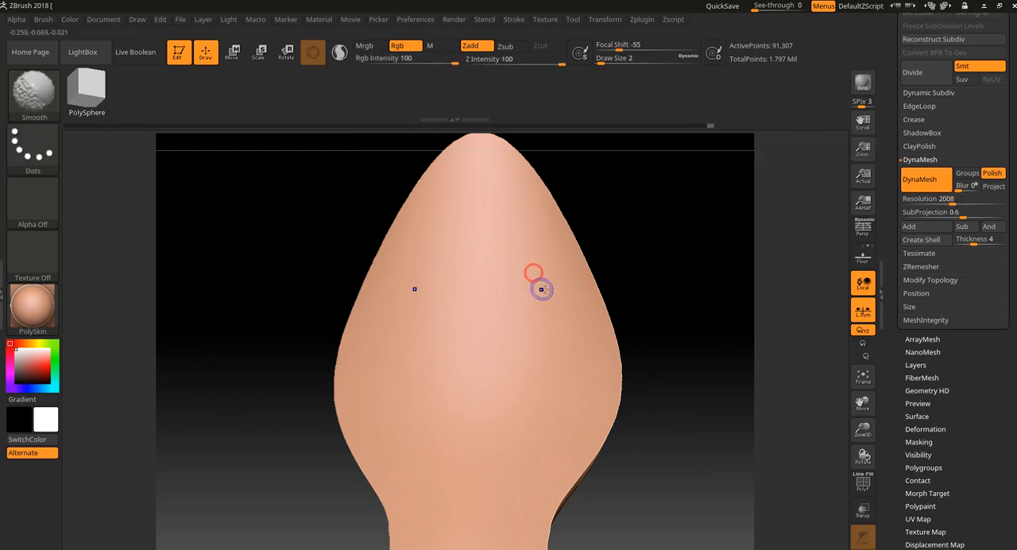
Step: DynaMesh the cross at resolution 3000 and inspect its polyframe, leaving the polyframe hidden
left_click(951, 201)
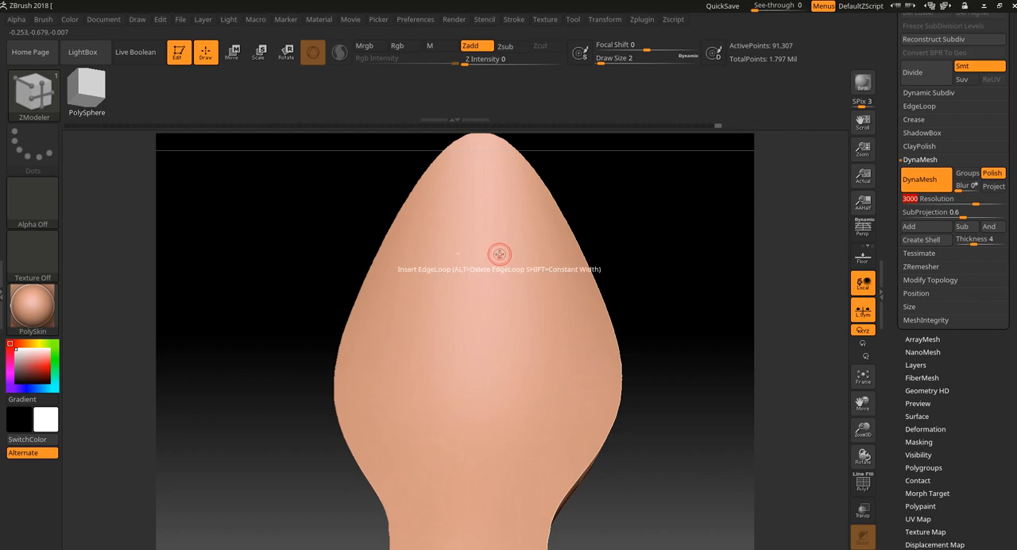
mouse_move(659, 212)
left_mouse_down("ctrl")
mouse_move(677, 247)
mouse_move(658, 195)
left_mouse_up("ctrl")
key("shift+f")
left_click_drag(679, 280, 665, 257, "alt")
key("shift+f")
Step: Switch to the Standard brush at Draw Size 3, try a raised arch on the cross's upper lobe at Z Intensity 25, and undo it
key("b")
key("z")
key("m")
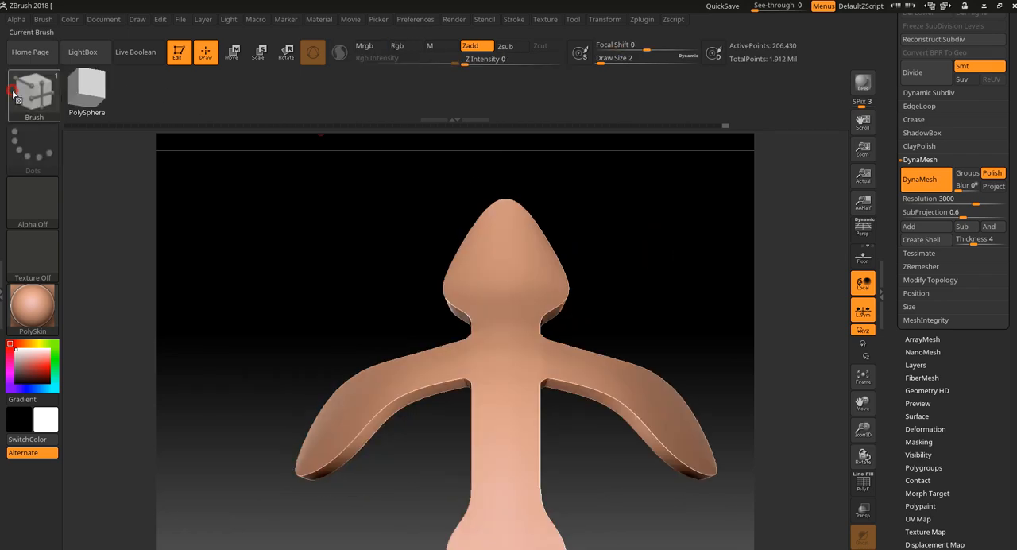
left_click(32, 91)
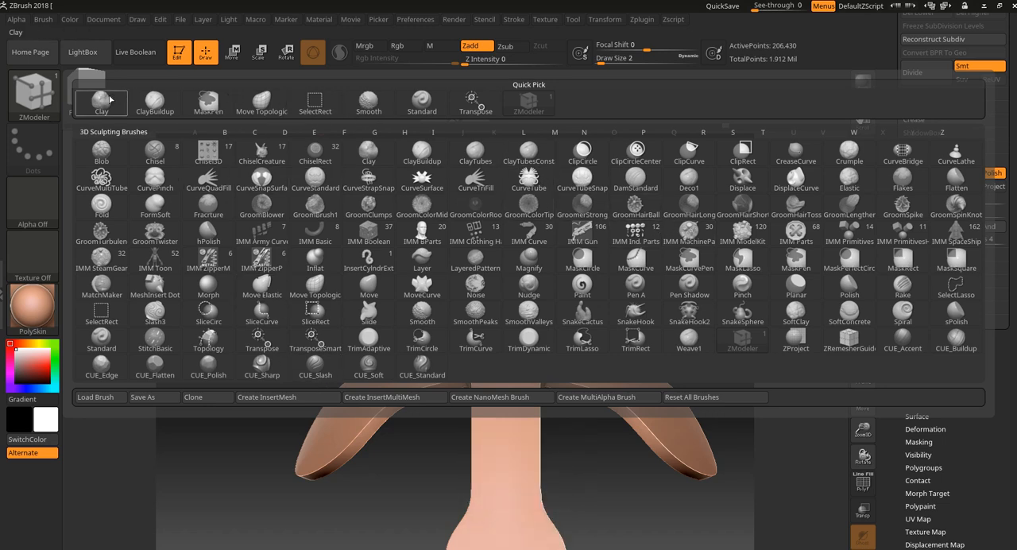
left_click(405, 111)
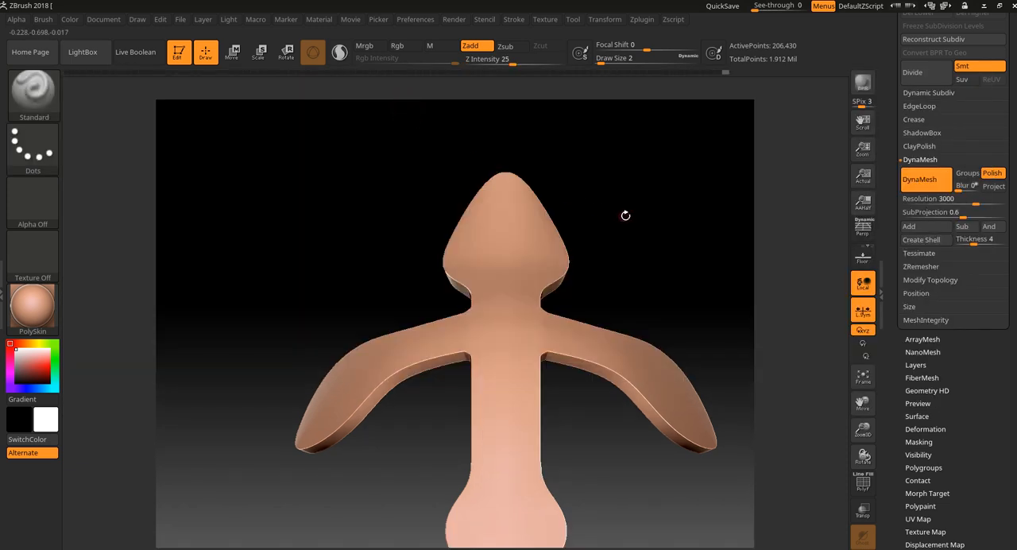
left_click_drag(625, 215, 629, 245, "alt")
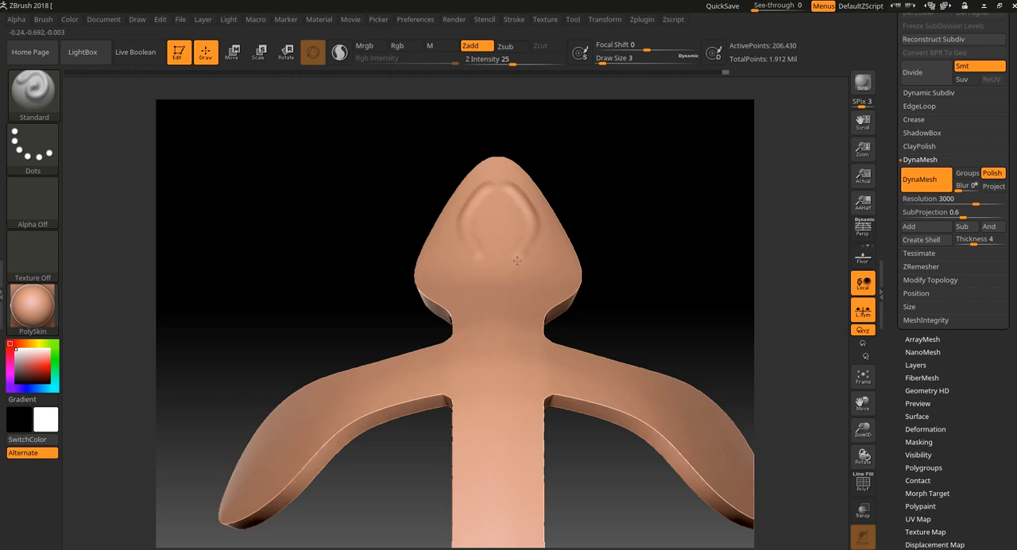
left_click_drag(606, 188, 613, 222, "alt")
key("ctrl+z")
Step: Set Z Intensity to 38 and sculpt a raised symmetrical arch with curled ends on the cross's upper lobe
left_click(514, 61)
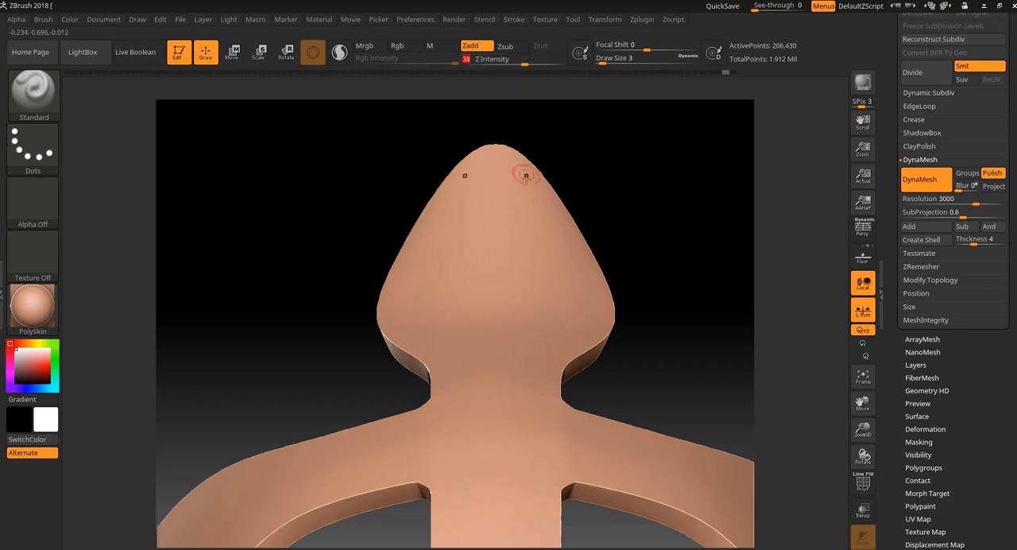
mouse_move(513, 186)
left_mouse_down()
mouse_move(545, 230)
mouse_move(535, 242)
left_mouse_up()
key("ctrl+z")
left_click_drag(595, 166, 577, 200)
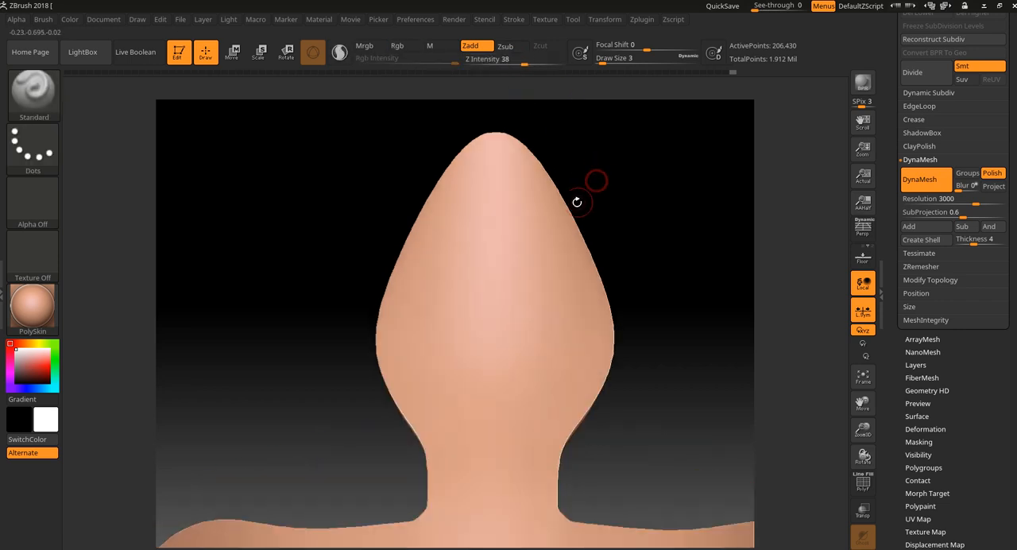
mouse_move(500, 177)
left_mouse_down()
mouse_move(488, 172)
mouse_move(522, 191)
mouse_move(541, 221)
mouse_move(547, 257)
mouse_move(532, 318)
mouse_move(565, 340)
mouse_move(569, 303)
left_mouse_up()
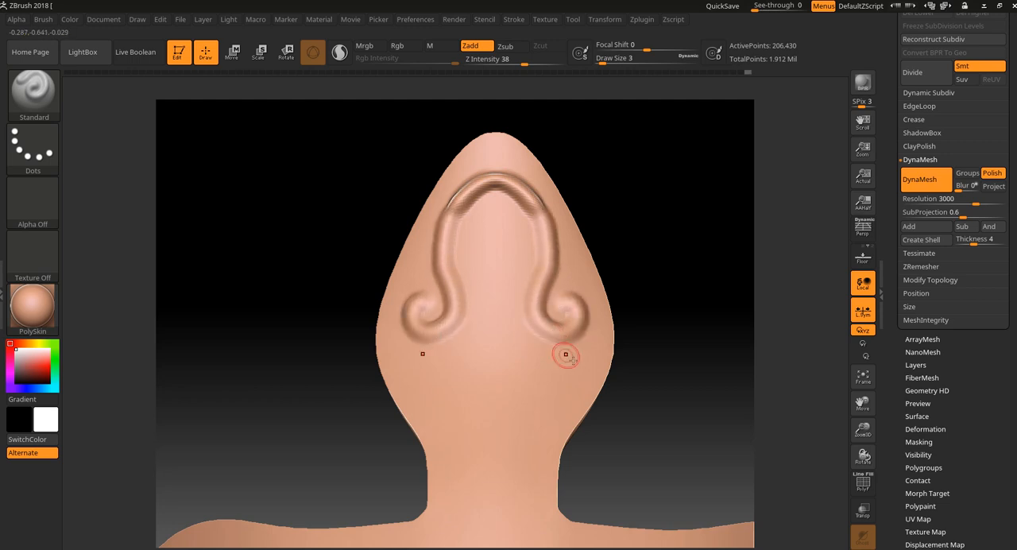
Step: Sculpt mirrored curls below the arch and wavy stems running down into large scrolls at the cross's center, undoing the trial strokes
left_click(572, 381)
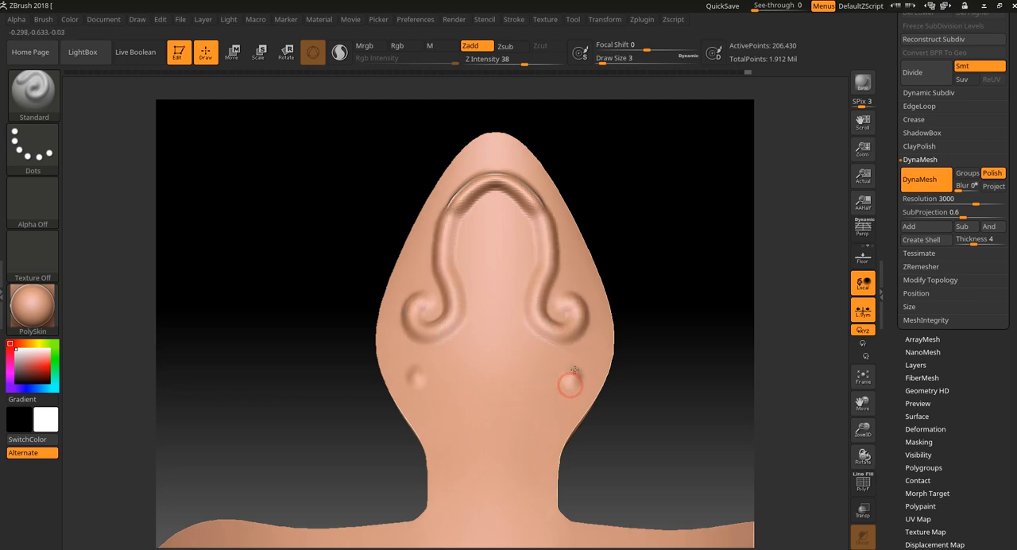
key("ctrl+z")
mouse_move(585, 344)
left_mouse_down()
mouse_move(557, 376)
mouse_move(532, 367)
mouse_move(526, 419)
mouse_move(555, 405)
mouse_move(504, 436)
left_mouse_up()
key("ctrl+z")
left_click_drag(652, 413, 646, 332, "alt")
mouse_move(518, 345)
left_mouse_down()
mouse_move(502, 396)
mouse_move(517, 343)
mouse_move(514, 386)
mouse_move(528, 411)
mouse_move(516, 494)
mouse_move(552, 512)
mouse_move(574, 468)
mouse_move(555, 464)
mouse_move(547, 476)
left_mouse_up()
key("ctrl+z")
left_click_drag(670, 344, 661, 414, "alt")
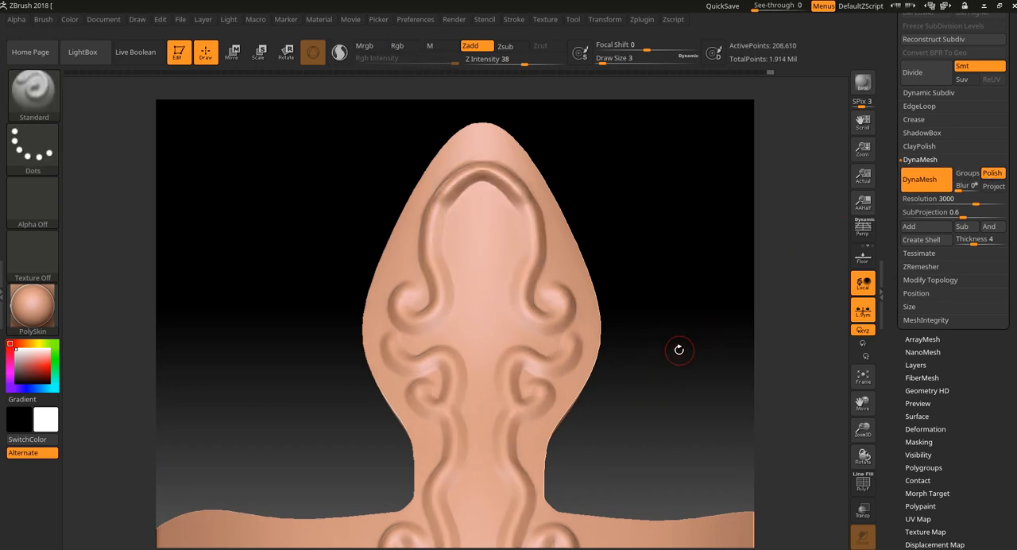
Step: Step back and forth through the undo history to the completed scrollwork before its last DynaMesh remesh
mouse_move(676, 347)
left_mouse_down()
mouse_move(710, 370)
mouse_move(676, 363)
mouse_move(667, 350)
left_mouse_up()
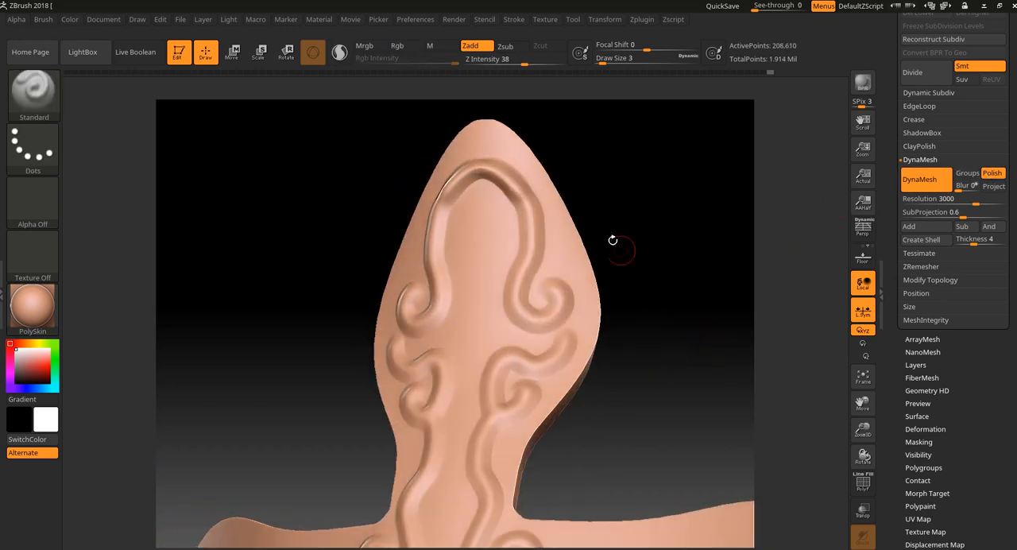
key("ctrl")
key("ctrl+z")
key("ctrl+z")
key("ctrl+z")
key("ctrl+z")
key("ctrl+z")
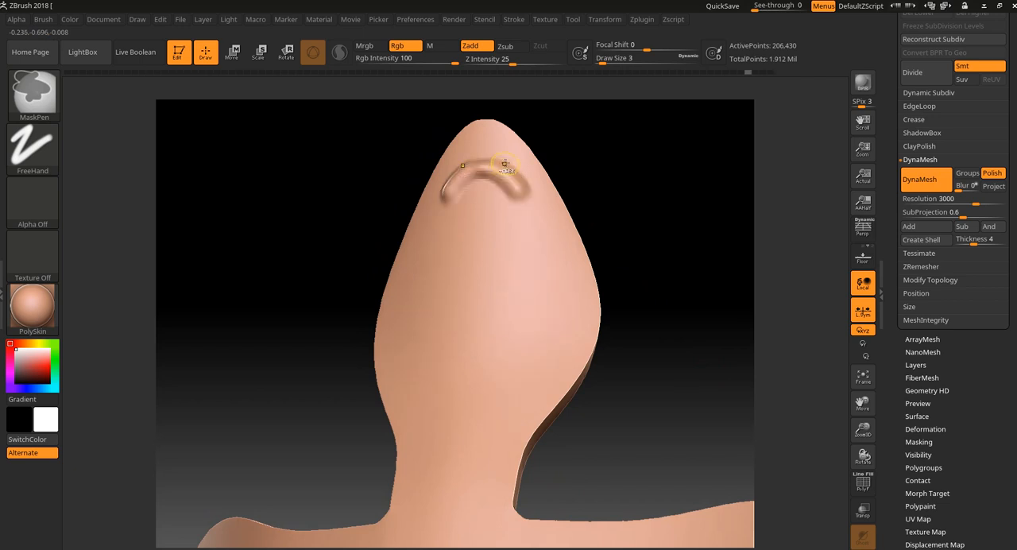
key("ctrl+z")
key("ctrl+shift+z")
key("ctrl+shift+z")
key("ctrl+shift+z")
key("ctrl+shift+z")
key("ctrl+shift+z")
key("ctrl+shift+z")
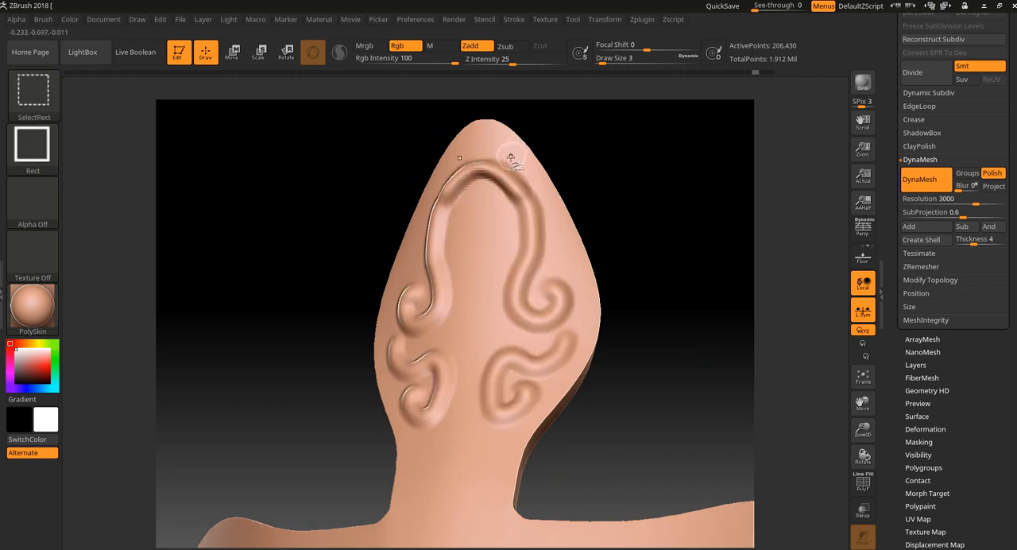
key("ctrl+z")
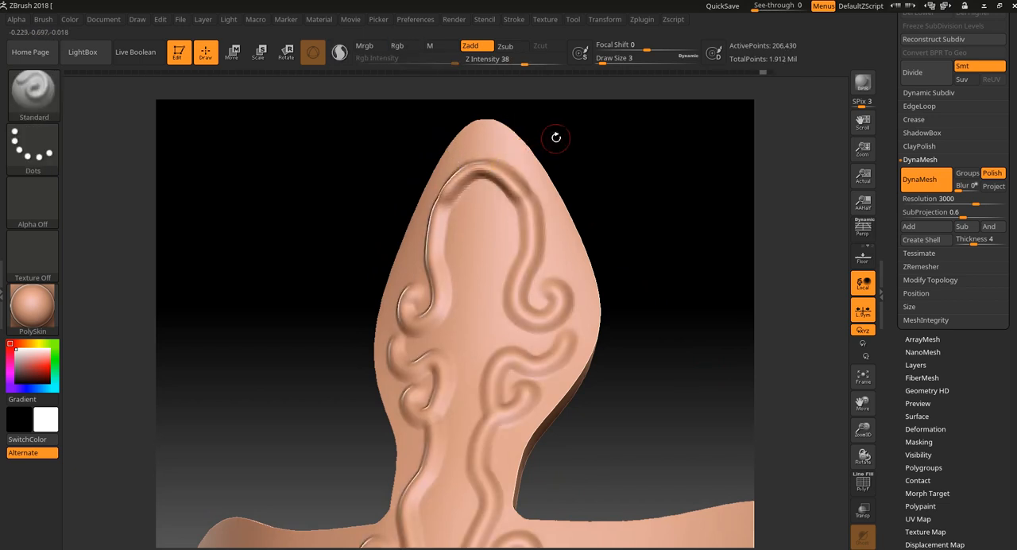
left_click(515, 20)
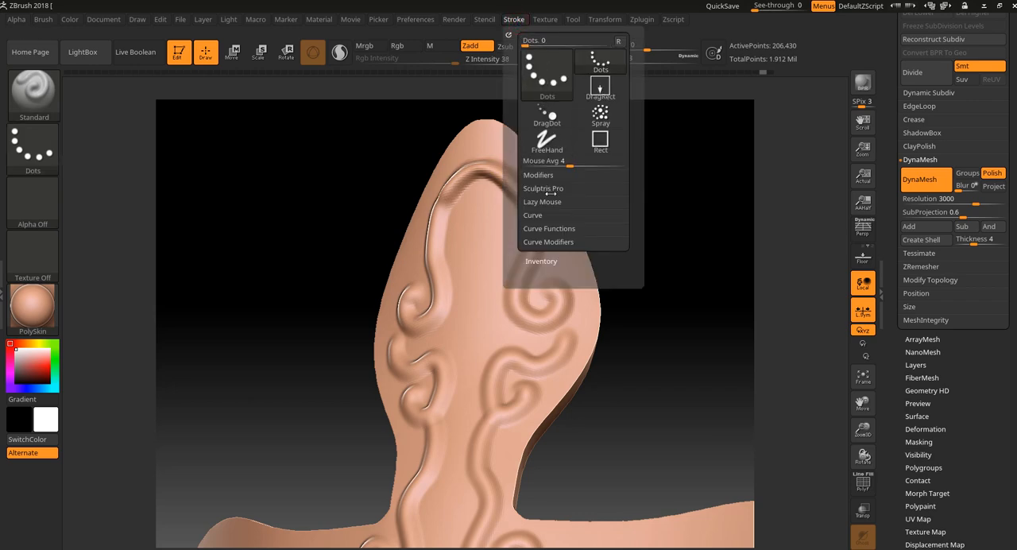
left_click(548, 202)
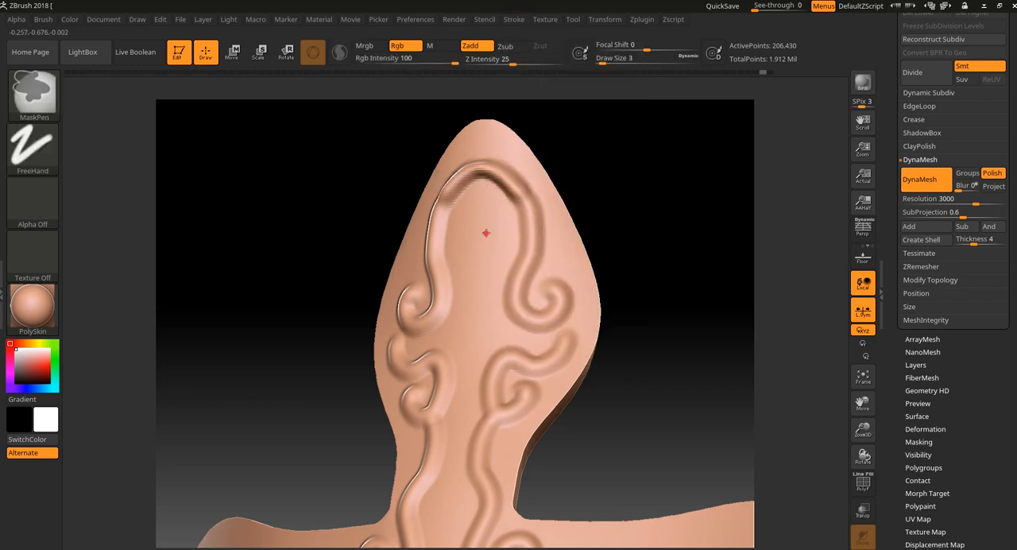
left_click_drag(483, 225, 481, 301, "ctrl")
left_click_drag(567, 205, 635, 169, "ctrl")
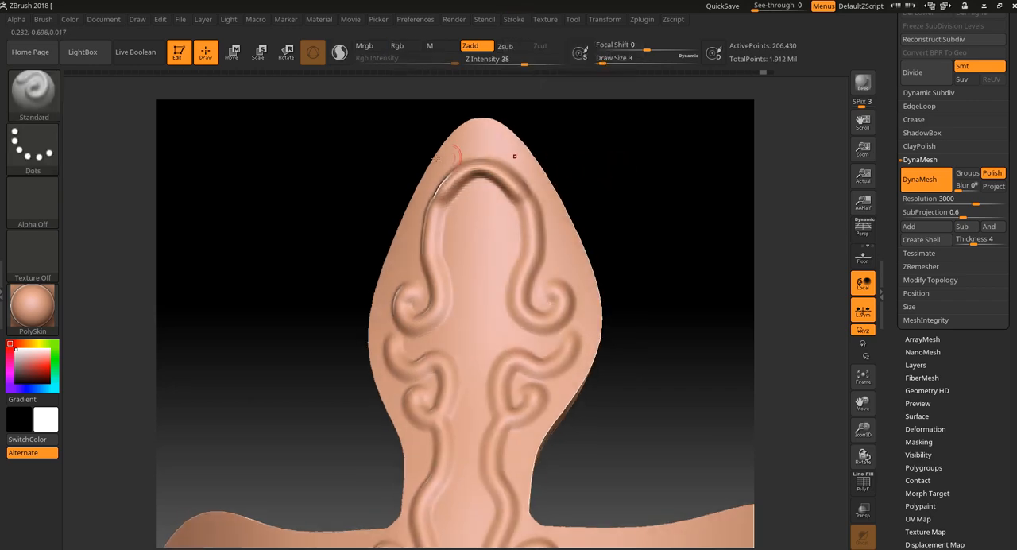
Step: Switch to the DamStandard brush with Zadd and sculpt a sharp ridge along the raised arch and into its curled ends
left_click(34, 94)
left_click(642, 175)
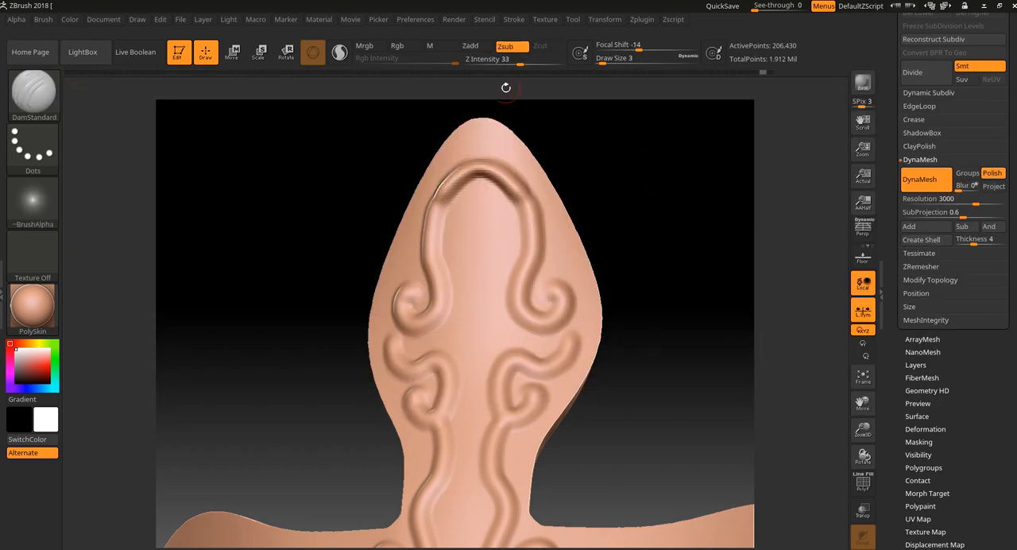
left_click(471, 46)
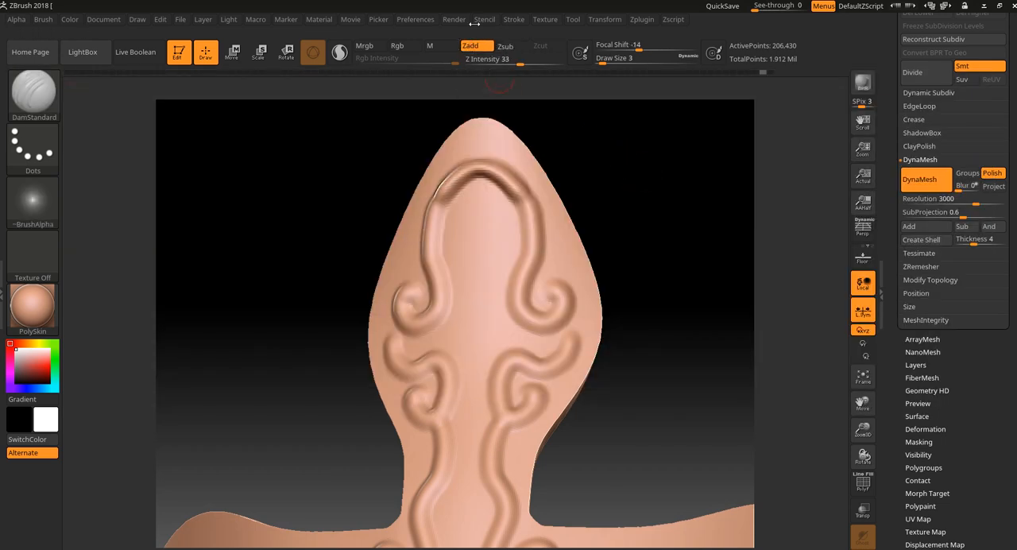
left_click_drag(476, 225, 476, 311)
left_click_drag(624, 175, 622, 211, "alt")
key("ctrl+z")
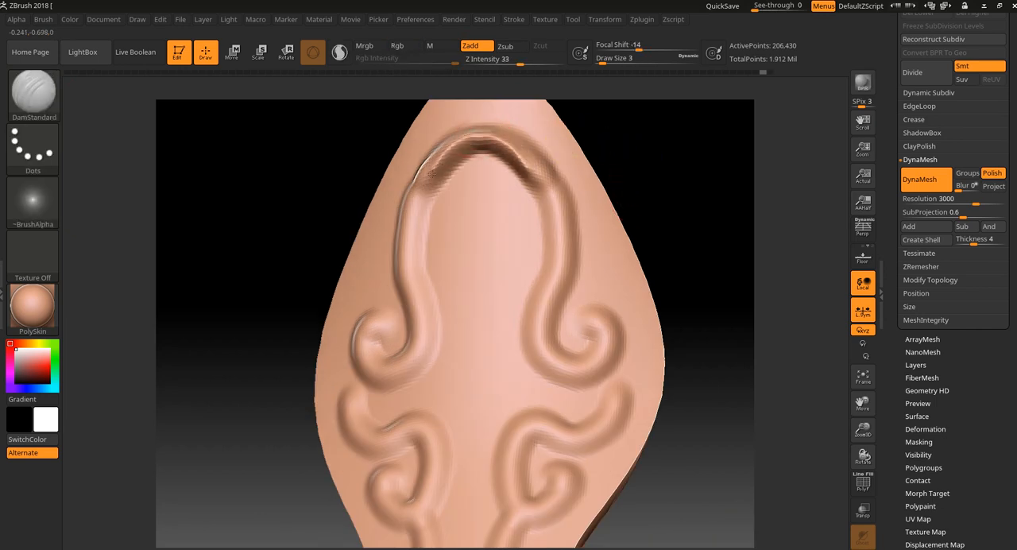
left_click_drag(419, 191, 412, 221)
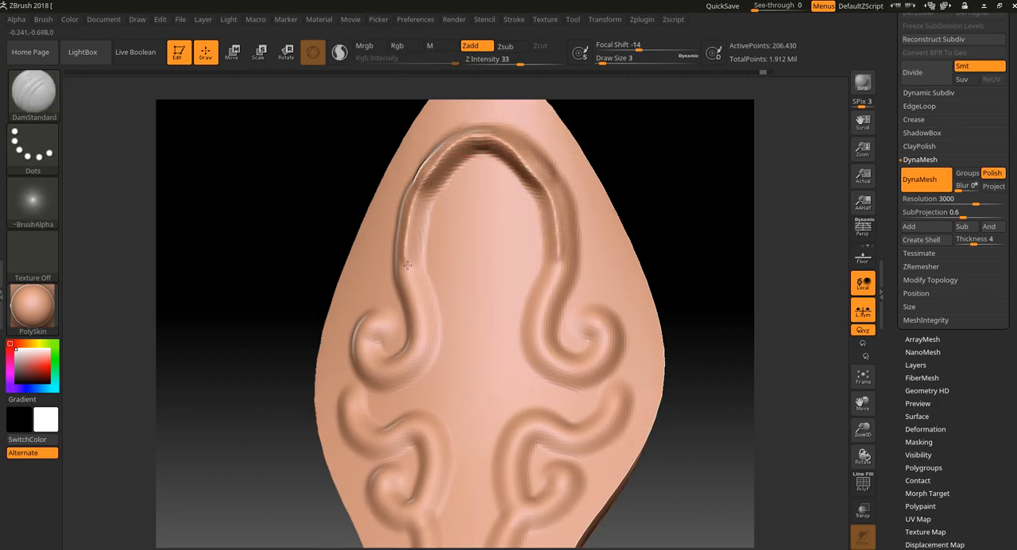
mouse_move(407, 264)
left_mouse_down()
mouse_move(410, 358)
mouse_move(391, 365)
mouse_move(366, 330)
mouse_move(385, 326)
left_mouse_up()
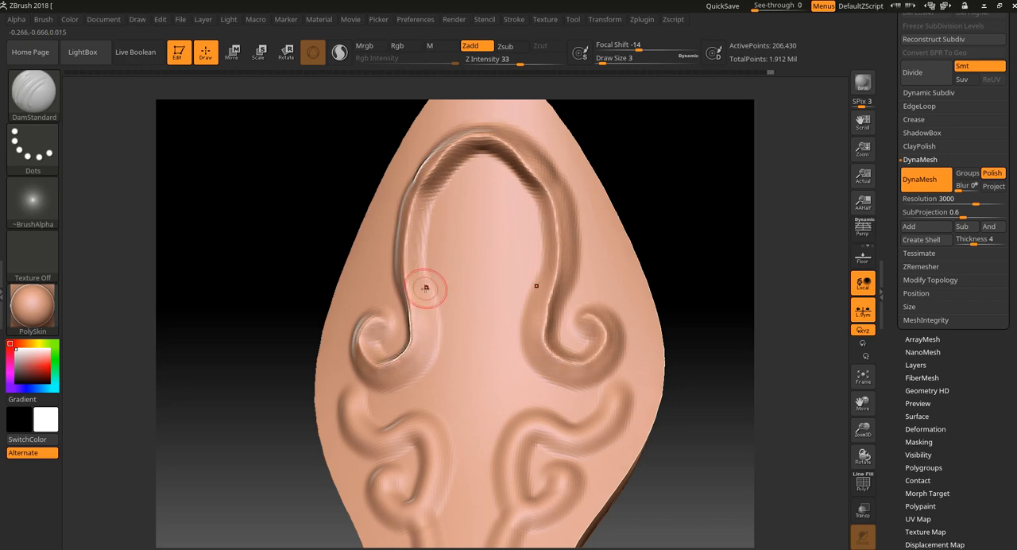
Step: Sculpt sharp ridges along the middle curls and the upper part of the wavy stems with DamStandard
left_click_drag(700, 197, 695, 112, "alt")
mouse_move(613, 312)
left_mouse_down()
mouse_move(572, 355)
mouse_move(508, 377)
mouse_move(501, 404)
left_mouse_up()
mouse_move(694, 397)
left_mouse_down()
mouse_move(687, 417)
mouse_move(683, 387)
left_mouse_up()
mouse_move(548, 337)
left_mouse_down()
mouse_move(566, 351)
mouse_move(562, 372)
mouse_move(512, 405)
mouse_move(505, 425)
mouse_move(514, 507)
left_mouse_up()
left_click_drag(637, 491, 522, 390)
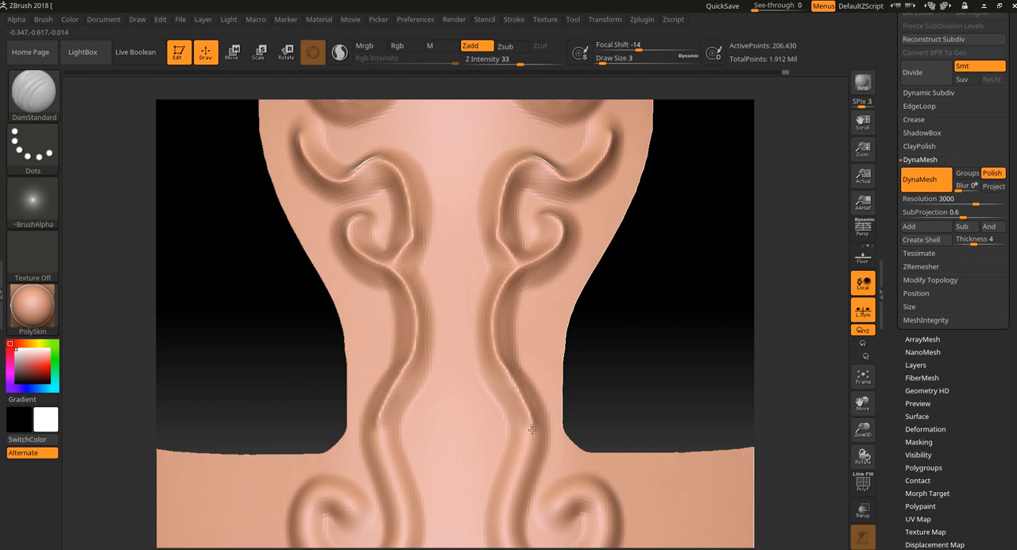
left_click_drag(532, 430, 524, 465)
Step: Continue the sharp ridges down the lower stems and around the large central scrolls, and remesh the cross with DynaMesh
left_click_drag(629, 374, 621, 274, "alt")
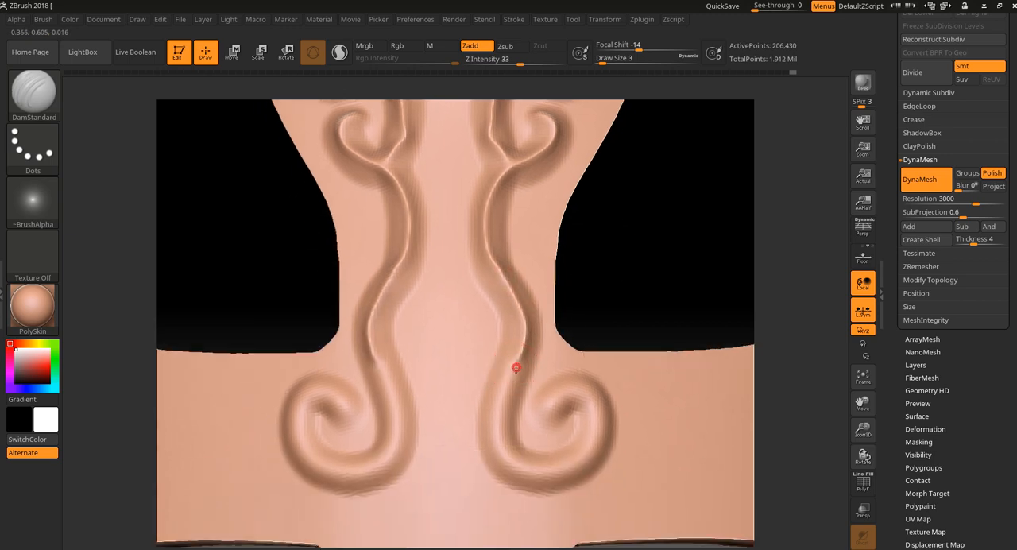
left_click_drag(514, 356, 505, 469)
left_click_drag(595, 370, 664, 281, "alt")
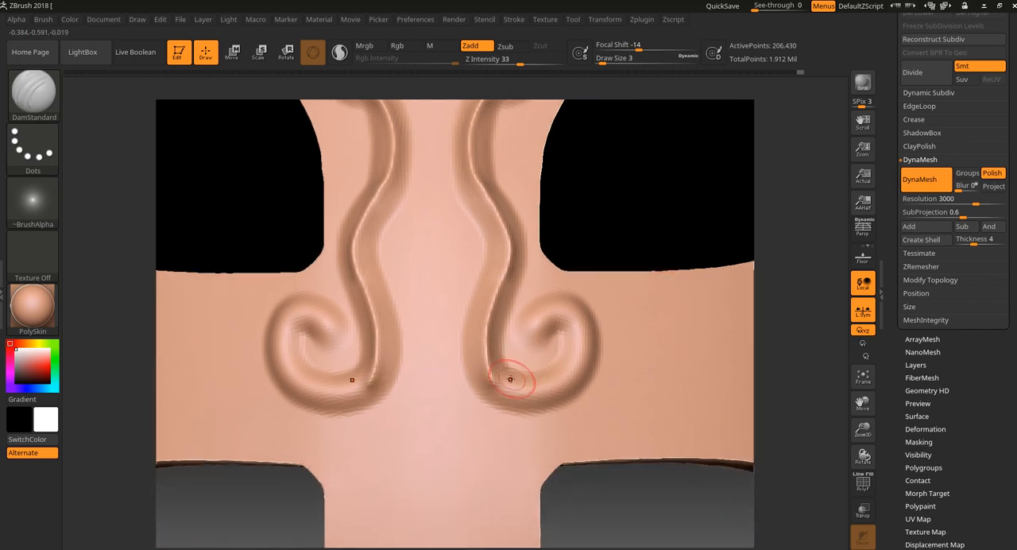
mouse_move(515, 389)
left_mouse_down()
mouse_move(537, 394)
mouse_move(580, 350)
left_mouse_up()
left_click_drag(561, 307, 525, 337)
mouse_move(647, 219)
left_mouse_down("alt")
mouse_move(612, 173)
mouse_move(619, 276)
mouse_move(678, 282)
mouse_move(627, 290)
mouse_move(619, 279)
mouse_move(622, 295)
mouse_move(509, 289)
left_mouse_up("alt")
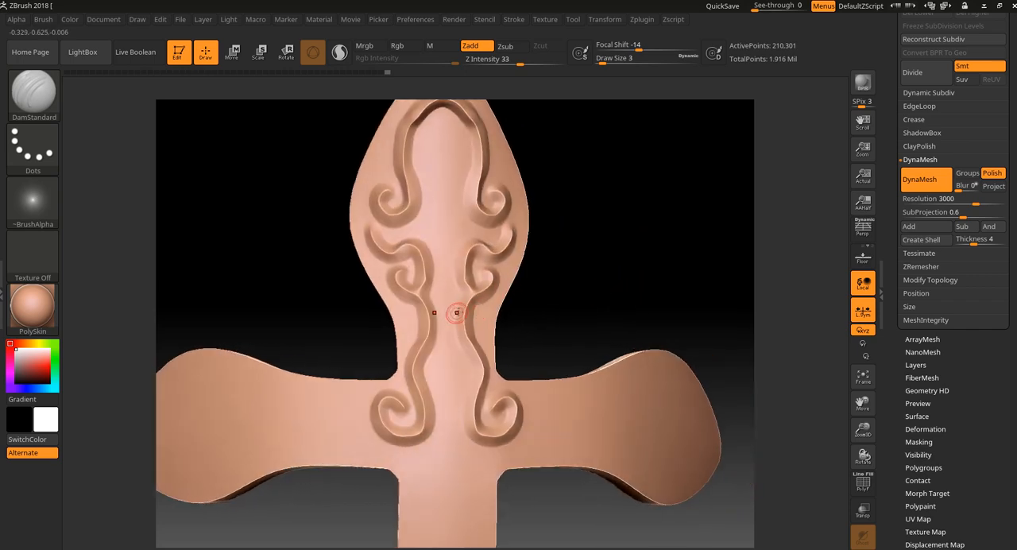
Step: Leave Solo mode, set the DamStandard brush to Zsub, and inspect the scrollwork up close on the armor
left_click(862, 537)
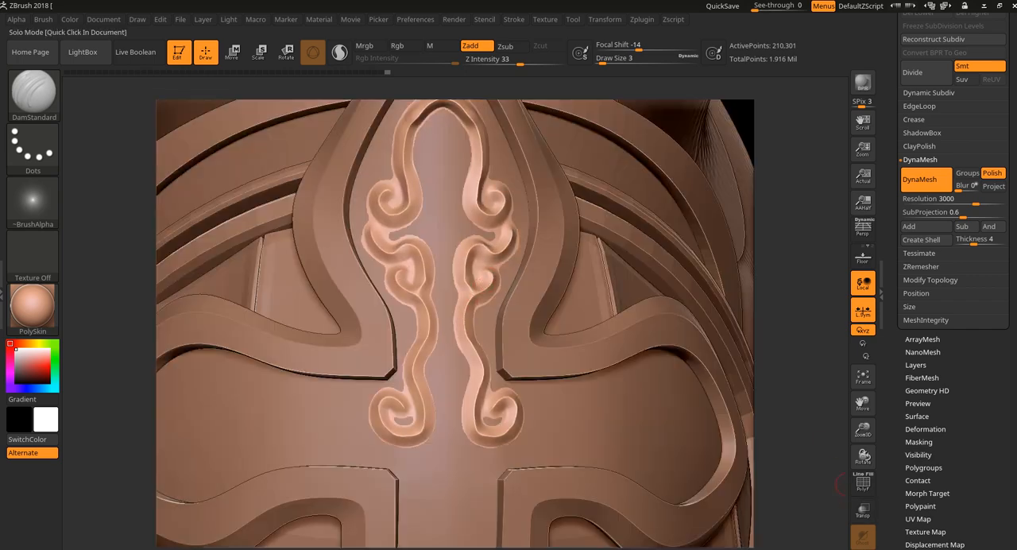
mouse_move(779, 386)
left_mouse_down()
mouse_move(799, 266)
mouse_move(822, 361)
mouse_move(817, 386)
mouse_move(566, 296)
left_mouse_up()
left_click(507, 46)
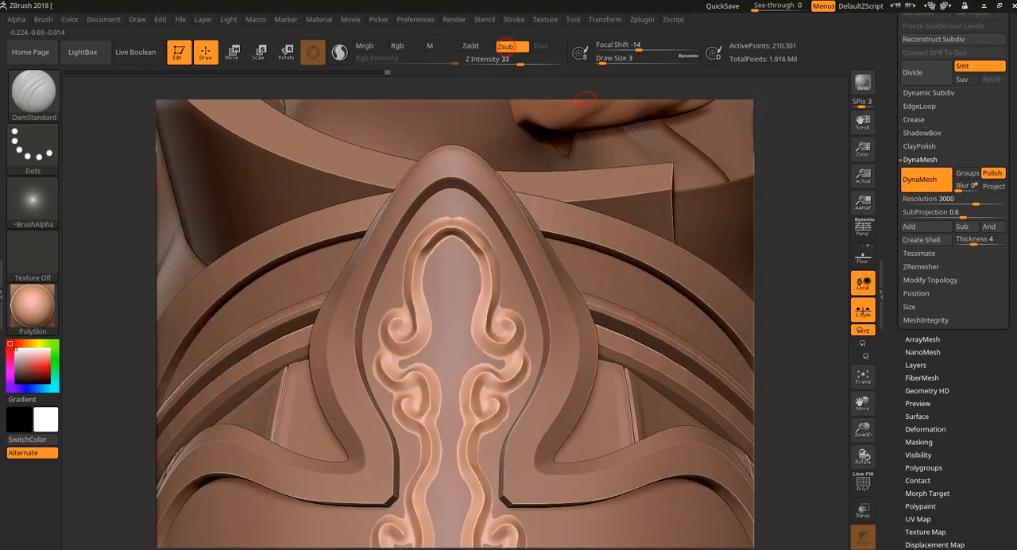
left_click_drag(798, 277, 807, 452, "alt")
left_click_drag(799, 299, 808, 514, "alt")
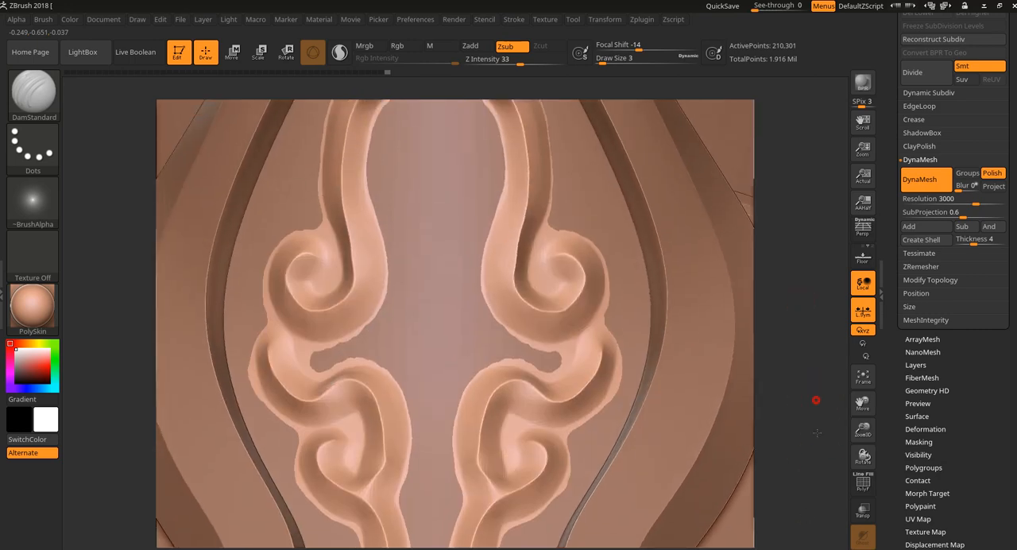
left_click_drag(816, 399, 816, 544, "alt")
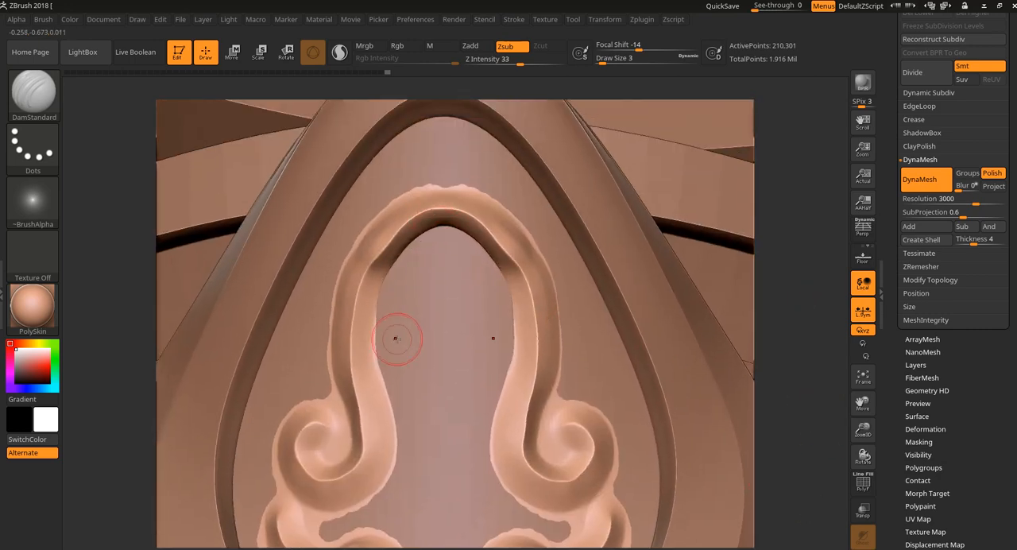
Step: Reshape the top of the raised arch with the Move Topological brush at Draw Size 7, drawing its protruding edge inward in side view
left_click(33, 92)
left_click(330, 100)
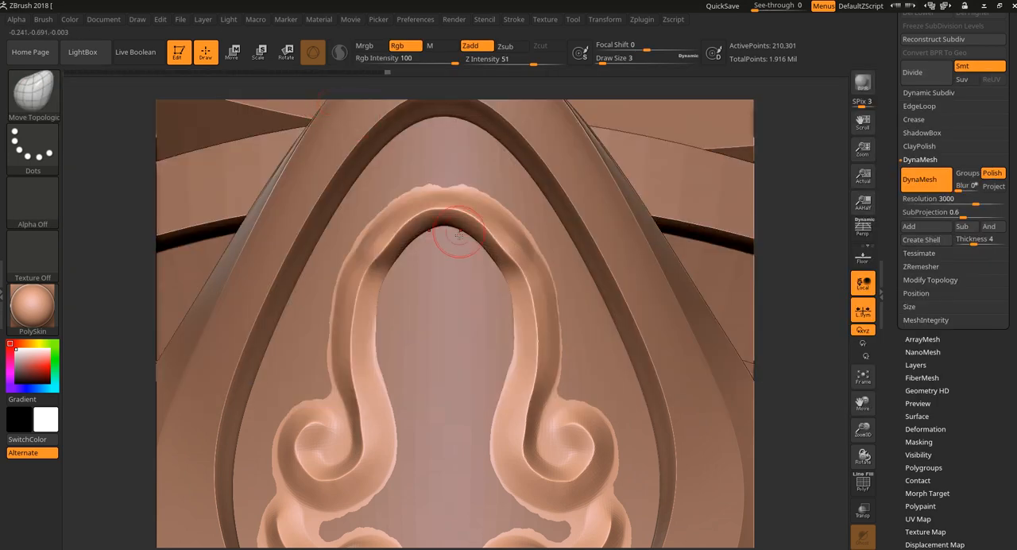
key("]")
key("]")
key("]")
key("]")
left_click_drag(394, 247, 382, 245)
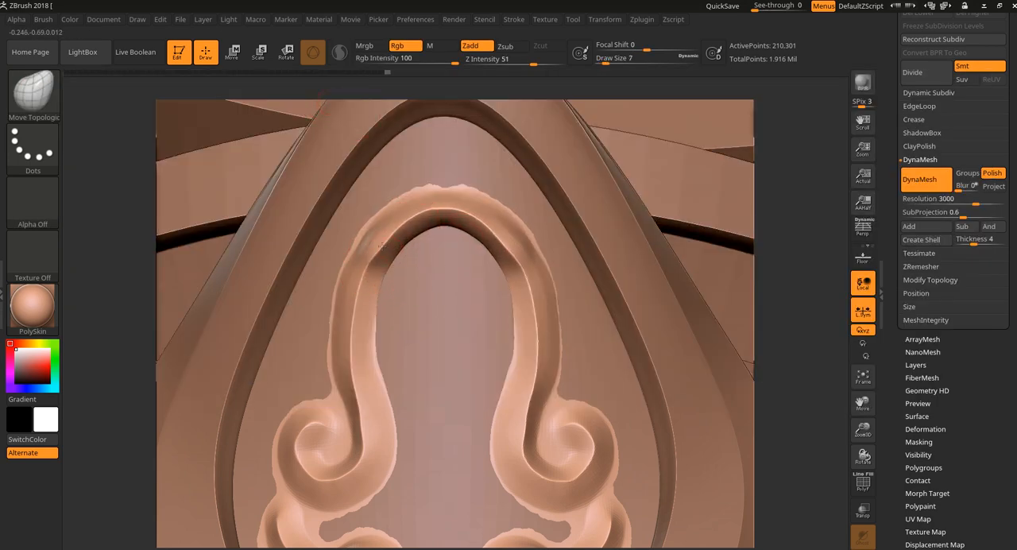
left_click_drag(774, 140, 486, 256)
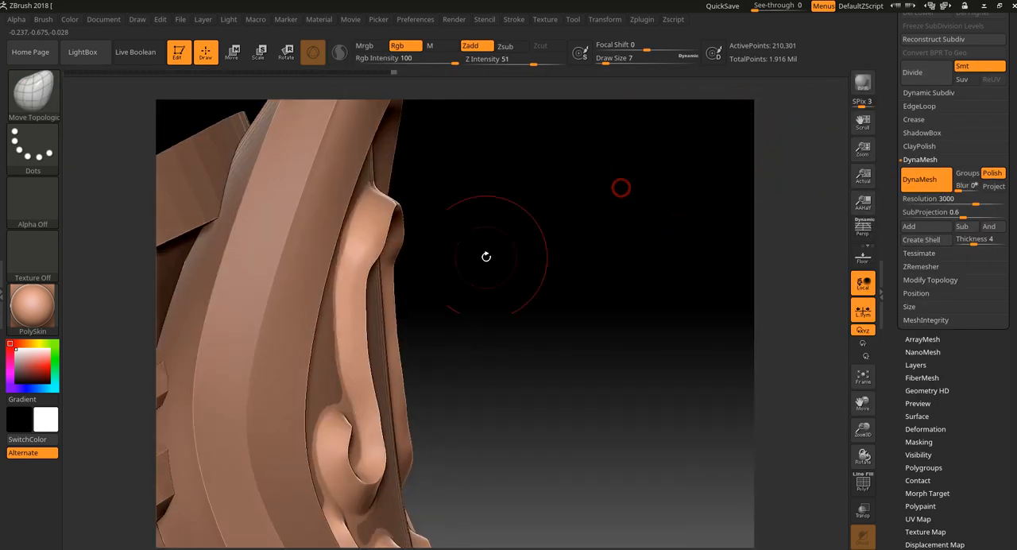
left_click_drag(382, 234, 371, 236)
left_click_drag(397, 205, 388, 208)
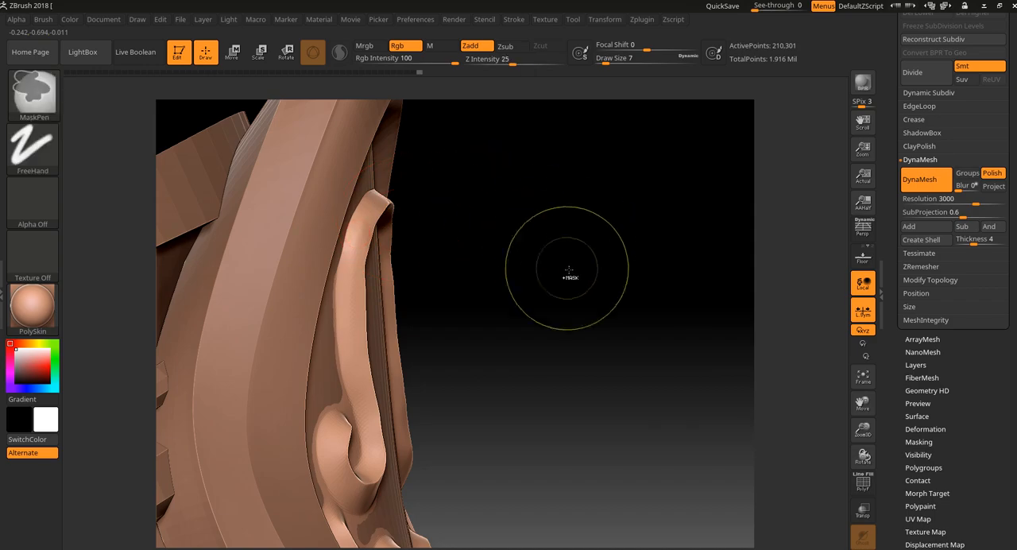
Step: Remesh the reshaped scrollwork with DynaMesh at resolution 3000 and view it together with the whole shoulder armor
left_click_drag(568, 270, 616, 306, "ctrl")
left_click_drag(611, 398, 585, 309)
left_click_drag(606, 356, 564, 358)
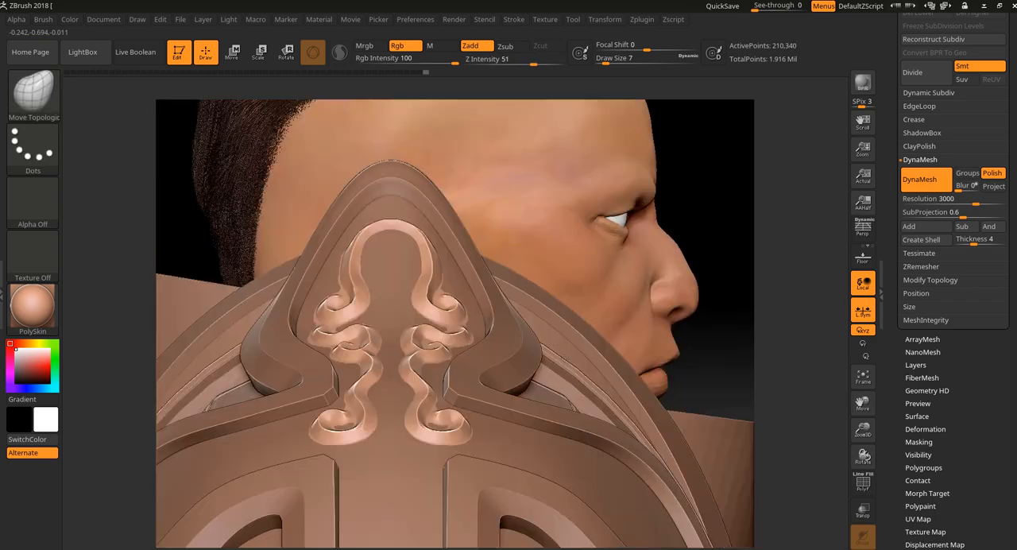
Step: Carve away the excess surface along the arch's outer edges and inside its curls with DamStandard in Zsub at Draw Size 2
left_click(37, 89)
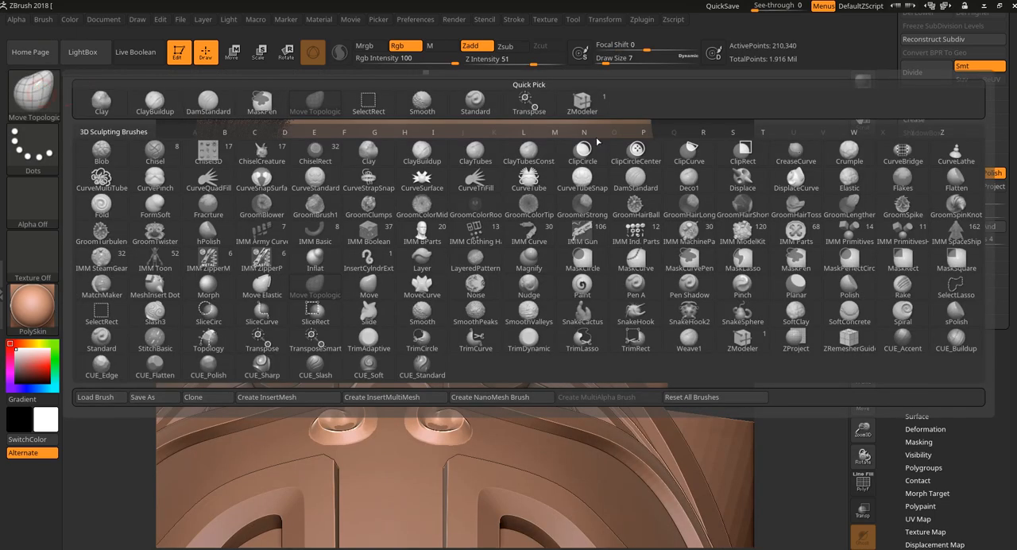
left_click(639, 181)
mouse_move(754, 186)
left_mouse_down()
mouse_move(746, 188)
mouse_move(756, 180)
mouse_move(749, 229)
left_mouse_up()
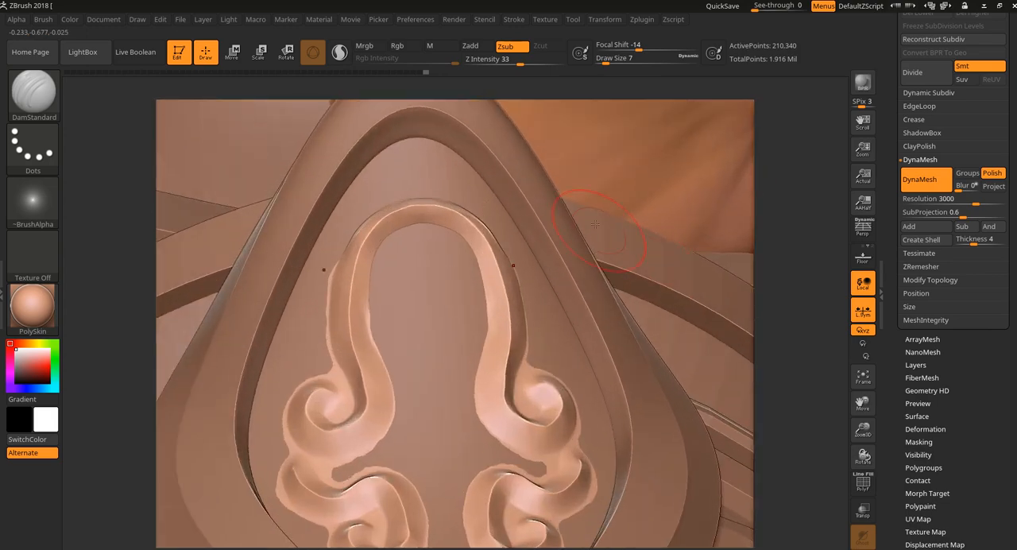
key("bracketleft")
left_click_drag(793, 189, 757, 193)
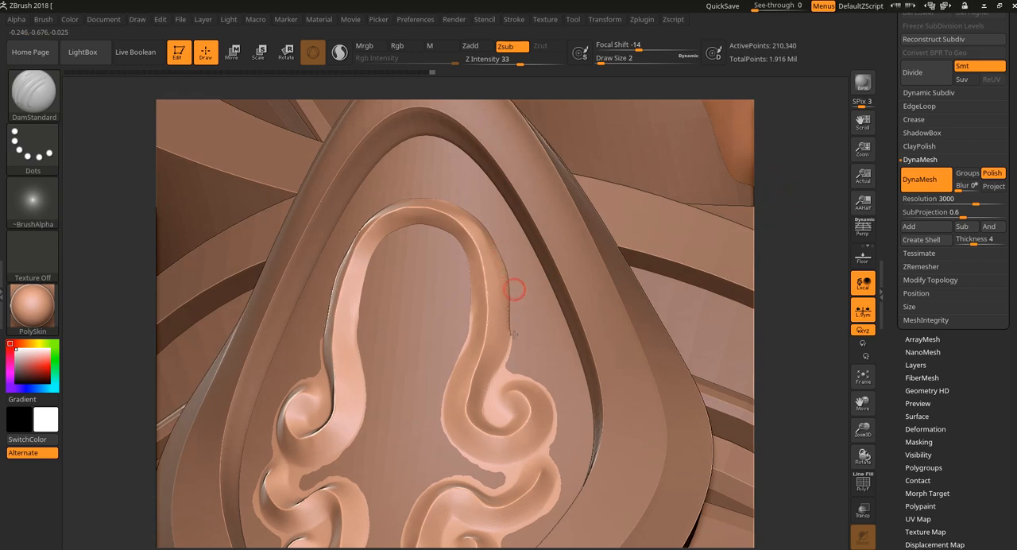
left_click_drag(514, 290, 489, 390)
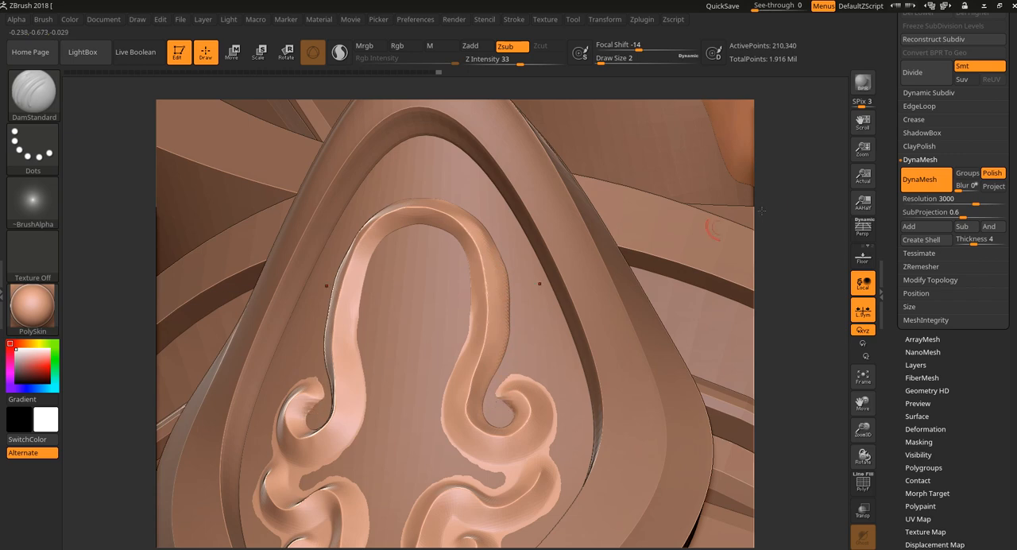
left_click_drag(785, 218, 733, 253)
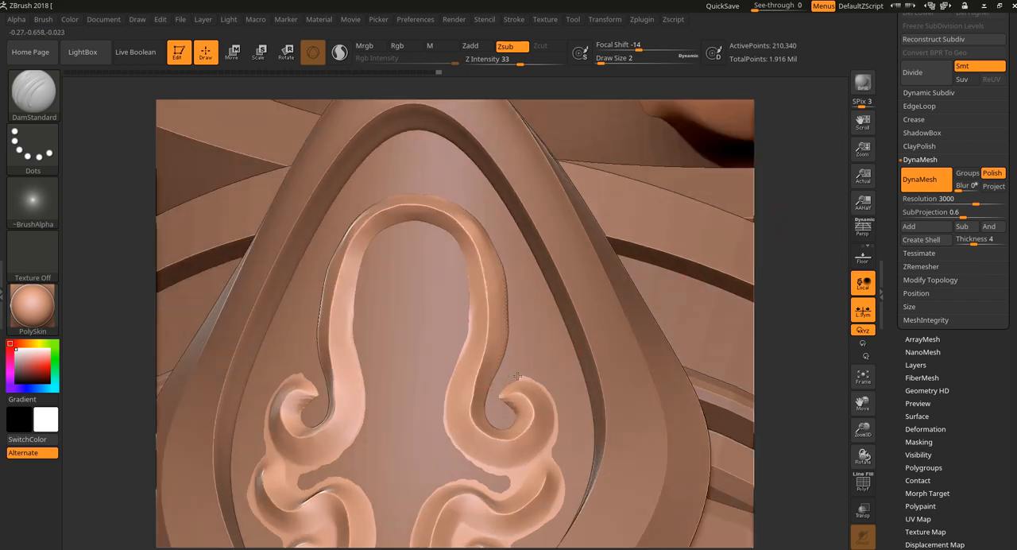
left_click_drag(774, 310, 625, 348)
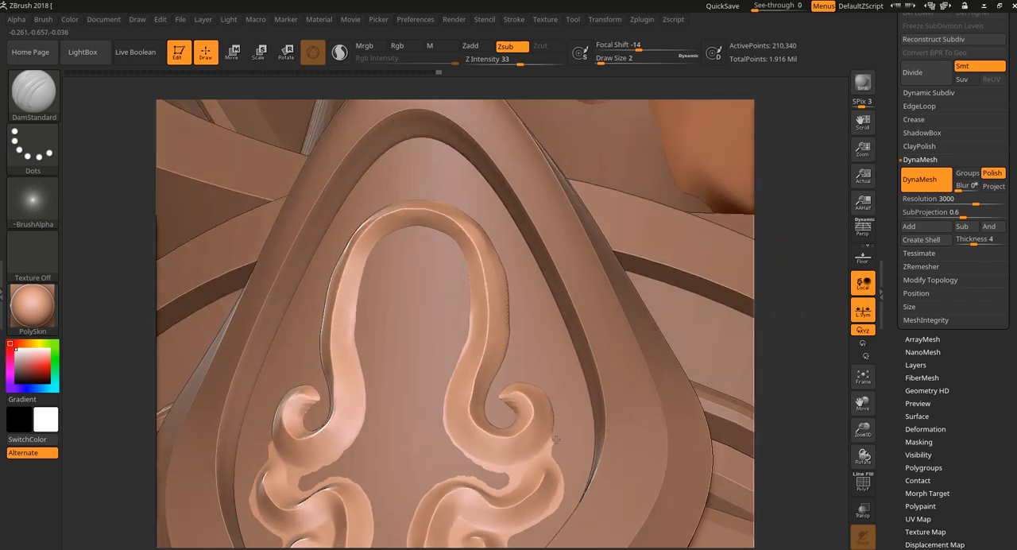
Step: Cut the upper curls apart from the scrolls below, clearing the gap between them and trimming the lower scrolls' horn-shaped tips
left_click_drag(791, 313, 797, 246)
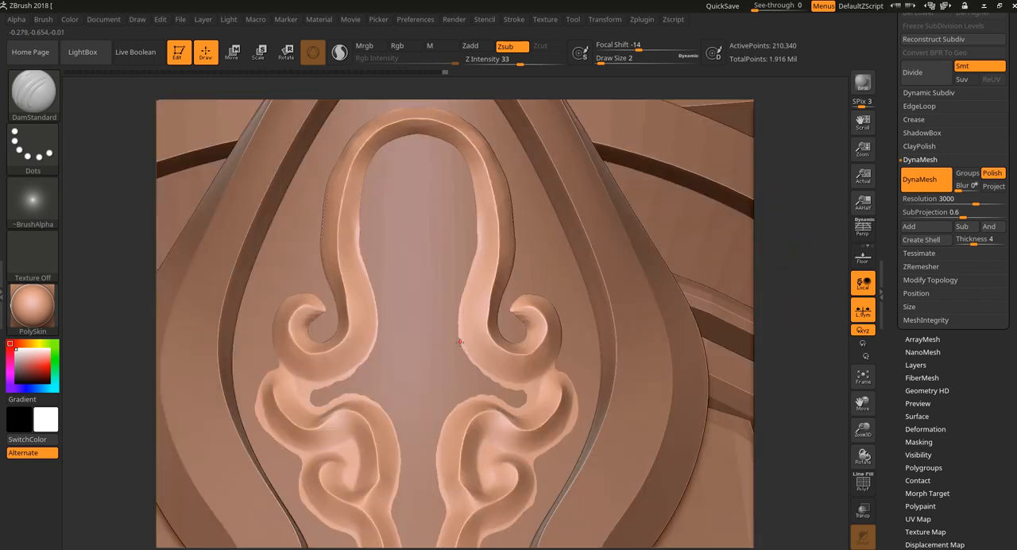
left_click_drag(460, 342, 464, 359)
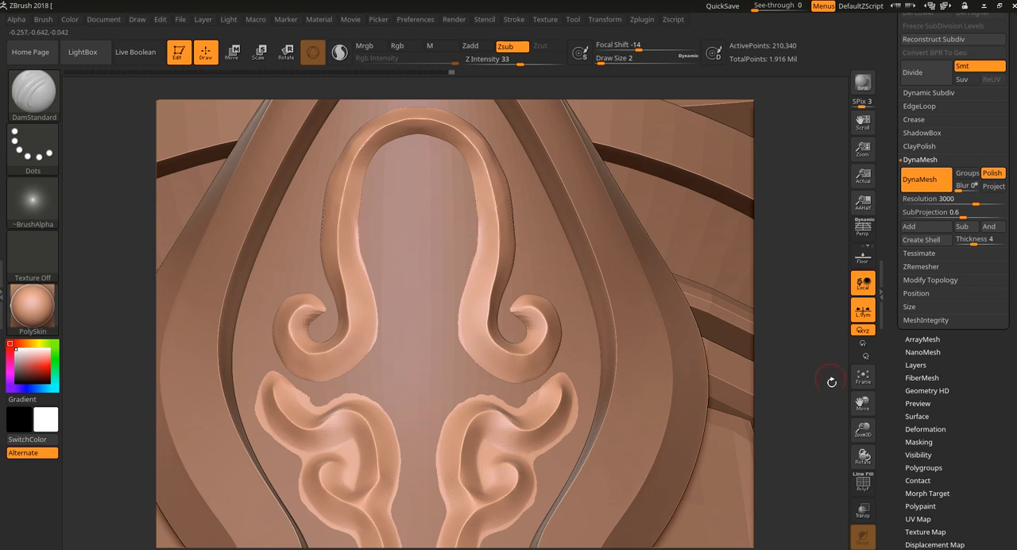
left_click_drag(805, 386, 804, 325, "alt")
mouse_move(501, 347)
left_mouse_down()
mouse_move(536, 342)
mouse_move(547, 310)
left_mouse_up()
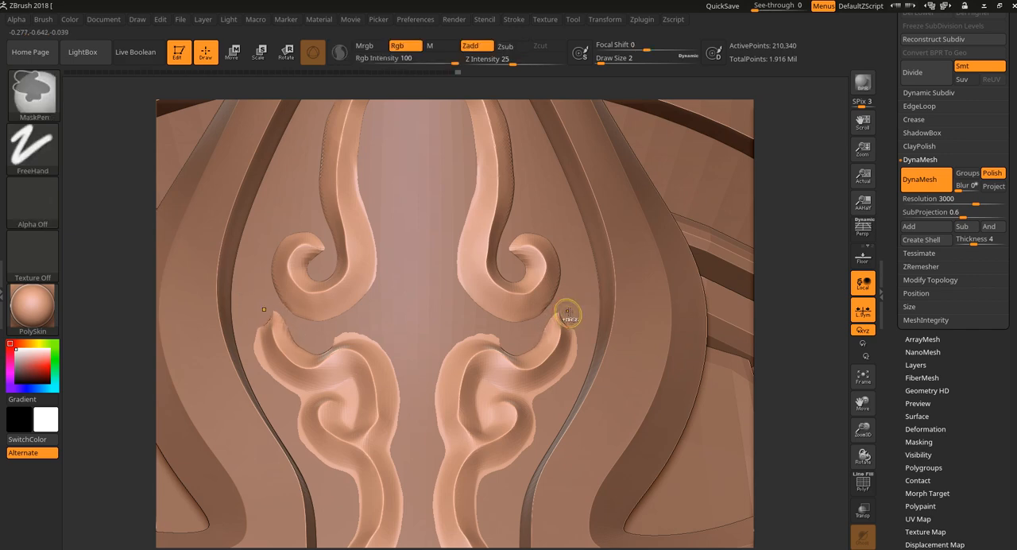
left_click_drag(575, 341, 555, 382, "shift")
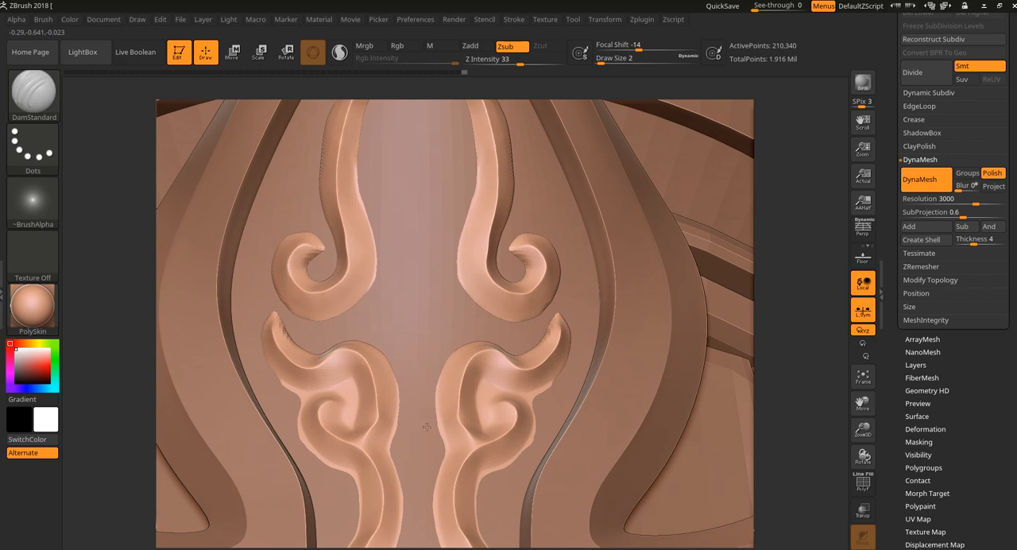
Step: Carve out the areas around the small middle curls to separate them from the horn-shaped scrolls and clean up their rounded outlines
left_click_drag(792, 252, 760, 216)
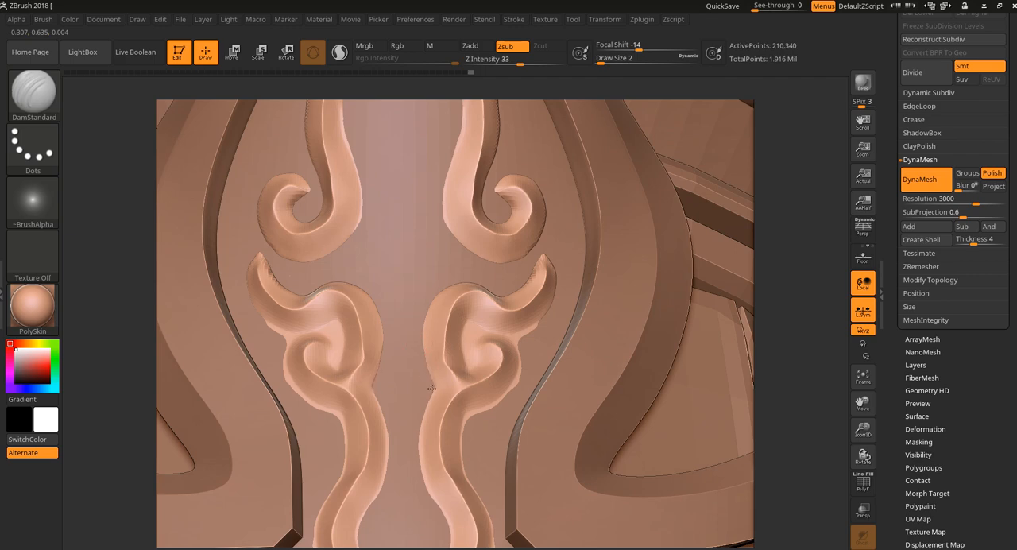
mouse_move(465, 328)
left_mouse_down()
mouse_move(466, 341)
mouse_move(468, 326)
mouse_move(466, 334)
mouse_move(494, 325)
mouse_move(477, 337)
mouse_move(515, 333)
left_mouse_up()
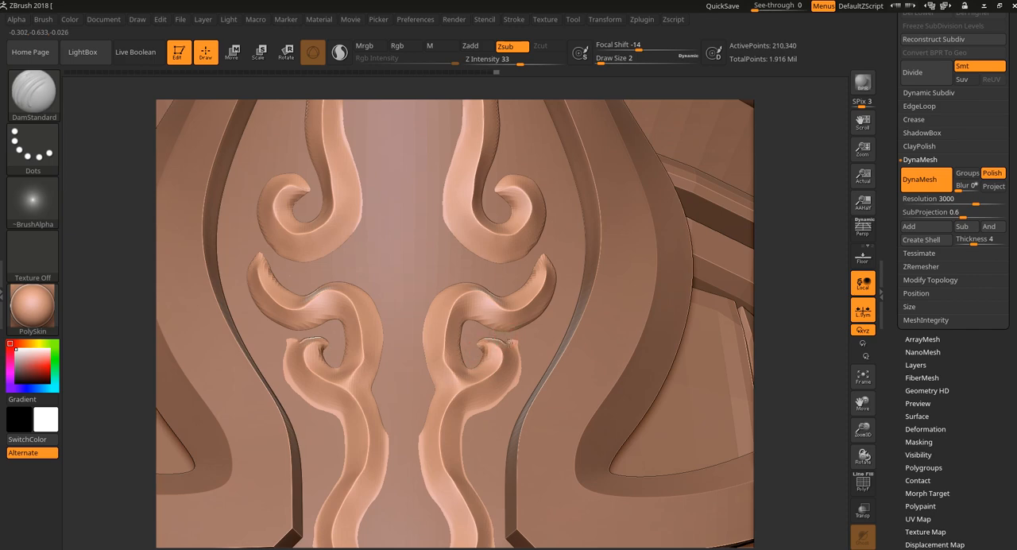
left_click_drag(516, 361, 516, 379)
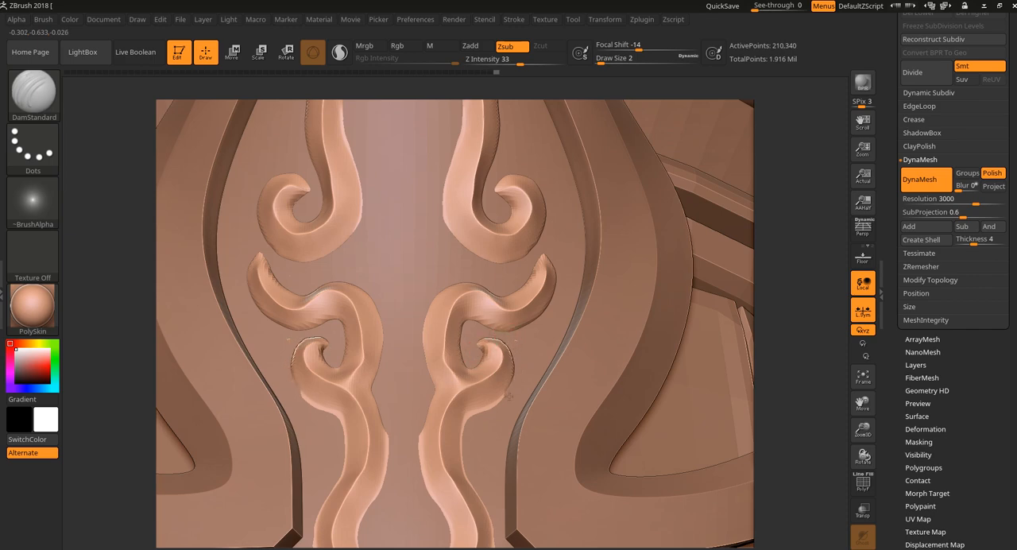
Step: Carve clean edges along both sides of the long lower stems, and subdivide the cross mesh once
left_click_drag(826, 308, 796, 211, "alt")
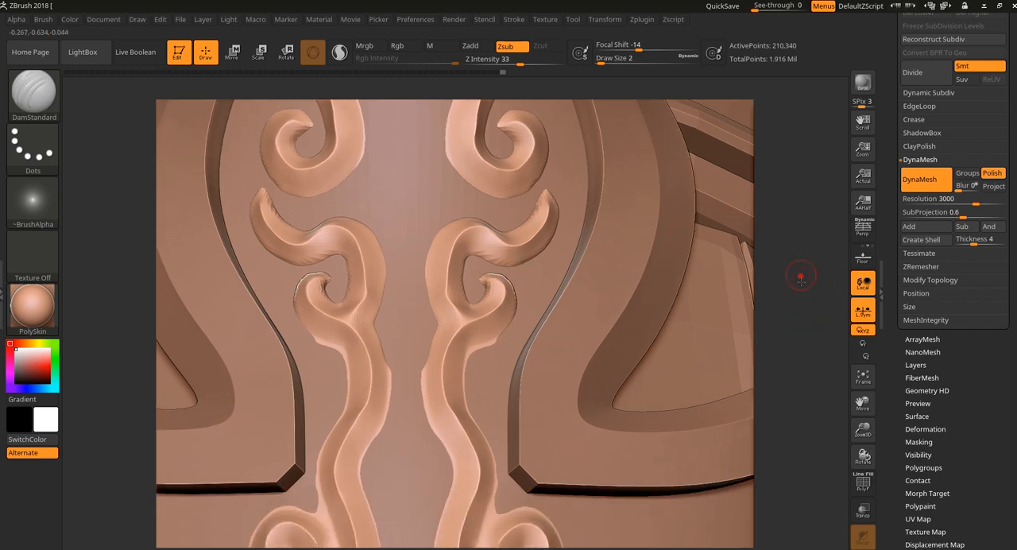
mouse_move(472, 356)
left_mouse_down()
mouse_move(511, 324)
mouse_move(483, 353)
left_mouse_up()
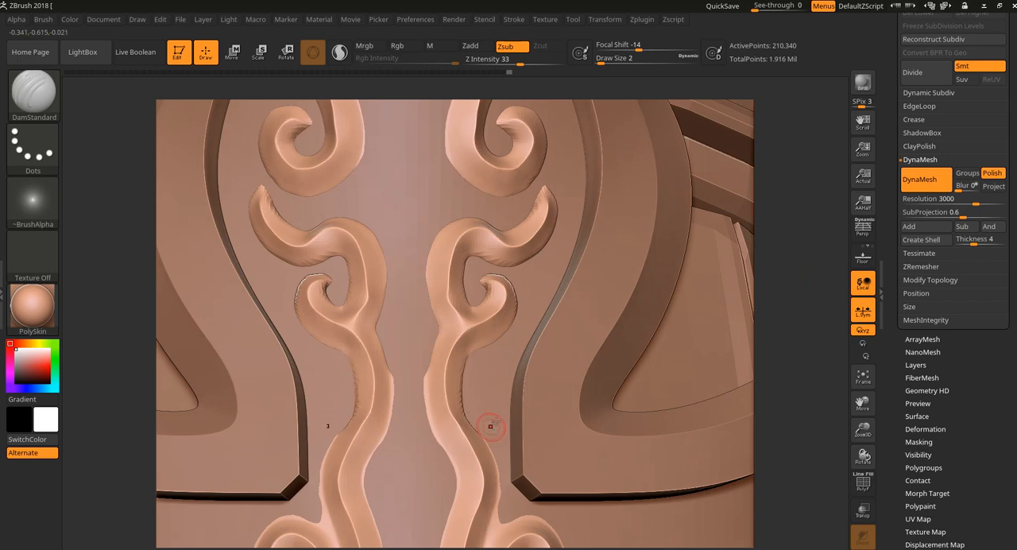
mouse_move(769, 281)
left_mouse_down("alt")
mouse_move(794, 233)
mouse_move(807, 232)
left_mouse_up("alt")
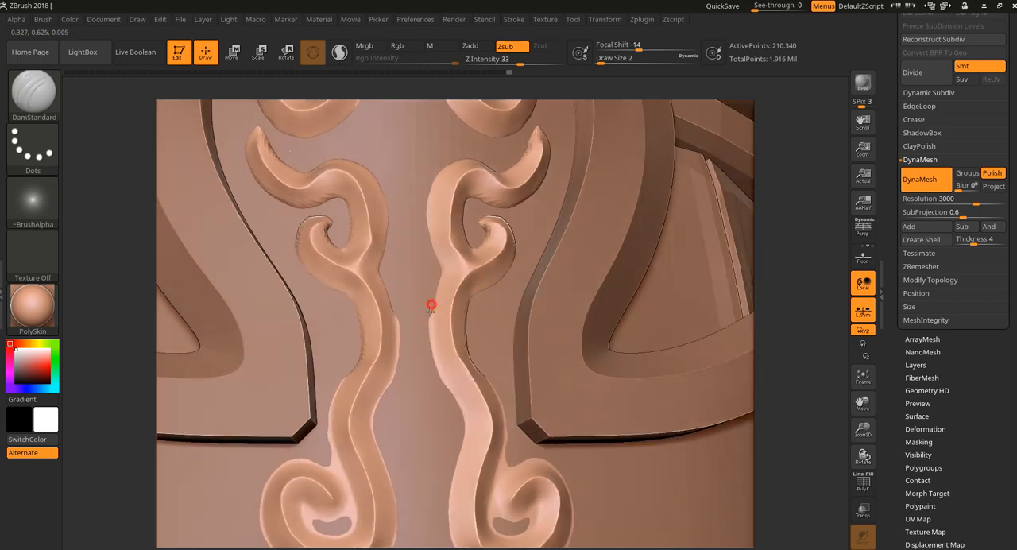
left_click_drag(433, 307, 436, 374)
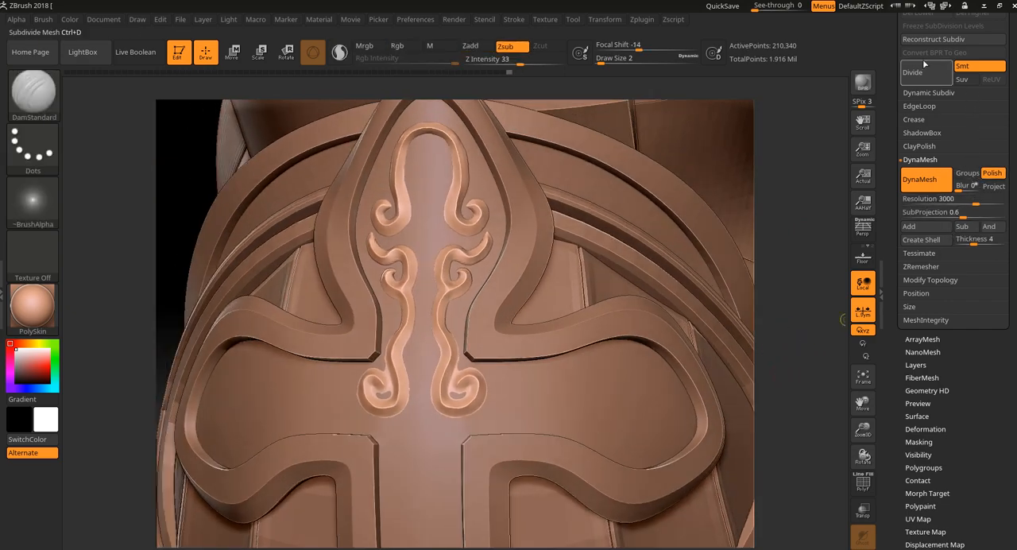
left_click(928, 70)
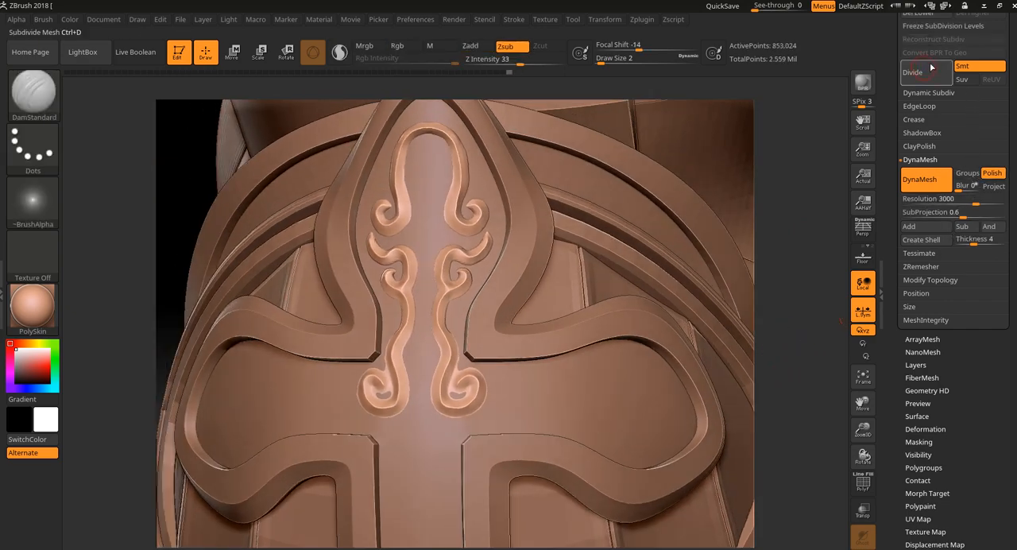
Step: Examine the subdivided scrollwork up close, on the shoulder armor, and on the whole character from several angles
left_click_drag(807, 260, 795, 294)
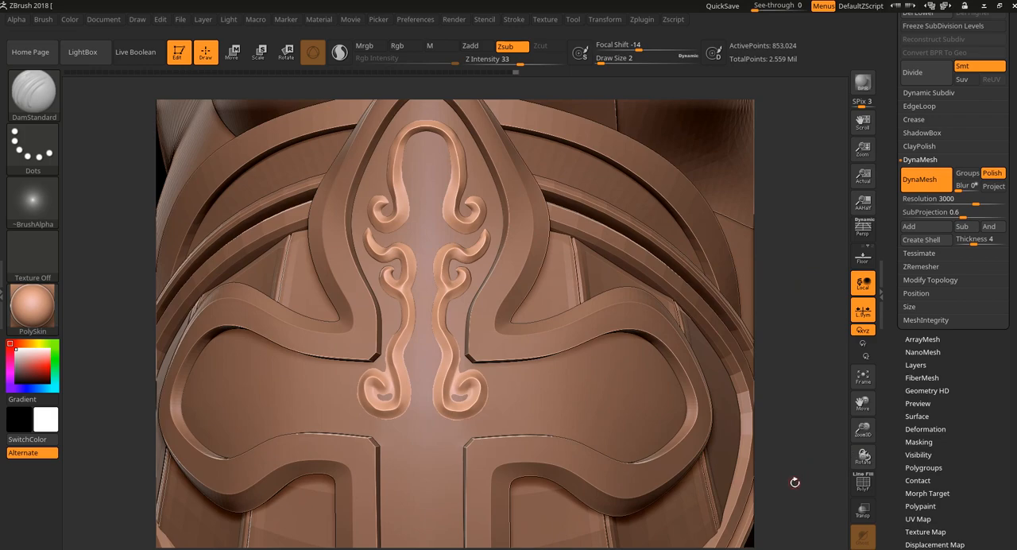
left_click_drag(794, 482, 819, 430)
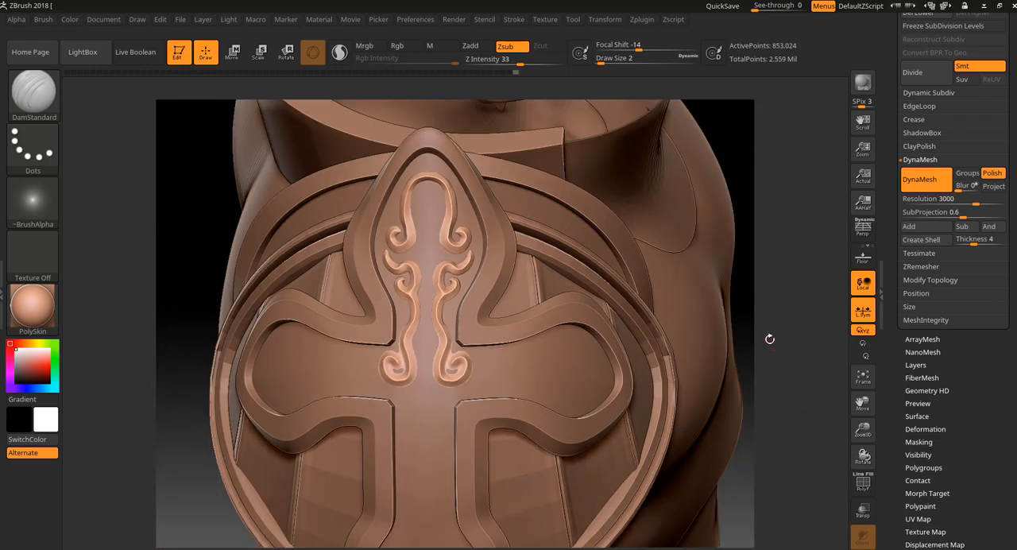
left_click_drag(800, 360, 772, 413)
mouse_move(772, 350)
left_mouse_down()
mouse_move(782, 321)
mouse_move(792, 445)
mouse_move(790, 380)
left_mouse_up()
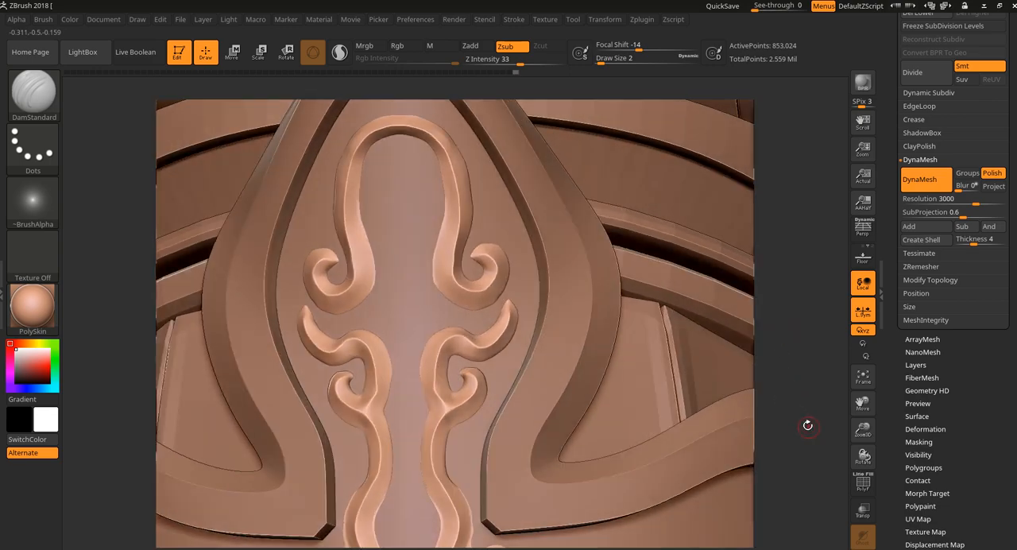
left_click_drag(807, 425, 792, 321, "alt")
left_click_drag(726, 201, 721, 242, "alt")
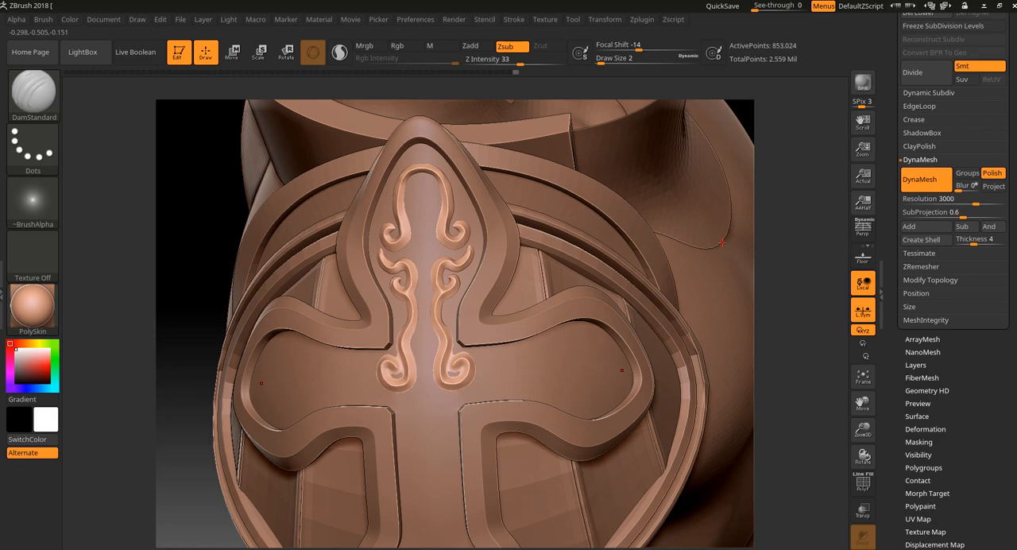
left_click_drag(793, 392, 781, 274, "alt")
left_click_drag(758, 342, 735, 338)
left_click_drag(650, 364, 525, 339)
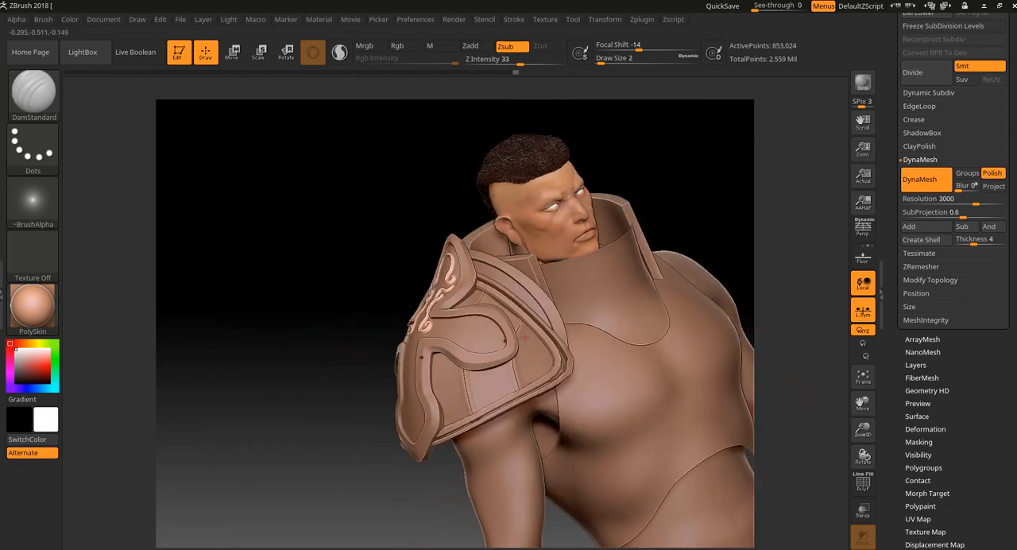
left_click_drag(352, 411, 294, 306)
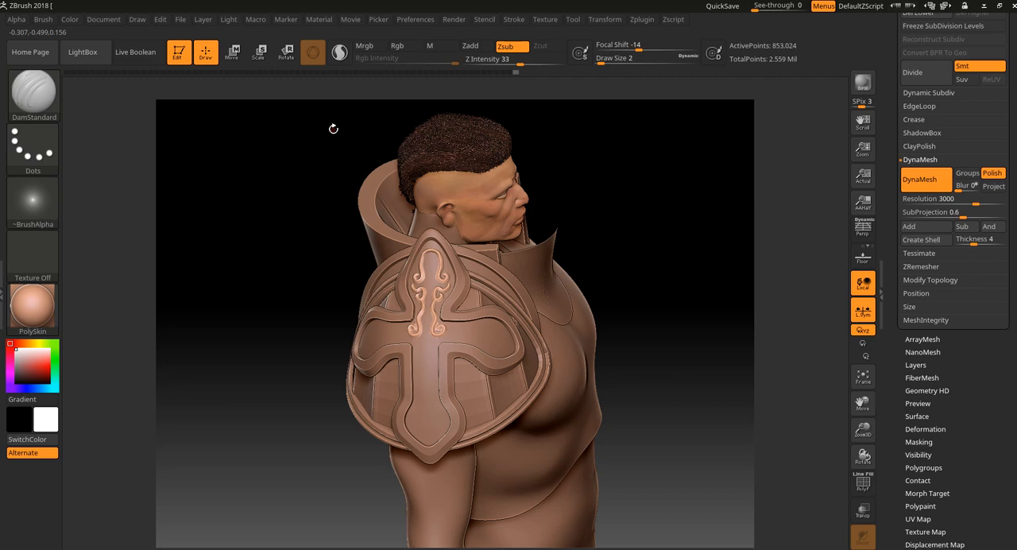
Step: Hide the Extract4 cross, then show and select the Extract2 subtool and bring its ornament into close view
scroll(940, 375, "up", 5)
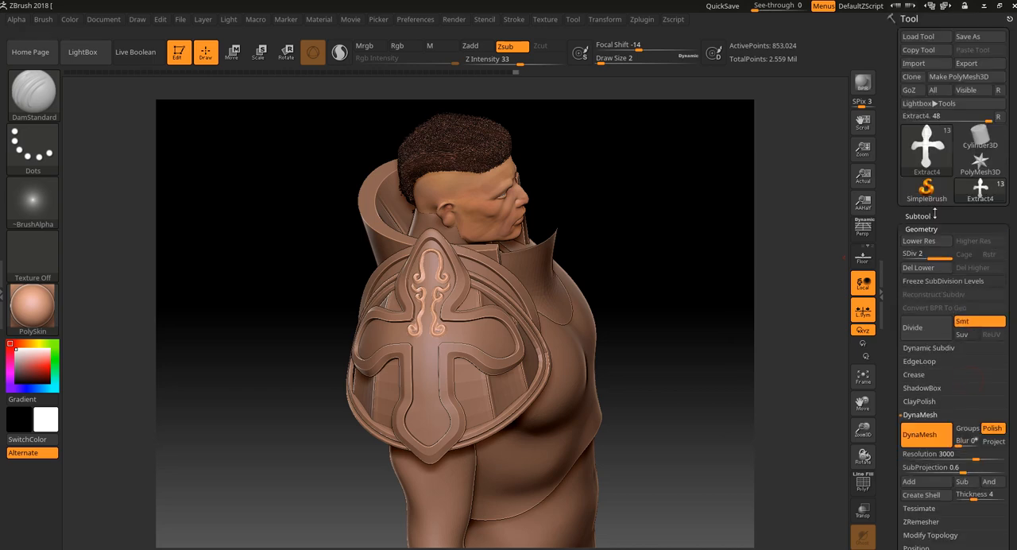
left_click(919, 216)
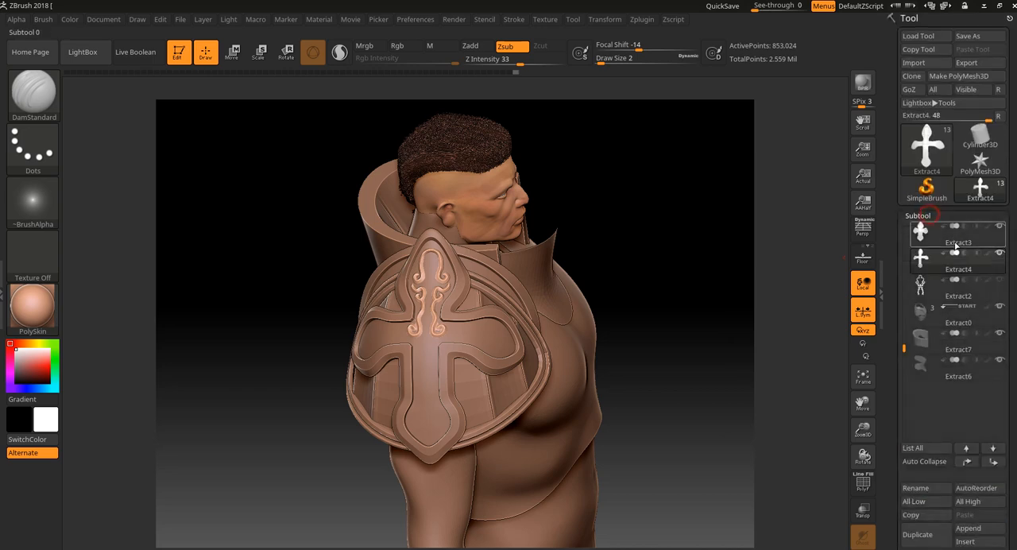
mouse_move(1004, 280)
left_click(1000, 255)
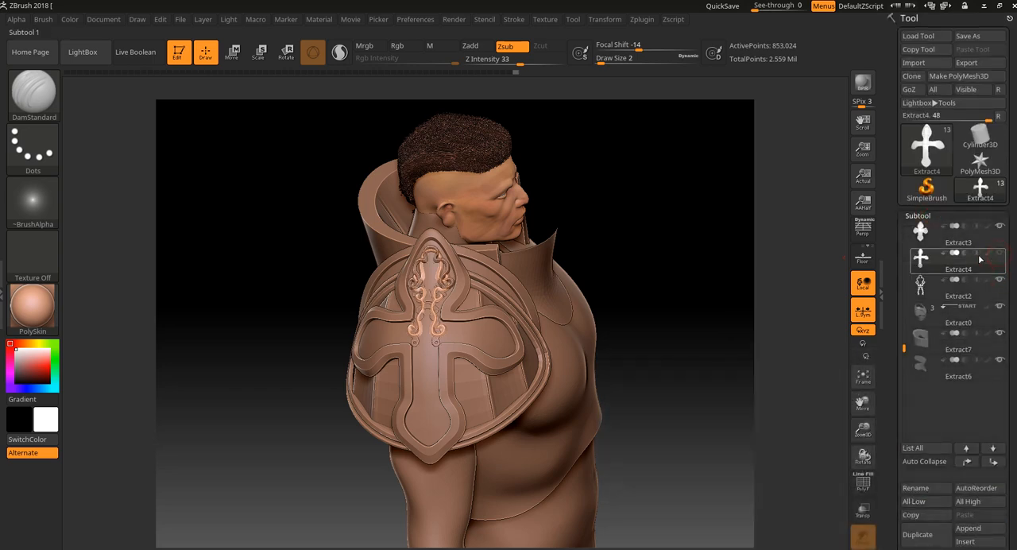
left_click(999, 284)
left_click_drag(690, 359, 719, 342)
mouse_move(719, 342)
left_mouse_down("alt")
mouse_move(700, 491)
mouse_move(838, 263)
mouse_move(805, 334)
mouse_move(794, 317)
mouse_move(736, 381)
mouse_move(635, 390)
mouse_move(767, 407)
mouse_move(699, 397)
left_mouse_up("alt")
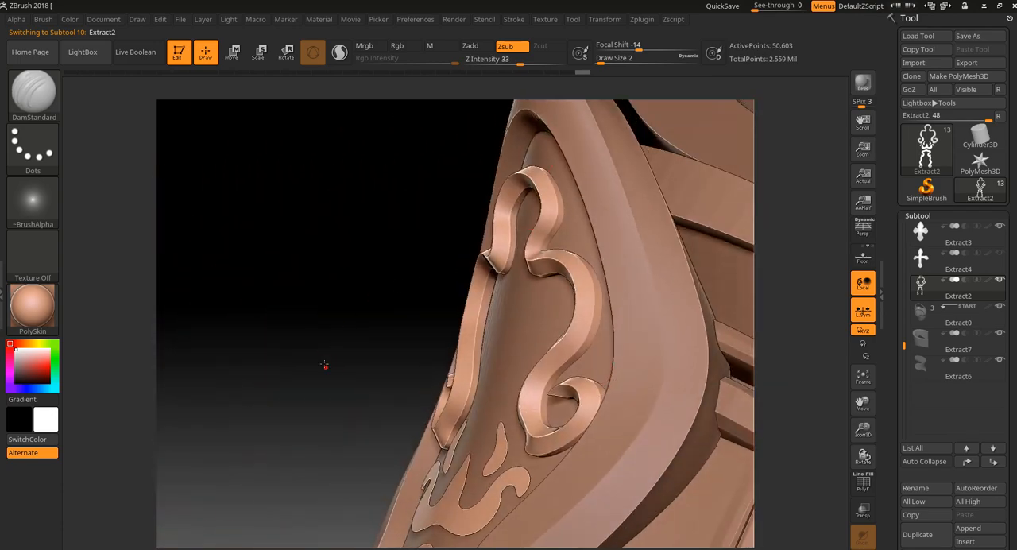
Step: Examine Extract2's raised scrolls and flat flame-shaped pieces from several angles, checking their topology with PolyFrame
mouse_move(324, 364)
left_mouse_down()
mouse_move(331, 422)
mouse_move(413, 209)
left_mouse_up()
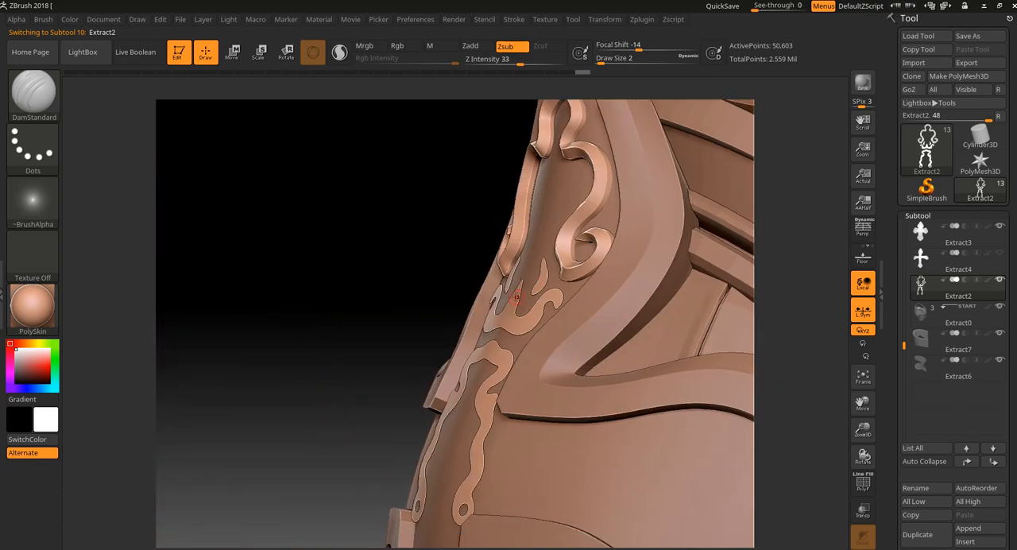
left_click_drag(368, 332, 432, 350)
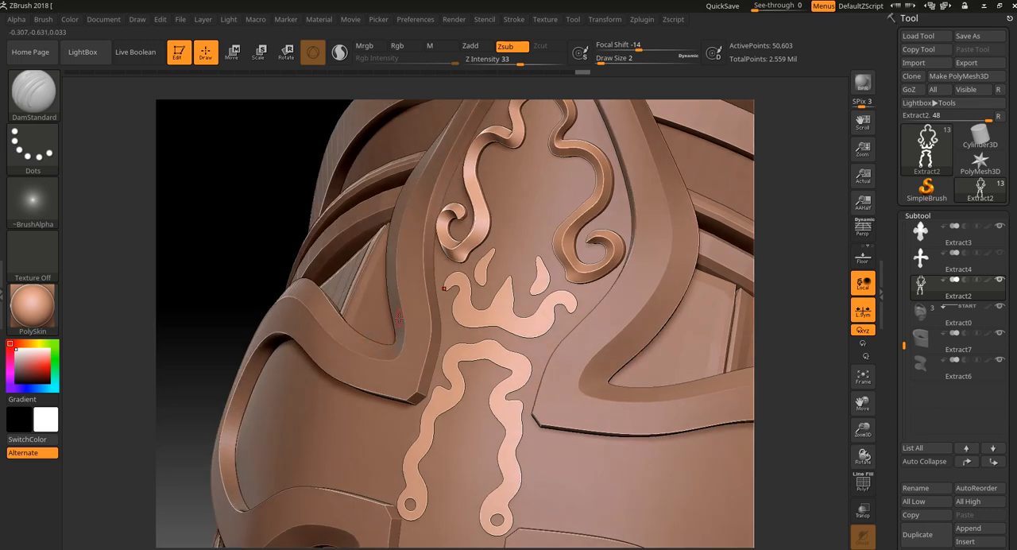
left_click_drag(805, 411, 783, 370)
left_click_drag(782, 370, 770, 324)
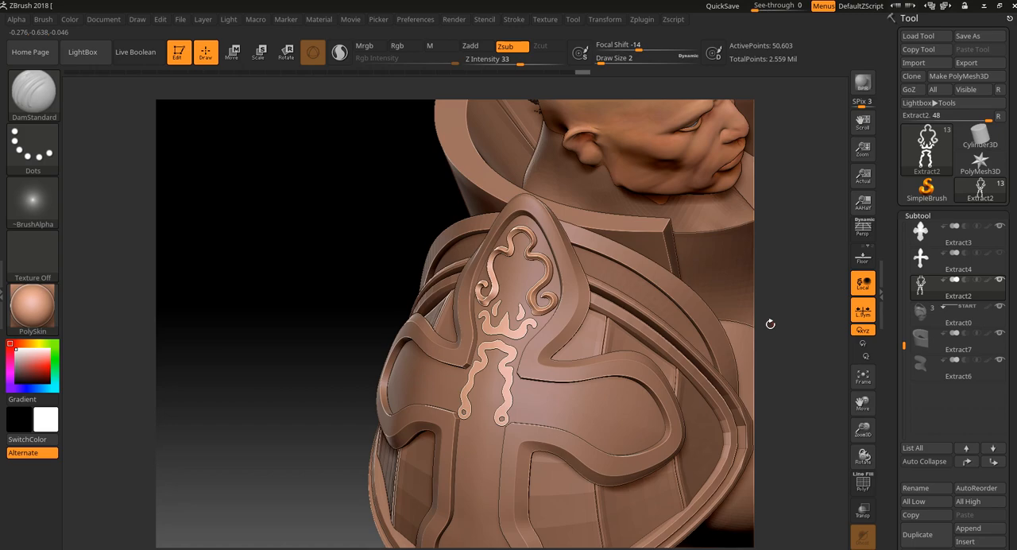
left_click_drag(773, 341, 788, 458)
left_click_drag(814, 350, 817, 409)
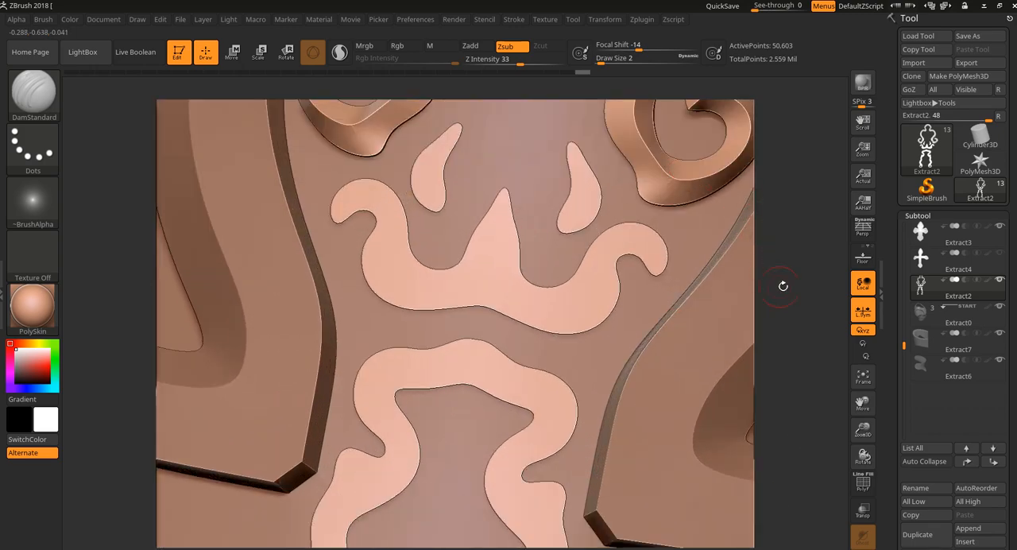
left_click_drag(782, 285, 743, 361)
key("shift+f")
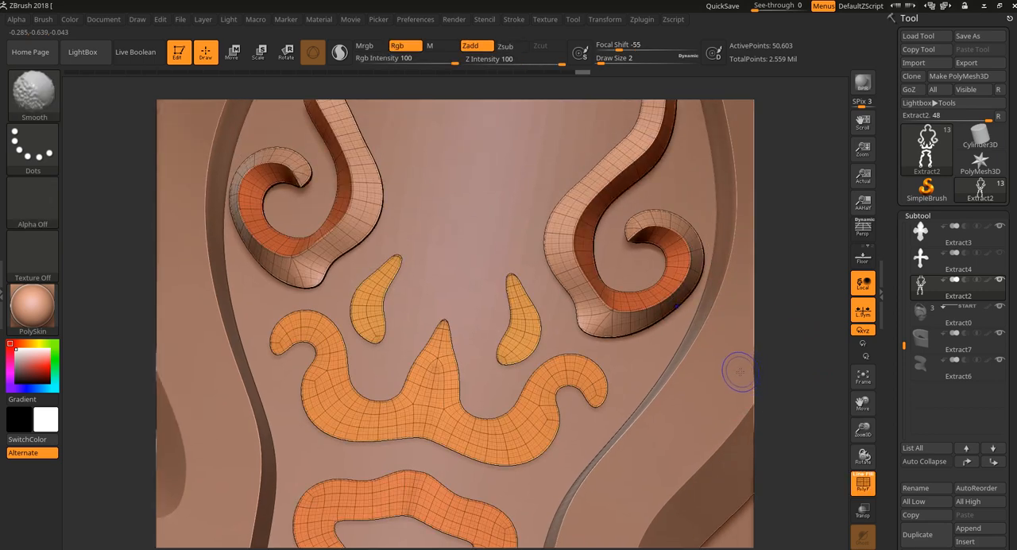
key("shift+f")
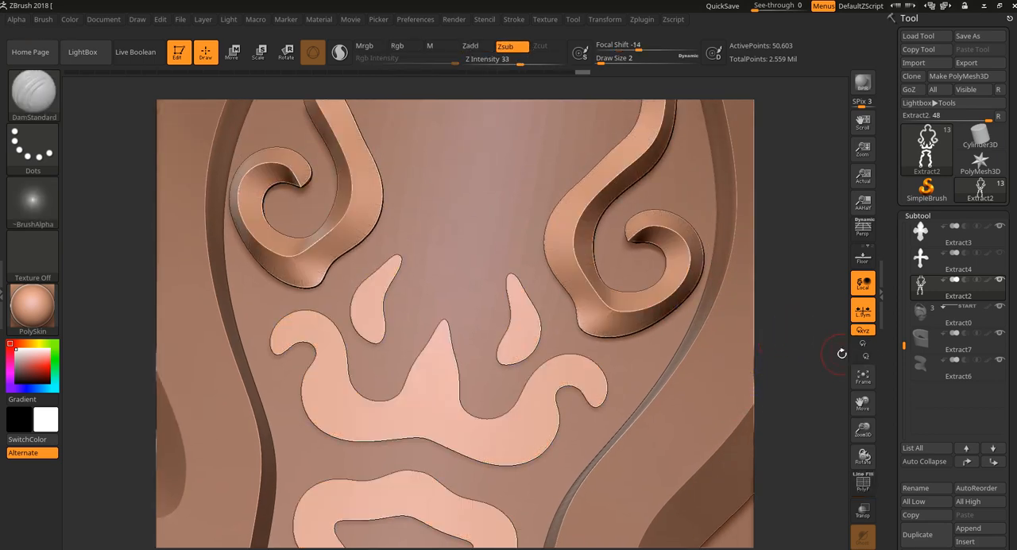
Step: Step through Extract2's undo history and review the stages of its ornament on the shoulder armor
key("s")
mouse_move(827, 362)
left_mouse_down("shift")
mouse_move(819, 343)
mouse_move(797, 337)
left_mouse_up("shift")
key("ctrl+shift+z")
key("ctrl+shift+z")
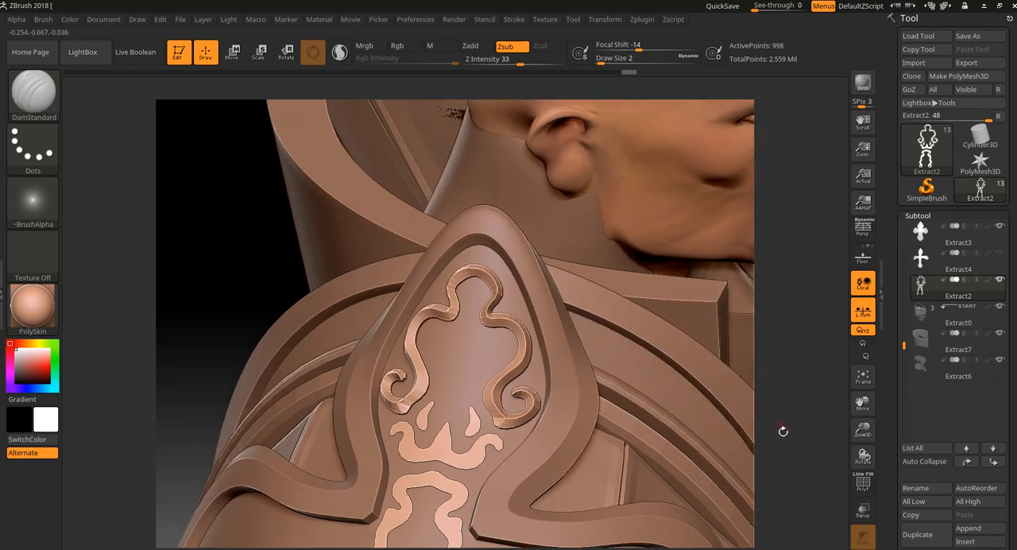
left_click_drag(775, 401, 761, 365)
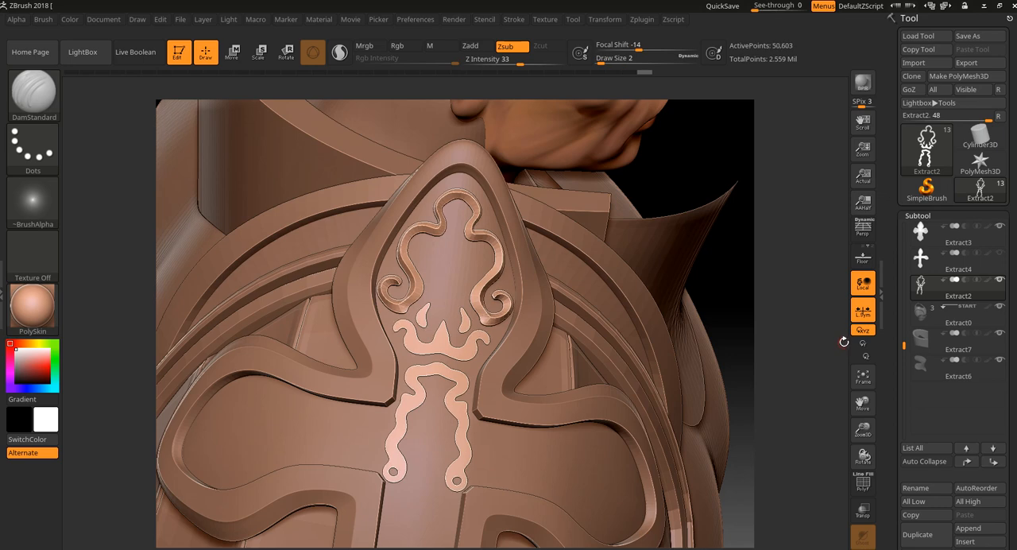
left_click_drag(803, 413, 712, 387, "alt")
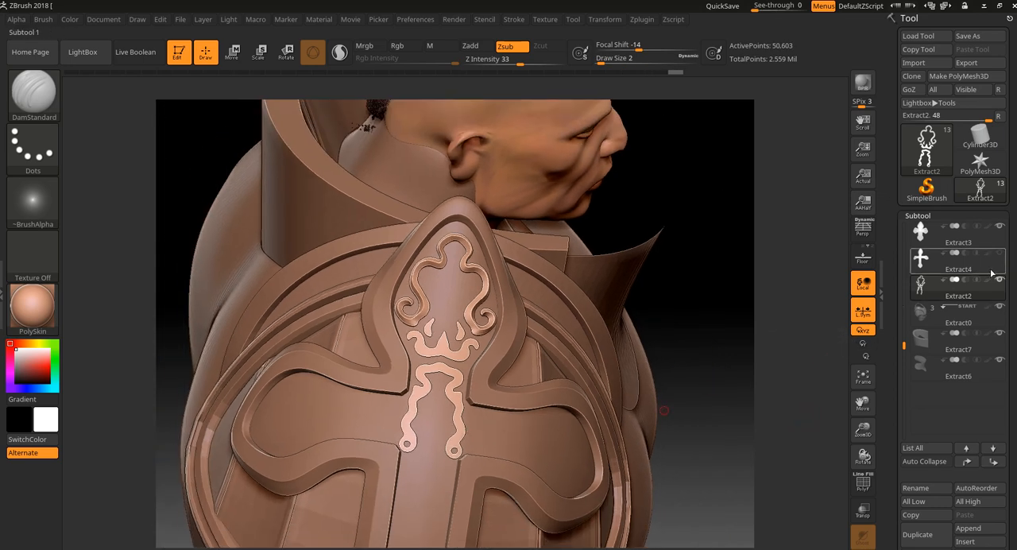
Step: Hide Extract2, show and select the Extract4 cross again, and view its scrollwork on the whole character
mouse_move(1003, 281)
left_click(999, 252)
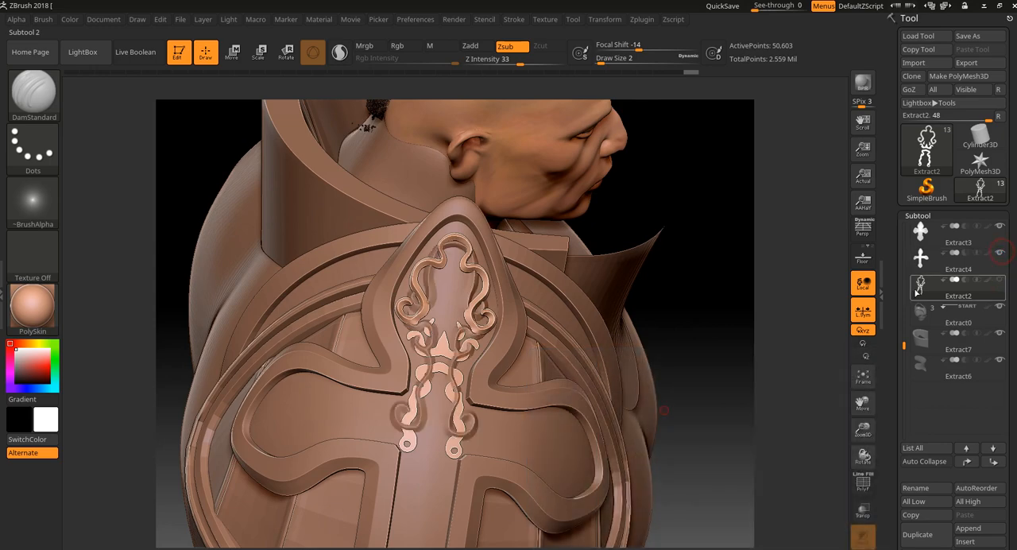
left_click(1001, 267)
mouse_move(774, 433)
left_mouse_down()
mouse_move(784, 457)
mouse_move(786, 413)
mouse_move(790, 422)
mouse_move(838, 400)
mouse_move(789, 432)
mouse_move(761, 415)
mouse_move(720, 443)
mouse_move(711, 378)
mouse_move(728, 447)
mouse_move(719, 532)
mouse_move(738, 372)
mouse_move(772, 426)
left_mouse_up()
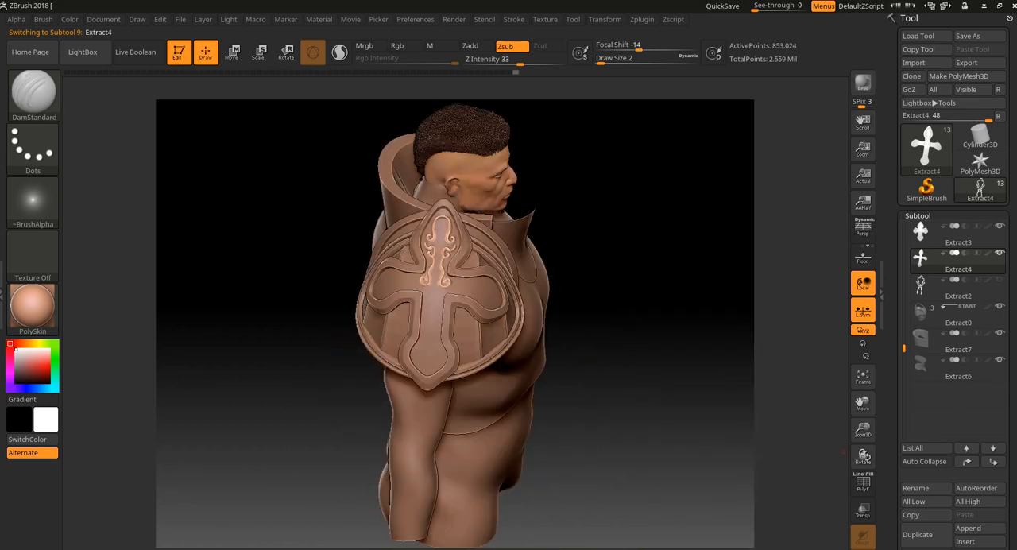